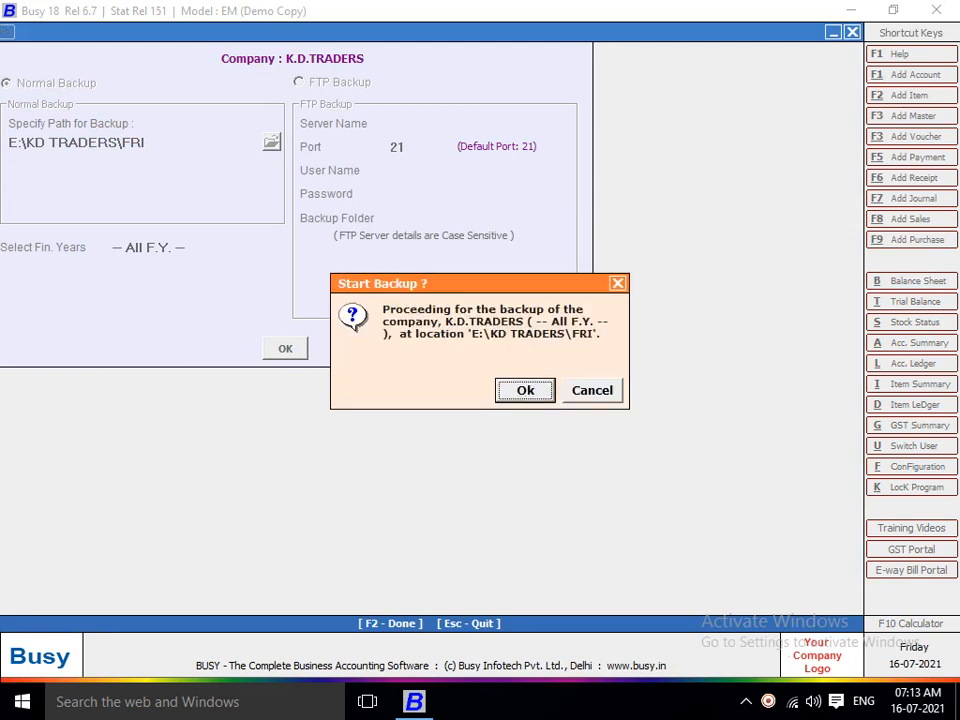
# Start the all-years K.D.TRADERS backup to E:\KD TRADERS\FRI and answer No to another copy.
pyautogui.press('Tab')
pyautogui.press('Tab')
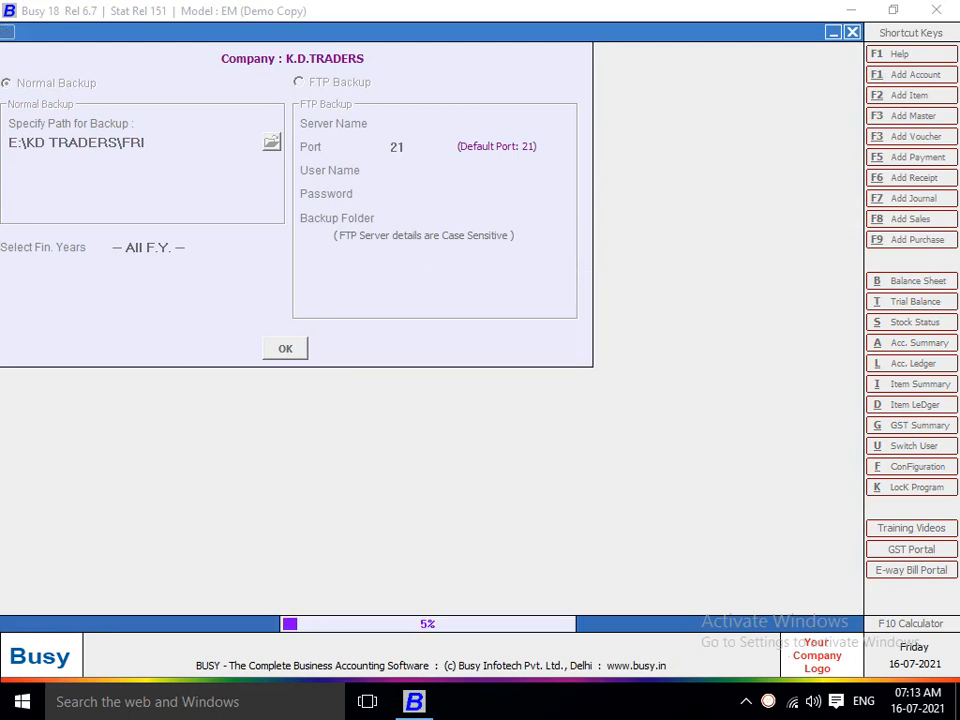
pyautogui.press('Return')
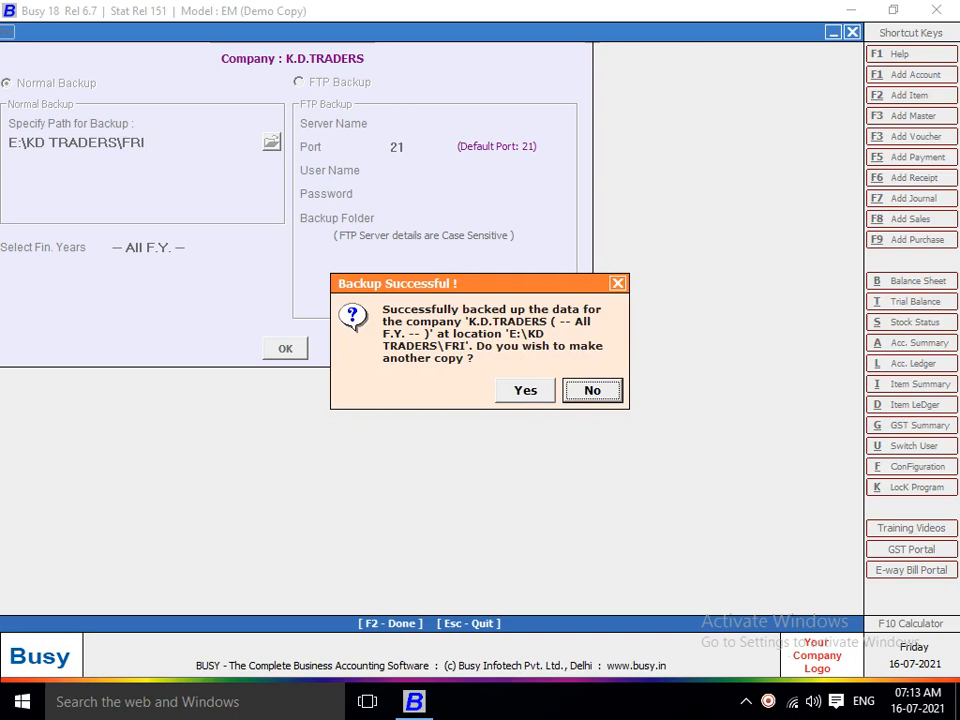
pyautogui.press('Return')
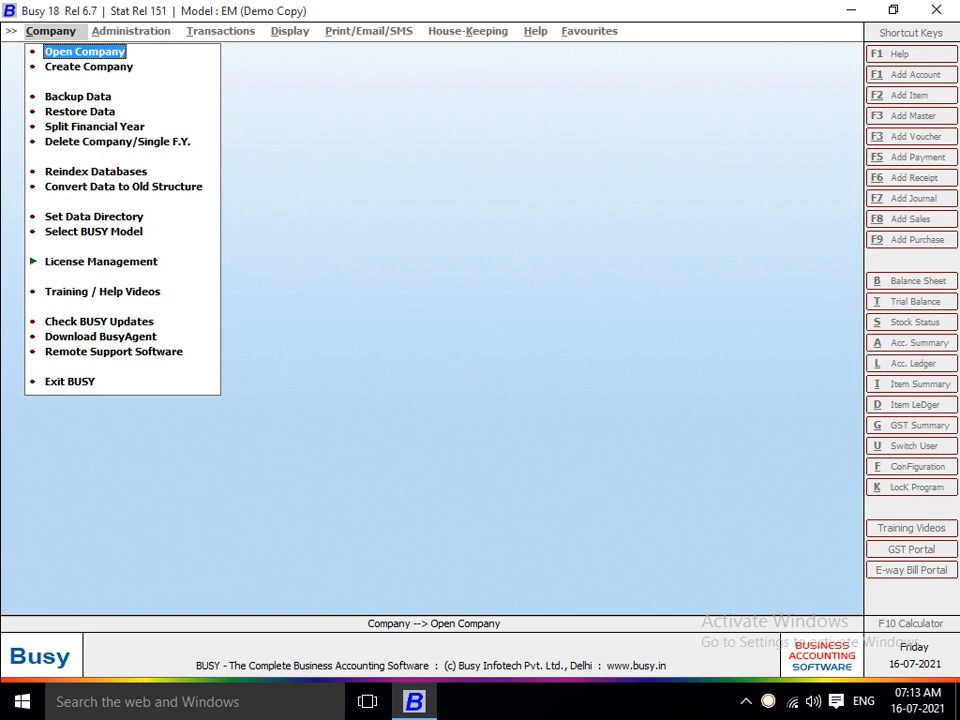
pyautogui.press('Down')
pyautogui.press('Up')
pyautogui.press('Down')
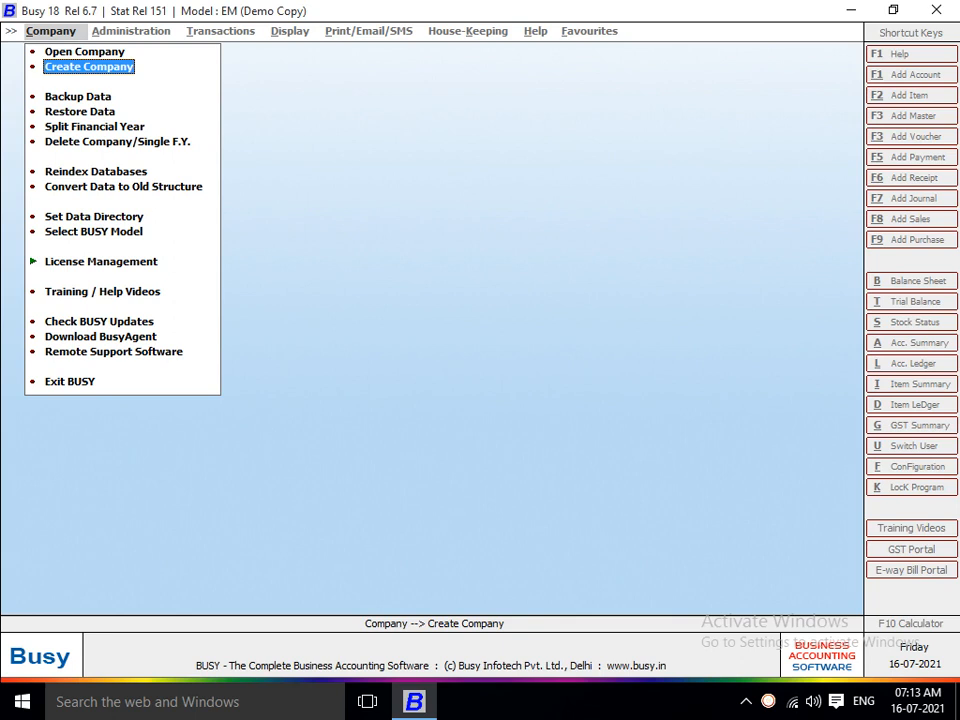
pyautogui.press('Down')
pyautogui.press('Up')
pyautogui.press('Down')
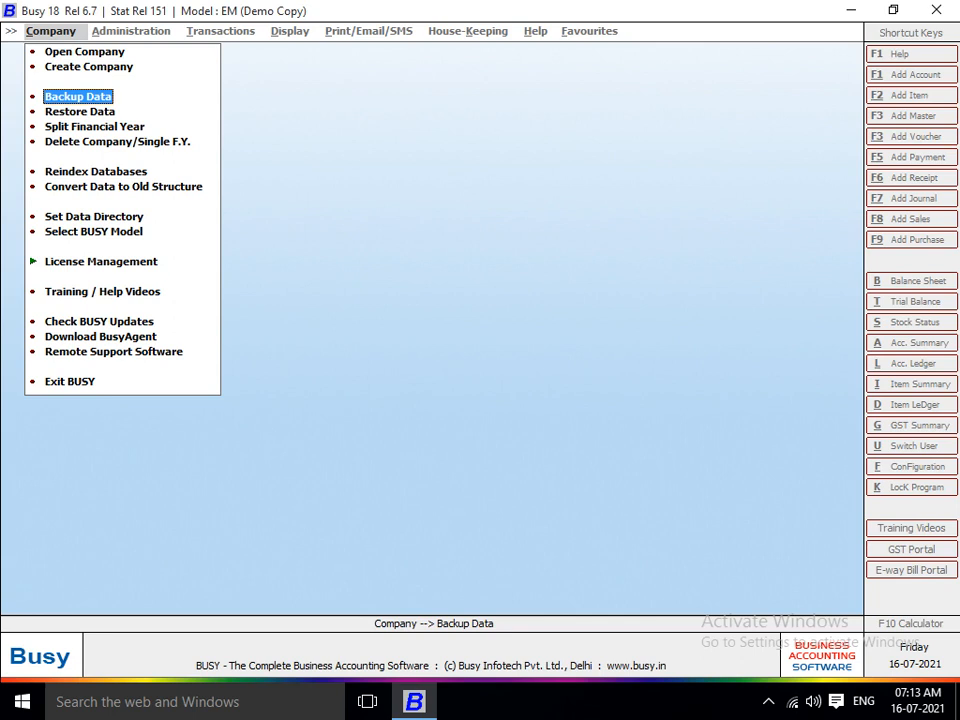
pyautogui.press('Down')
pyautogui.press('Down')
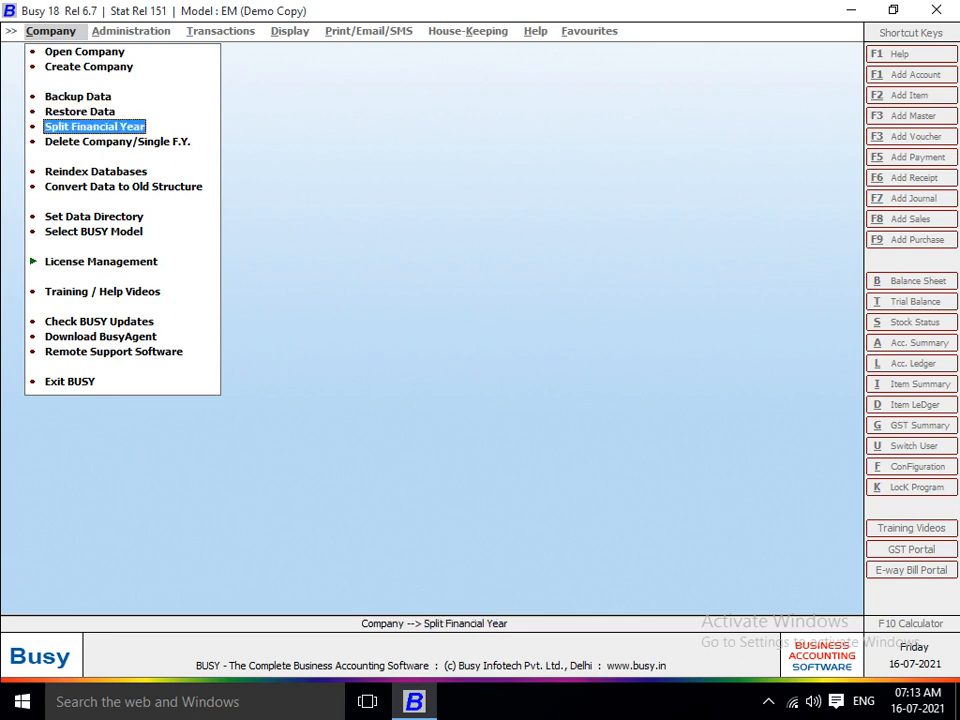
pyautogui.press('Down')
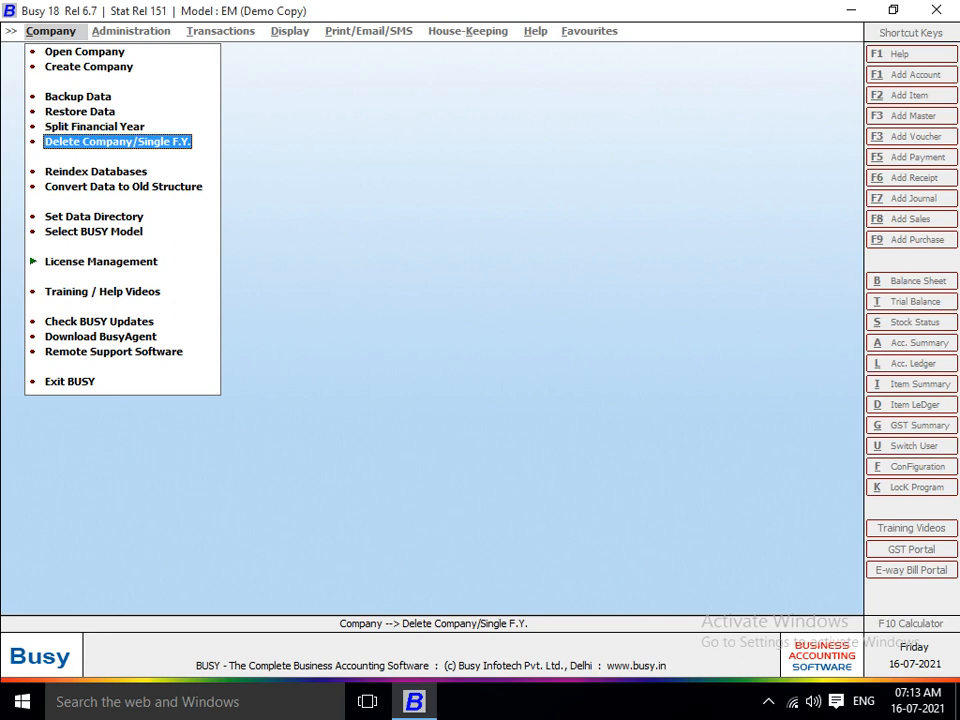
pyautogui.press('Up')
pyautogui.press('Up')
pyautogui.press('Up')
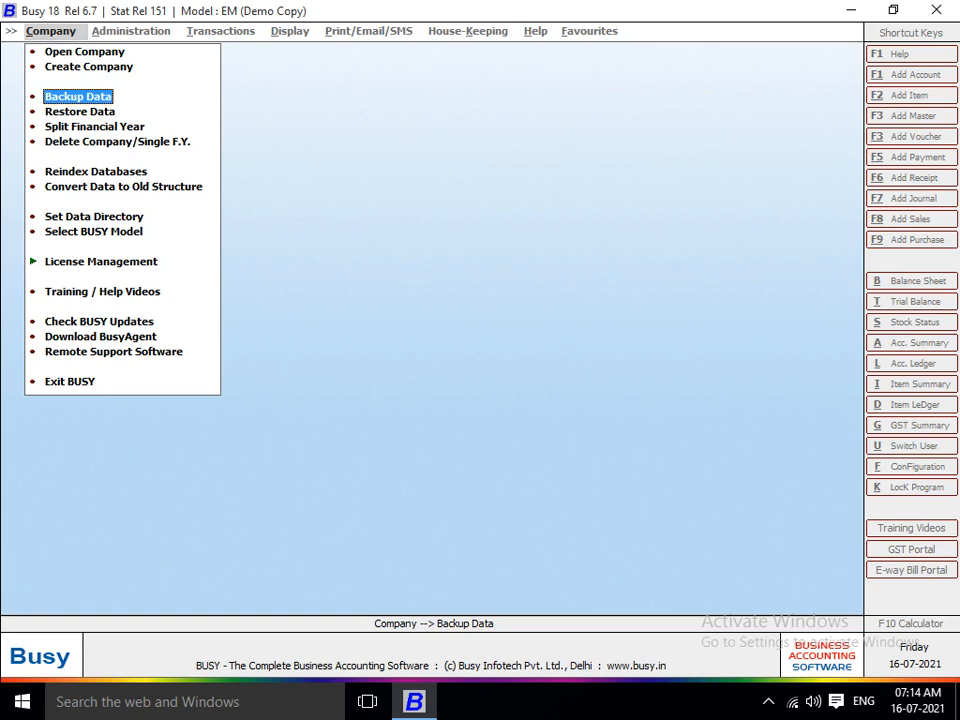
pyautogui.press('Down')
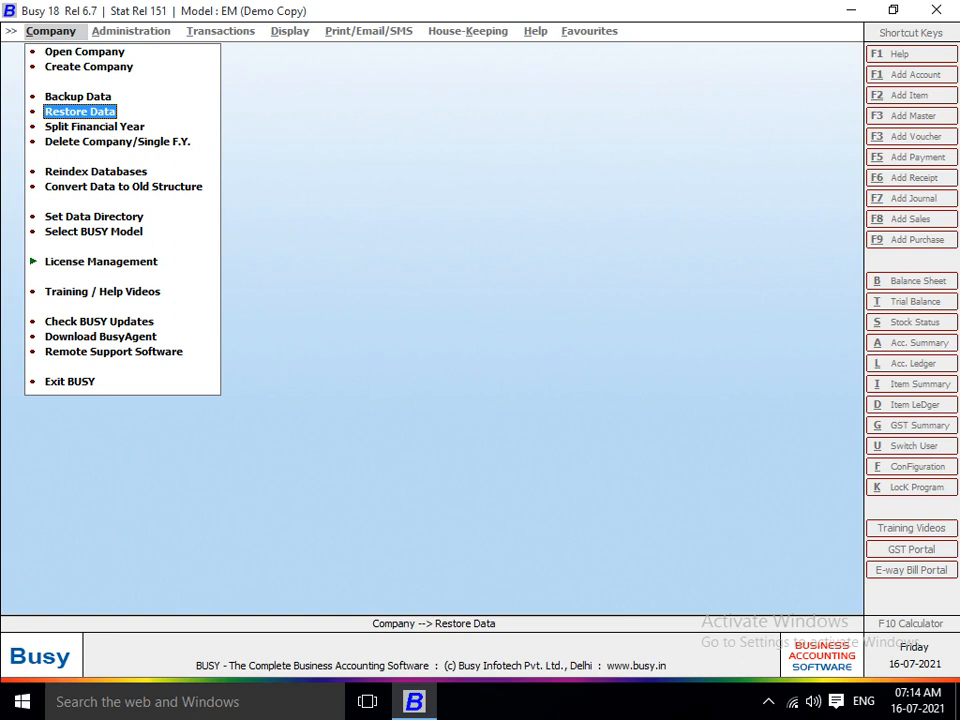
# Move through the Company menu to Backup Data and open Select Company for Backup.
pyautogui.press('Up')
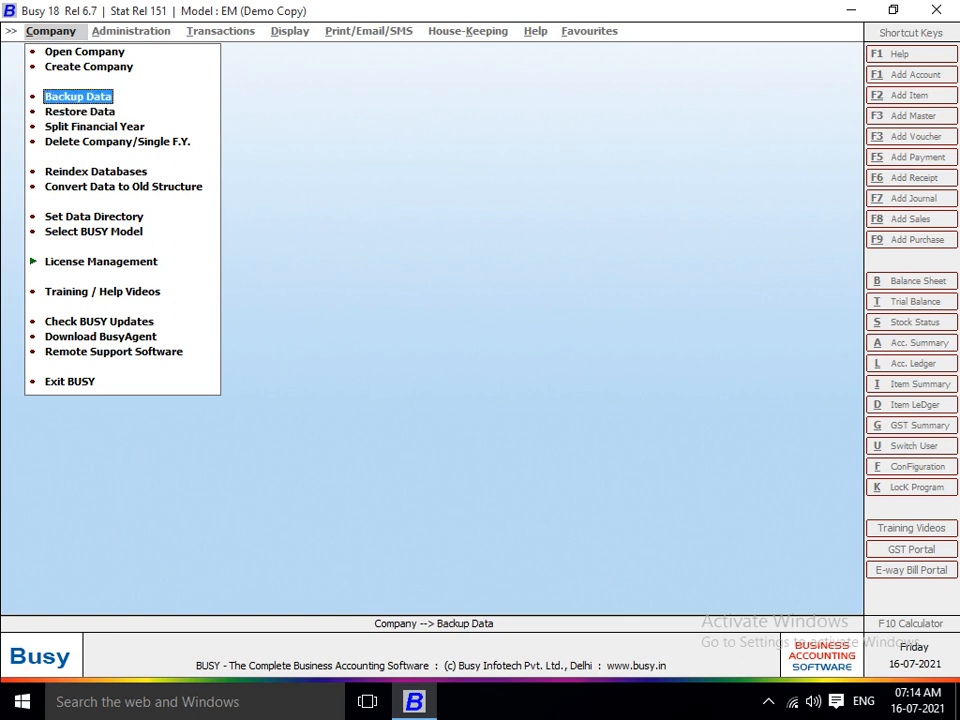
pyautogui.press('Down')
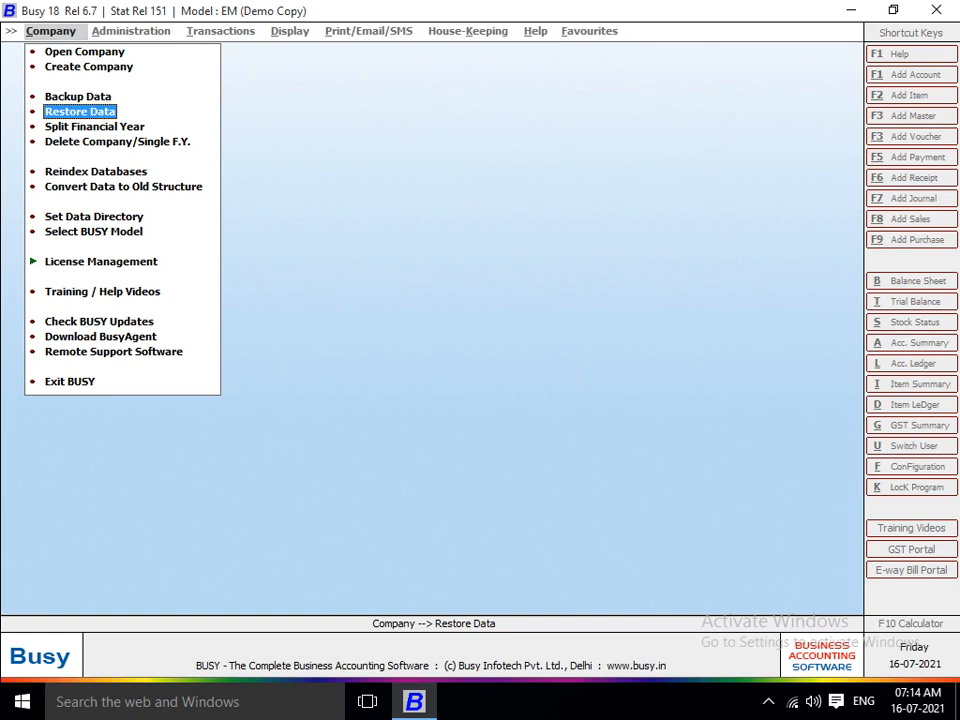
pyautogui.press('Down')
pyautogui.press('Up')
pyautogui.press('Down')
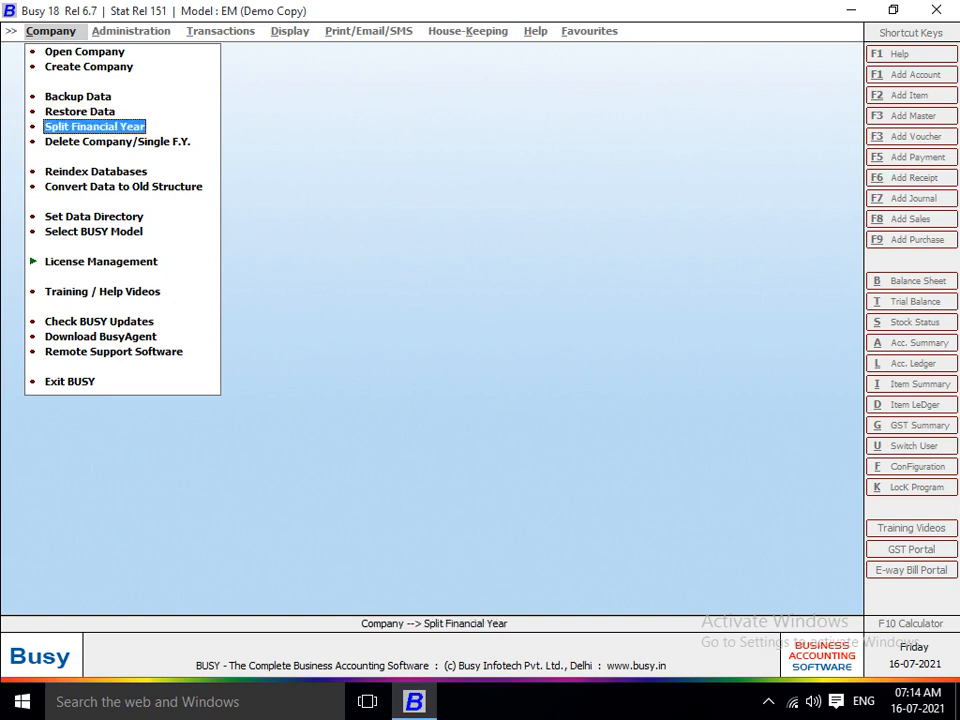
pyautogui.press('Up')
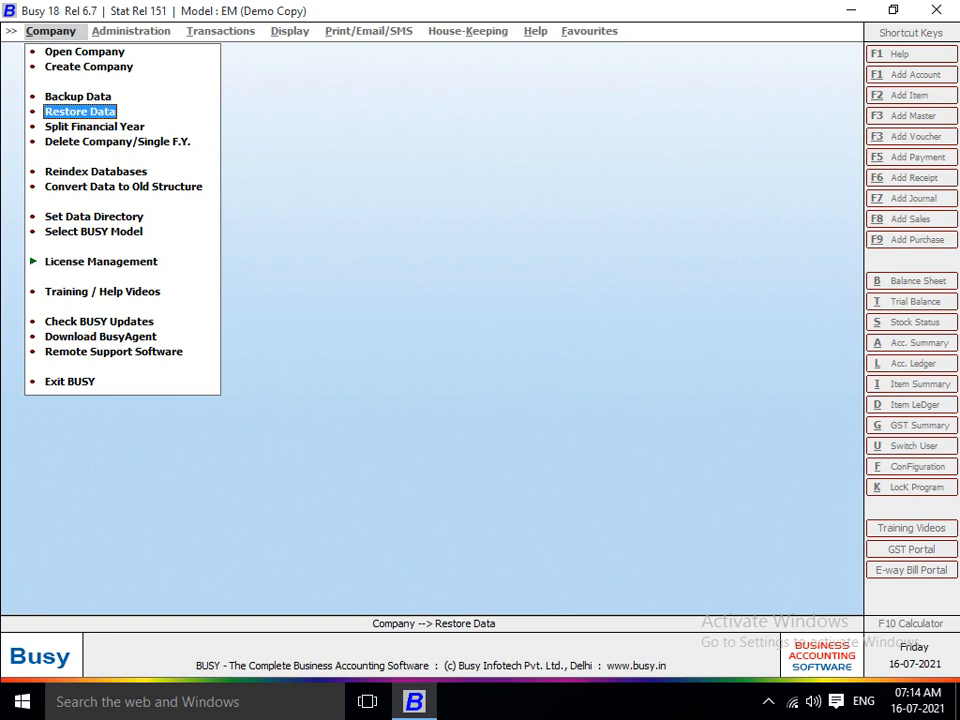
pyautogui.press('Up')
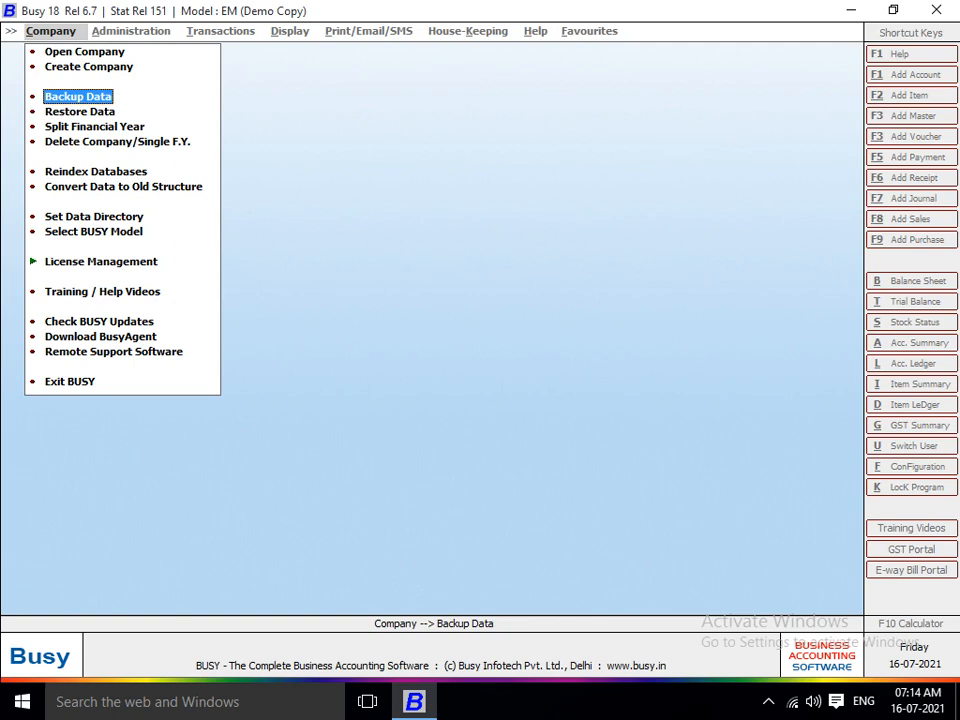
pyautogui.press('Return')
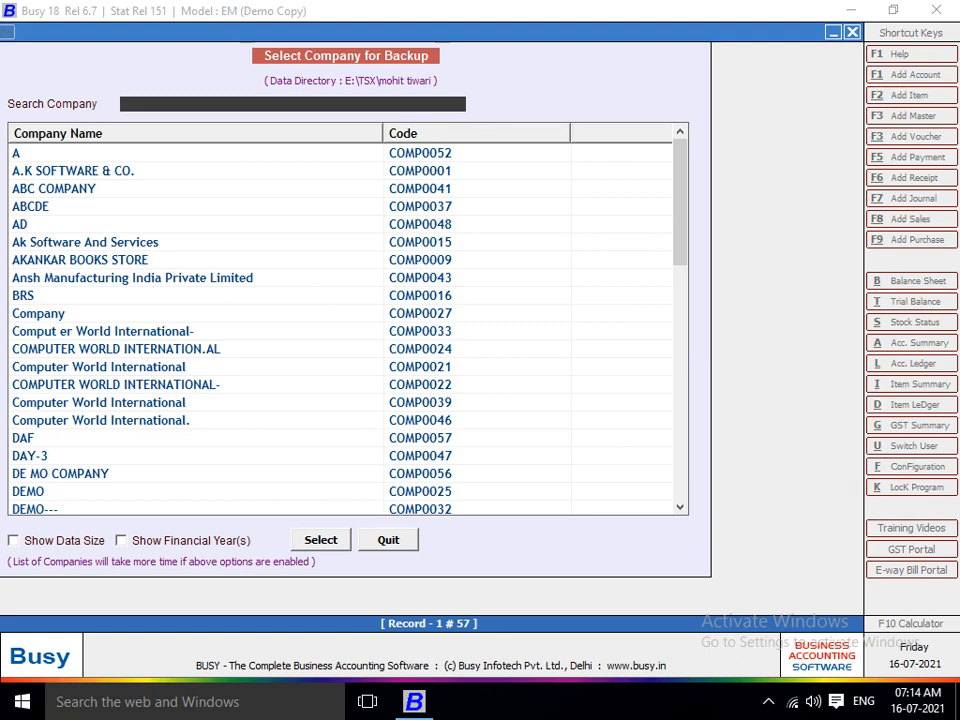
# Select K.D.TRADERS (COMP0008) from the company list as the company to back up.
pyautogui.press('Down')
pyautogui.press('Down')
pyautogui.press('Down')
pyautogui.press('Down')
pyautogui.press('Down')
pyautogui.press('Down')
pyautogui.press('Down')
pyautogui.press('Down')
pyautogui.press('Down')
pyautogui.press('Down')
pyautogui.press('Down')
pyautogui.press('Down')
pyautogui.press('Down')
pyautogui.press('Down')
pyautogui.press('Down')
pyautogui.press('Down')
pyautogui.press('Down')
pyautogui.press('Down')
pyautogui.press('Down')
pyautogui.press('Down')
pyautogui.press('Down')
pyautogui.press('Down')
pyautogui.press('Down')
pyautogui.press('Down')
pyautogui.press('Down')
pyautogui.press('Down')
pyautogui.press('Down')
pyautogui.press('Down')
pyautogui.press('Down')
pyautogui.press('Down')
pyautogui.press('Down')
pyautogui.press('Down')
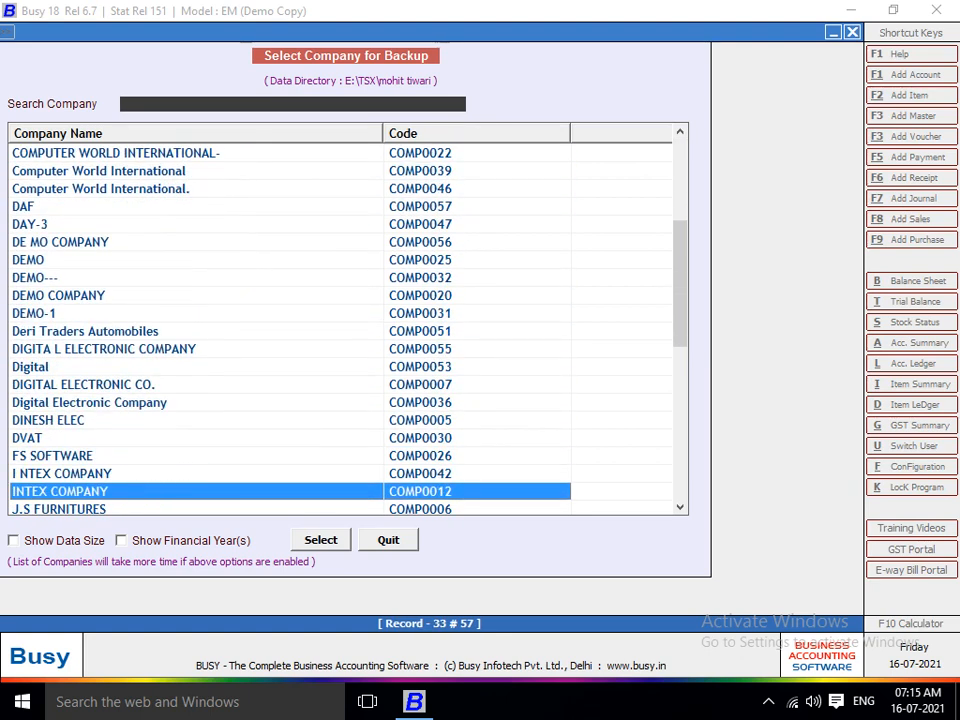
pyautogui.press('Down')
pyautogui.press('Down')
pyautogui.press('Down')
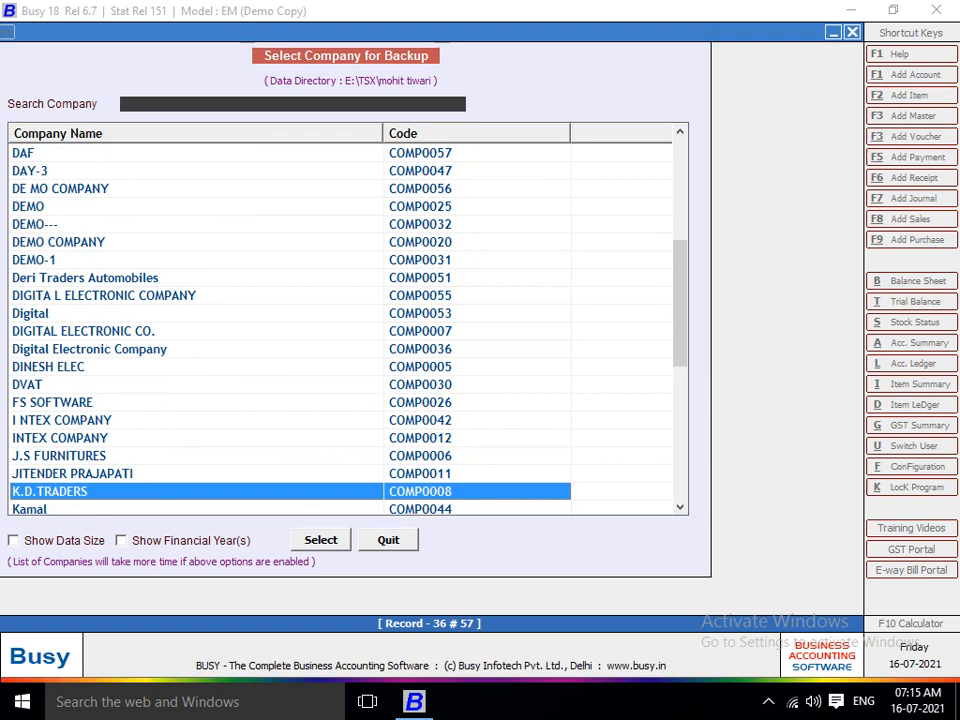
pyautogui.press('Return')
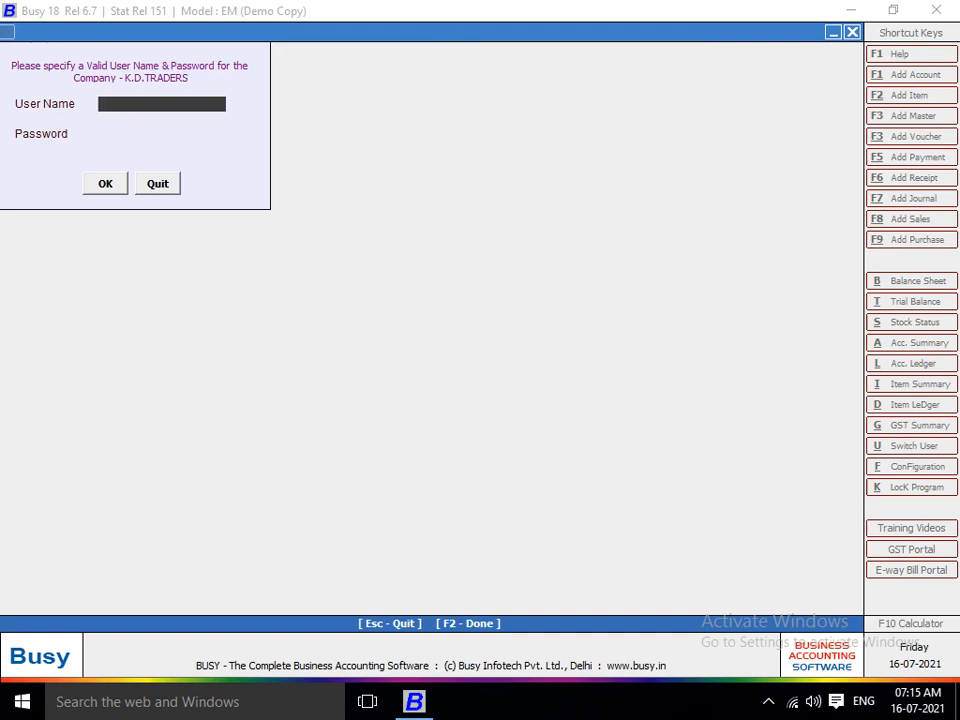
# Sign in to K.D.TRADERS with the user name and password.
pyautogui.write('K')
pyautogui.press('Return')
pyautogui.write('k')
pyautogui.press('Return')
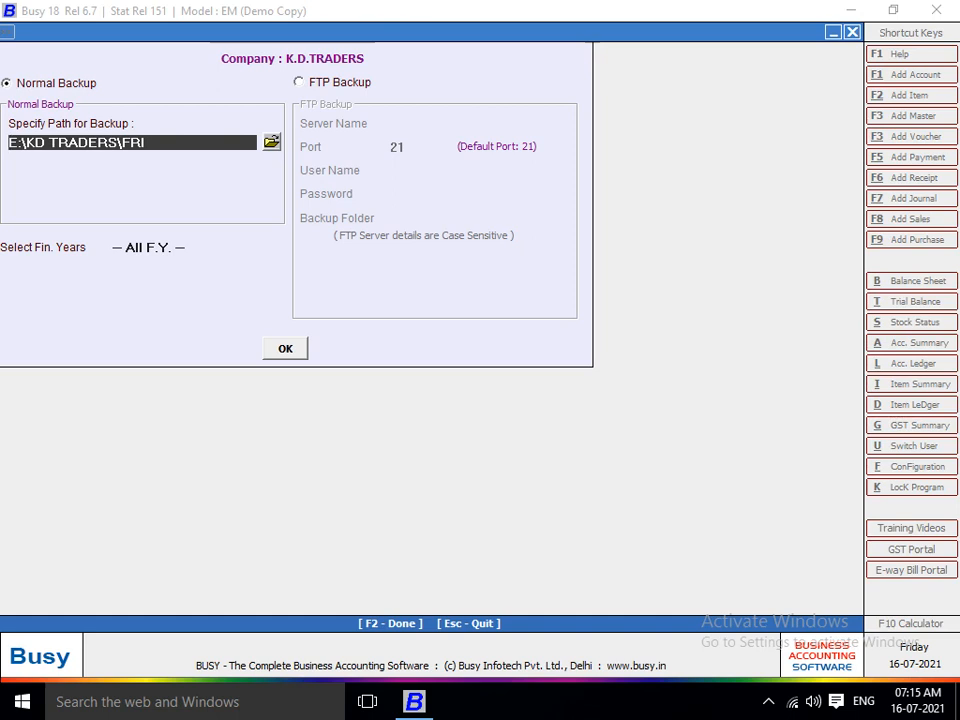
# Browse for a new backup folder and expand Local Disk (E:) to see its folders.
pyautogui.click(271, 142)
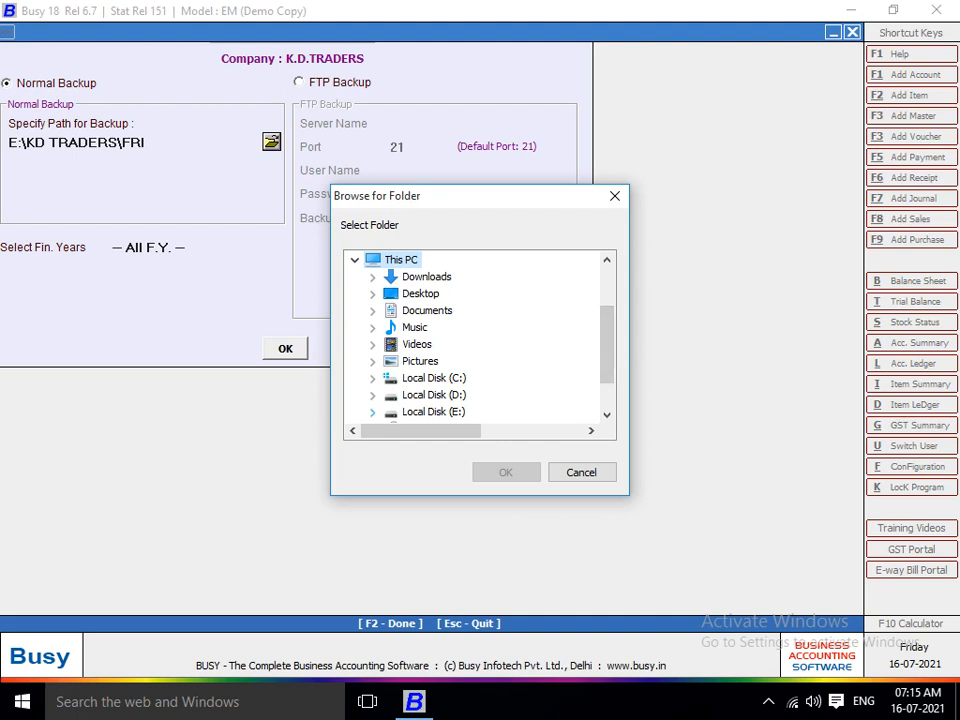
pyautogui.click(372, 411)
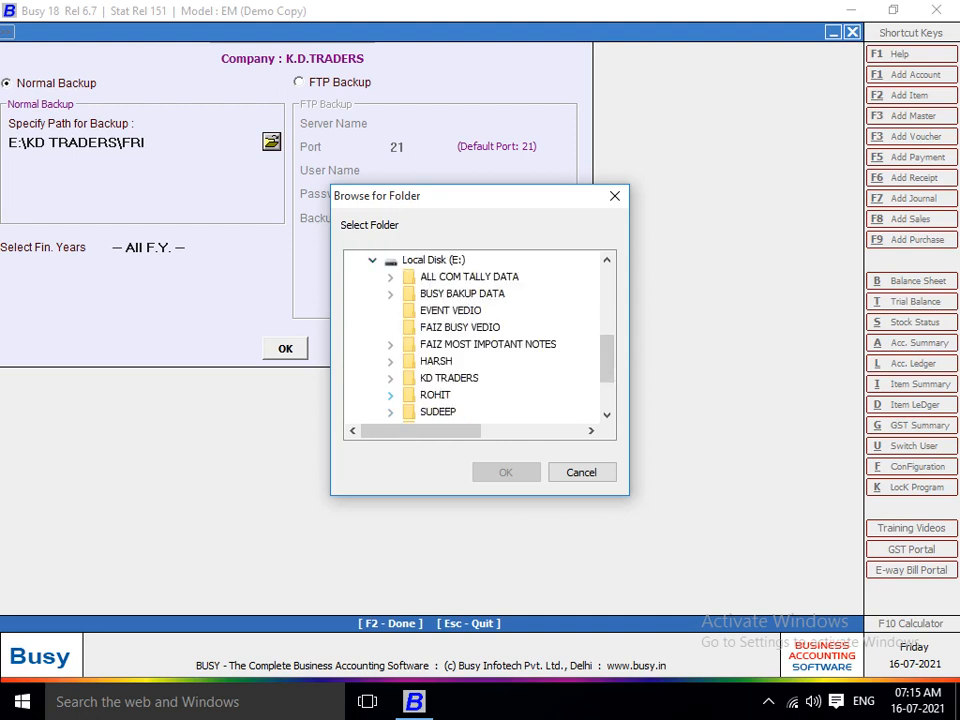
pyautogui.press('super+d')
# Open This PC maximized and navigate to the E:\ROHIT folder.
pyautogui.doubleClick(34, 34)
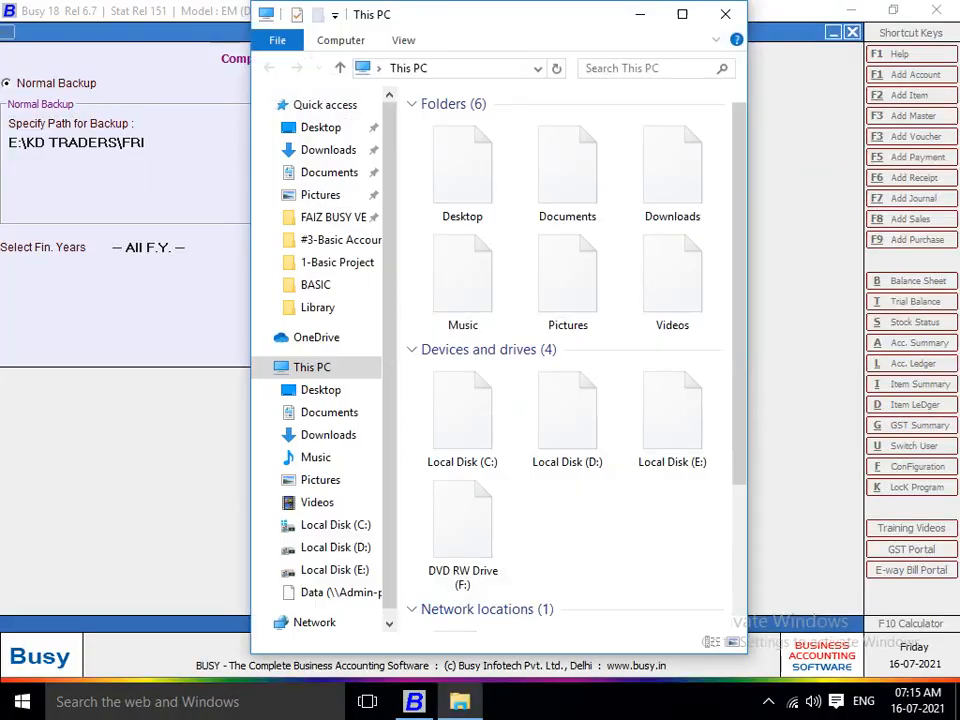
pyautogui.click(682, 14)
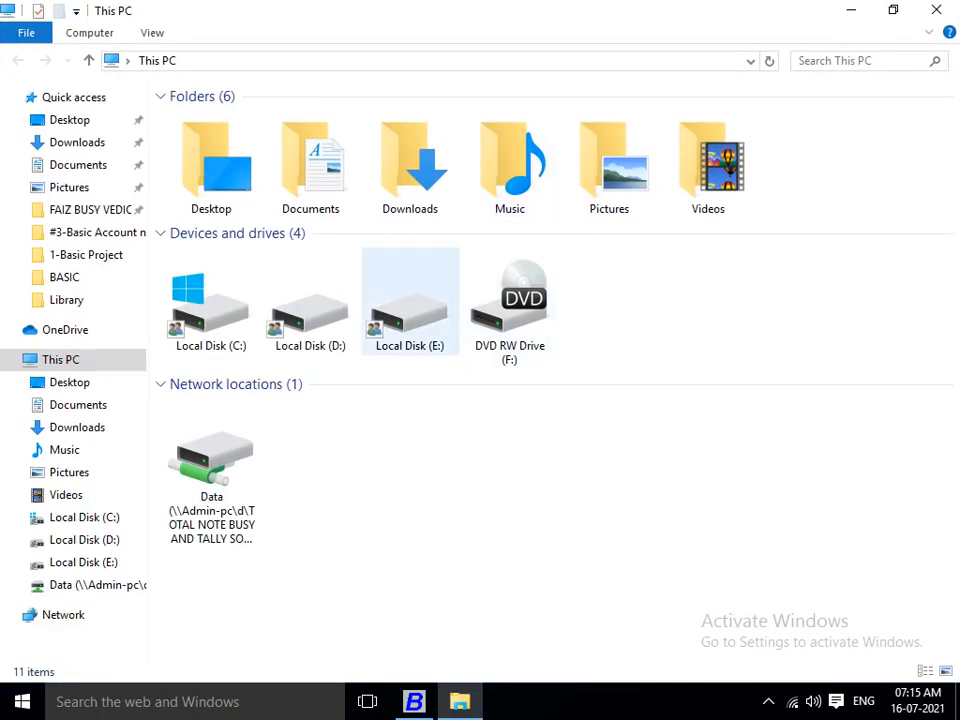
pyautogui.doubleClick(410, 305)
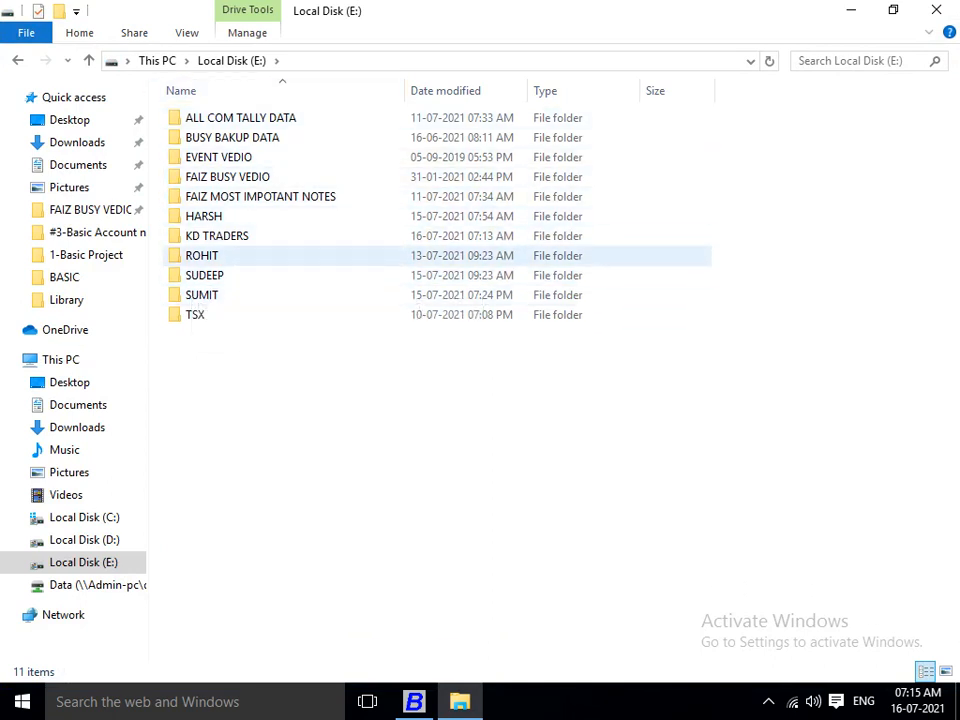
pyautogui.doubleClick(205, 255)
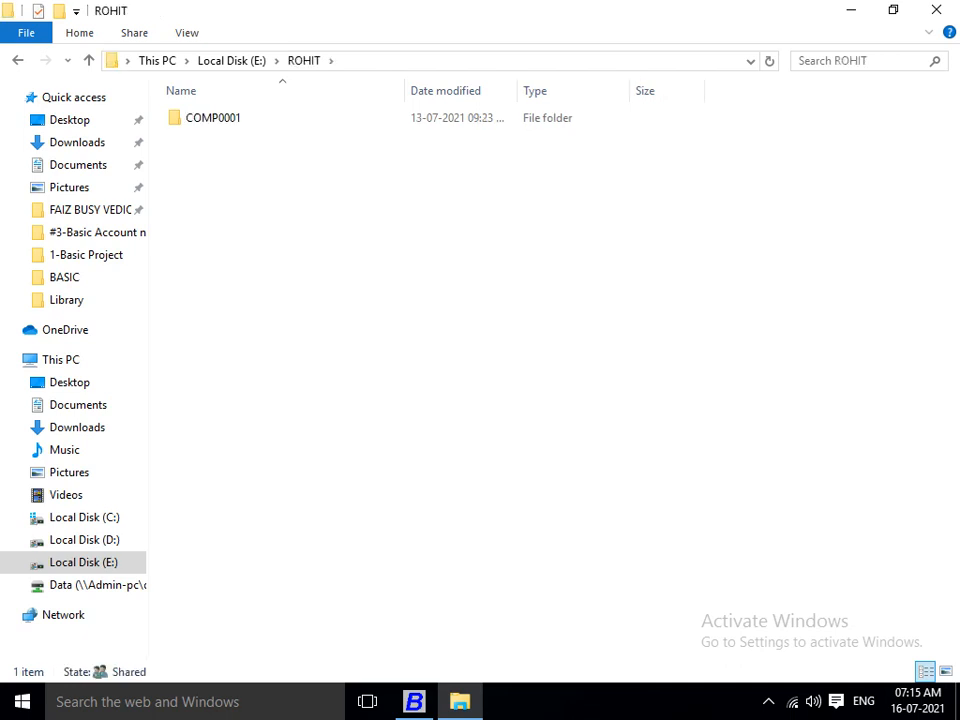
# Create a new folder named BUSY BAKCUP DATA next to COMP0001.
pyautogui.hotkey('ctrl', 'shift', 'n')
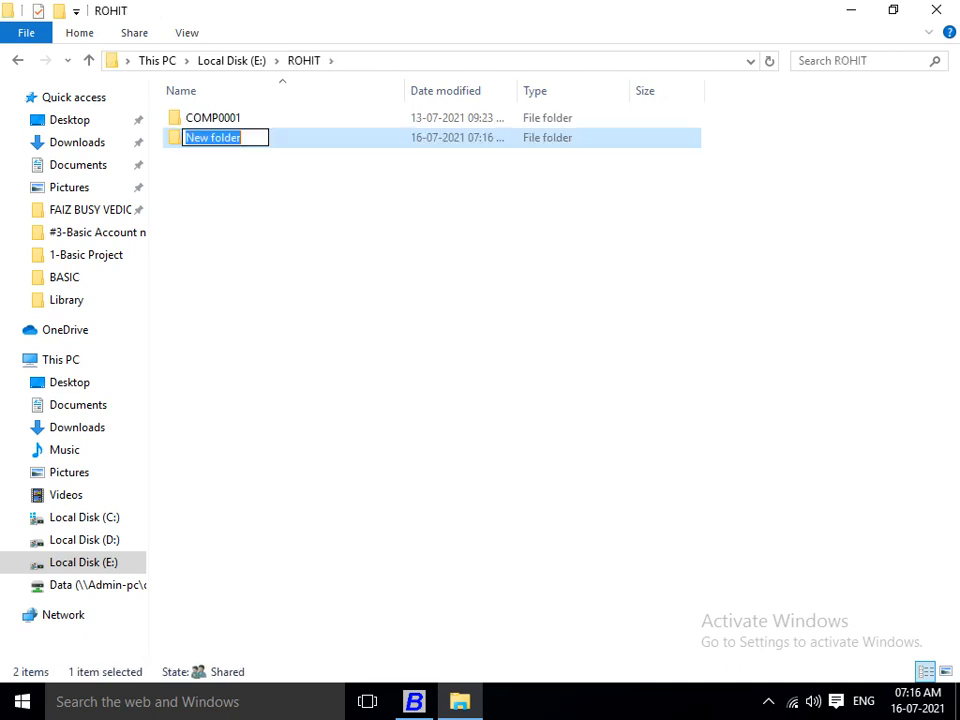
pyautogui.write('ba')
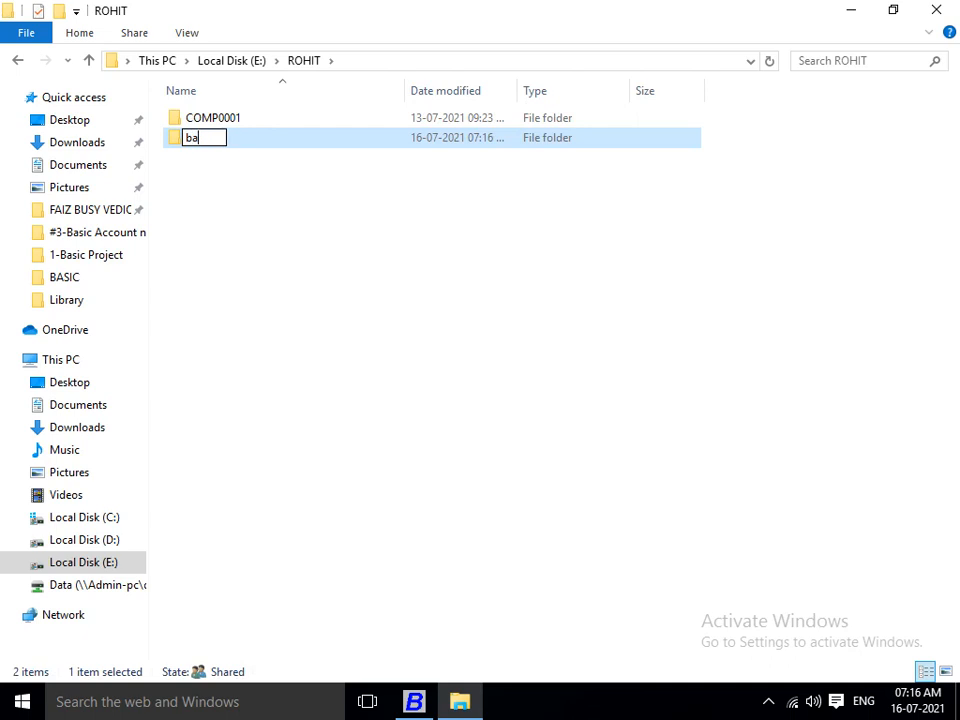
pyautogui.press('BackSpace')
pyautogui.press('BackSpace')
pyautogui.write('BUSY BAKCU')
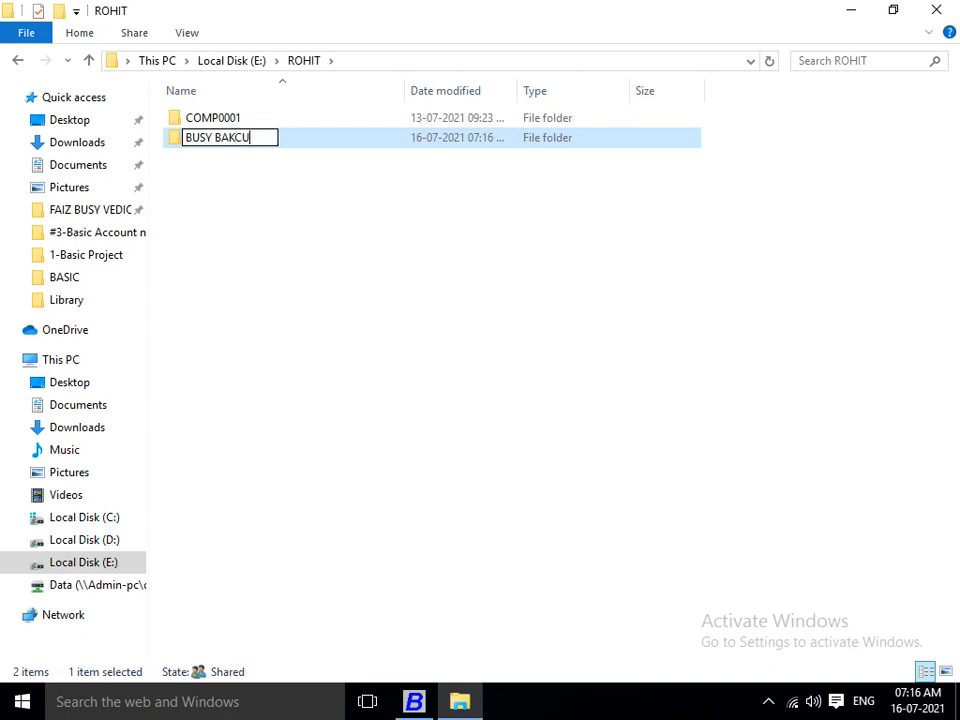
pyautogui.write('P DATA')
pyautogui.press('Return')
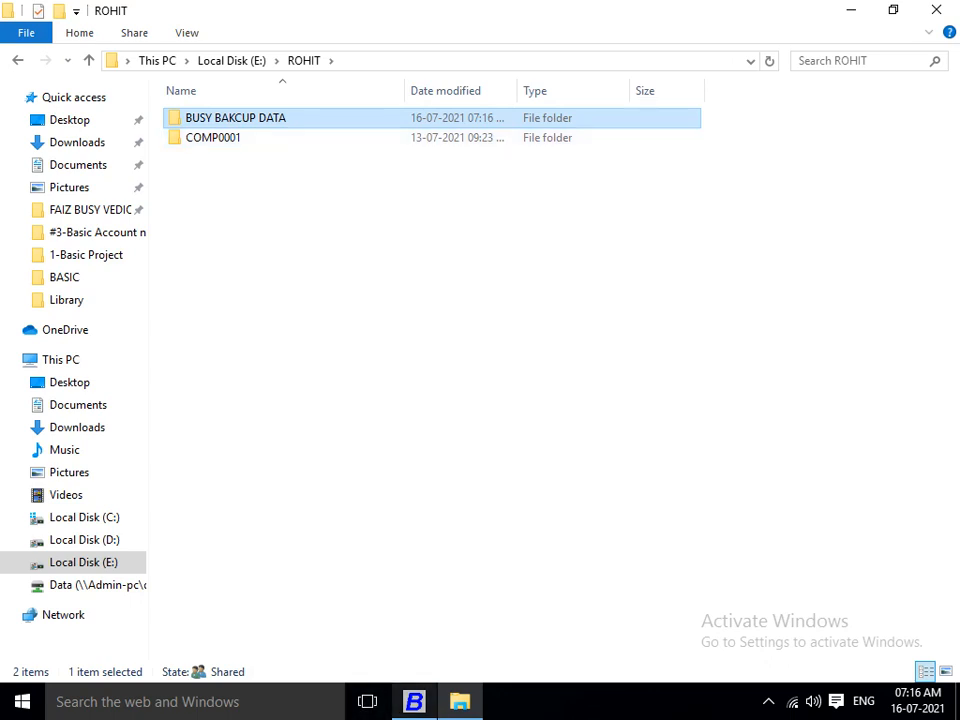
pyautogui.click(414, 701)
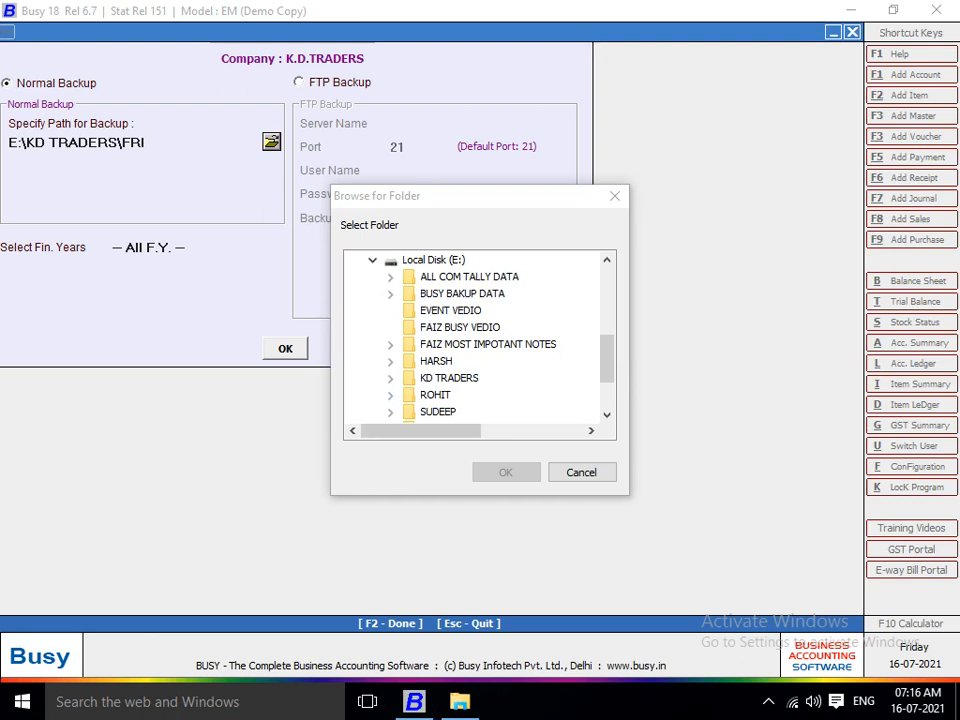
# Choose E:\ROHIT\BUSY BAKCUP DATA in Browse for Folder as the backup path.
pyautogui.scroll(-2, 475, 335)
pyautogui.scroll(2, 480, 335)
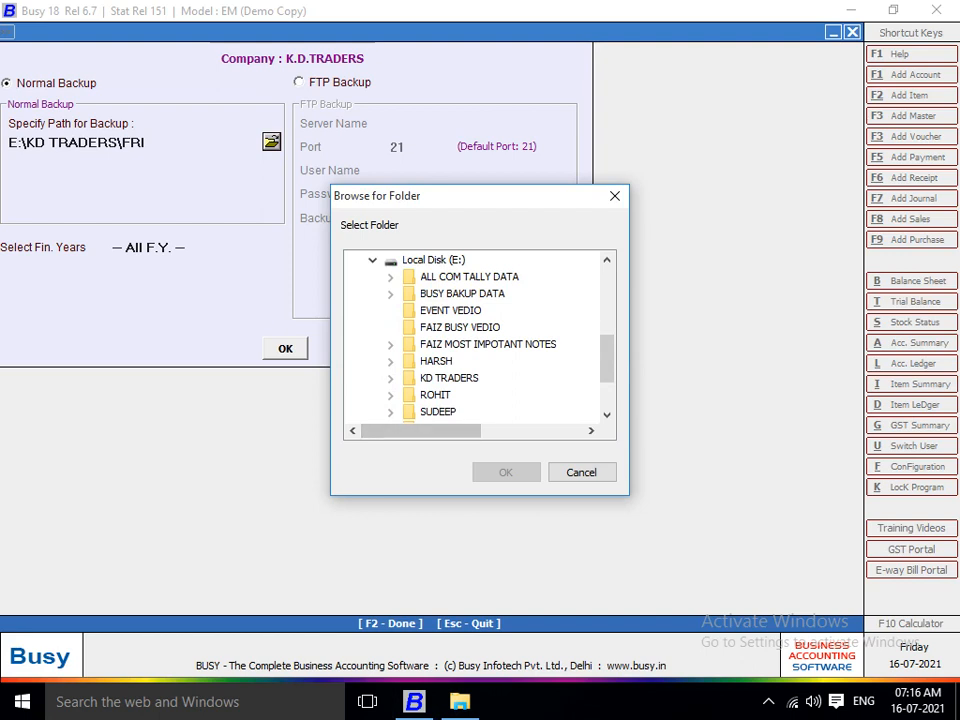
pyautogui.click(390, 395)
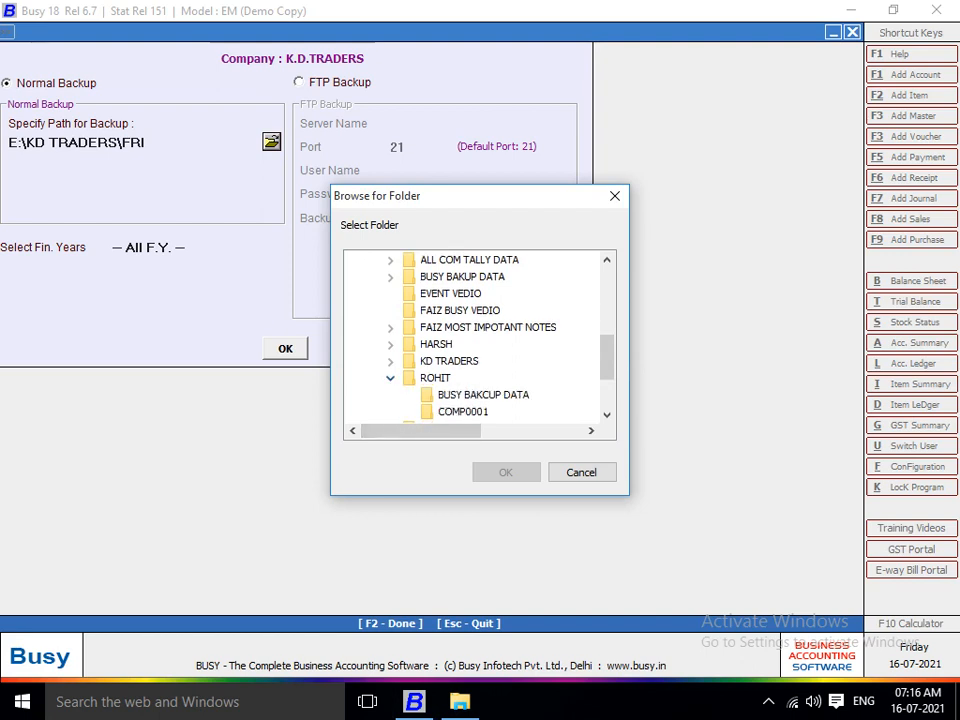
pyautogui.click(483, 395)
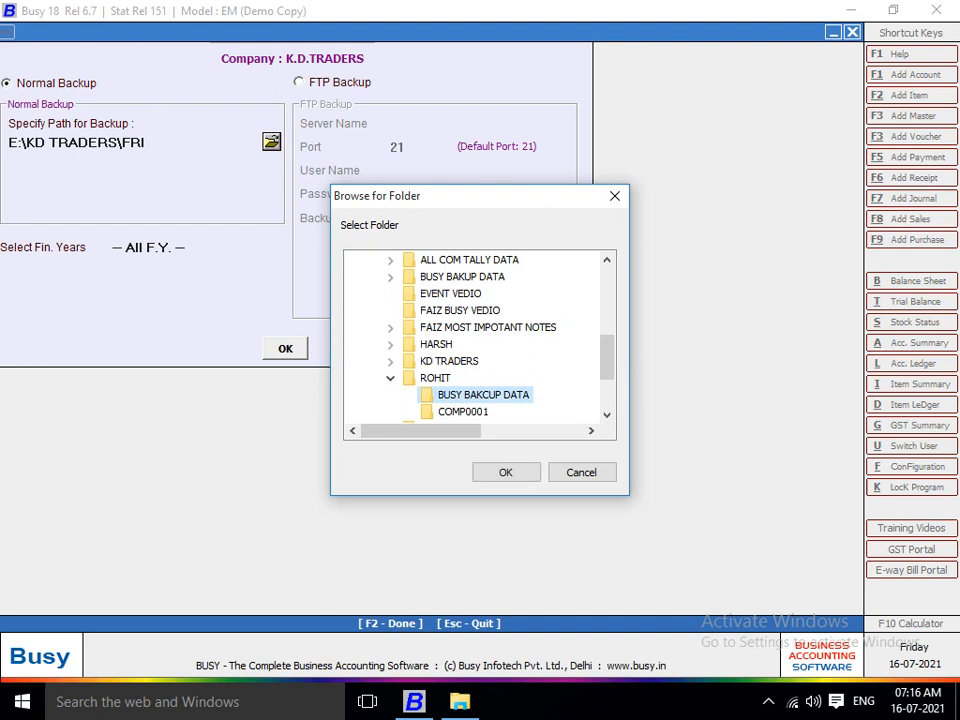
pyautogui.click(505, 472)
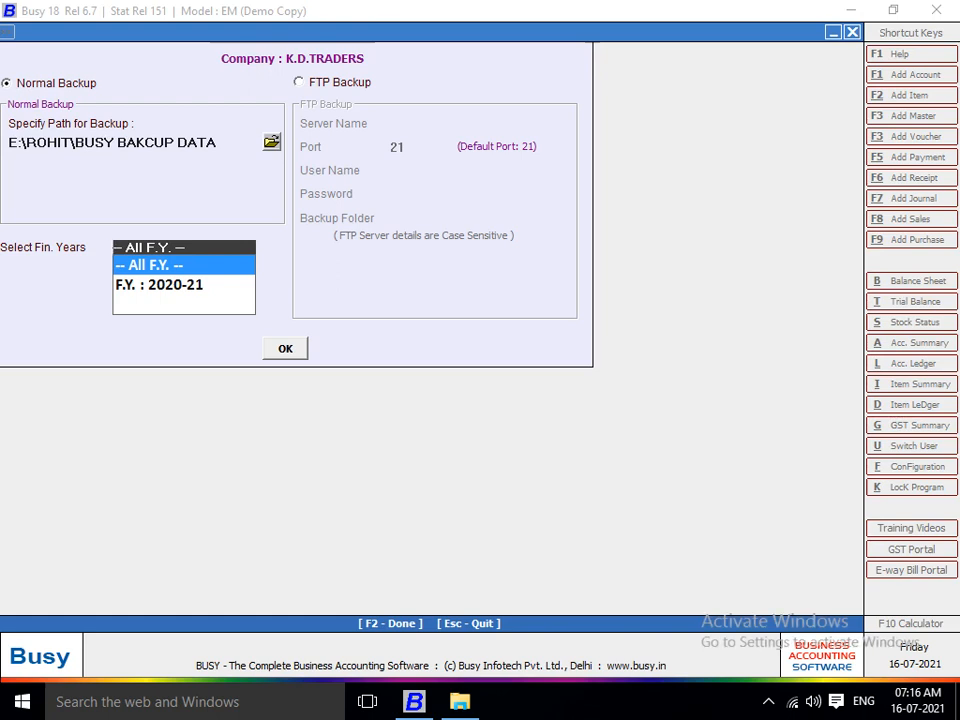
pyautogui.press('Down')
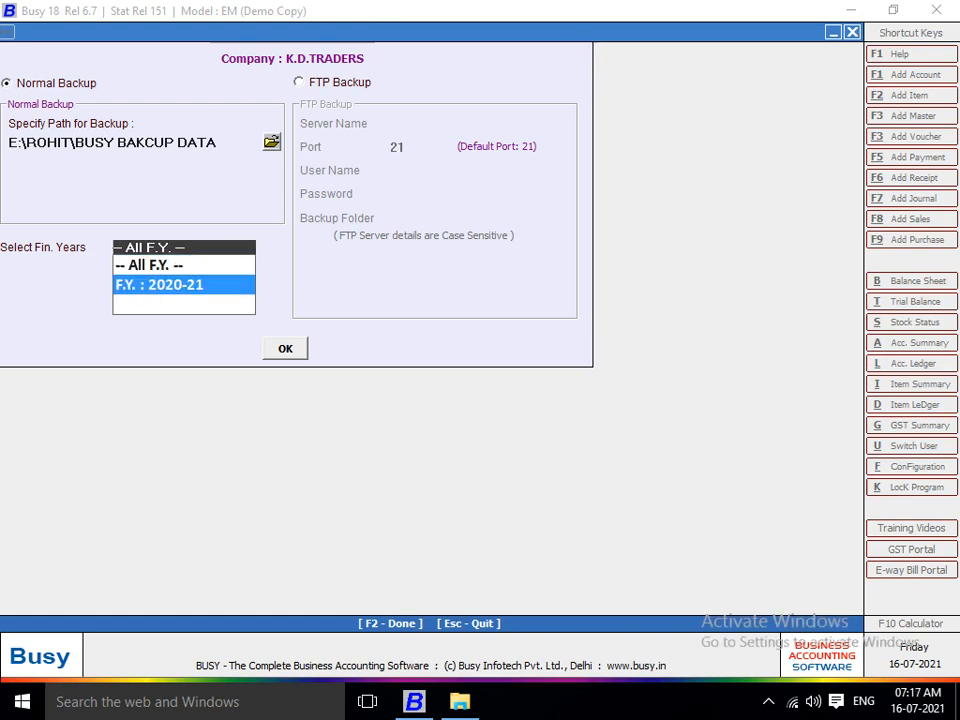
pyautogui.press('Up')
pyautogui.press('Down')
pyautogui.press('Up')
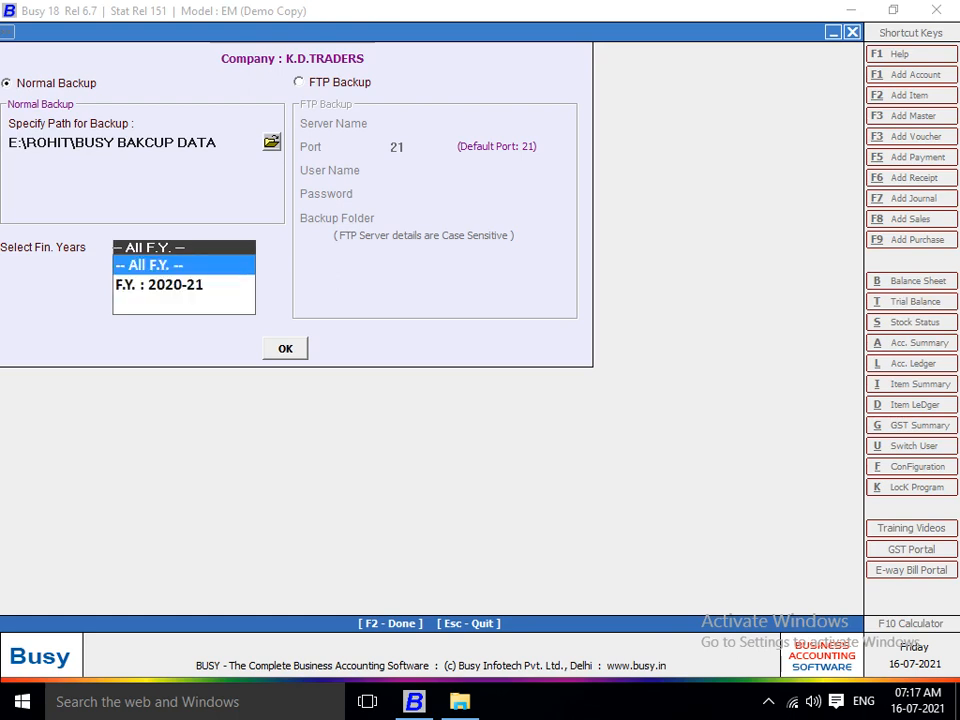
pyautogui.press('Down')
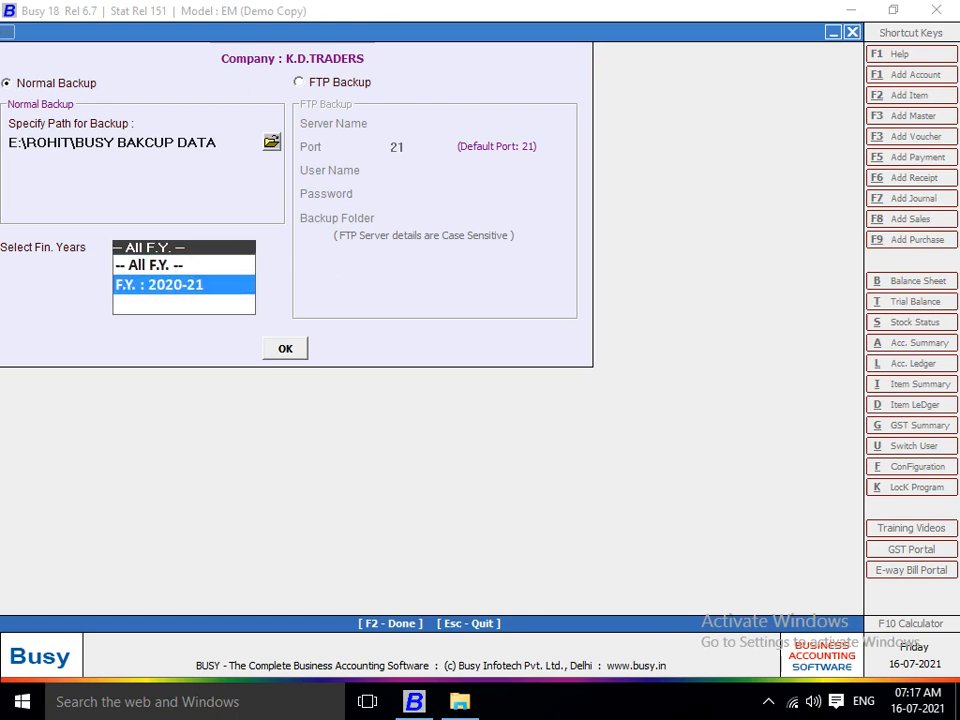
pyautogui.press('Up')
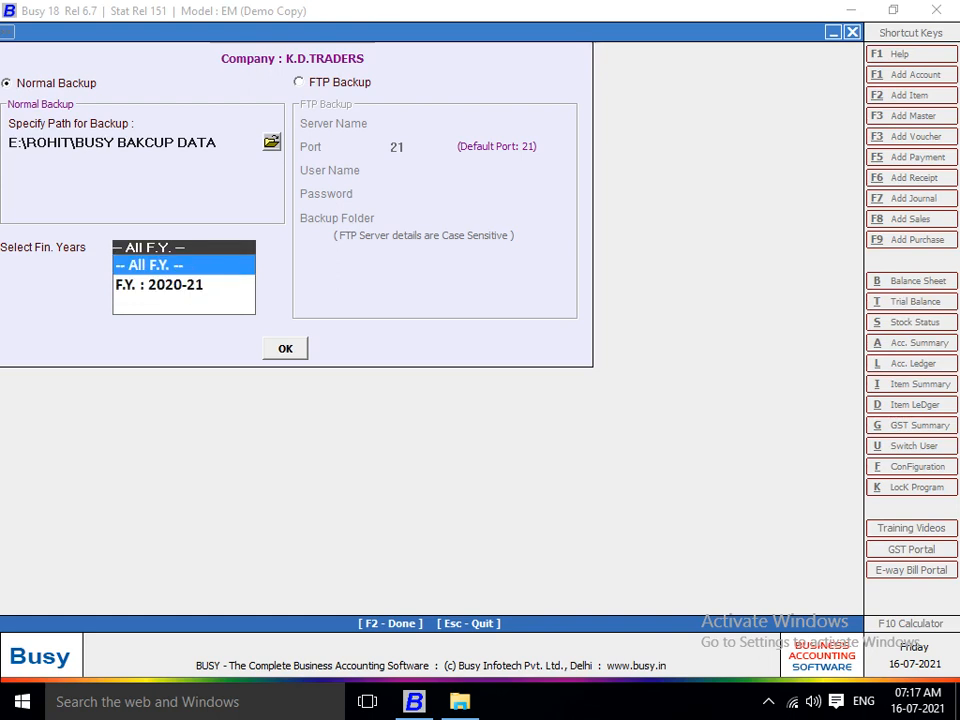
pyautogui.press('Down')
pyautogui.press('Up')
pyautogui.press('Down')
pyautogui.press('Up')
pyautogui.press('Down')
pyautogui.press('Up')
# Run the all-years backup to E:\ROHIT\BUSY BAKCUP DATA, decline another copy, and exit company selection.
pyautogui.press('Return')
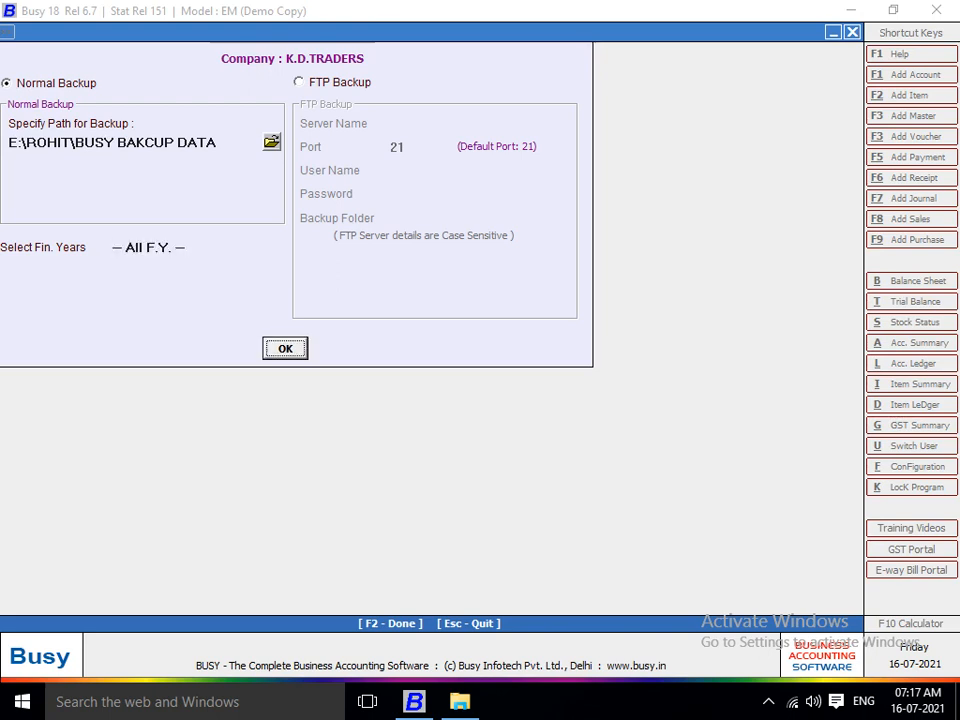
pyautogui.press('Return')
pyautogui.press('Return')
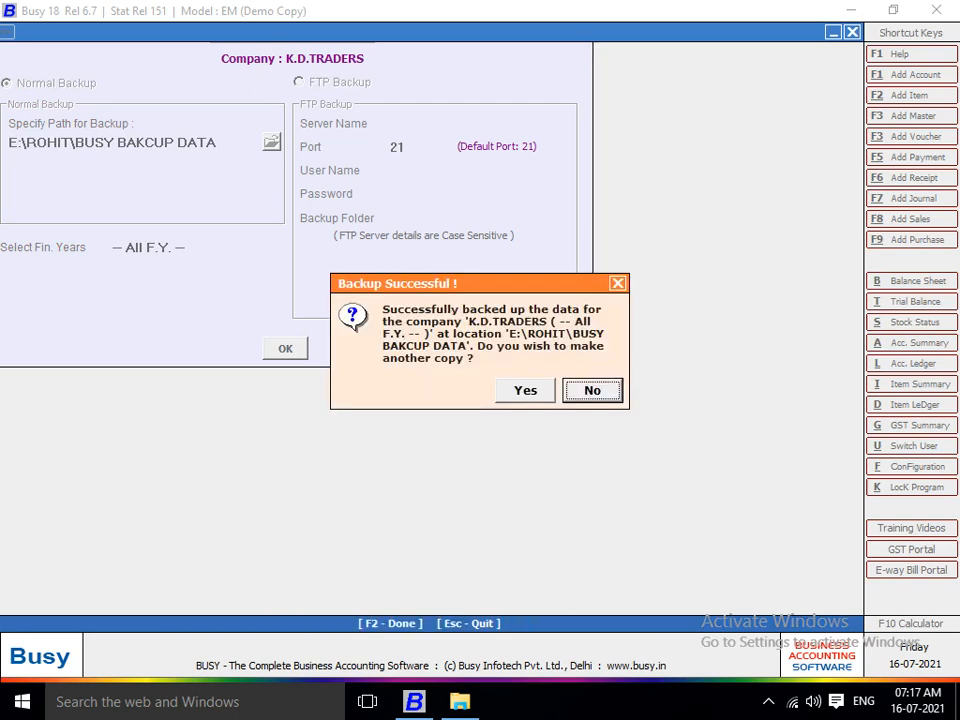
pyautogui.press('Return')
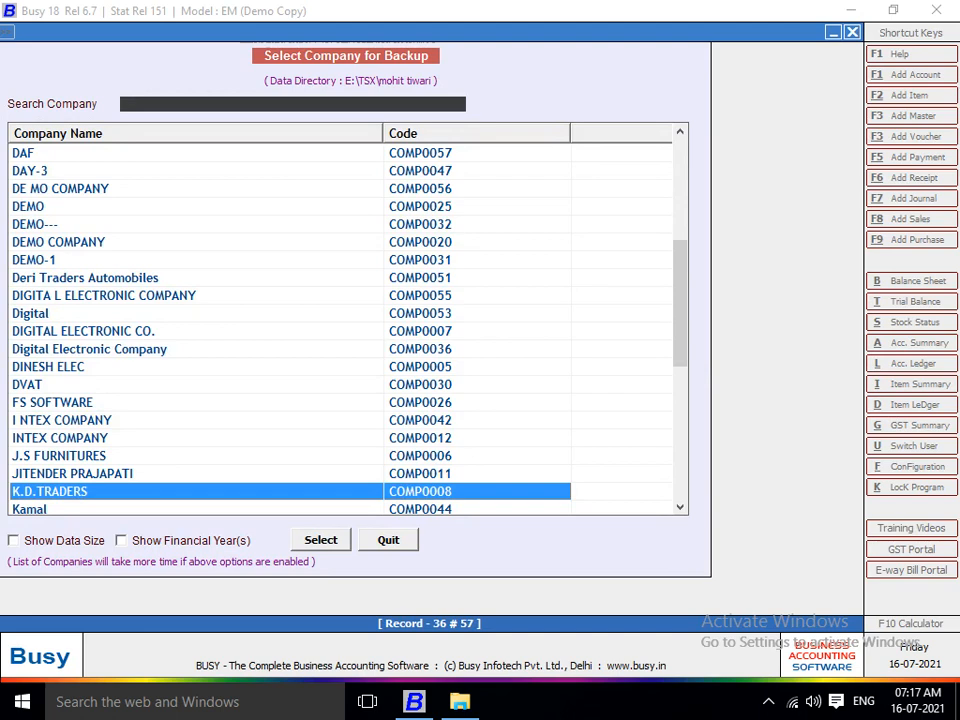
pyautogui.press('Escape')
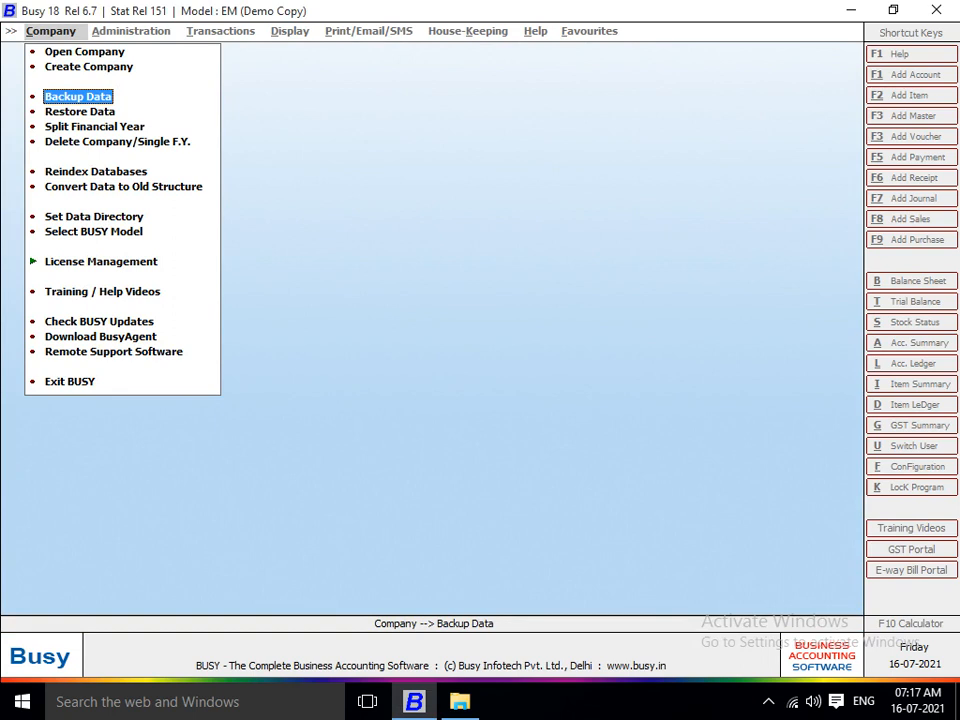
pyautogui.press('Down')
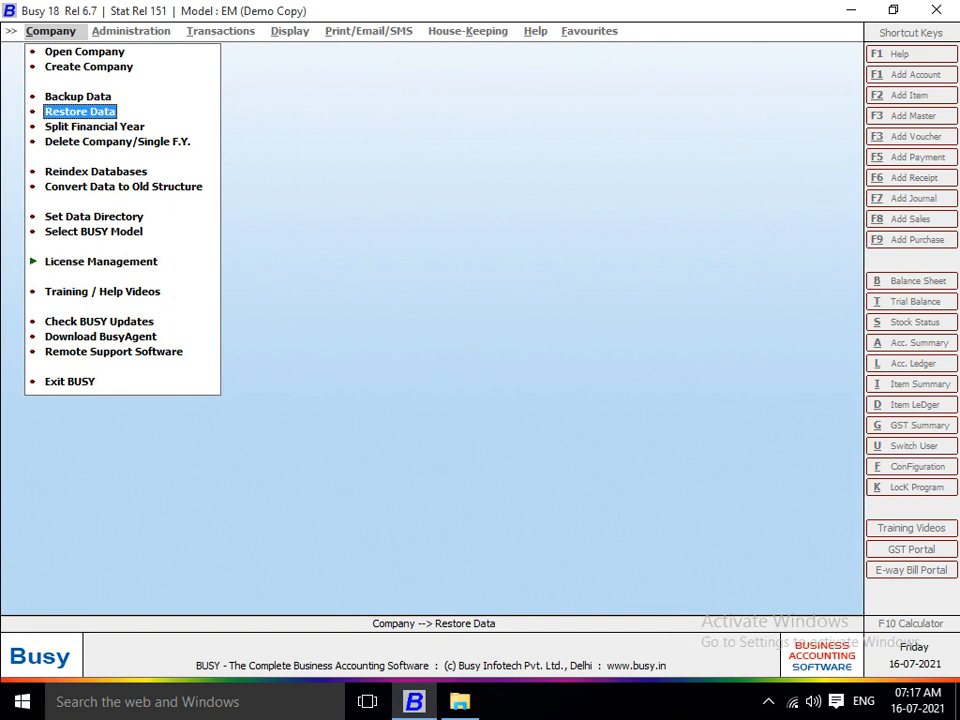
pyautogui.press('Down')
pyautogui.press('Up')
pyautogui.press('Down')
pyautogui.press('Down')
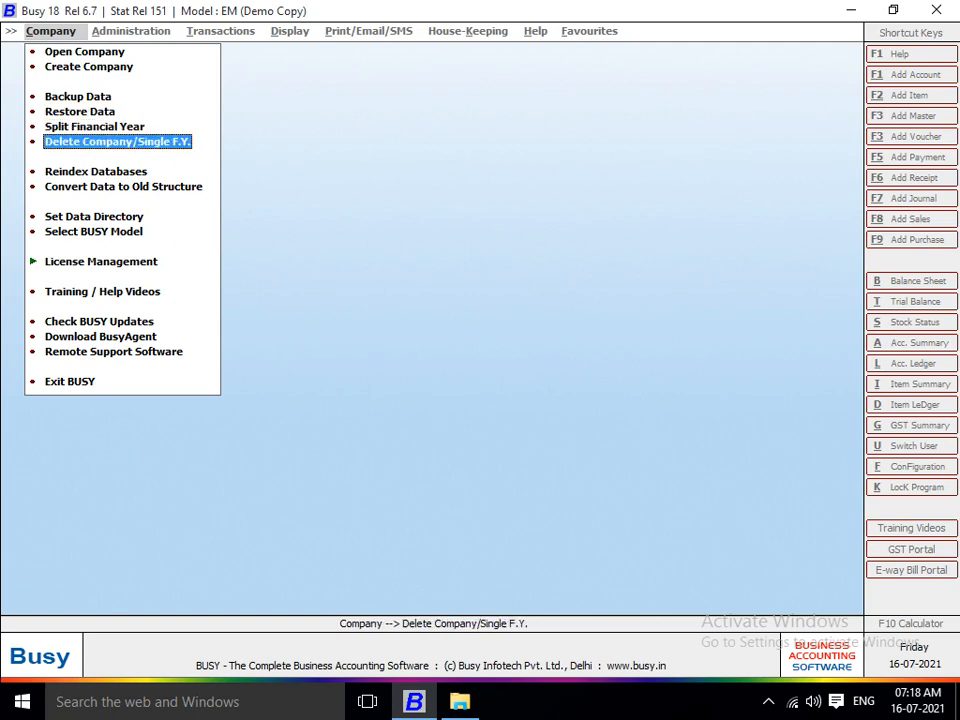
# Search the delete-company list for KD, pick Kd Traders by mistake, and back out.
pyautogui.press('Return')
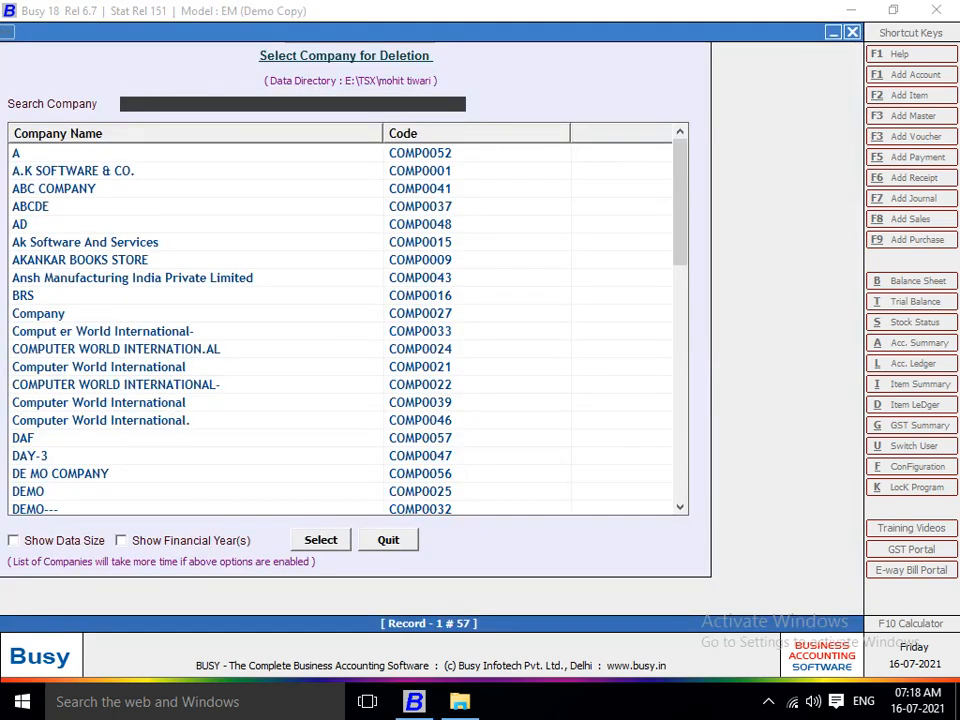
pyautogui.write('KD')
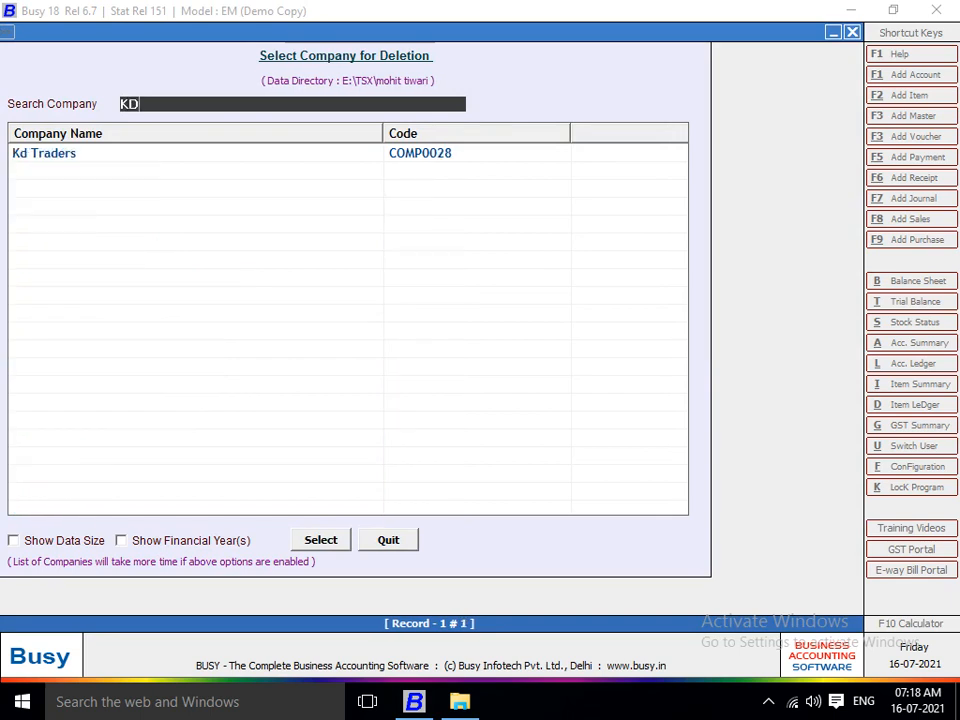
pyautogui.press('Down')
pyautogui.press('Return')
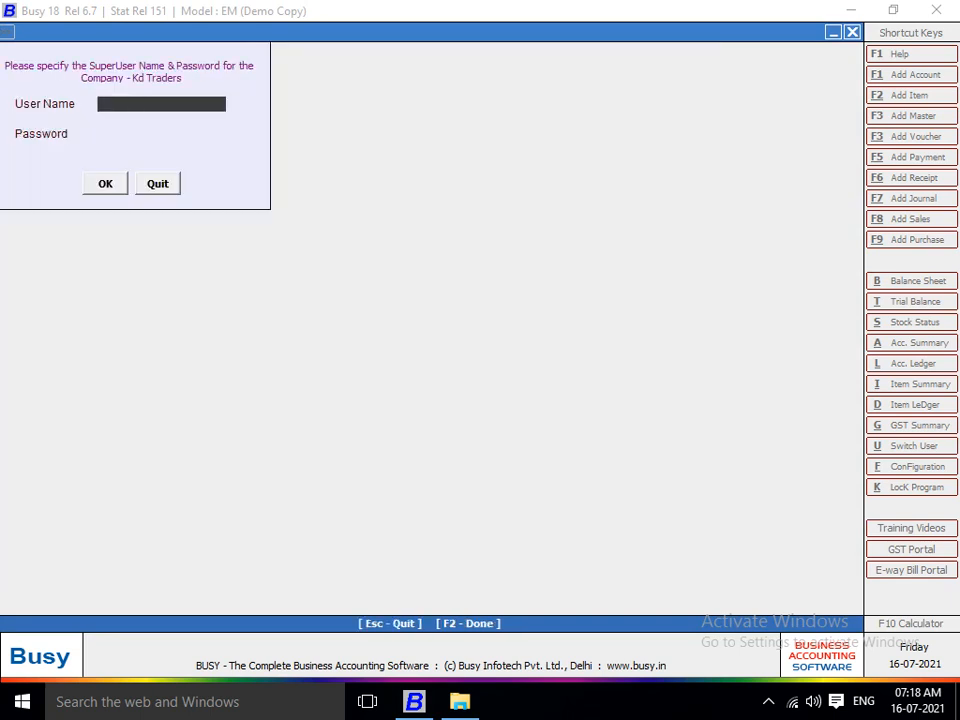
pyautogui.press('Escape')
pyautogui.press('Escape')
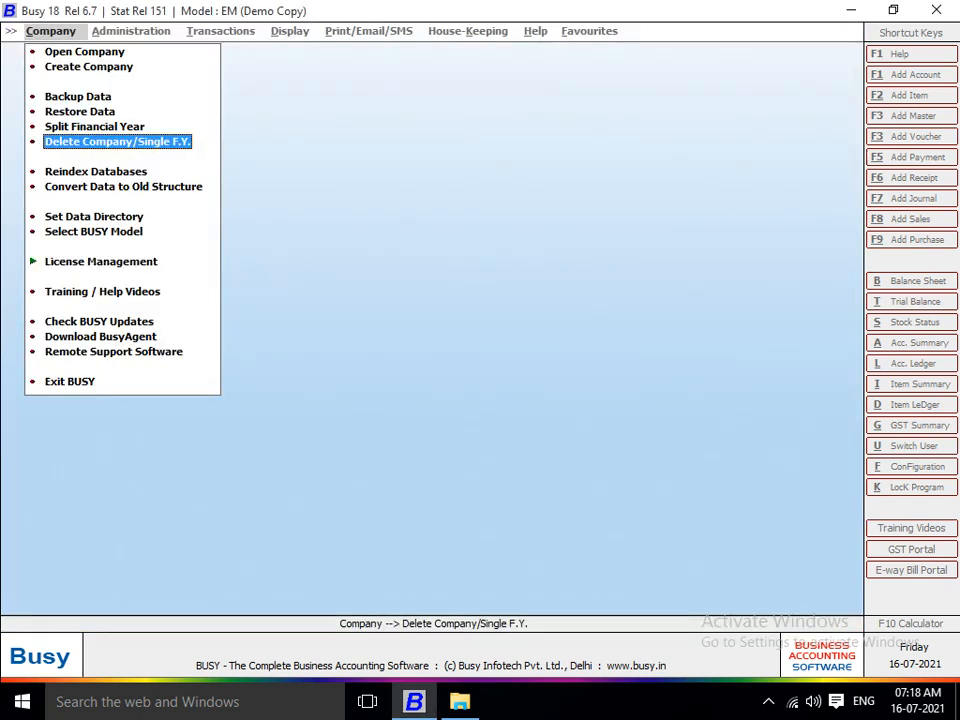
# Select K.D.TRADERS for deletion and sign in with the SuperUser name and password.
pyautogui.press('Return')
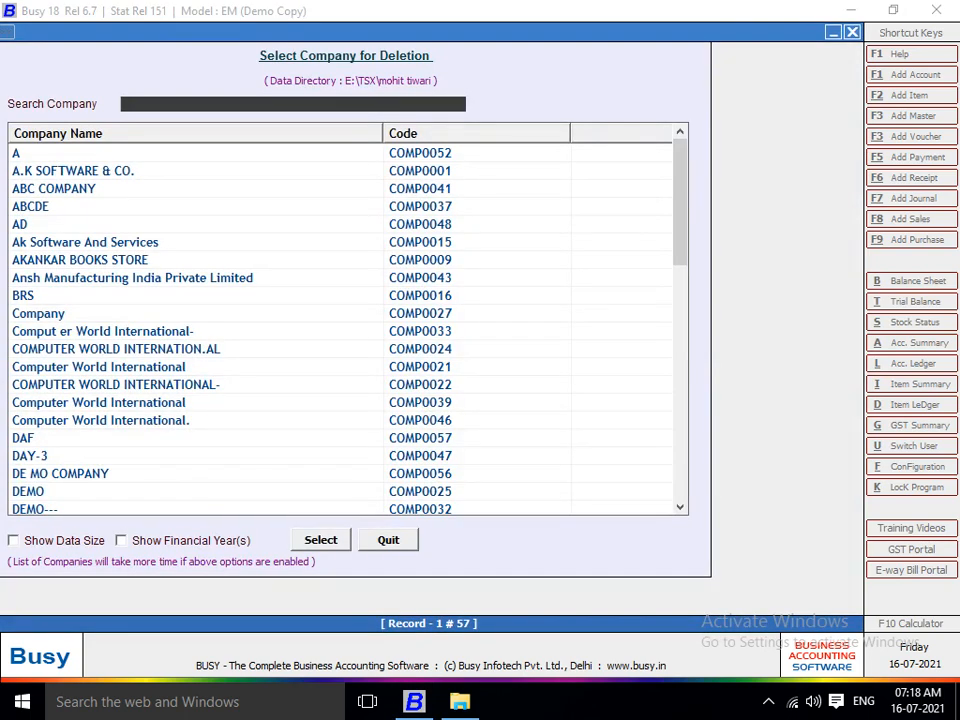
pyautogui.write('K')
pyautogui.press('Down')
pyautogui.press('Down')
pyautogui.press('Down')
pyautogui.press('Down')
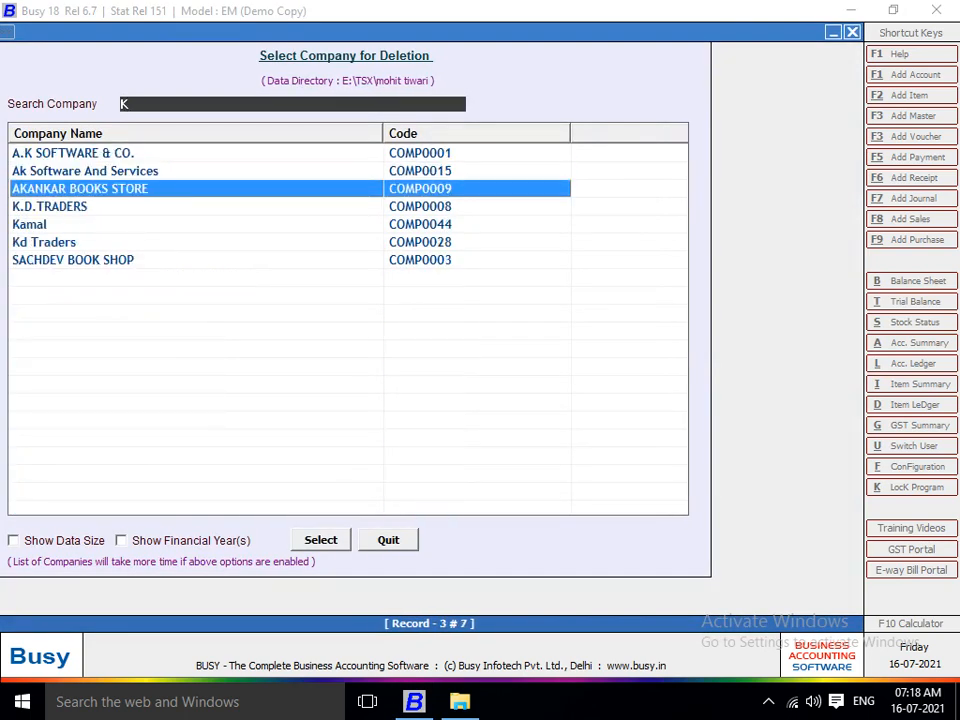
pyautogui.press('Return')
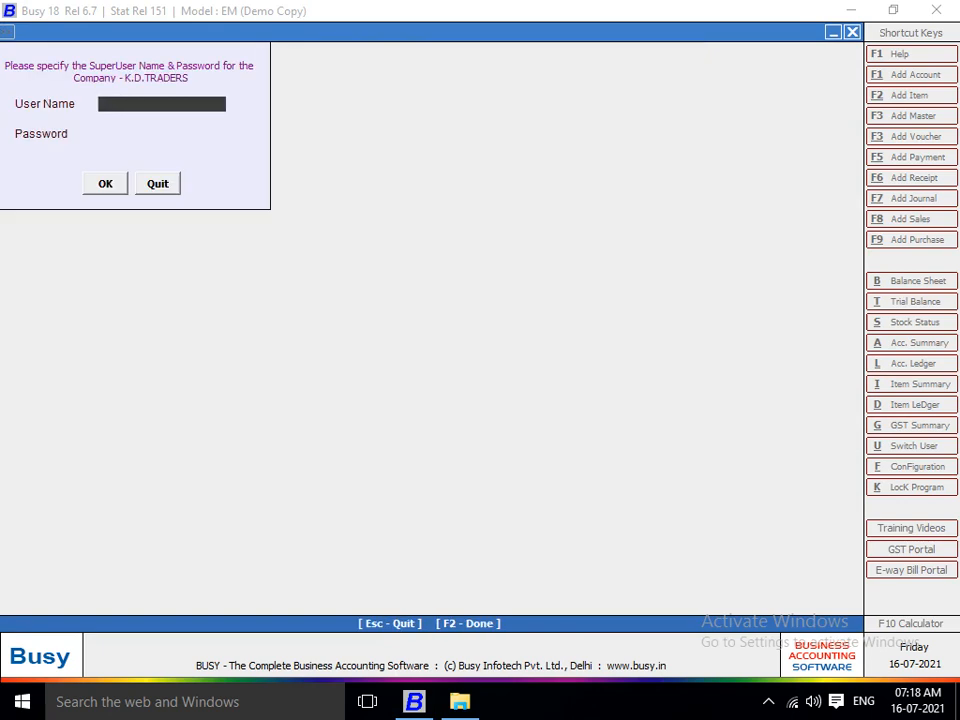
pyautogui.write('K')
pyautogui.press('Return')
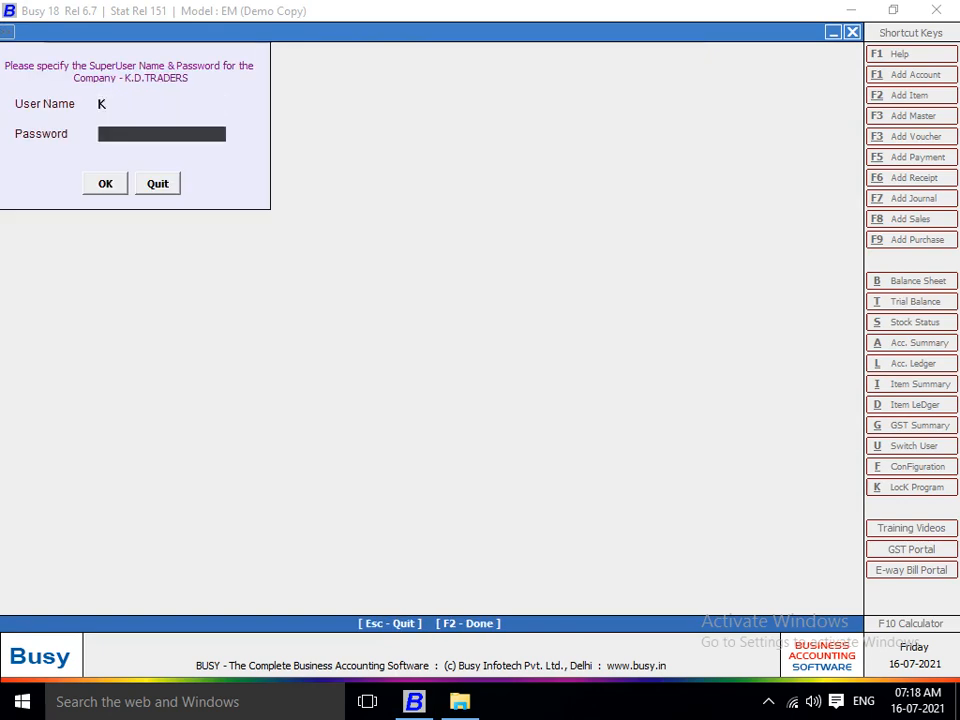
pyautogui.write('*')
pyautogui.press('Return')
pyautogui.press('Return')
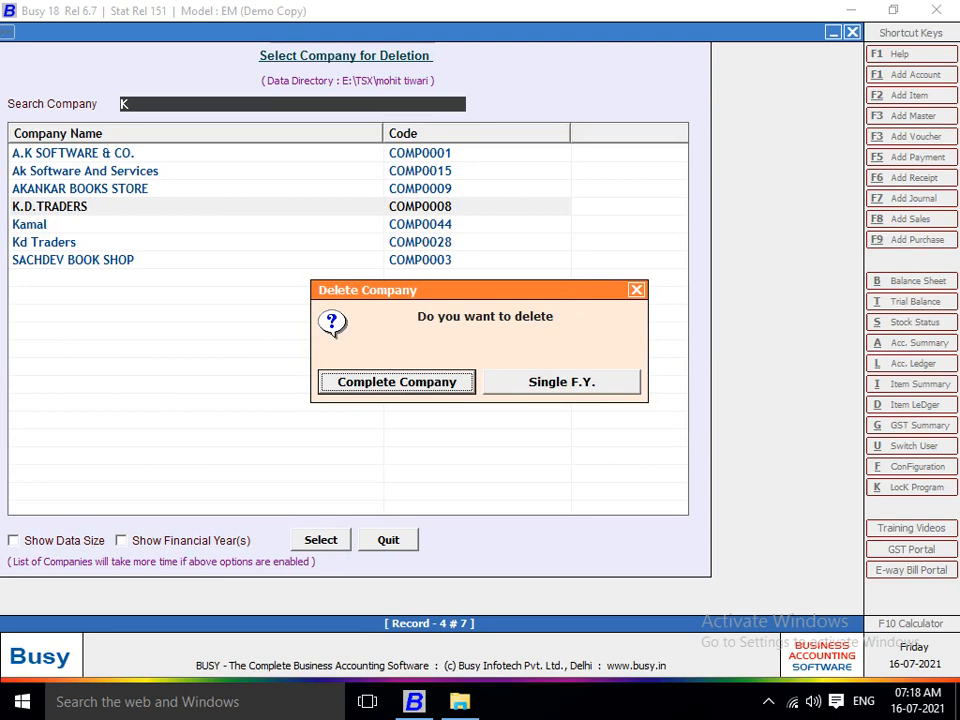
# Choose Complete Company rather than Single F.Y. for the K.D.TRADERS deletion.
pyautogui.press('Right')
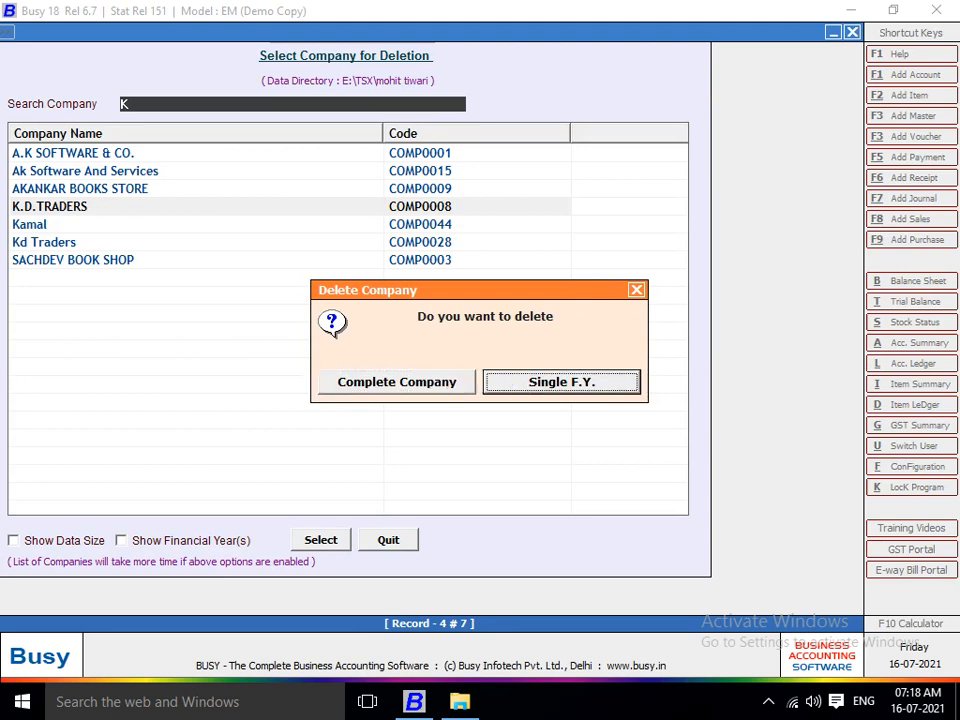
pyautogui.press('Left')
pyautogui.press('Right')
pyautogui.press('Left')
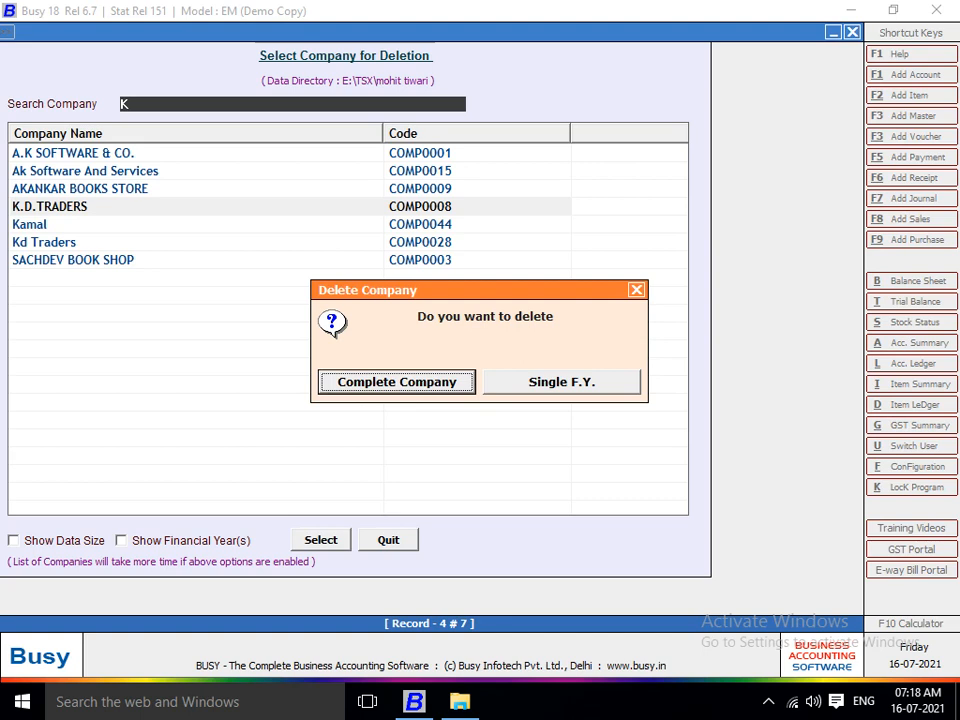
pyautogui.press('Right')
pyautogui.press('Left')
pyautogui.press('Return')
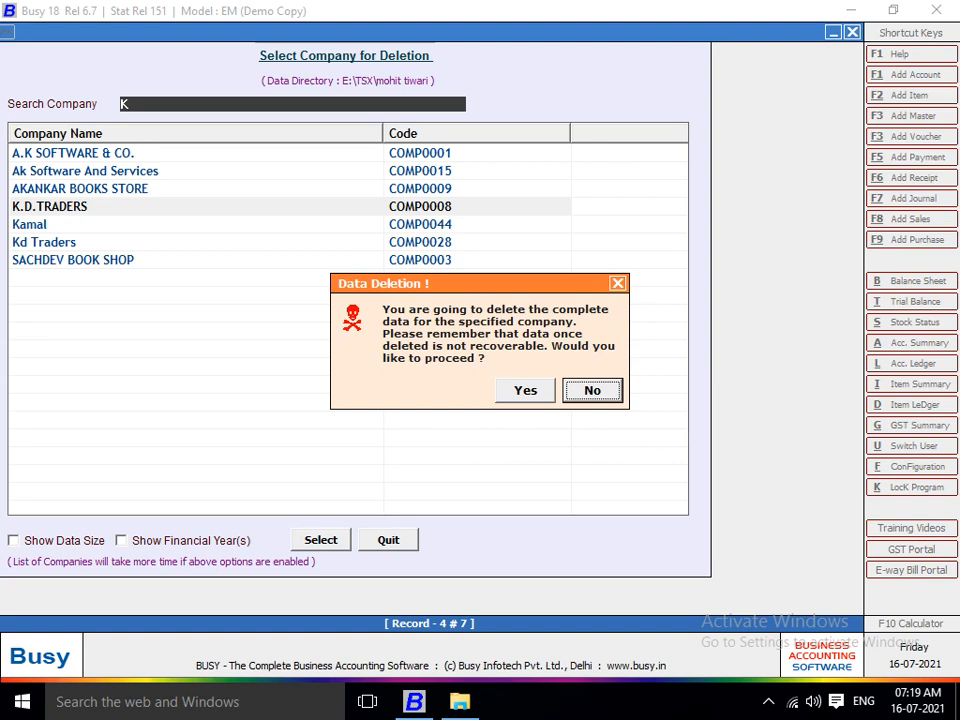
# Answer Yes to the Data Deletion warning and acknowledge the Company Deleted message.
pyautogui.press('Left')
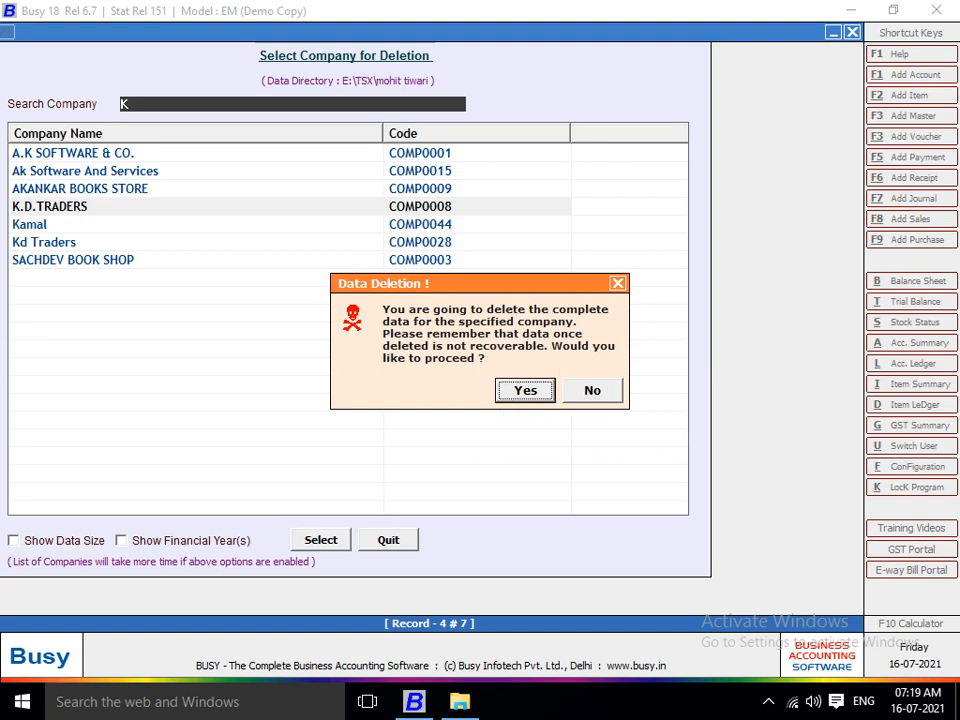
pyautogui.press('Return')
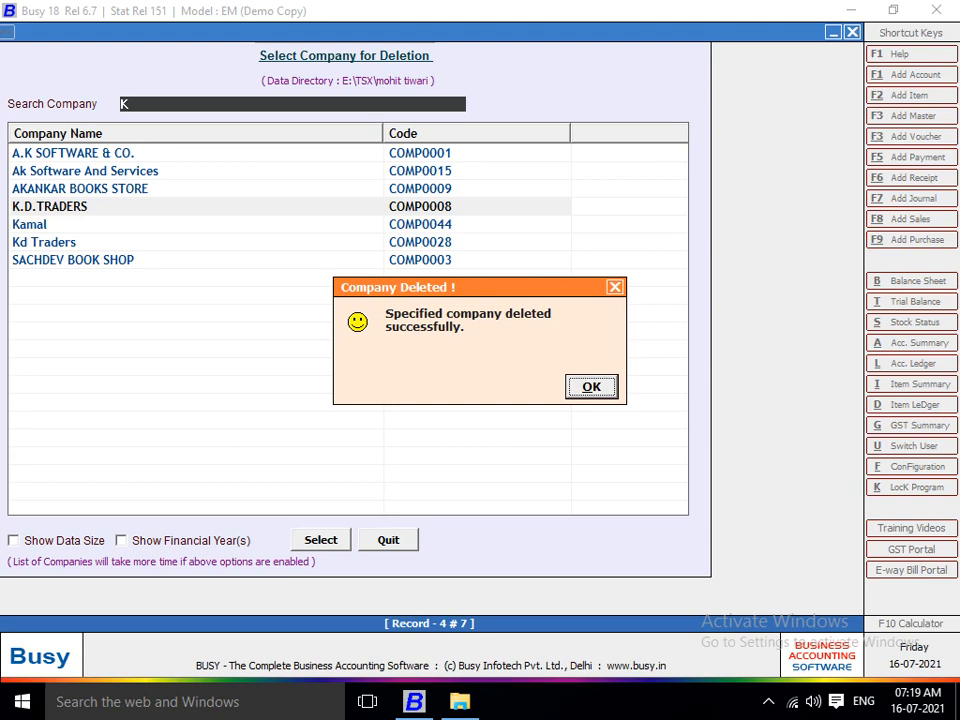
pyautogui.press('Return')
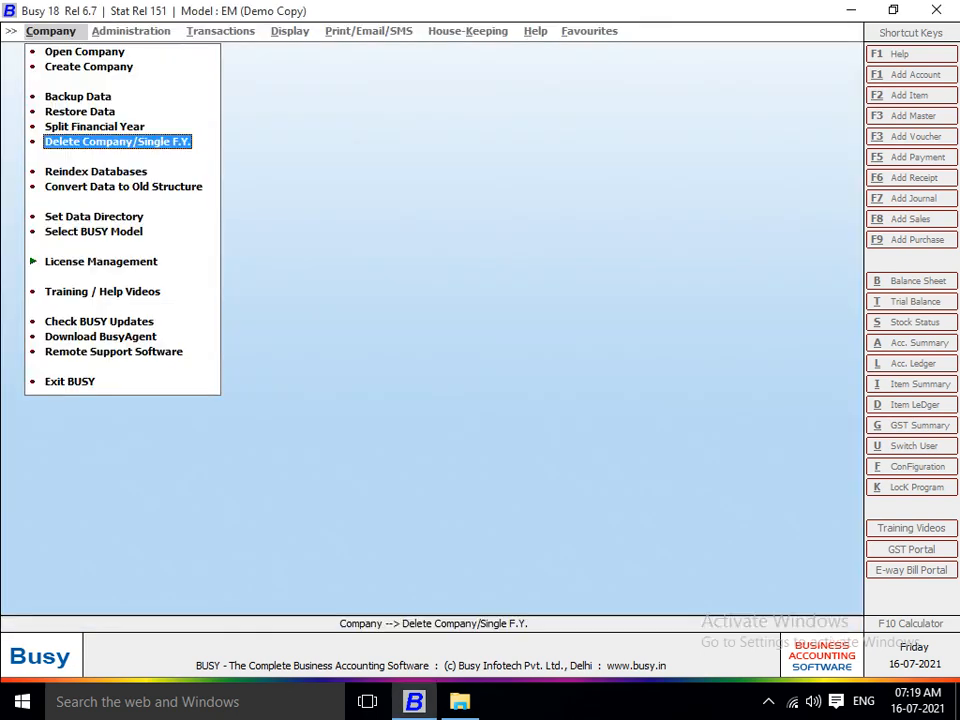
# Check the companies matching K in the open-company list, then return to the Company menu at Restore Data.
pyautogui.press('Up')
pyautogui.press('Up')
pyautogui.press('Up')
pyautogui.press('Up')
pyautogui.press('Up')
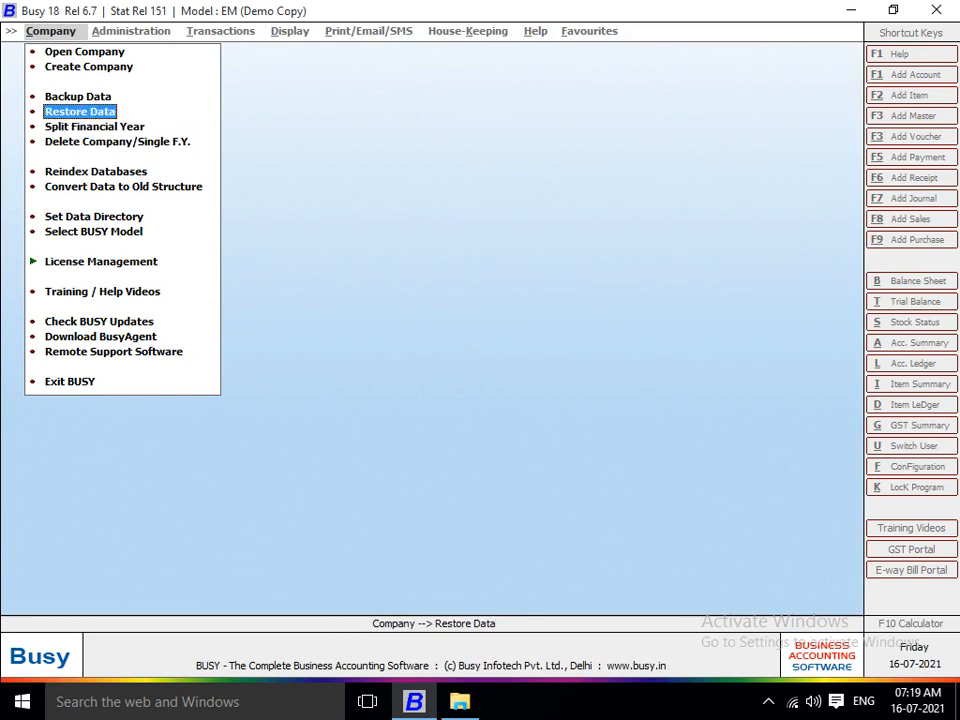
pyautogui.press('Return')
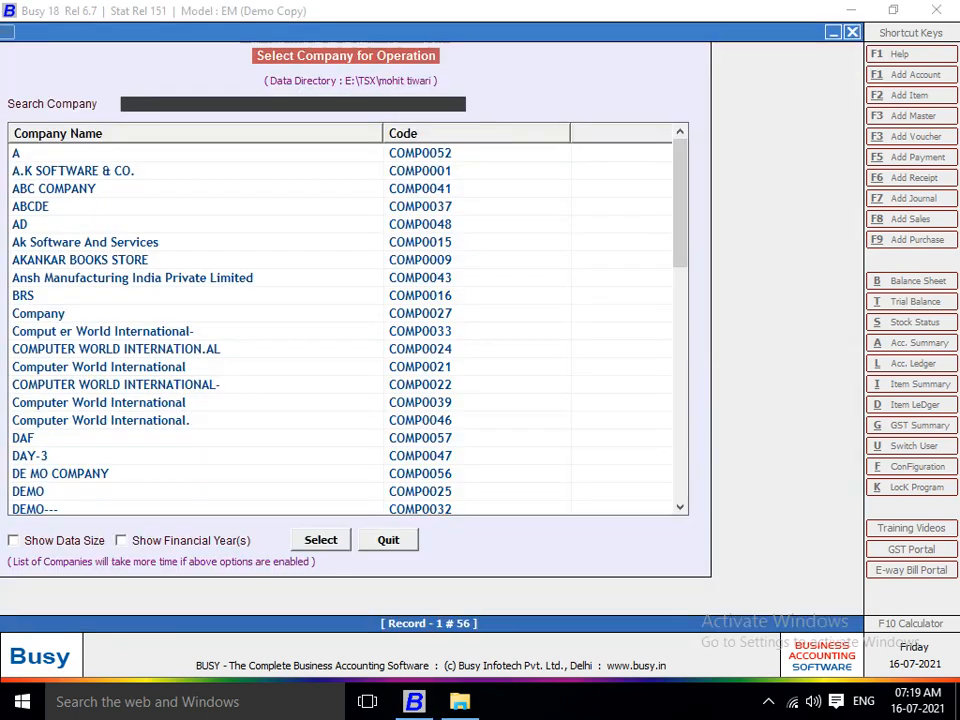
pyautogui.write('K')
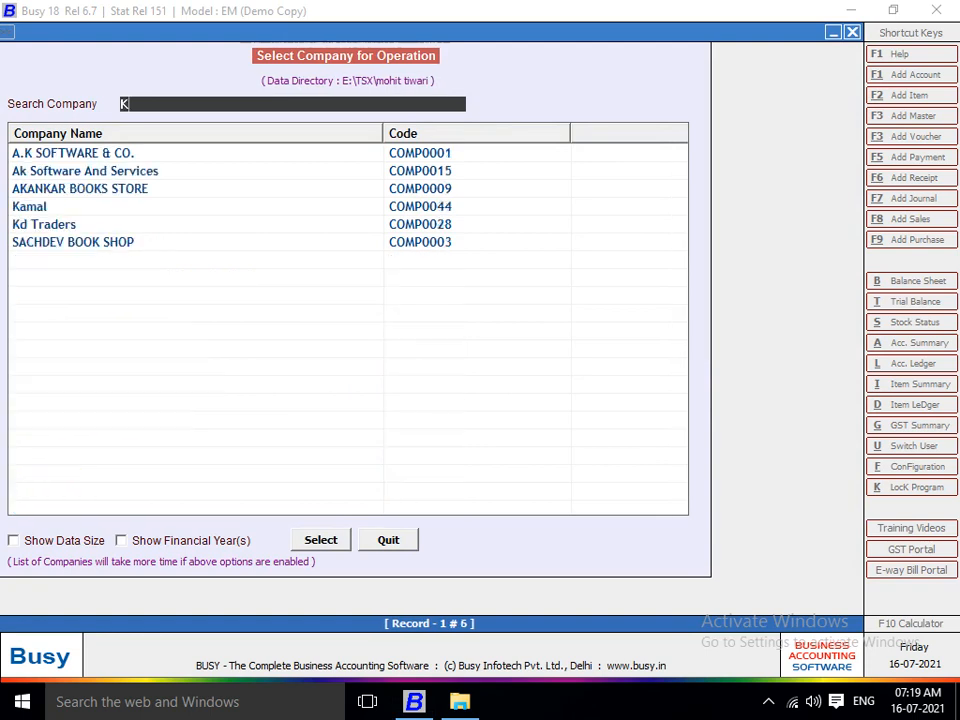
pyautogui.press('Down')
pyautogui.press('Down')
pyautogui.press('Down')
pyautogui.press('Down')
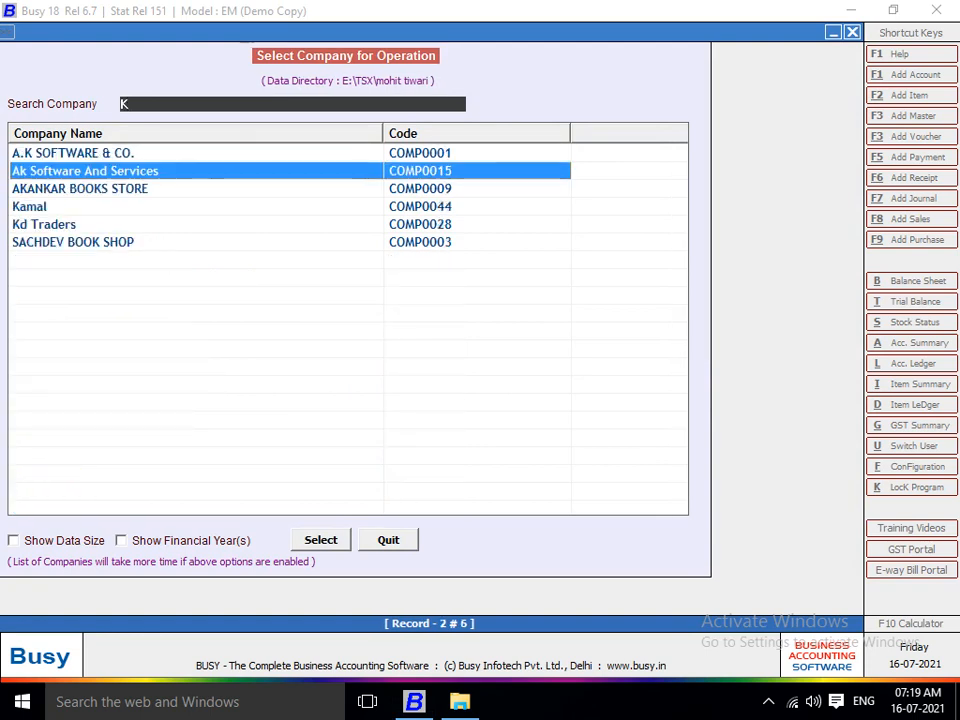
pyautogui.press('Up')
pyautogui.press('Up')
pyautogui.press('Up')
pyautogui.press('Down')
pyautogui.press('Down')
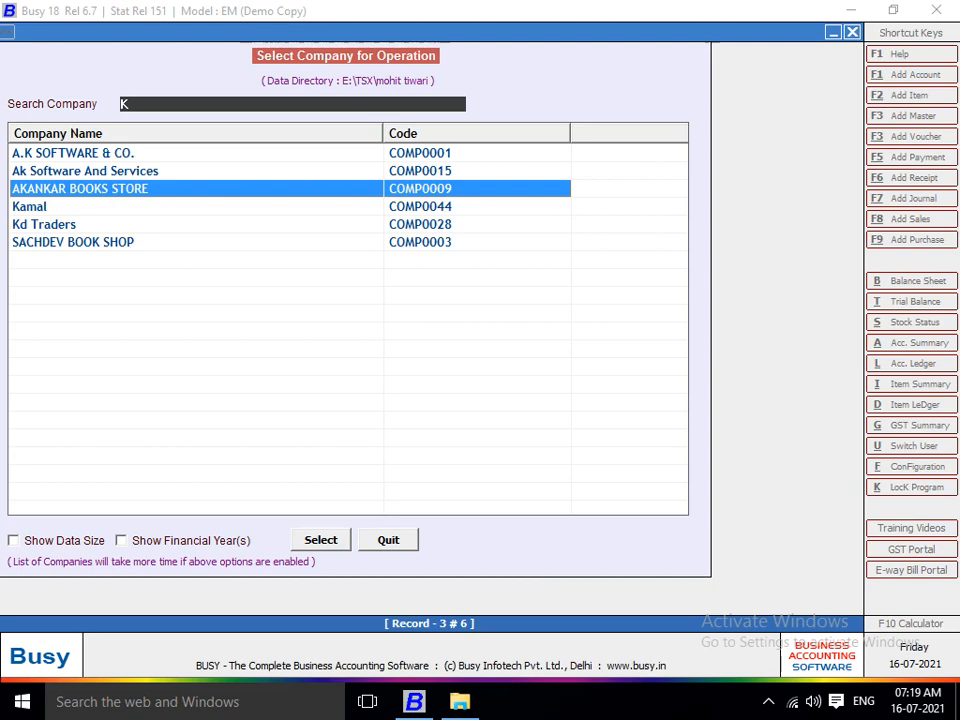
pyautogui.press('Escape')
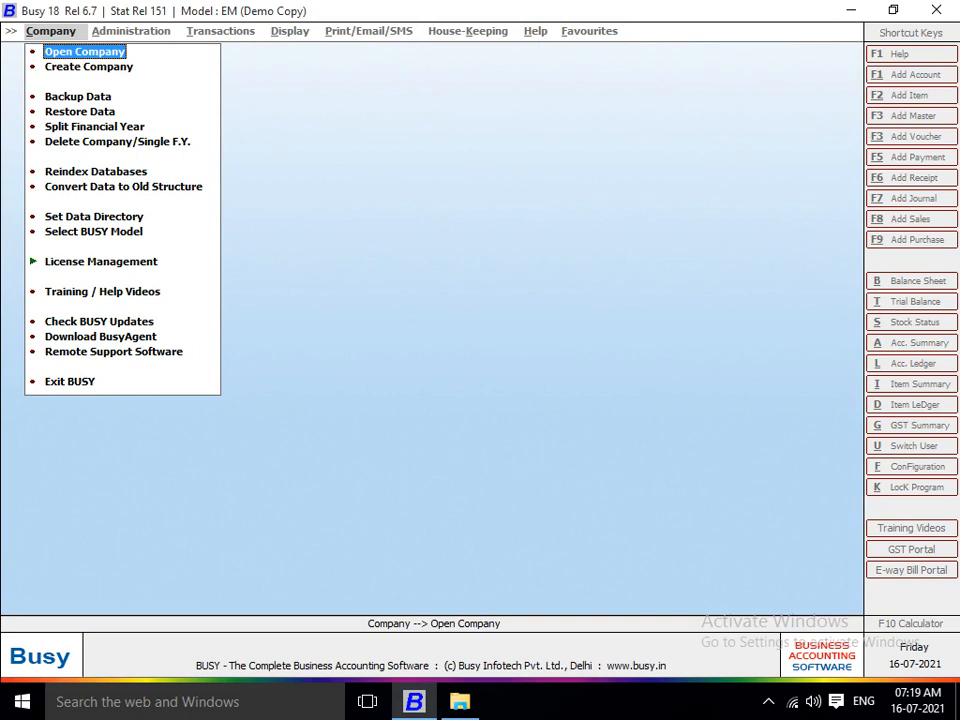
pyautogui.press('Down')
pyautogui.press('Down')
pyautogui.press('Down')
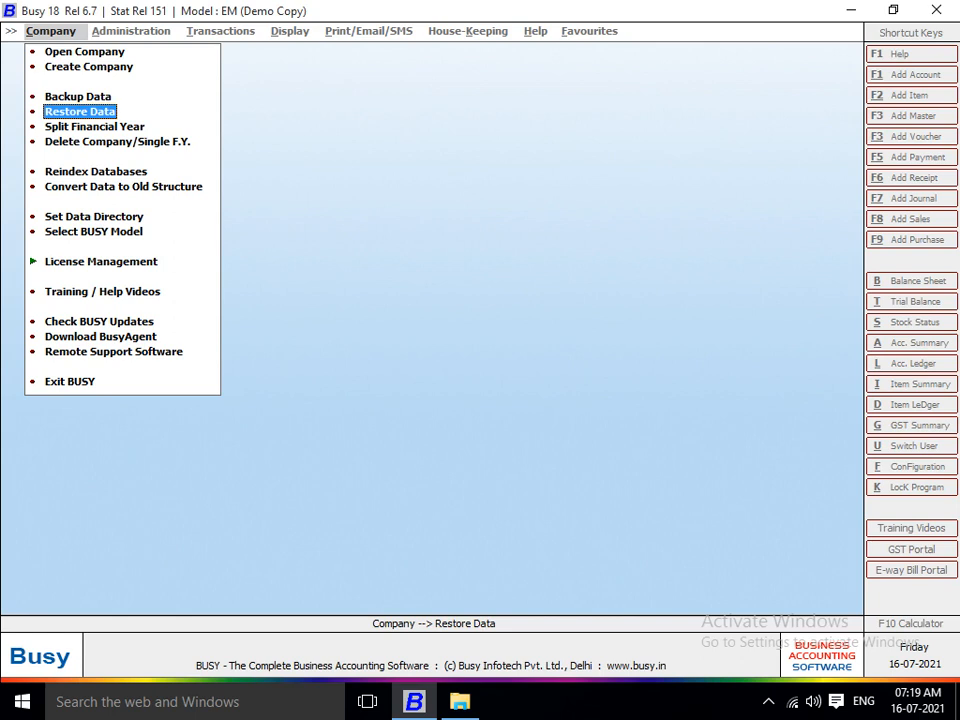
# Set the Data Restoration path to E:\ROHIT\BUSY BAKCUP DATA and proceed with restoring.
pyautogui.press('Return')
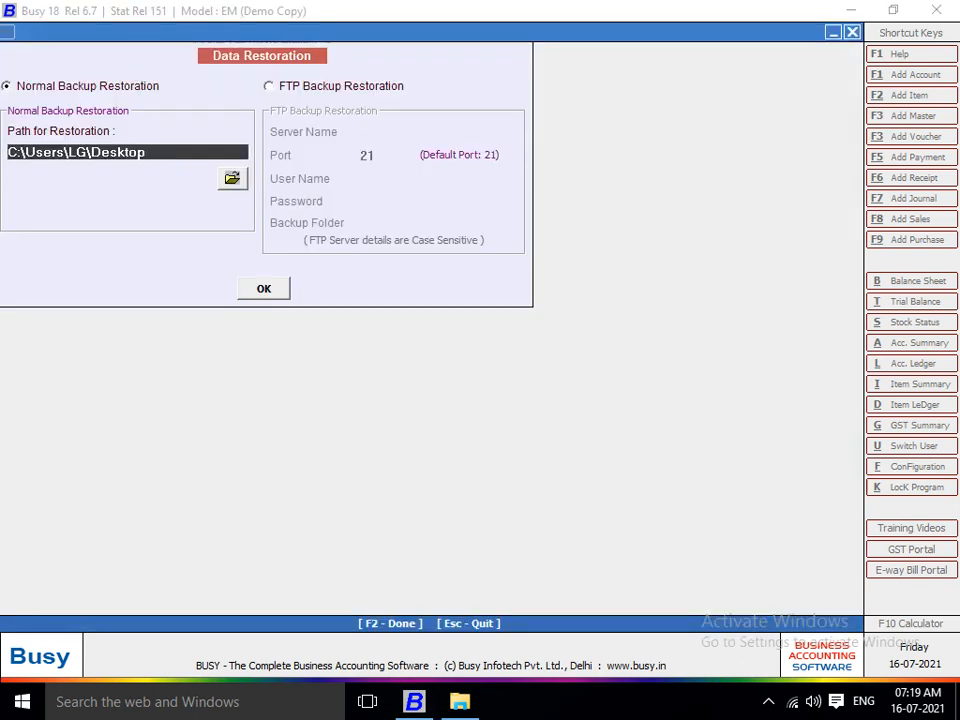
pyautogui.click(232, 178)
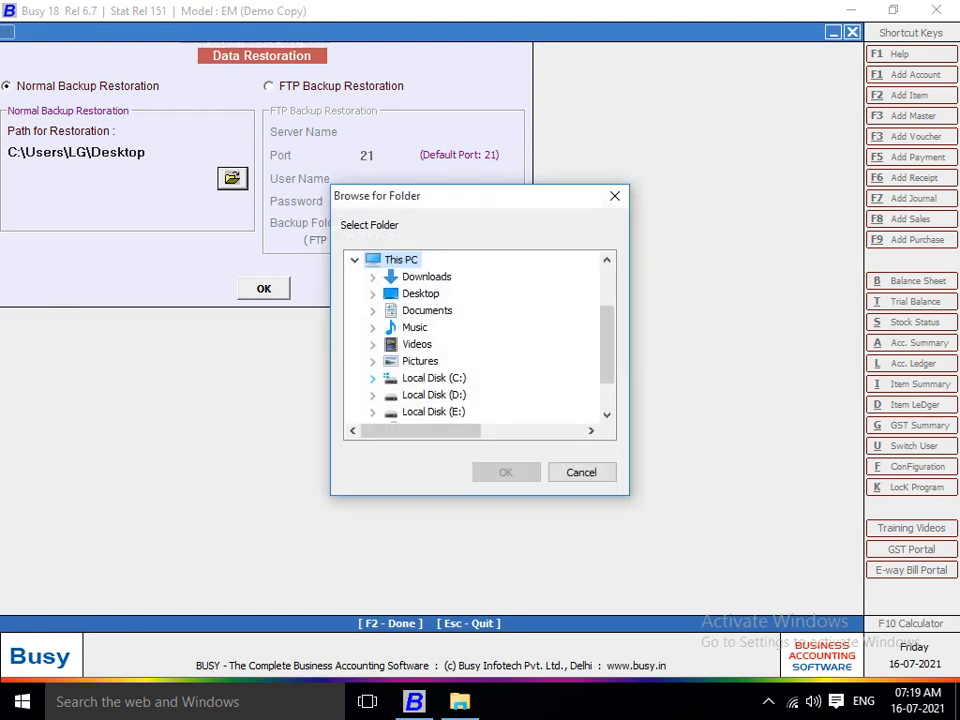
pyautogui.click(372, 411)
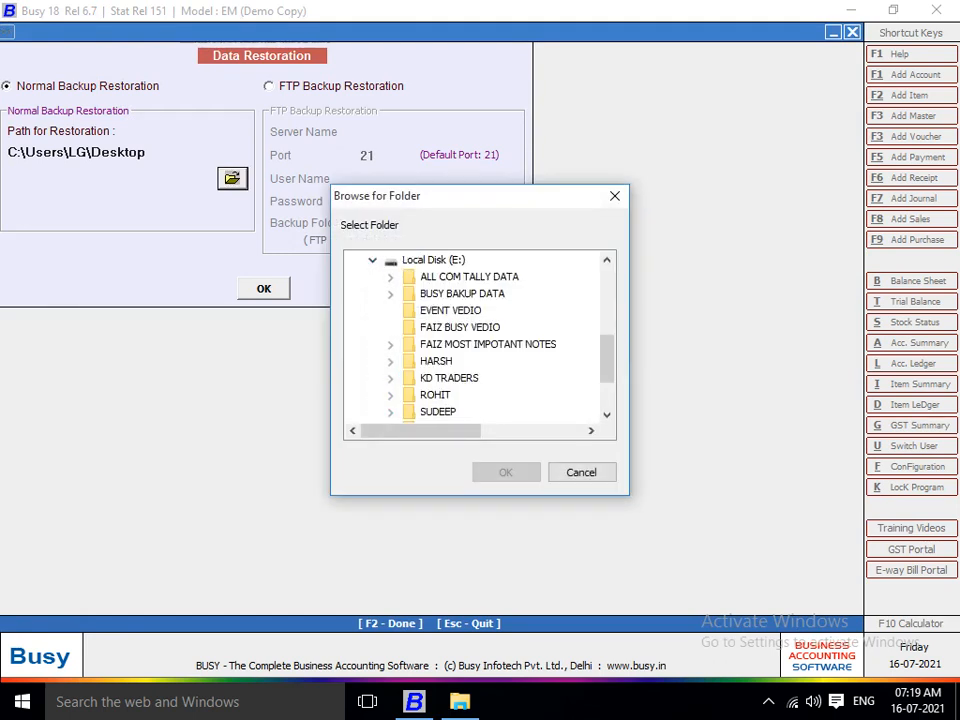
pyautogui.click(390, 395)
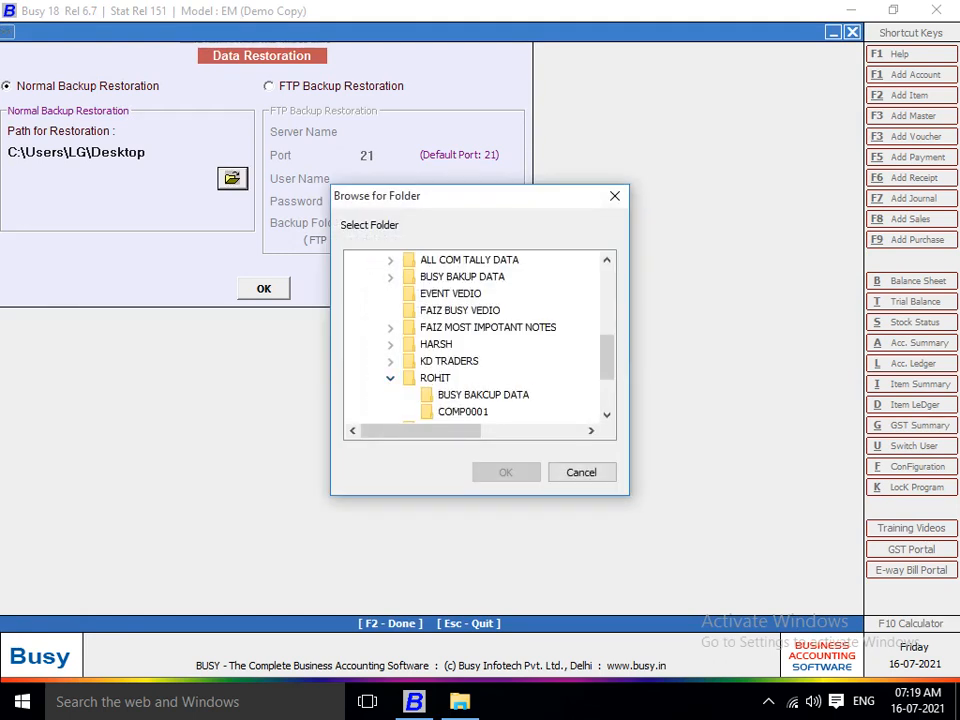
pyautogui.click(483, 395)
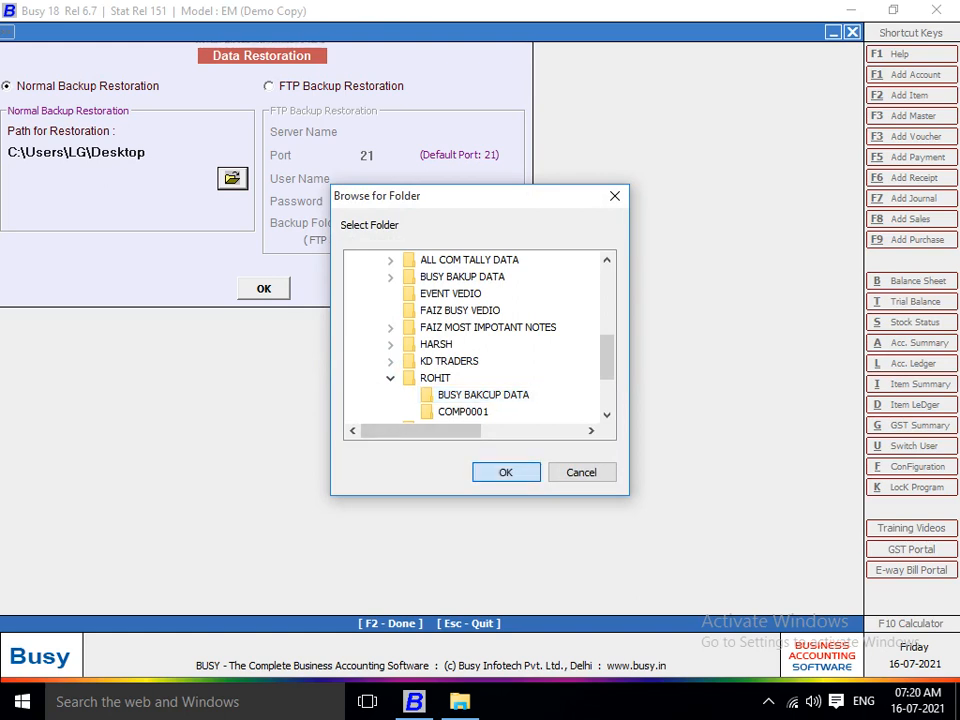
pyautogui.click(505, 472)
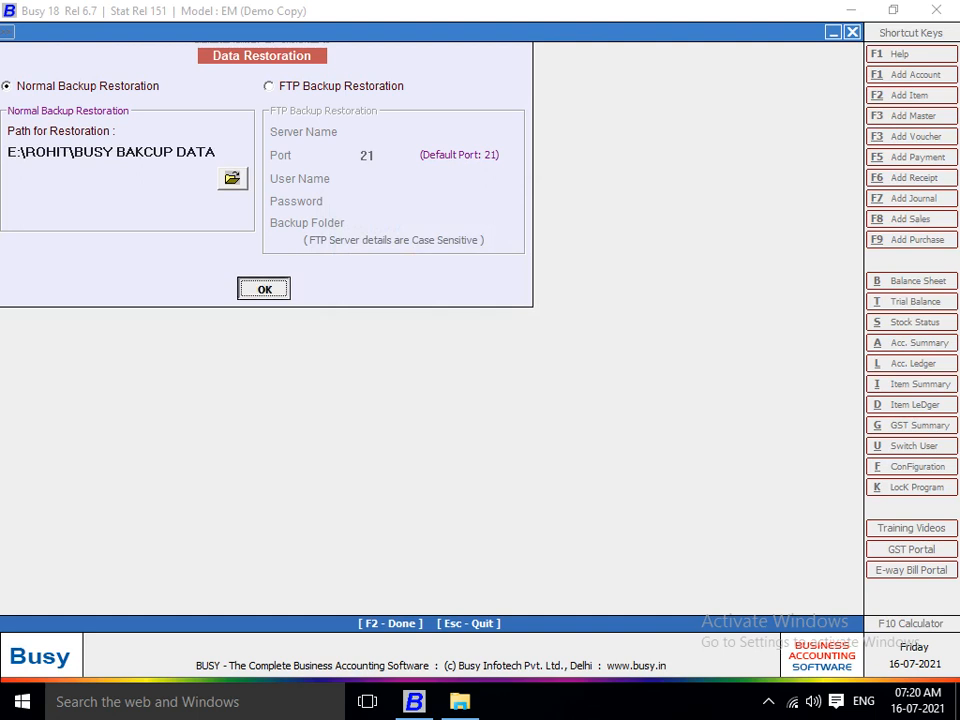
pyautogui.press('Return')
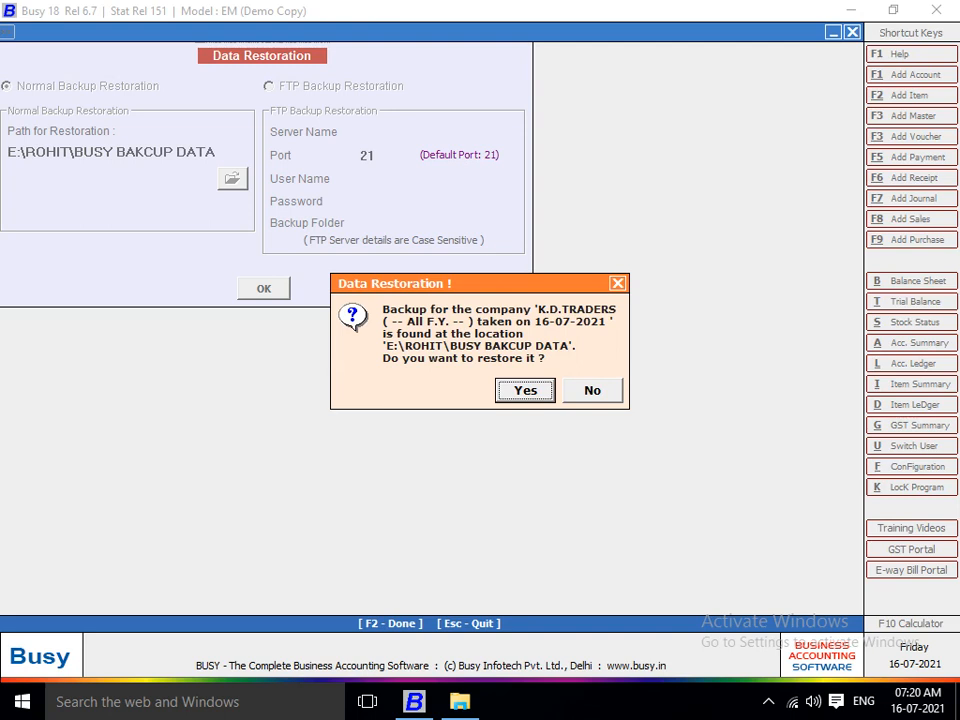
# Confirm restoring the K.D.TRADERS backup, acknowledge the success message, and close Data Restoration.
pyautogui.press('Return')
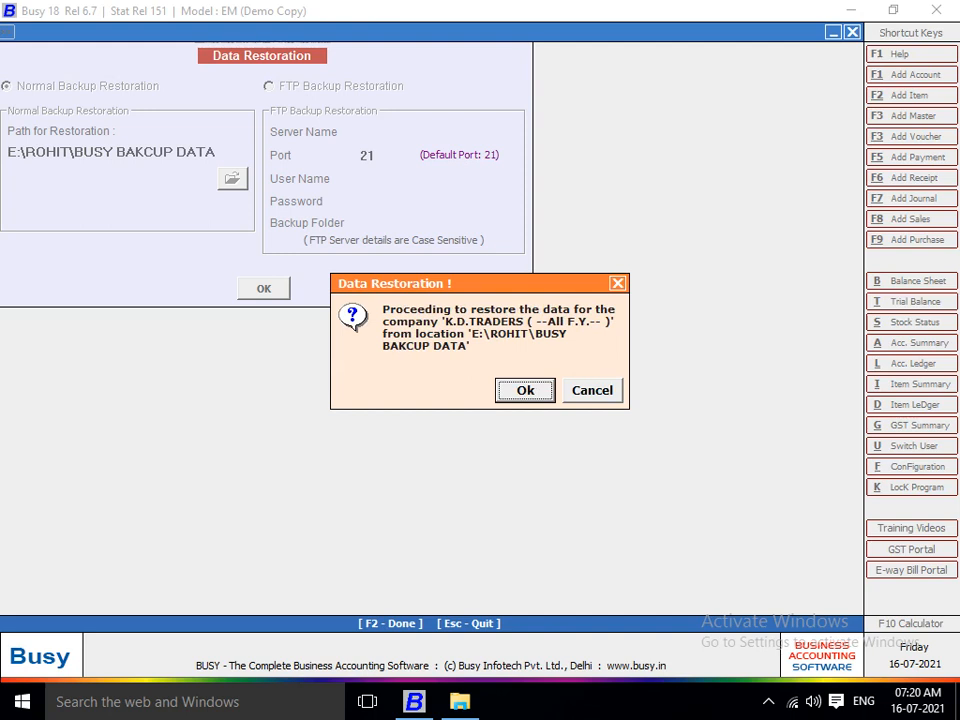
pyautogui.press('Return')
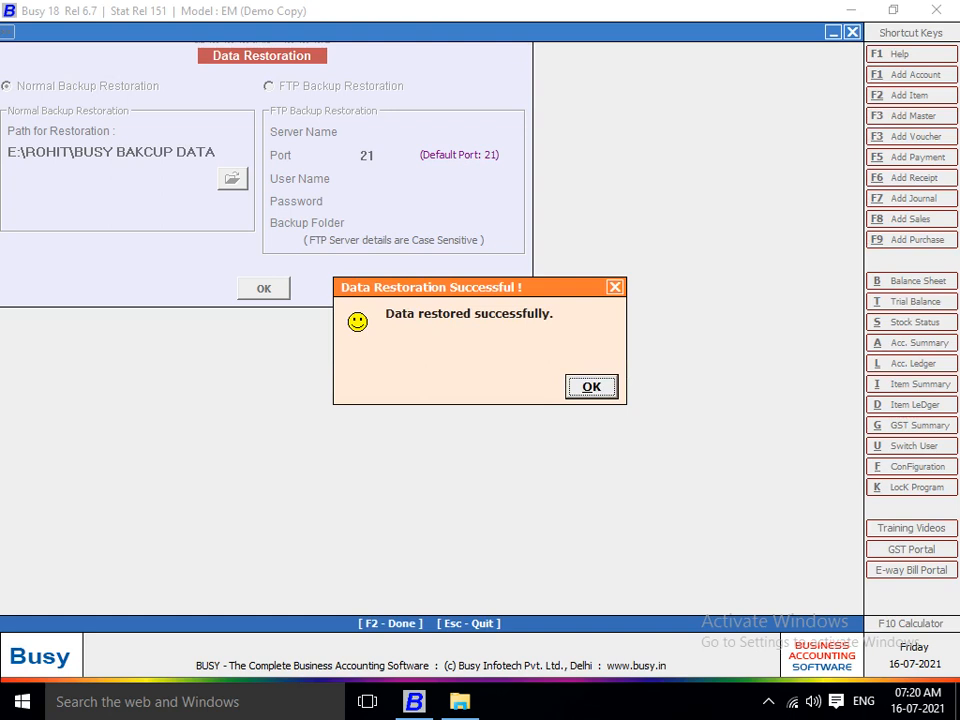
pyautogui.press('Return')
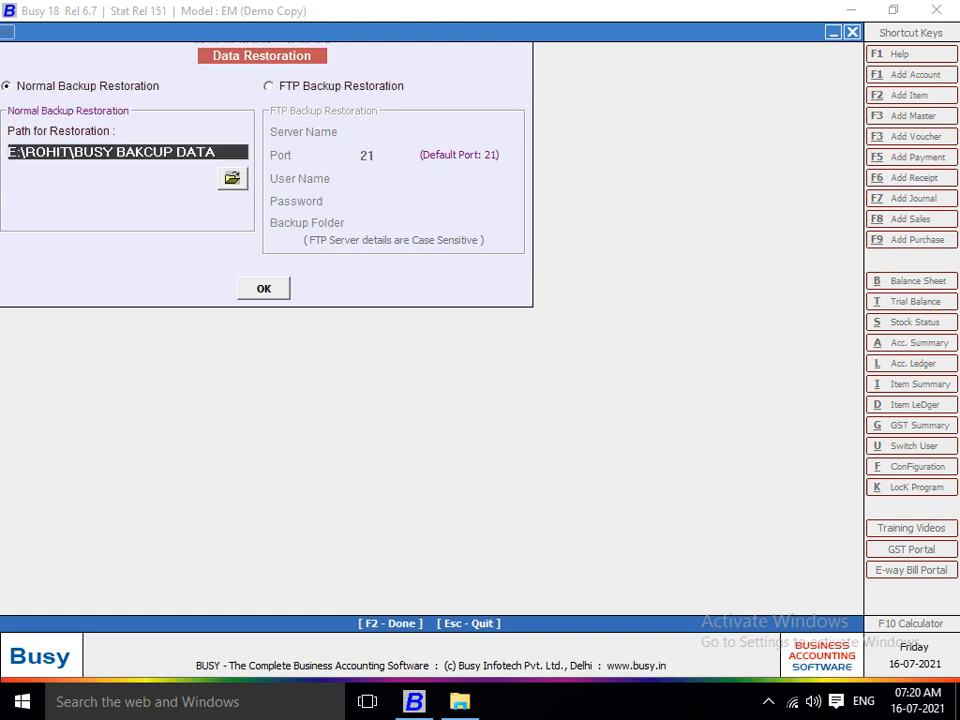
pyautogui.press('Escape')
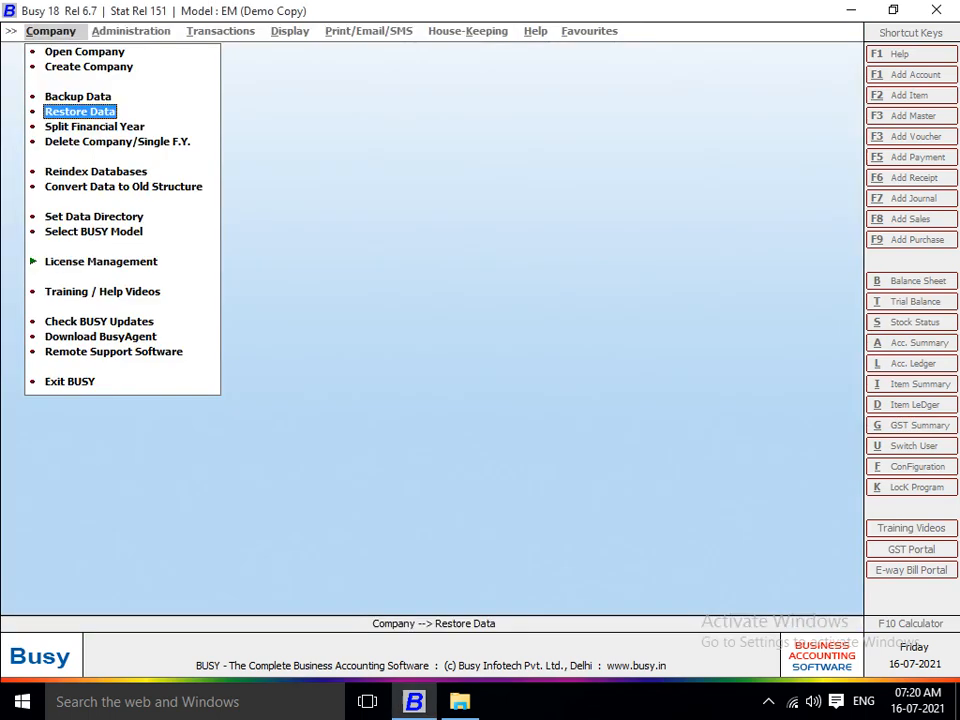
pyautogui.press('Up')
pyautogui.press('Up')
pyautogui.press('Up')
pyautogui.press('Return')
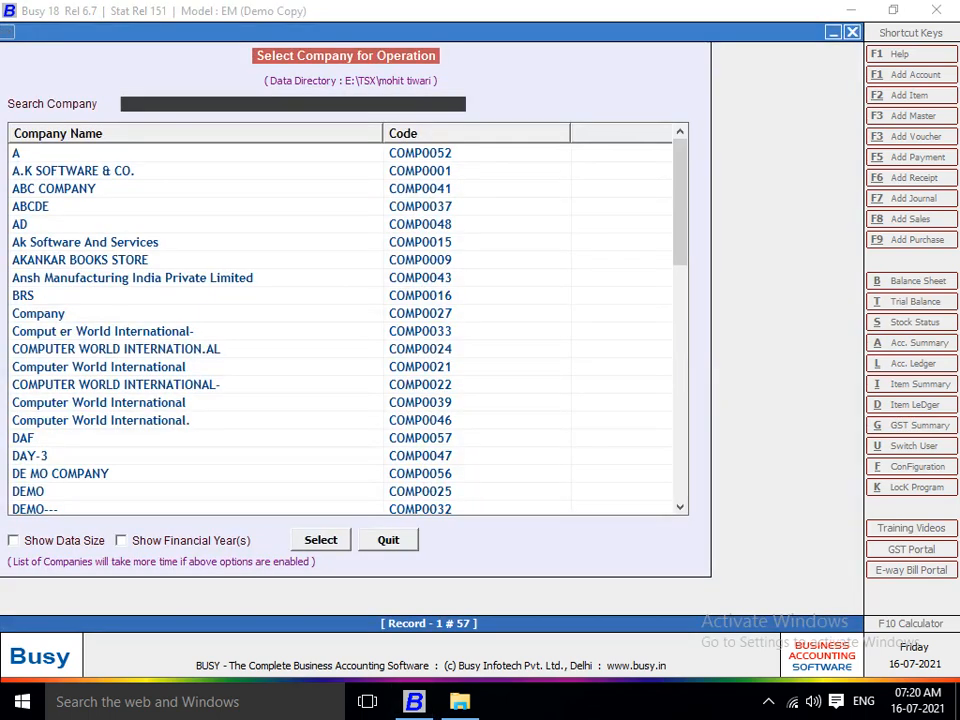
pyautogui.write('K')
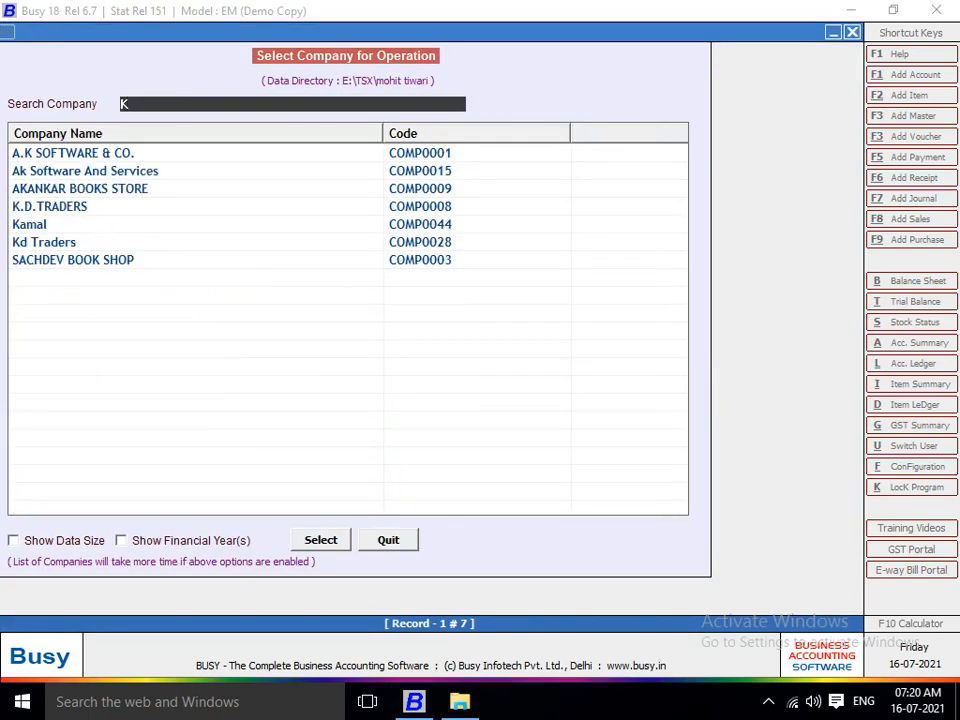
pyautogui.press('Down')
pyautogui.press('Down')
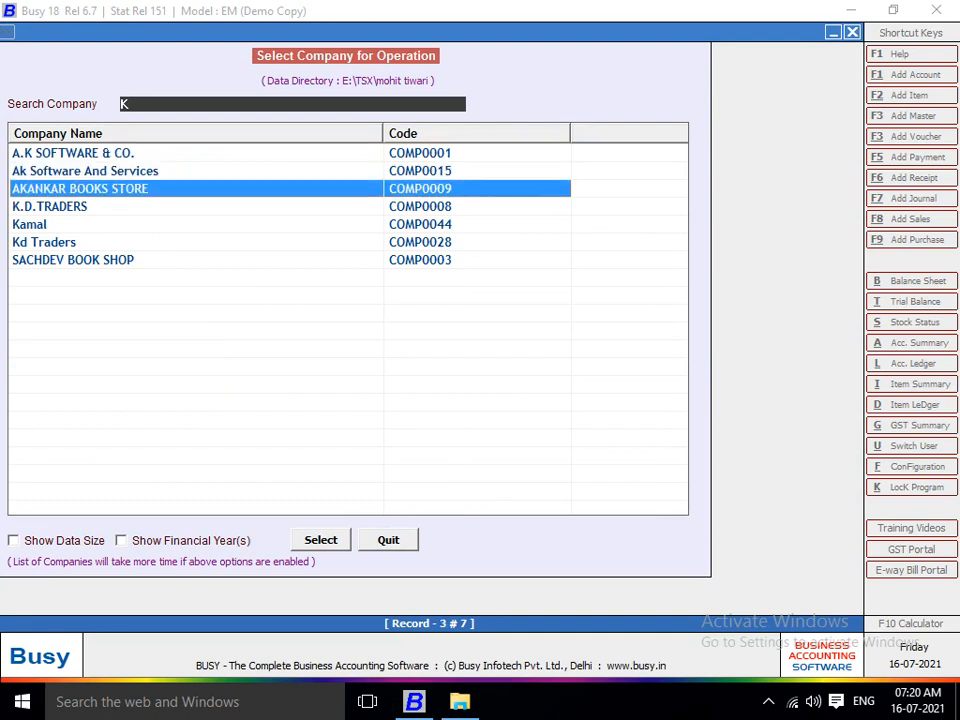
pyautogui.press('Down')
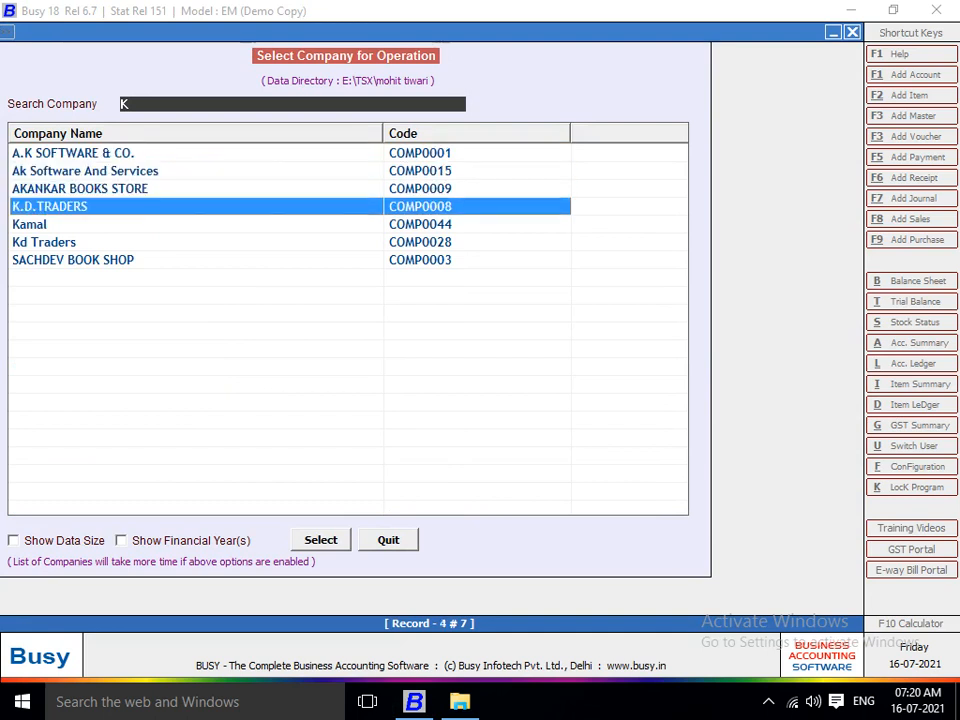
pyautogui.press('Down')
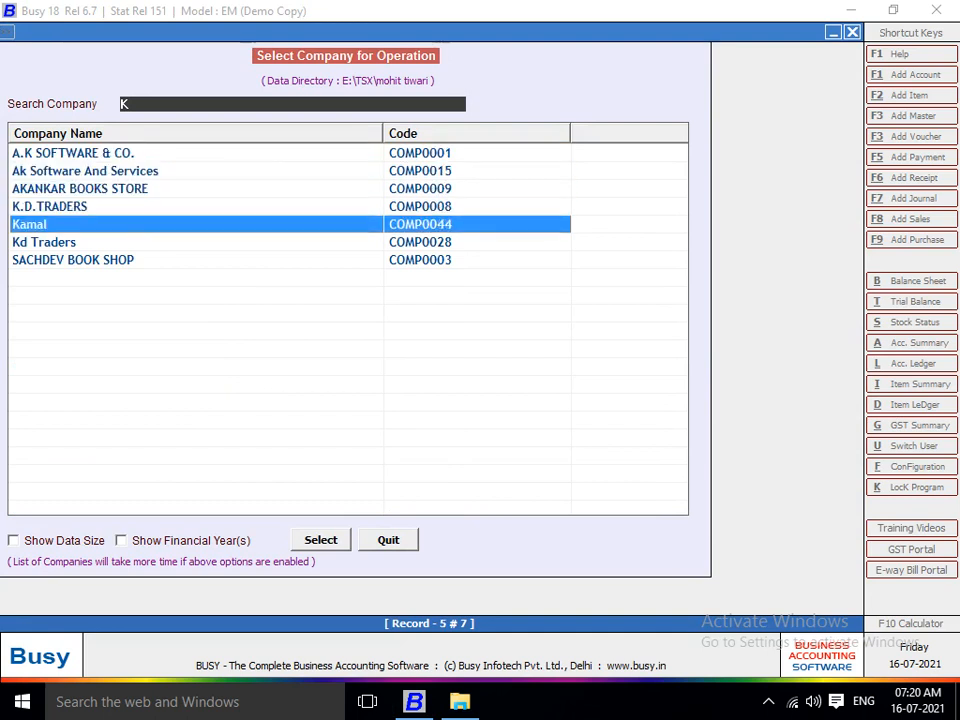
pyautogui.press('Up')
pyautogui.press('Down')
pyautogui.press('Up')
pyautogui.press('Down')
pyautogui.press('Up')
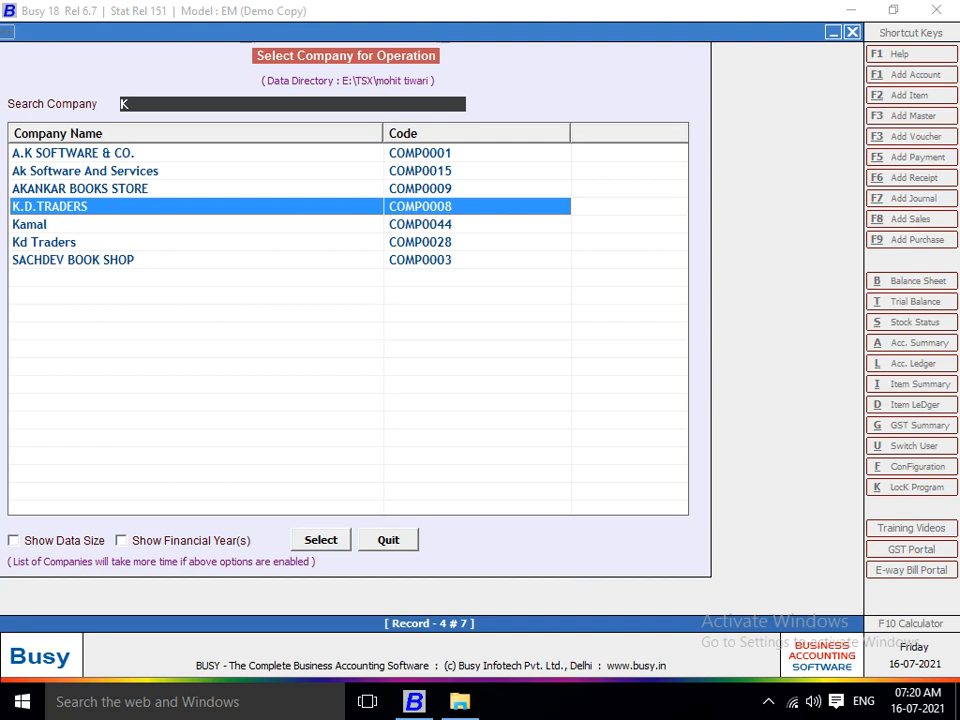
pyautogui.press('Escape')
pyautogui.press('Down')
pyautogui.press('Down')
pyautogui.press('Down')
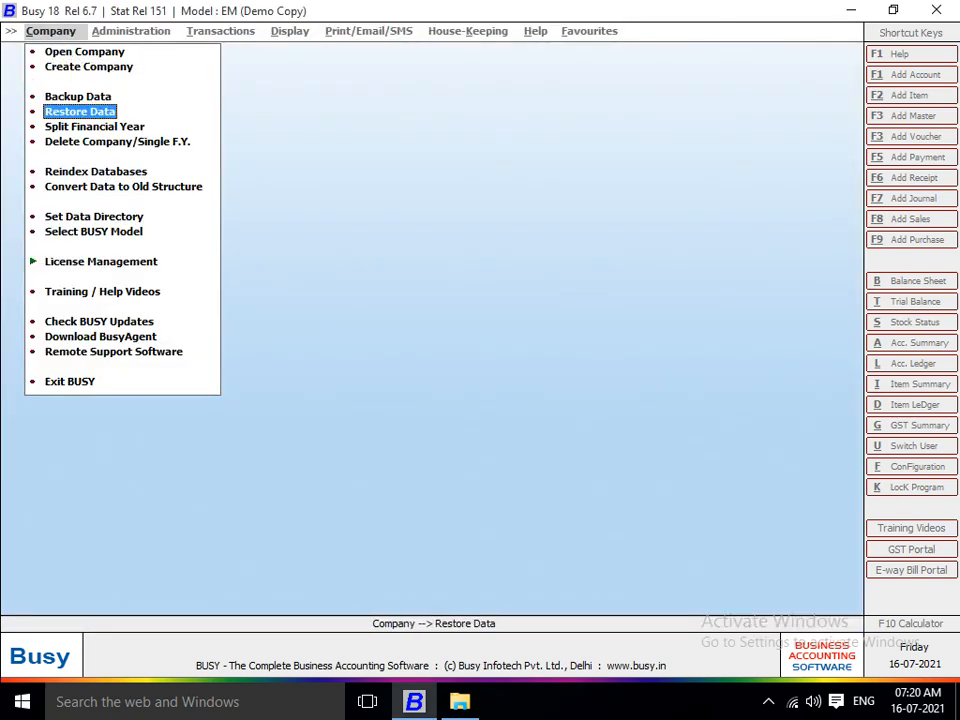
# Go to Split Financial Year in the Company menu to list its 57 companies.
pyautogui.press('Up')
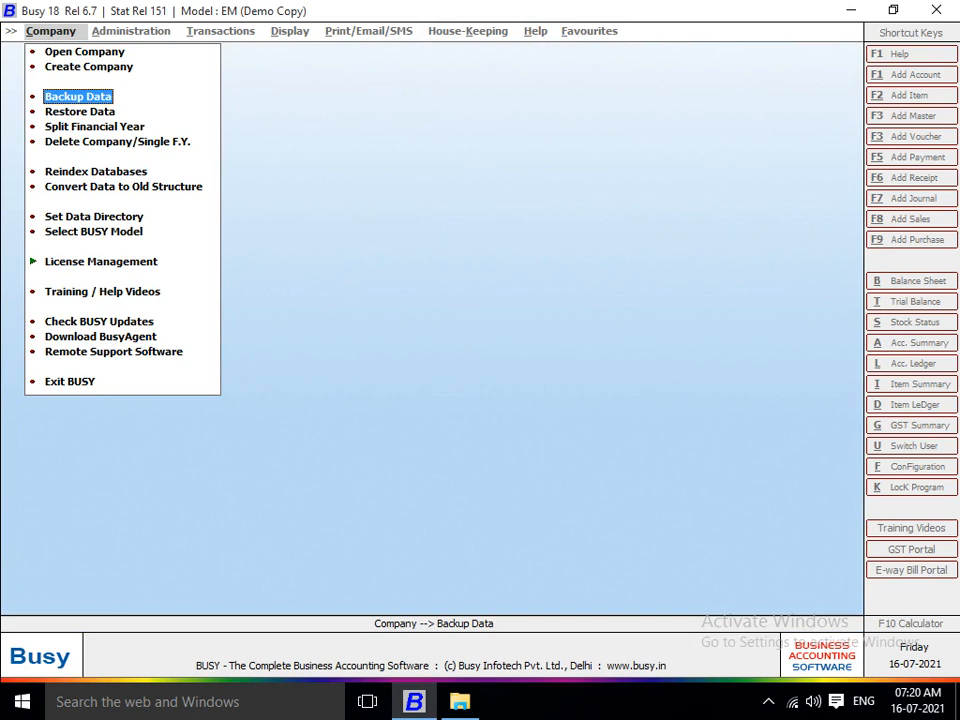
pyautogui.press('Down')
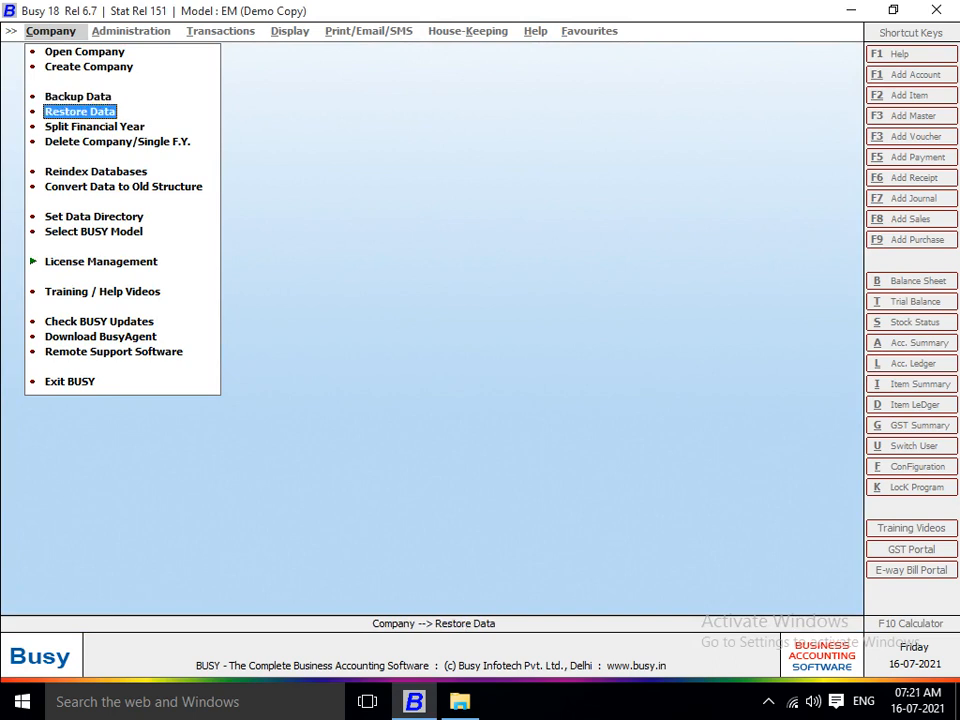
pyautogui.press('Down')
pyautogui.press('Down')
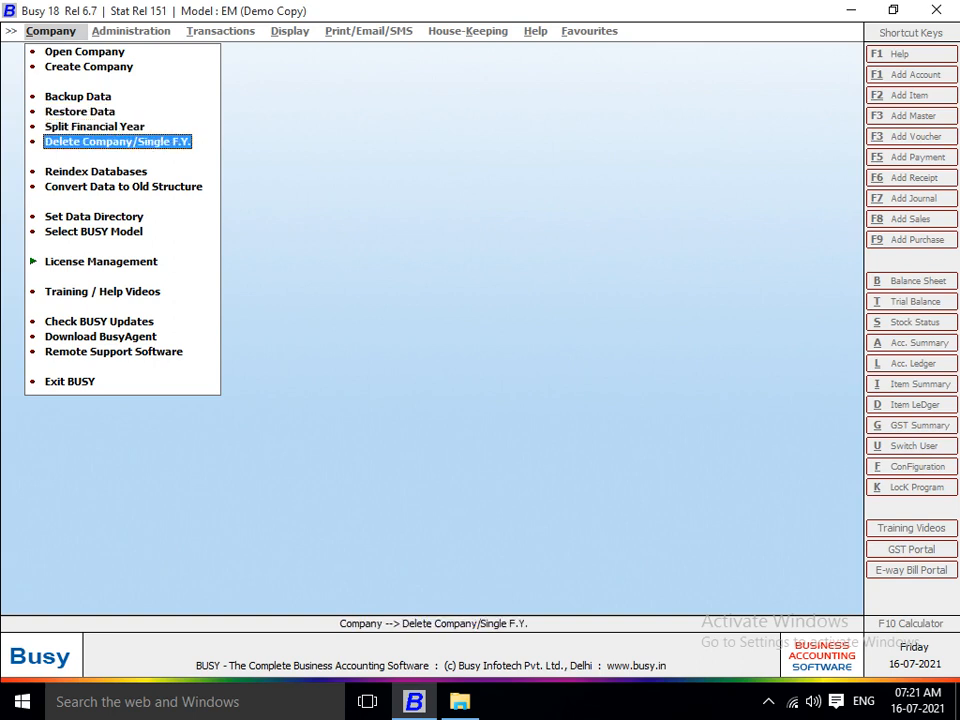
pyautogui.press('Up')
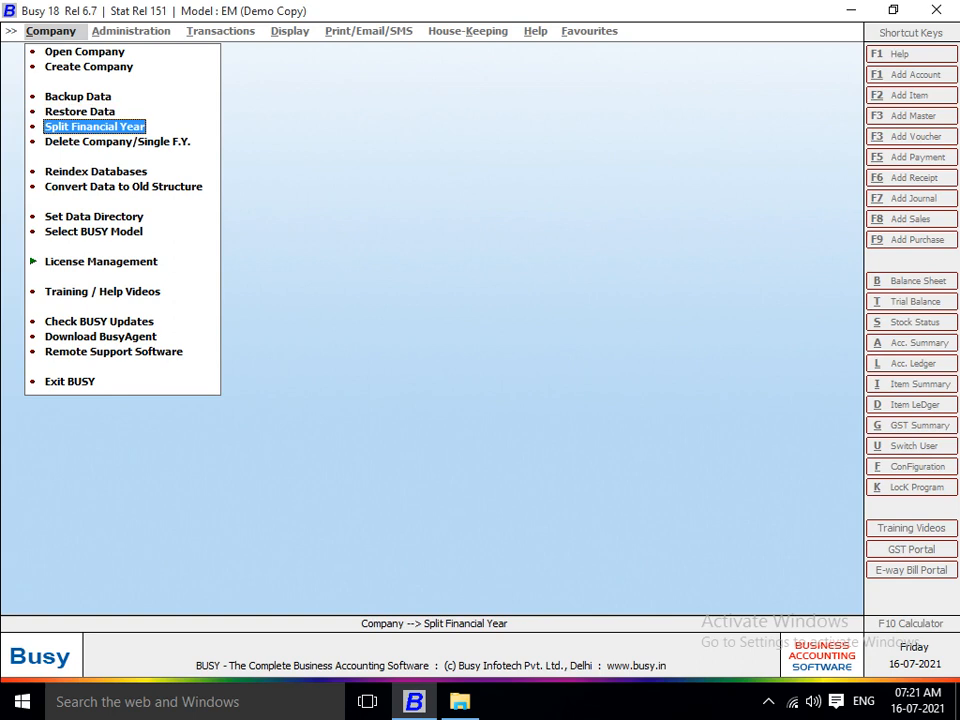
pyautogui.press('Down')
pyautogui.press('Up')
pyautogui.press('Down')
pyautogui.press('Up')
pyautogui.press('Return')
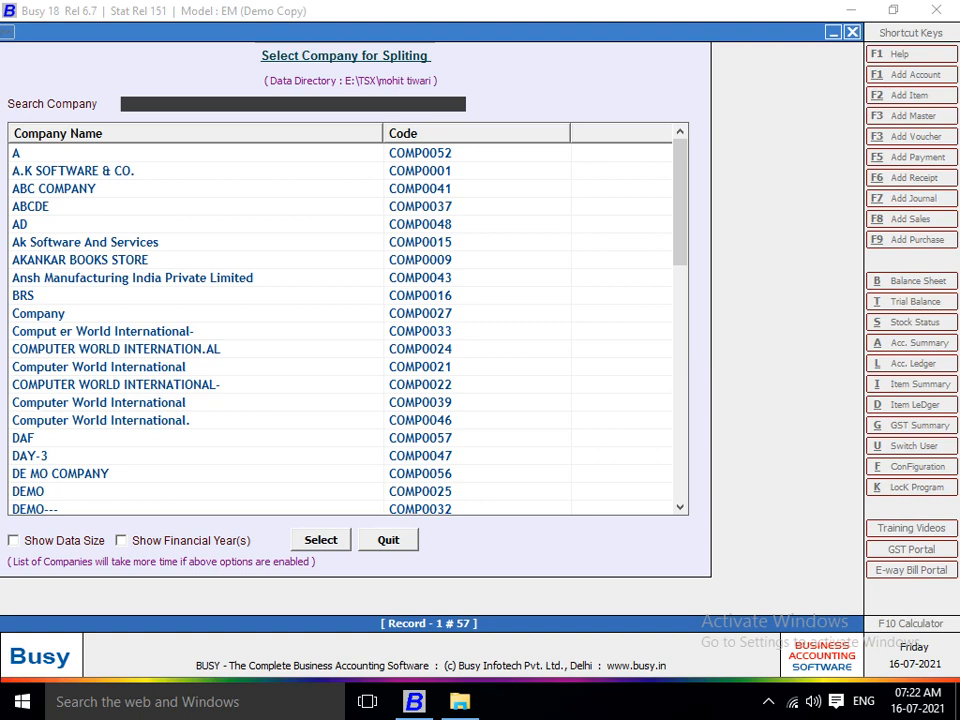
# Search 'K.' in the Open Company list and select K.D.TRADERS.
pyautogui.press('Escape')
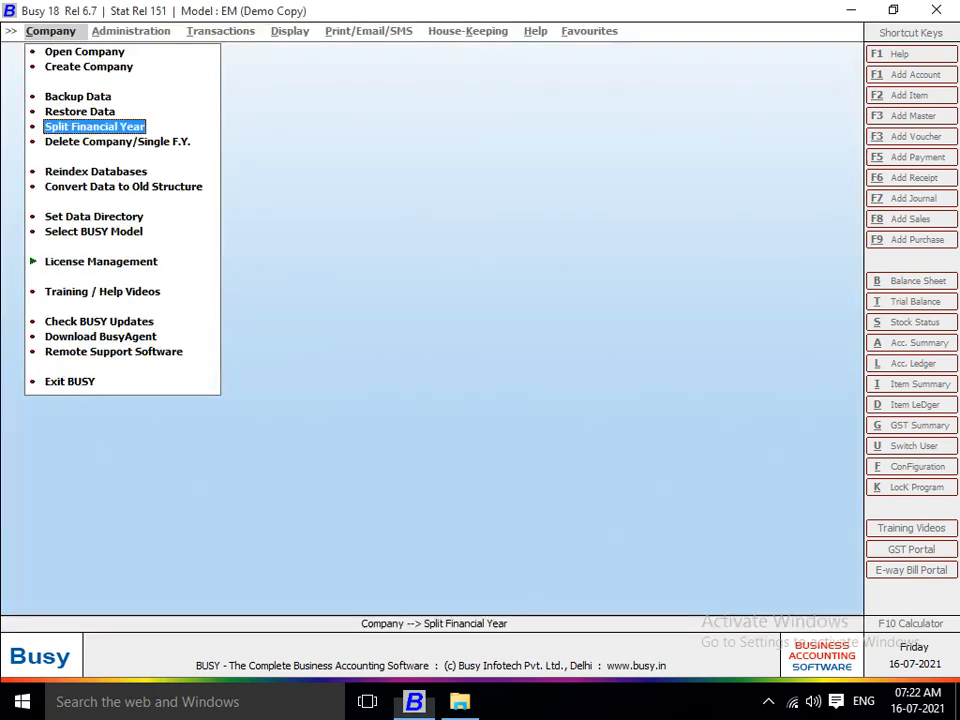
pyautogui.press('Up')
pyautogui.press('Up')
pyautogui.press('Up')
pyautogui.press('Up')
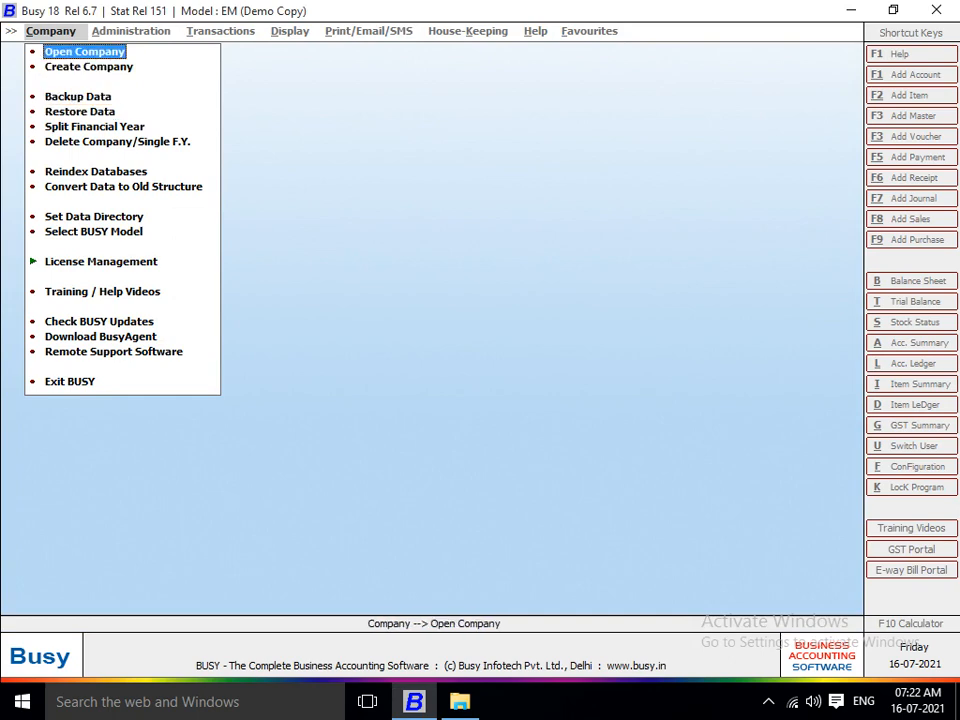
pyautogui.press('Return')
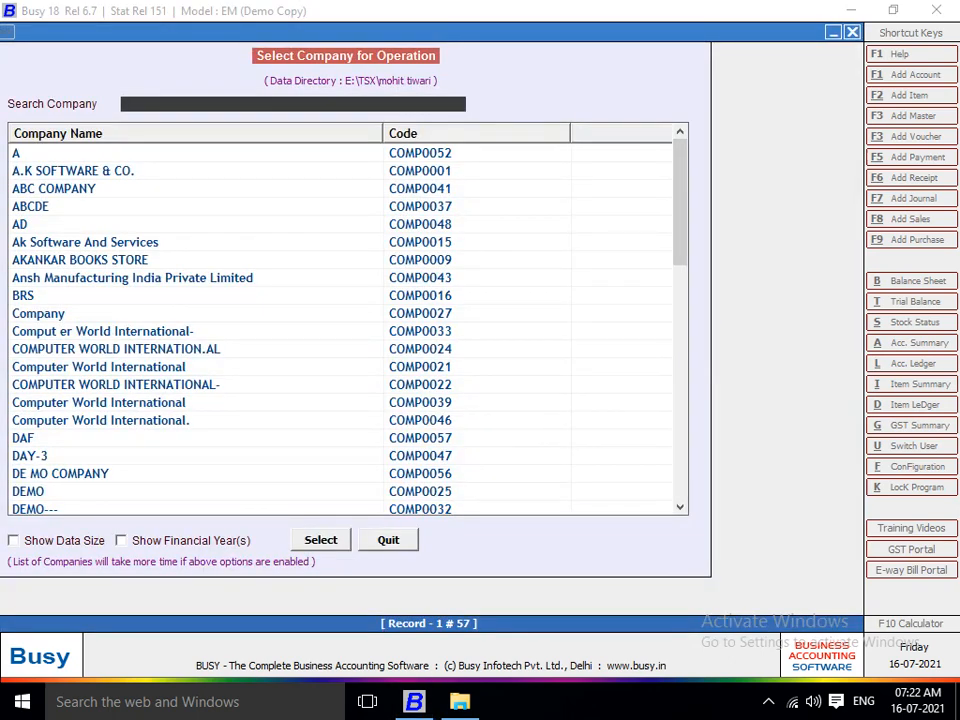
pyautogui.write('K.')
pyautogui.press('Return')
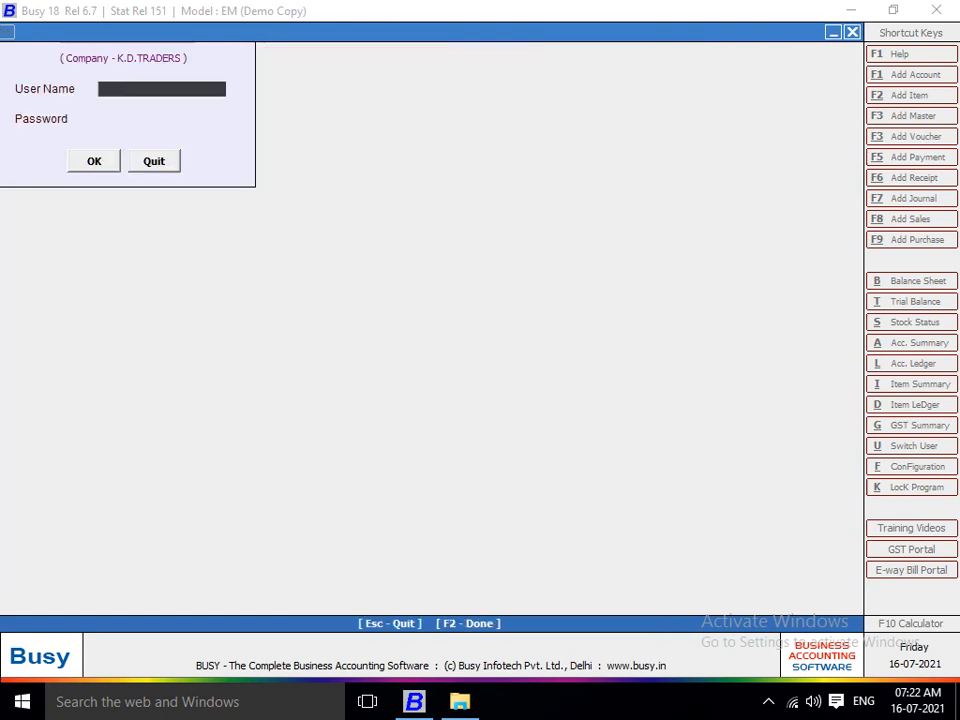
# Log in to K.D.TRADERS with the user name and password, retrying after an invalid entry.
pyautogui.write('A')
pyautogui.press('Return')
pyautogui.press('Return')
pyautogui.write('K')
pyautogui.press('Return')
pyautogui.write('K')
pyautogui.press('Return')
pyautogui.press('Return')
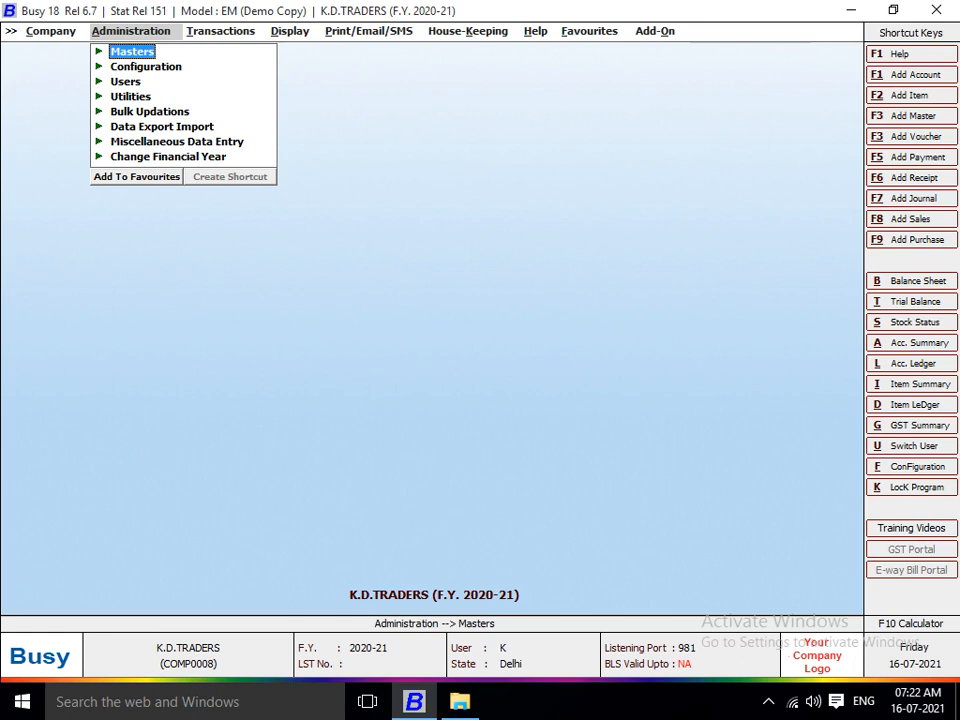
# Open K.D.TRADERS' Backup Configuration under Administration > Configuration.
pyautogui.press('Down')
pyautogui.press('Down')
pyautogui.press('Down')
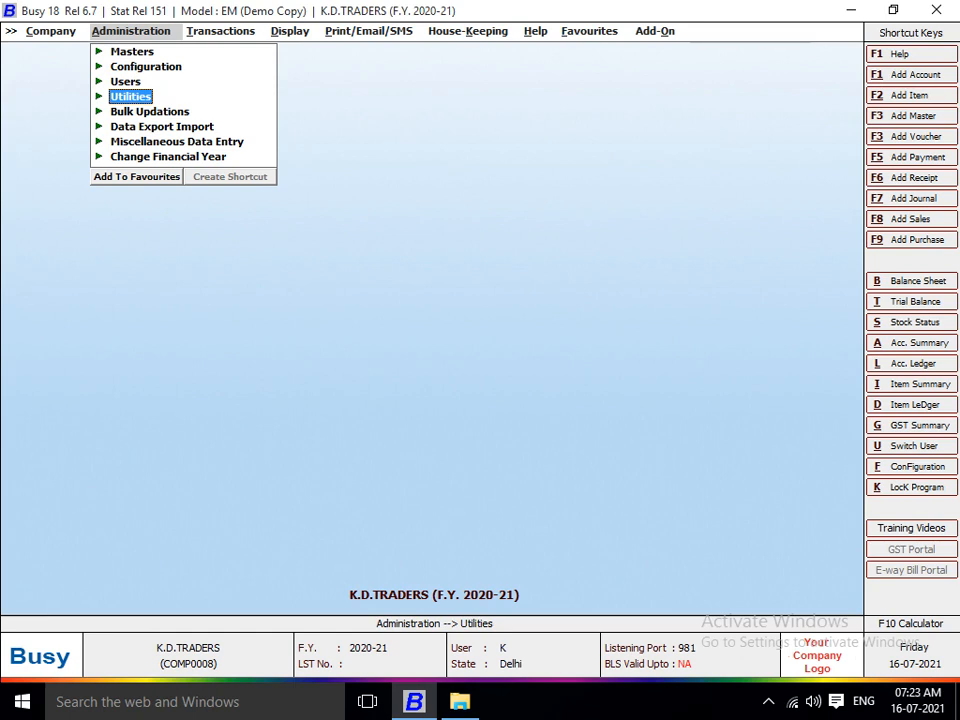
pyautogui.click(150, 111)
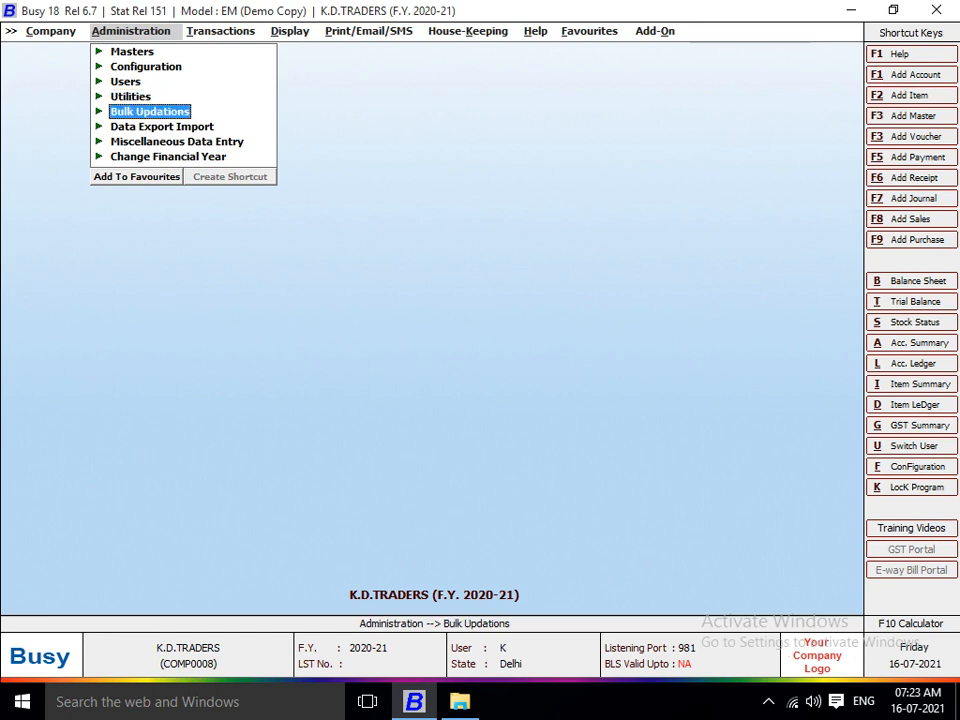
pyautogui.press('Up')
pyautogui.press('Up')
pyautogui.press('Up')
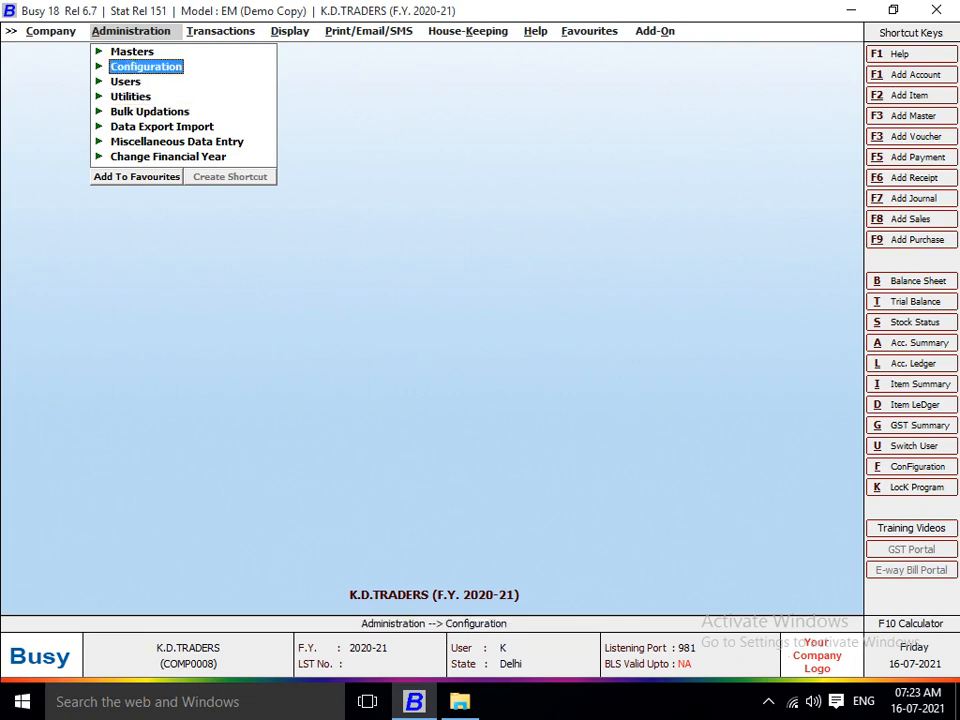
pyautogui.press('Return')
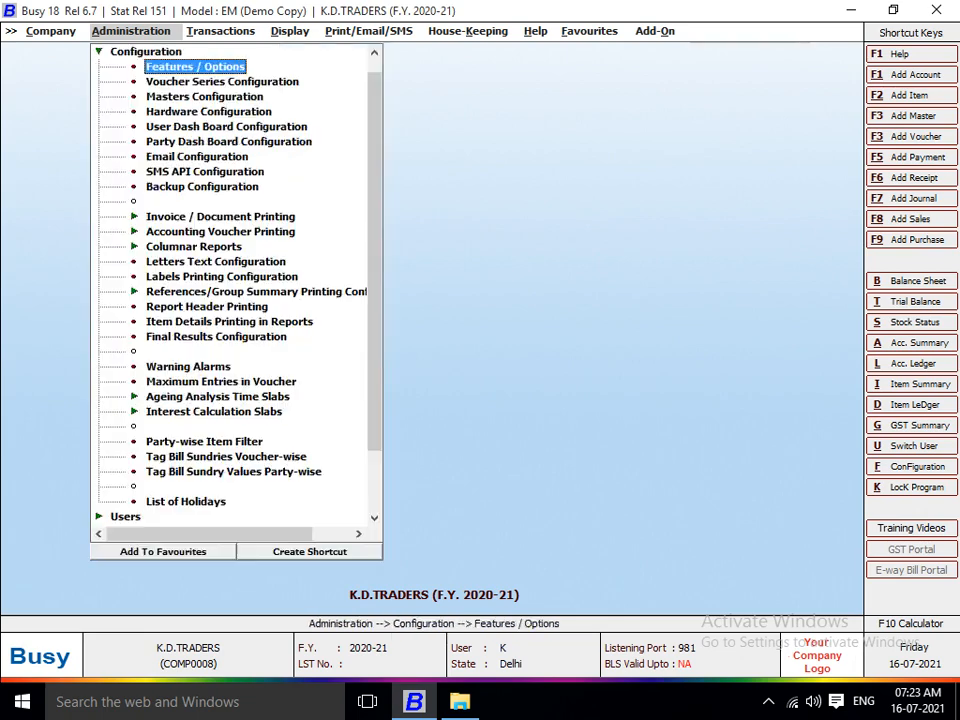
pyautogui.press('Down')
pyautogui.press('Down')
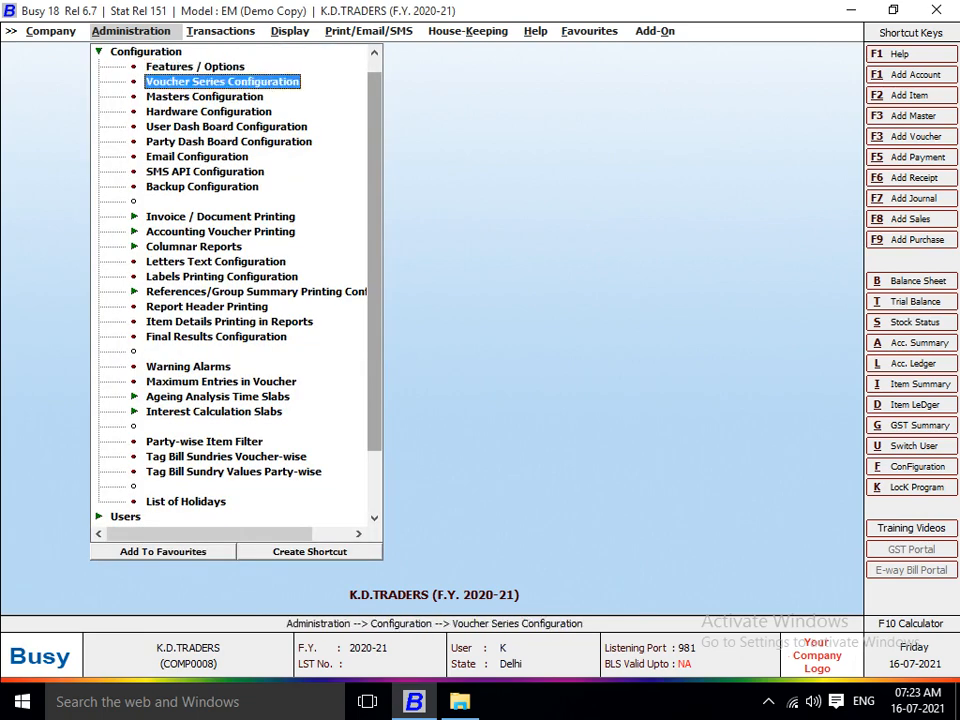
pyautogui.press('Down')
pyautogui.press('Down')
pyautogui.press('Down')
pyautogui.press('Down')
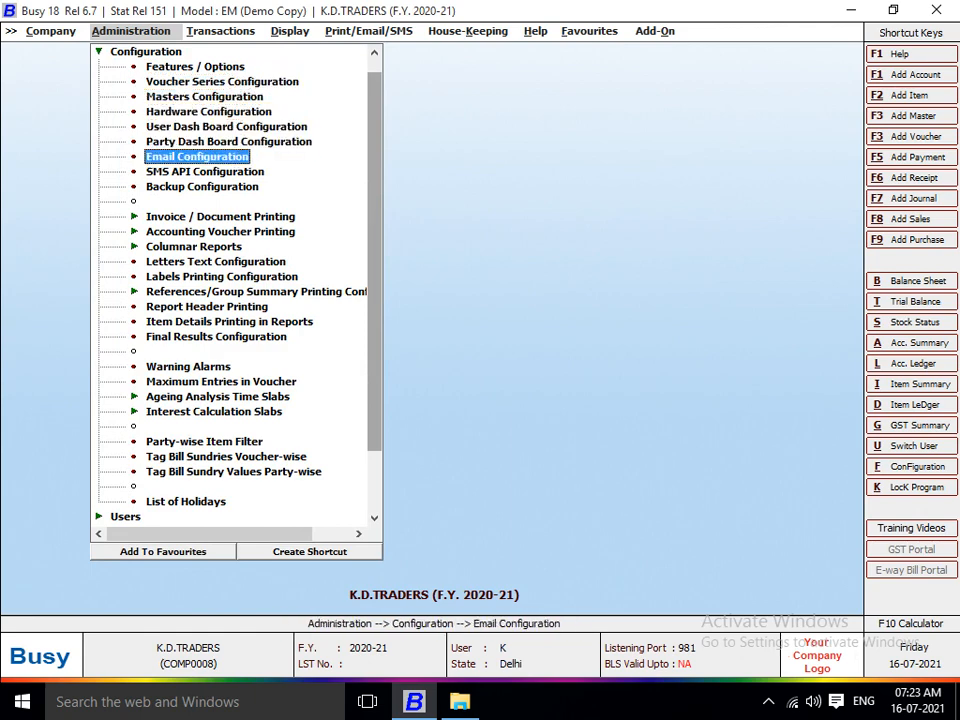
pyautogui.press('Down')
pyautogui.press('Down')
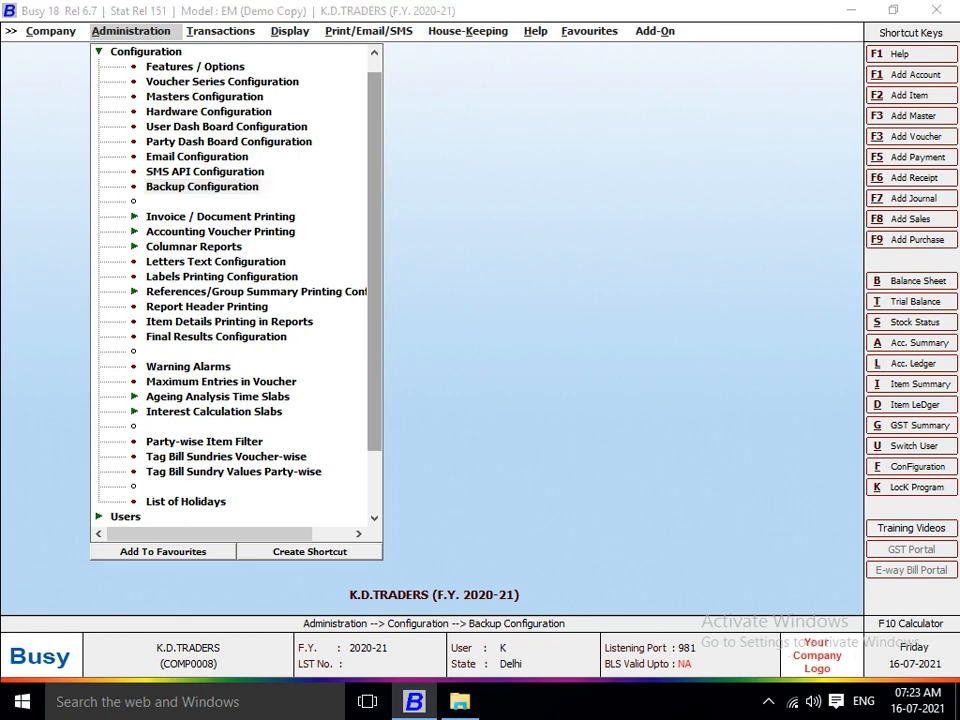
pyautogui.press('Return')
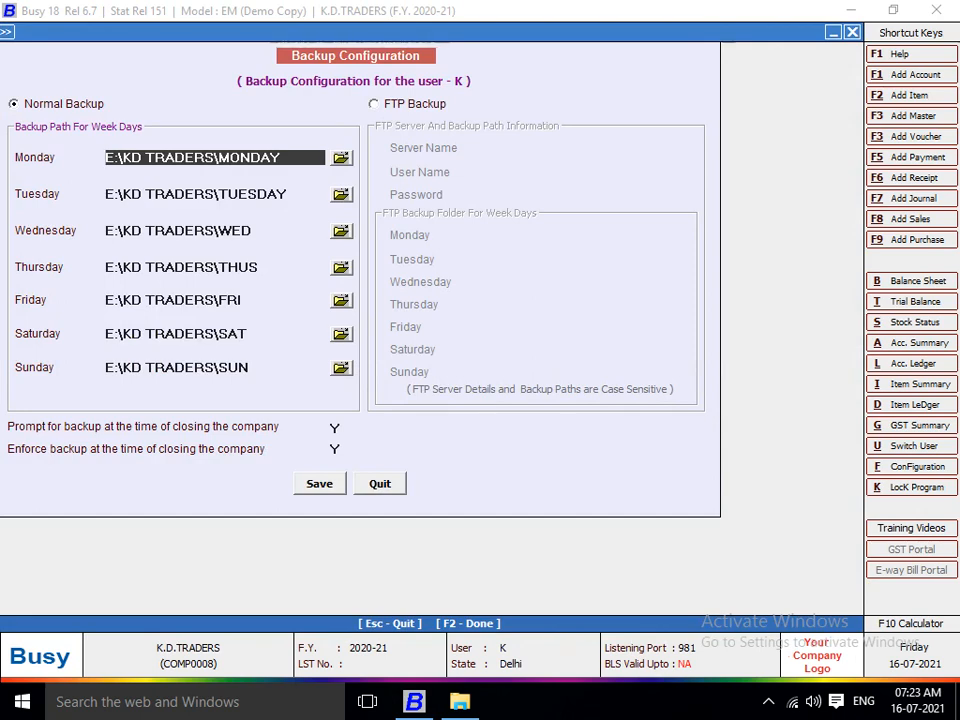
# Close K.D.TRADERS, confirm its backup to E:\KD TRADERS\FRI, and open DIGITAL ELECTRONIC CO.
pyautogui.press('Escape')
pyautogui.press('Escape')
pyautogui.press('Escape')
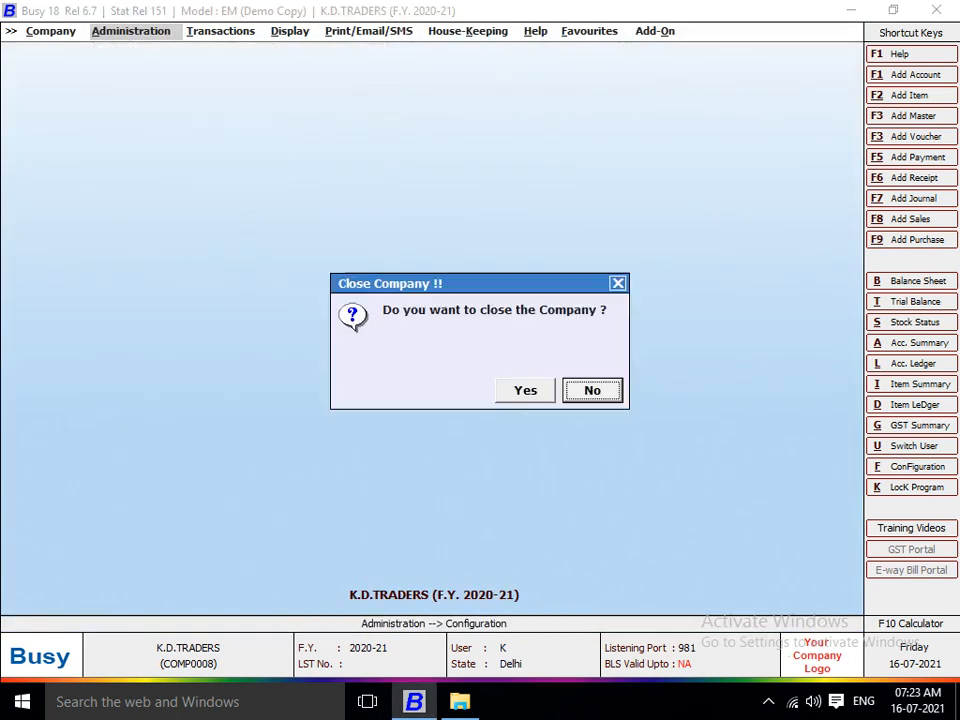
pyautogui.press('Return')
pyautogui.press('Return')
pyautogui.press('F2')
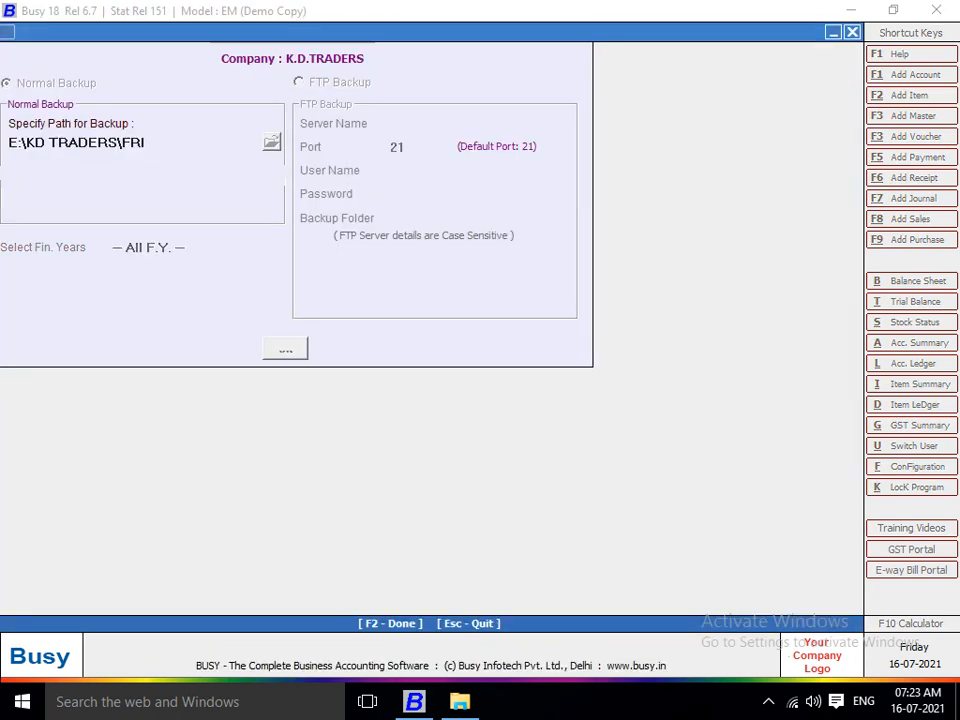
pyautogui.press('Return')
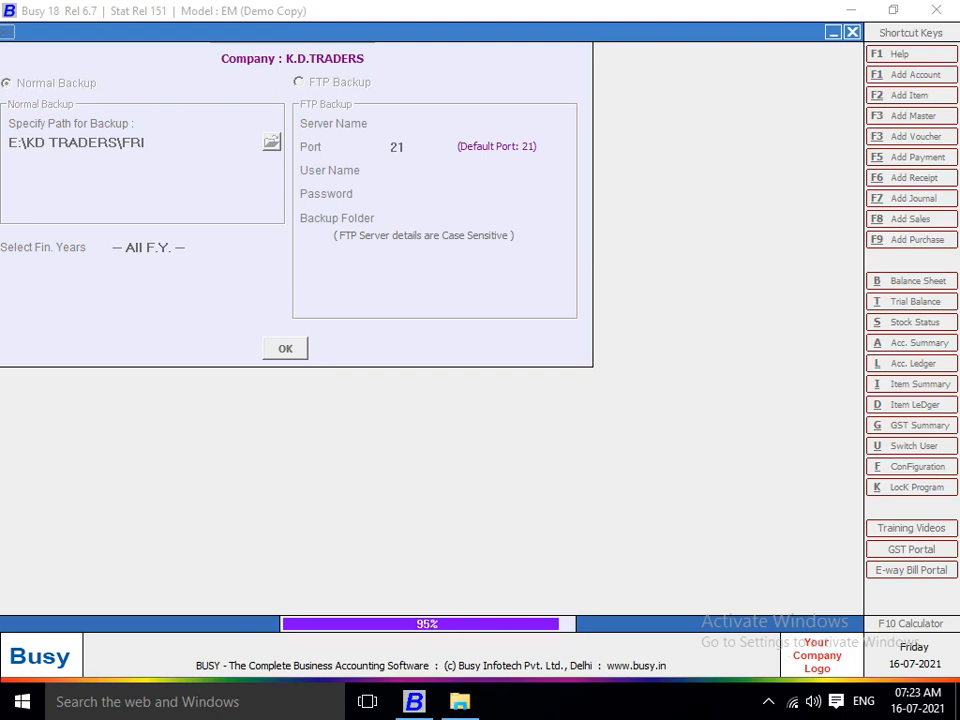
pyautogui.press('Return')
pyautogui.press('Return')
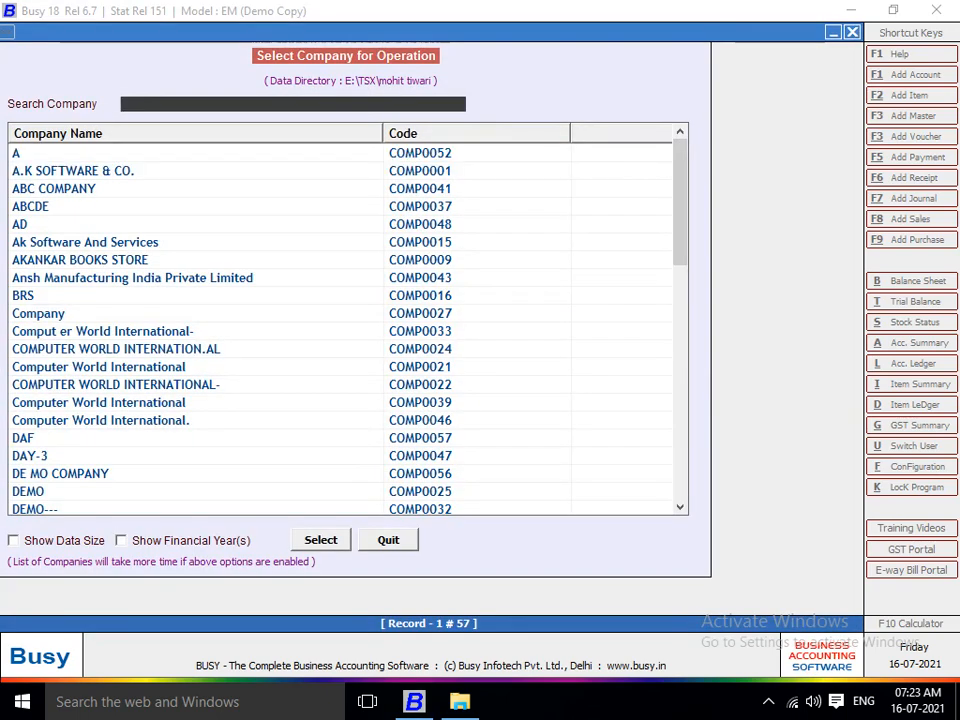
pyautogui.press('Down')
pyautogui.press('Down')
pyautogui.press('Down')
pyautogui.press('Down')
pyautogui.press('Down')
pyautogui.press('Down')
pyautogui.press('Down')
pyautogui.press('Down')
pyautogui.press('Down')
pyautogui.press('Down')
pyautogui.press('Down')
pyautogui.press('Down')
pyautogui.press('Down')
pyautogui.press('Down')
pyautogui.press('Down')
pyautogui.press('Down')
pyautogui.press('Down')
pyautogui.press('Down')
pyautogui.press('Down')
pyautogui.press('Down')
pyautogui.press('Down')
pyautogui.press('Down')
pyautogui.press('Down')
pyautogui.press('Down')
pyautogui.press('Down')
pyautogui.press('Down')
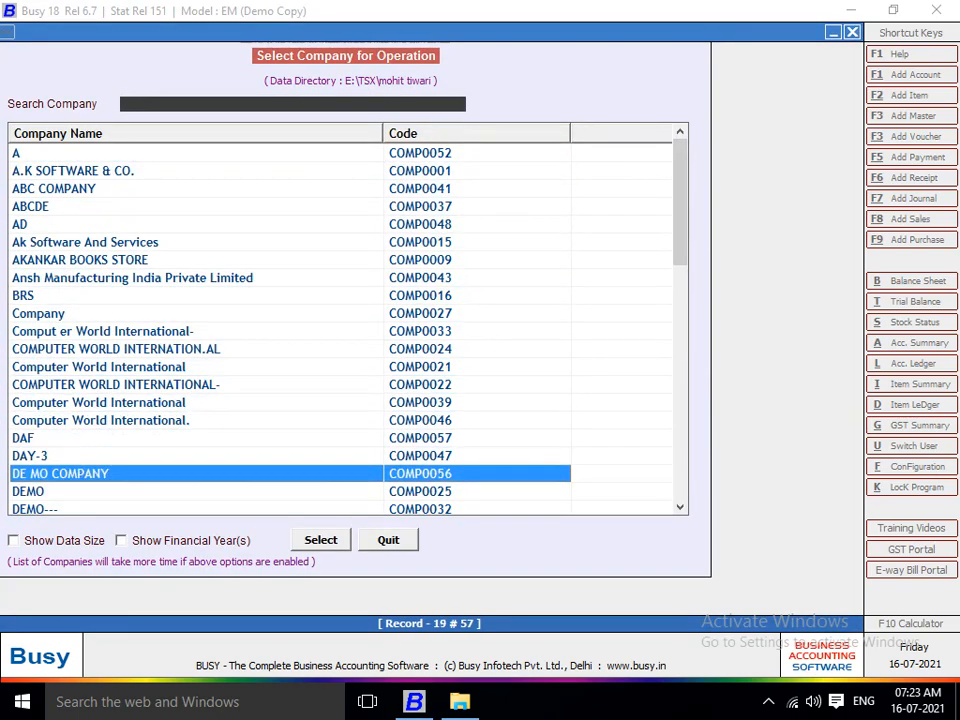
pyautogui.press('Return')
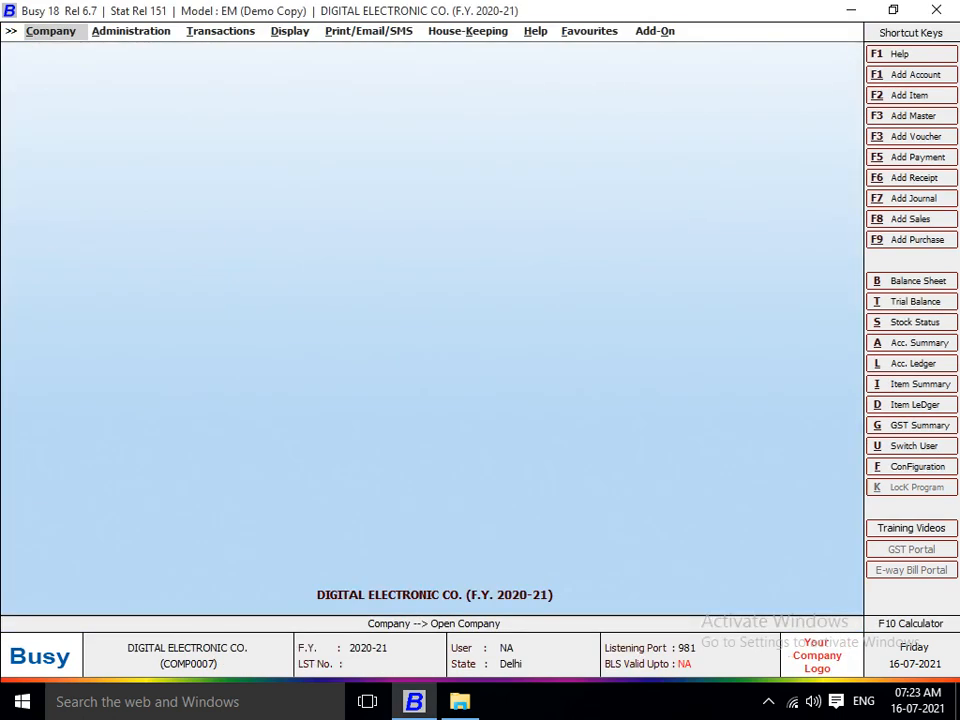
# Open DIGITAL ELECTRONIC CO.'s Backup Configuration and browse for the Monday backup folder.
pyautogui.press('Right')
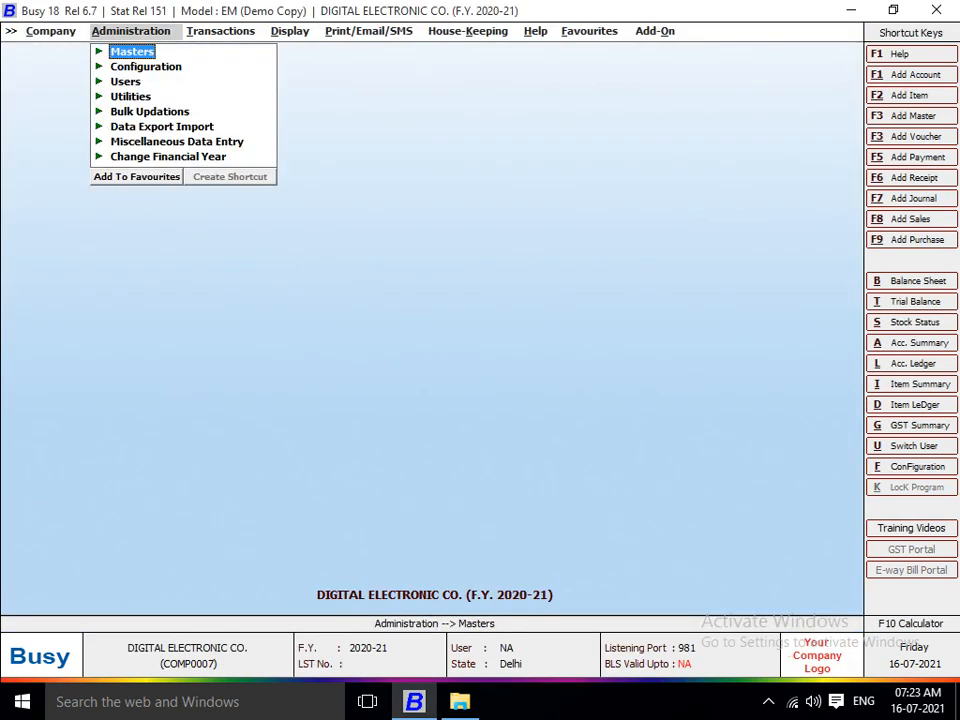
pyautogui.press('Down')
pyautogui.press('Return')
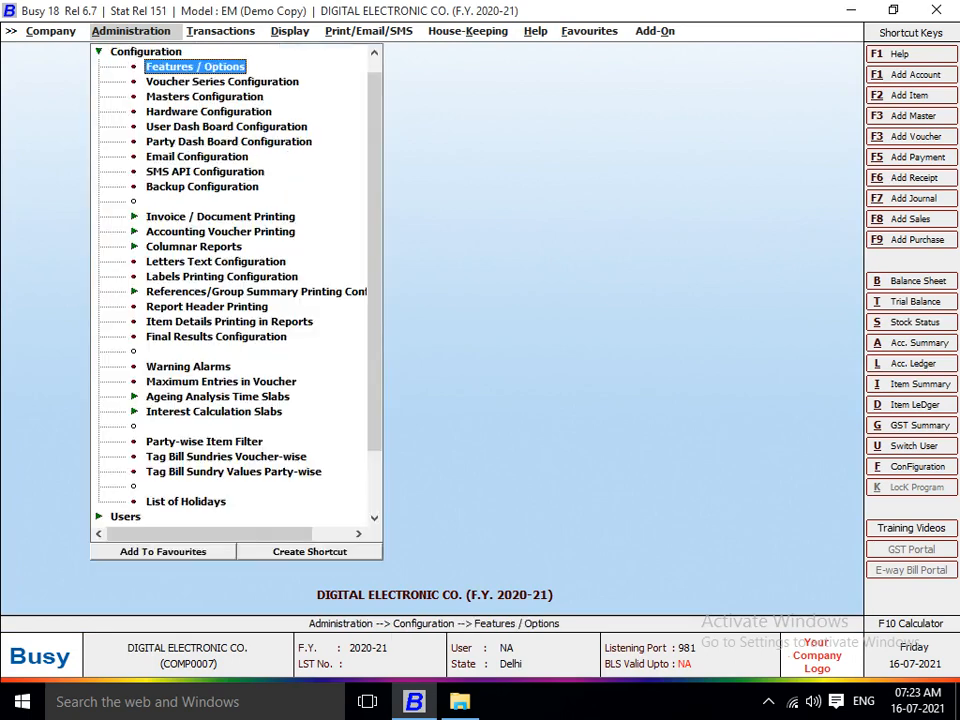
pyautogui.press('Down')
pyautogui.press('Down')
pyautogui.press('Down')
pyautogui.press('Down')
pyautogui.press('Down')
pyautogui.press('Down')
pyautogui.press('Down')
pyautogui.press('Down')
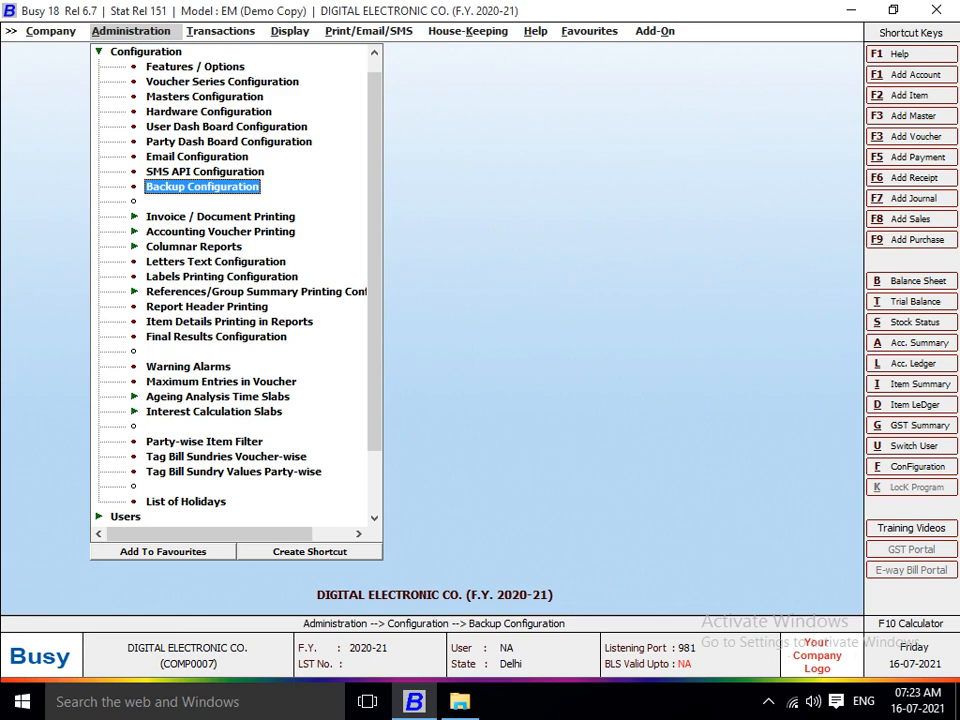
pyautogui.press('Return')
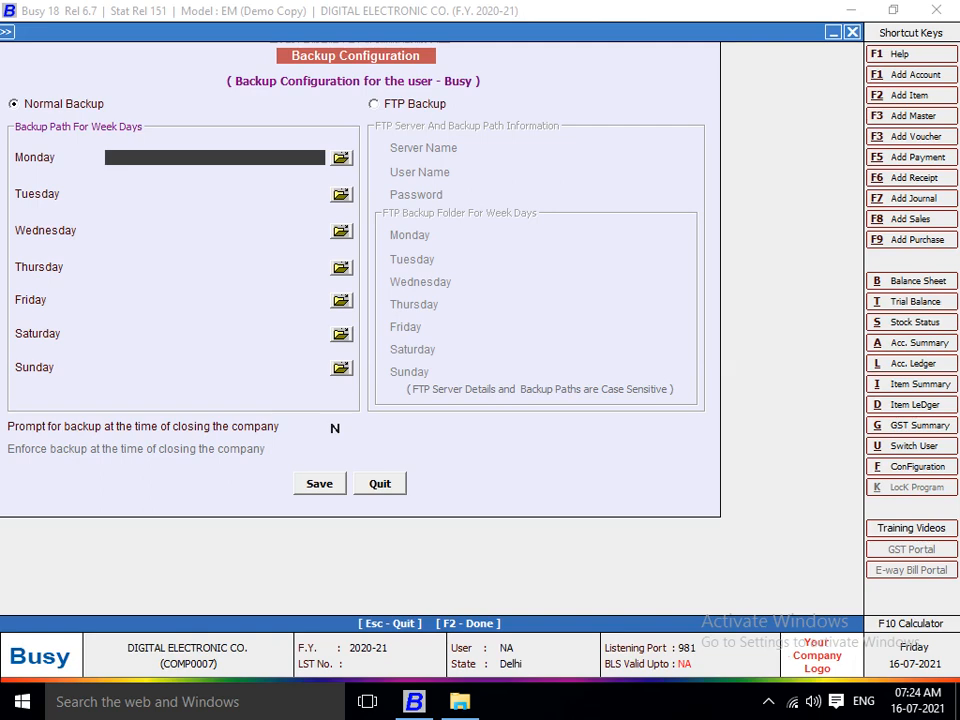
pyautogui.click(341, 158)
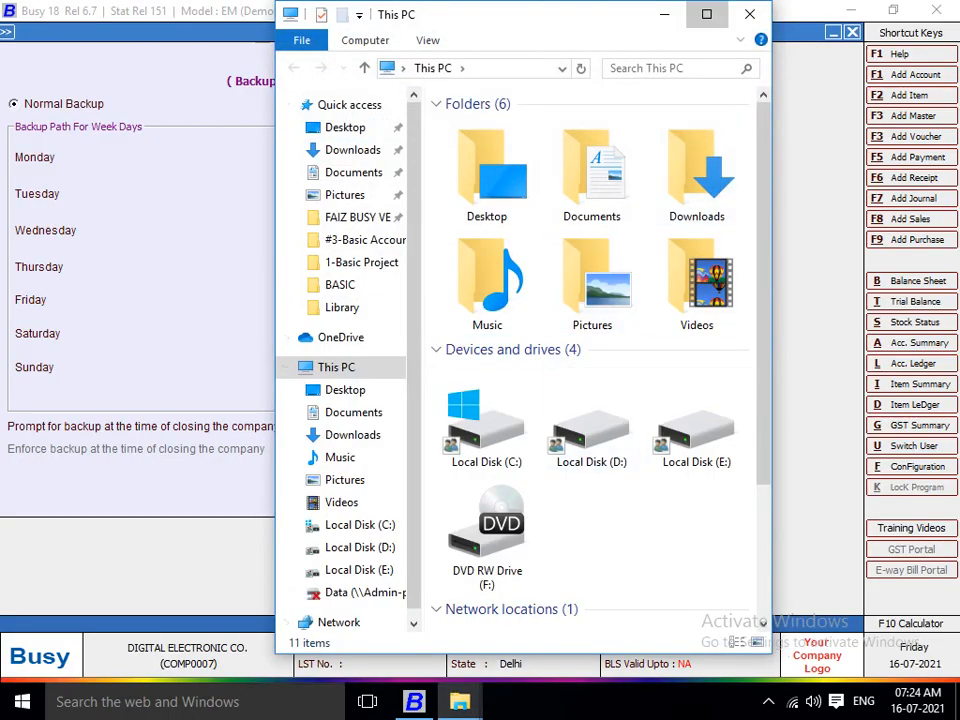
# Maximize File Explorer and go to E:\ROHIT\BUSY BAKCUP DATA, showing DATA.BKP and DISK1.
pyautogui.click(707, 13)
pyautogui.click(410, 310)
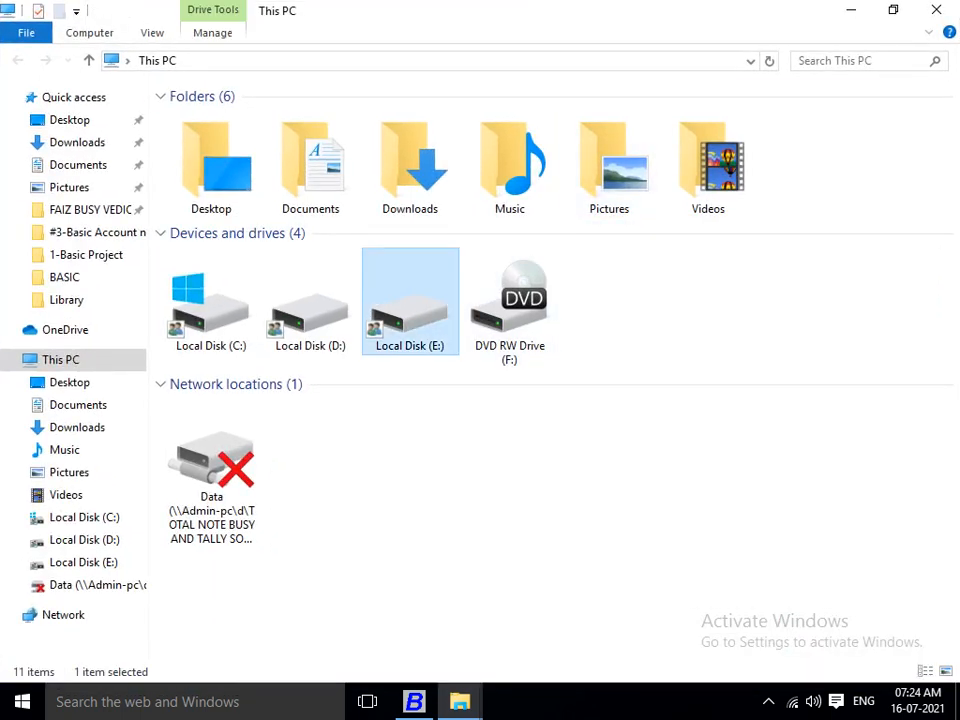
pyautogui.doubleClick(410, 310)
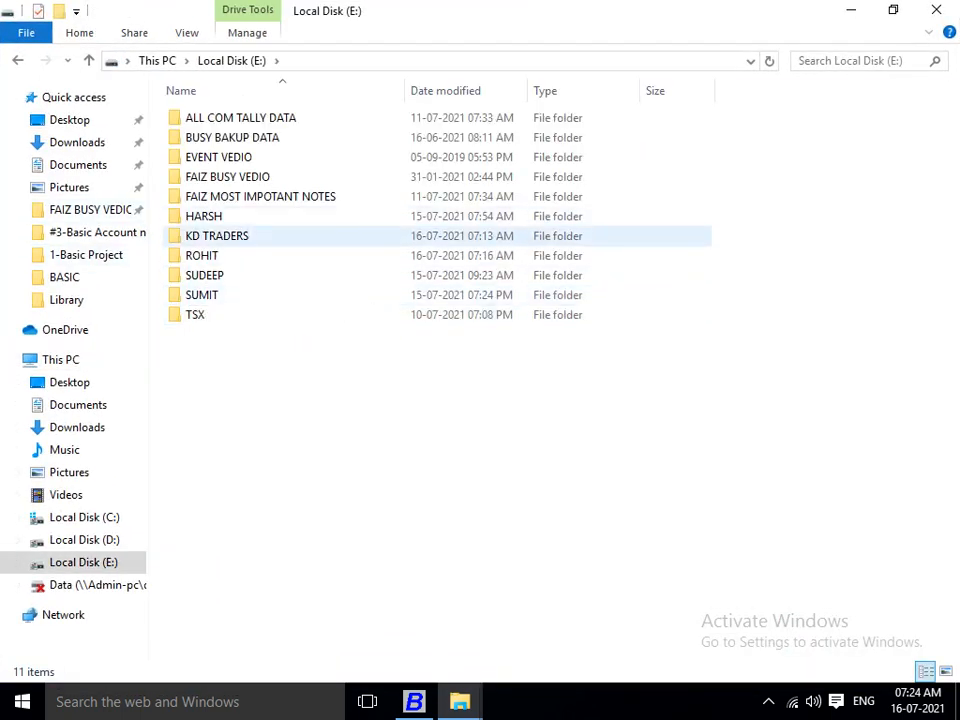
pyautogui.click(217, 237)
pyautogui.doubleClick(203, 256)
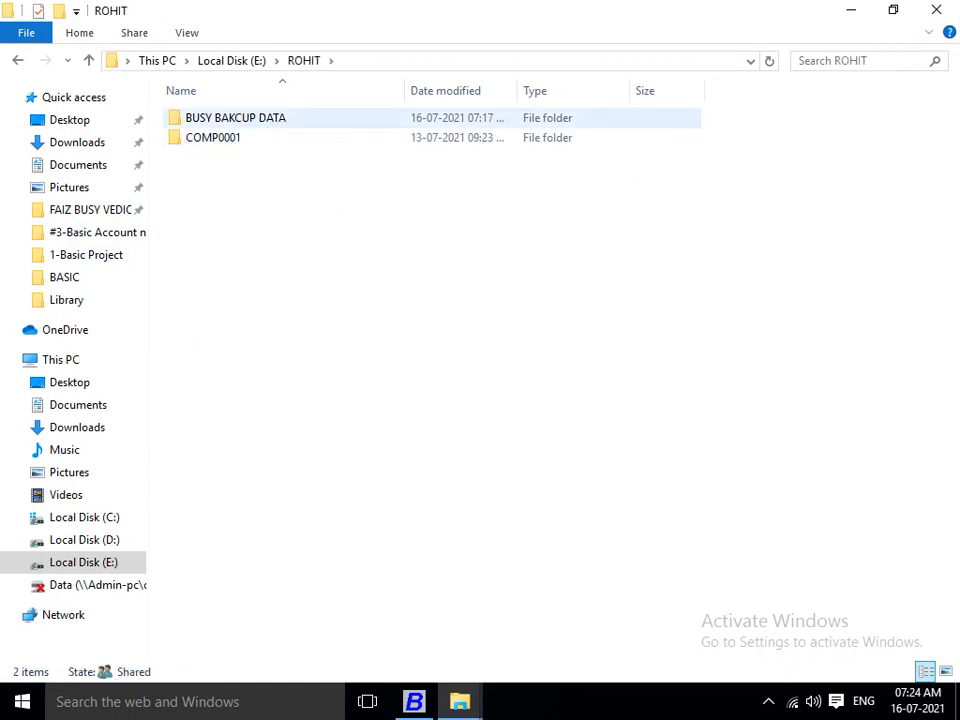
pyautogui.doubleClick(280, 118)
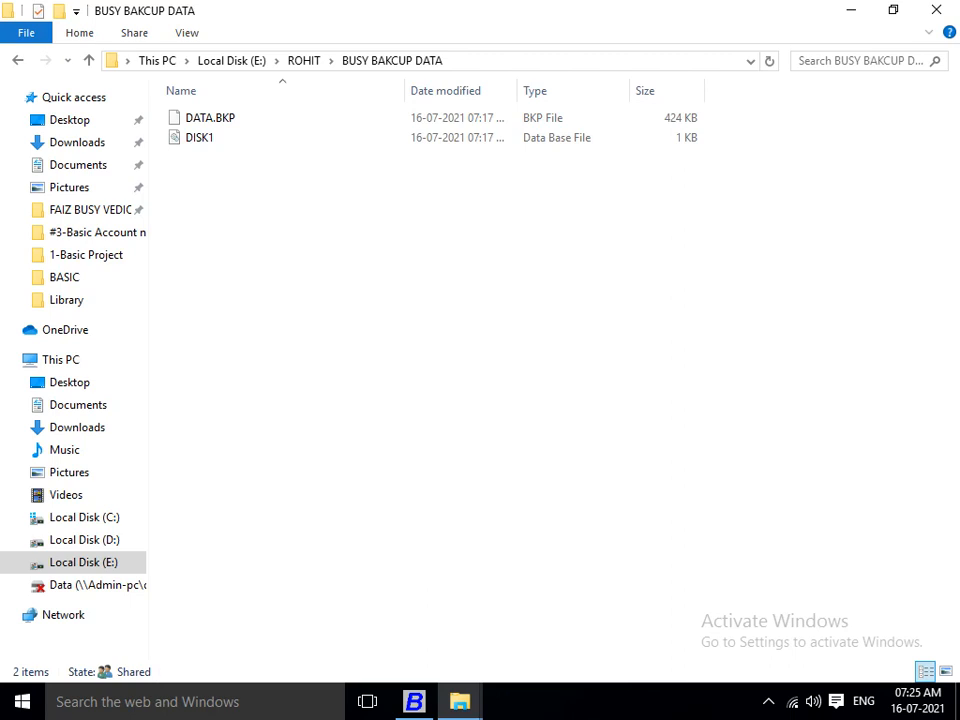
# Create MONDAY, TUESDAY and WEDNESDAY folders inside BUSY BAKCUP DATA.
pyautogui.press('BackSpace')
pyautogui.press('Return')
pyautogui.hotkey('ctrl', 'shift', 'n')
pyautogui.write('MON')
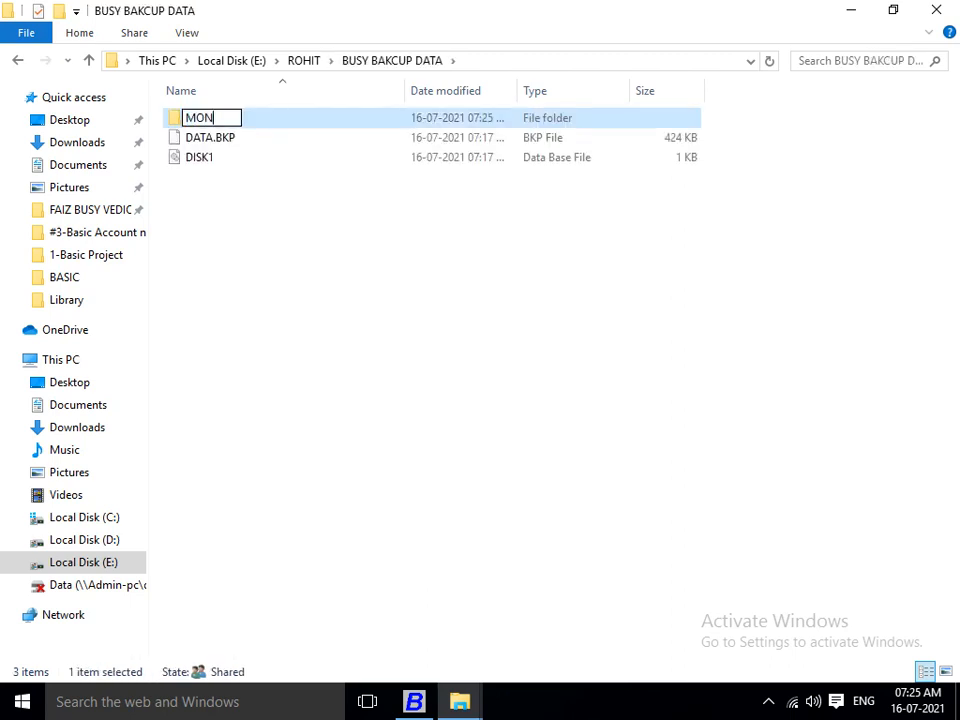
pyautogui.write('DAY')
pyautogui.press('Return')
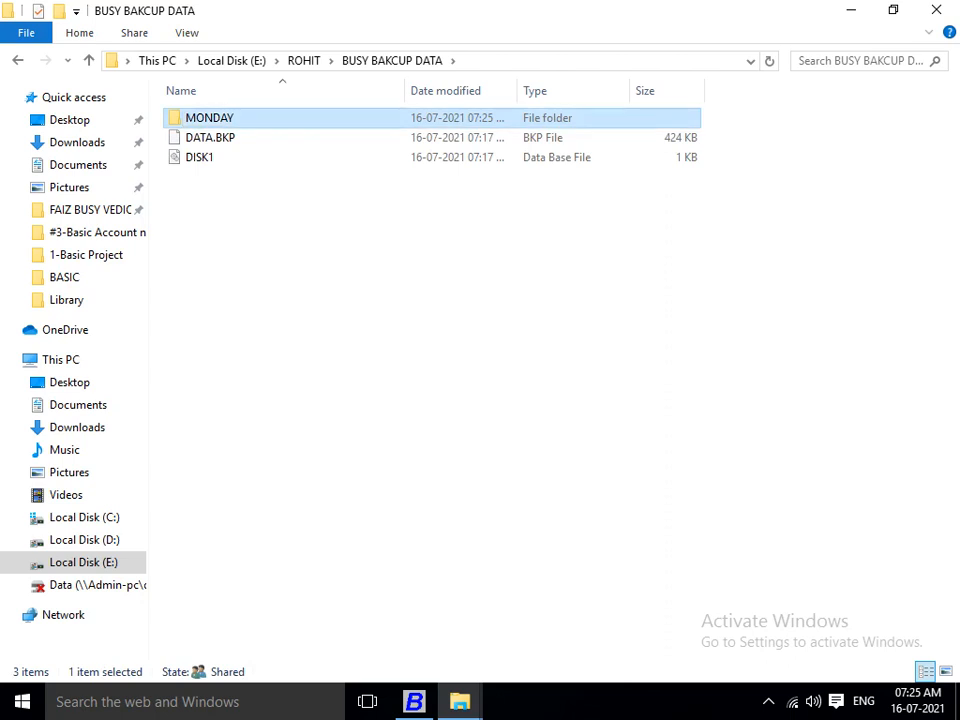
pyautogui.hotkey('ctrl', 'shift', 'n')
pyautogui.write('TUESDAY')
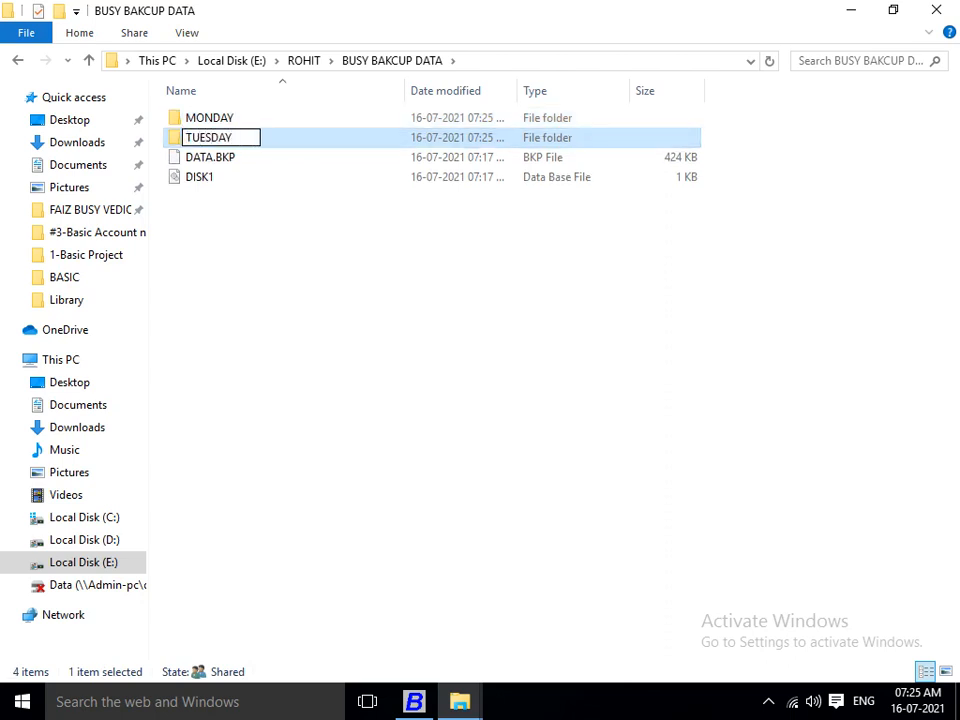
pyautogui.press('Return')
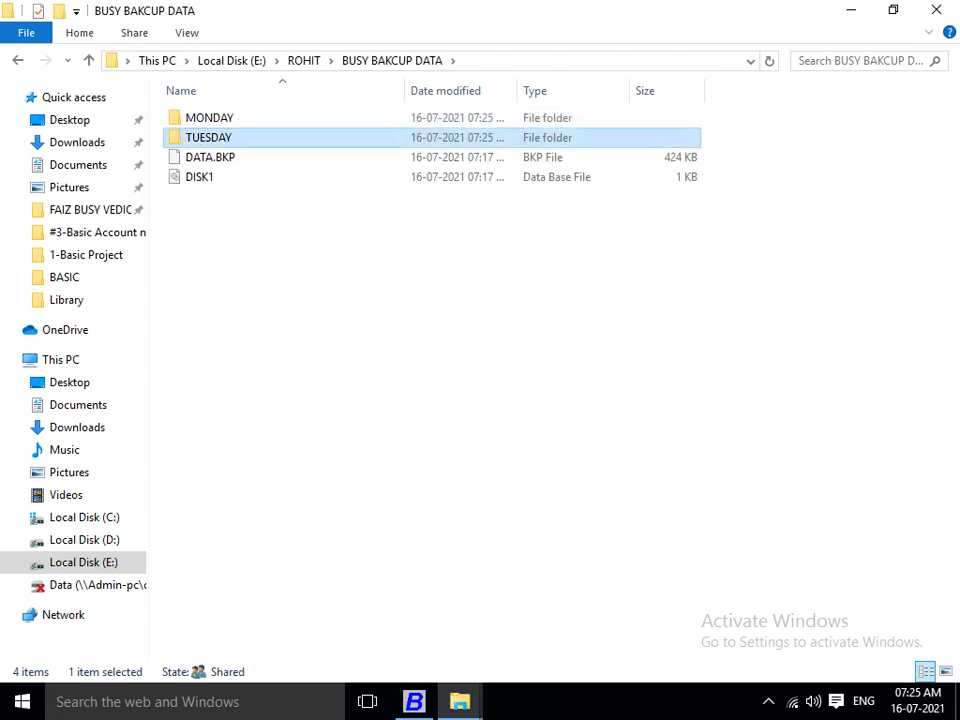
pyautogui.hotkey('ctrl', 'shift', 'n')
pyautogui.write('WEDNE')
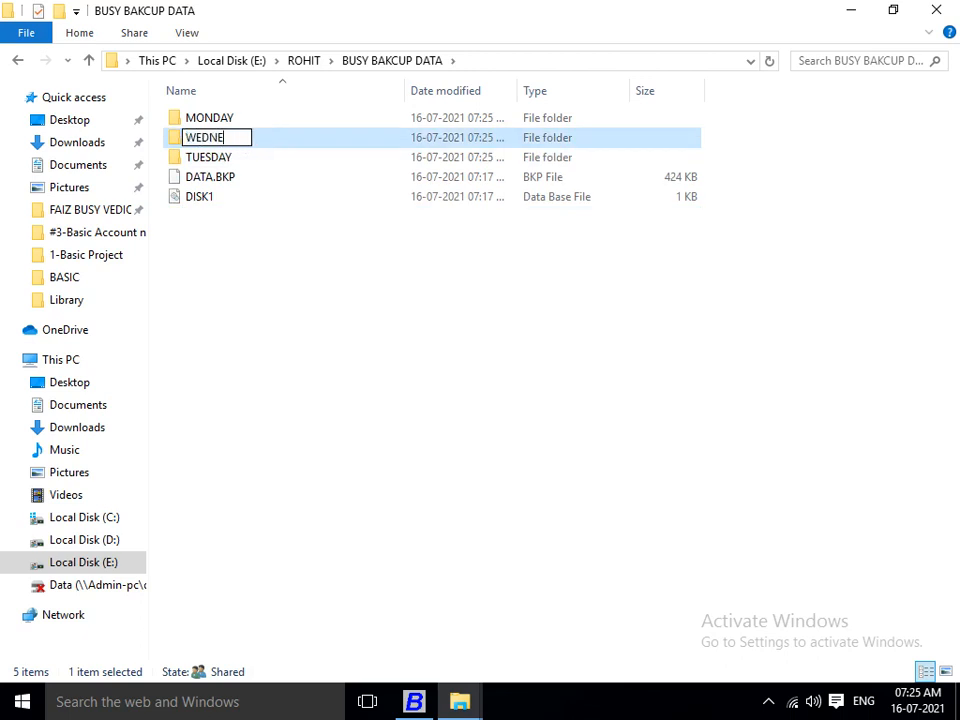
pyautogui.write('SDAY')
pyautogui.press('Return')
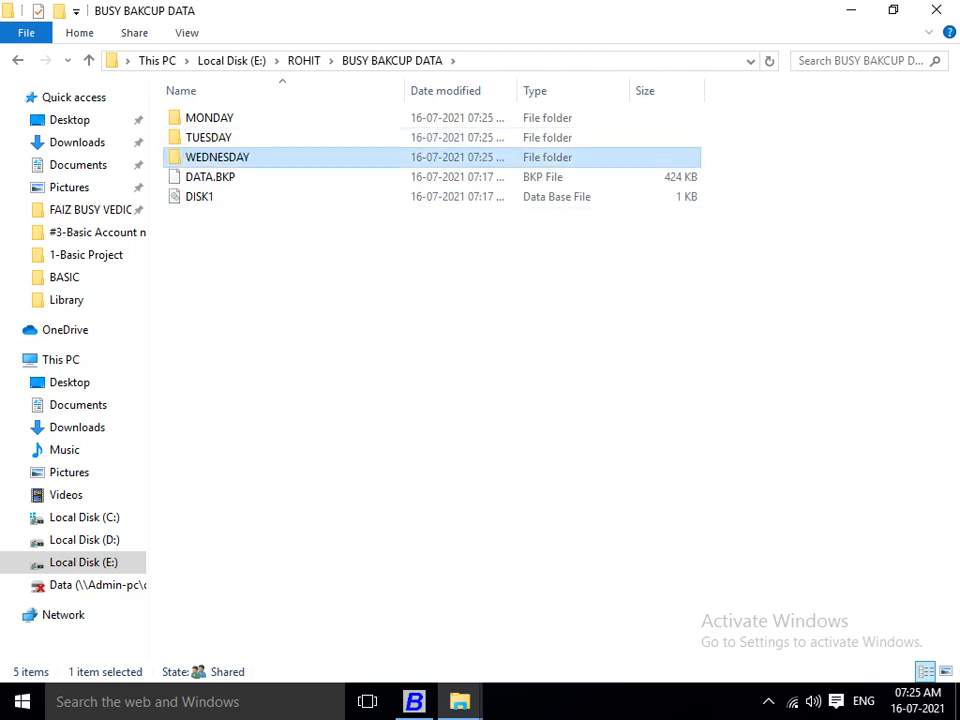
# Add THUSDAY, FRIDAY, SAT and SUN folders alongside them.
pyautogui.hotkey('ctrl', 'shift', 'n')
pyautogui.write('THUSDA')
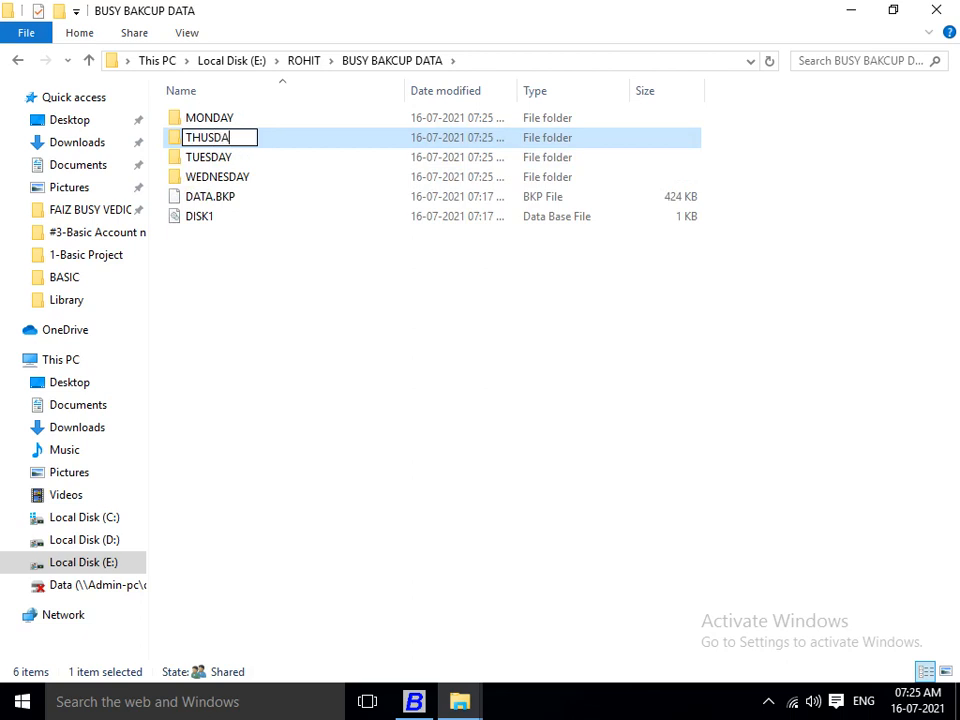
pyautogui.write('Y')
pyautogui.press('Return')
pyautogui.hotkey('ctrl', 'shift', 'n')
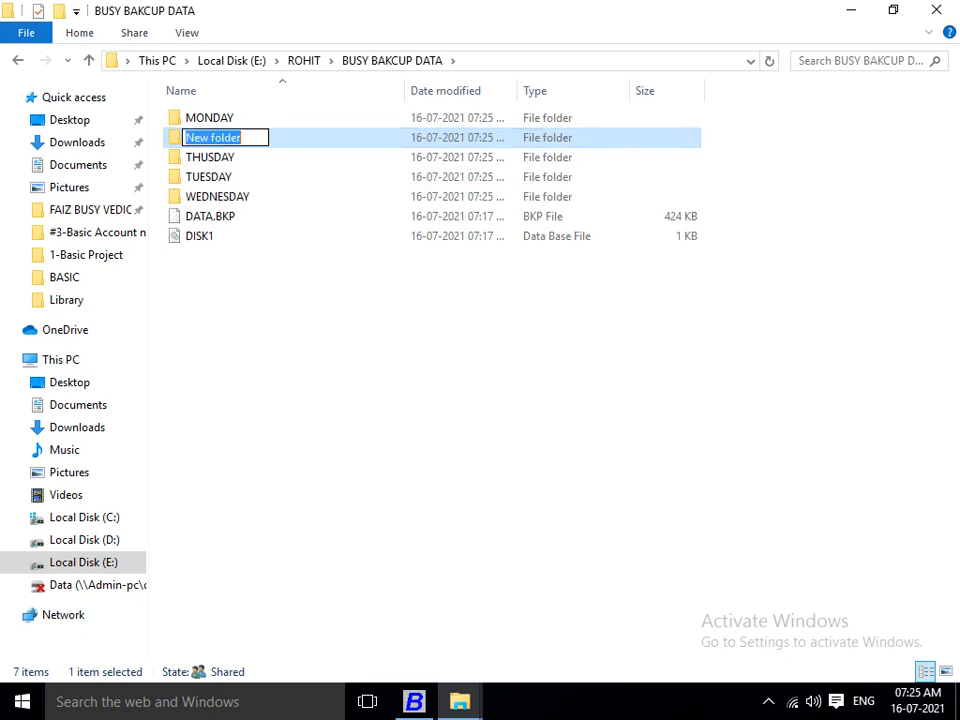
pyautogui.write('FRIDAY')
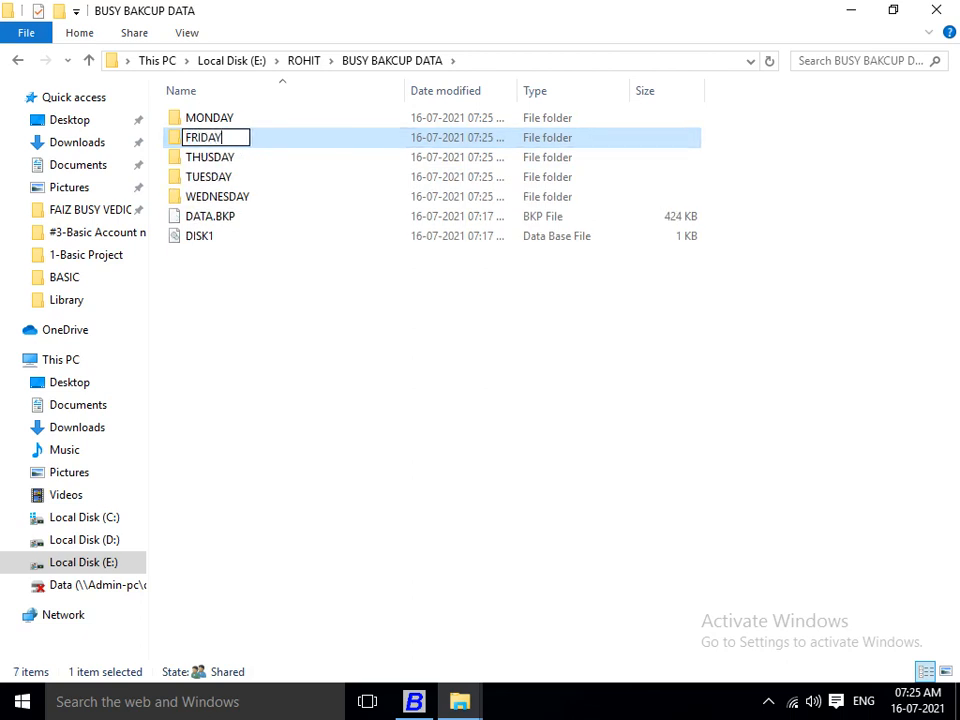
pyautogui.press('Return')
pyautogui.hotkey('ctrl', 'shift', 'n')
pyautogui.write('SAT')
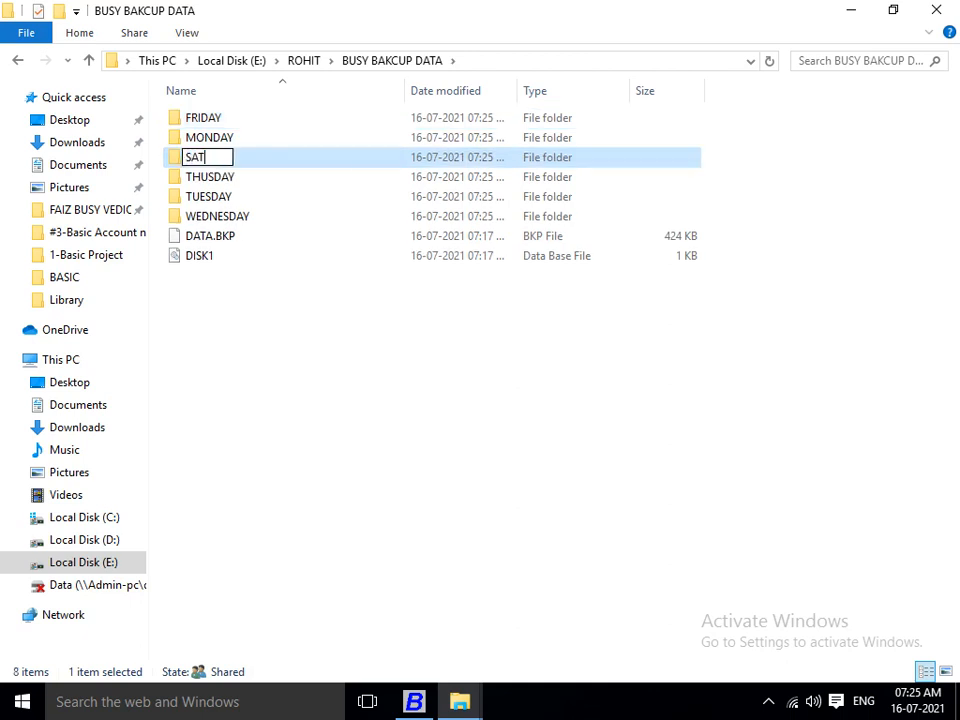
pyautogui.press('Return')
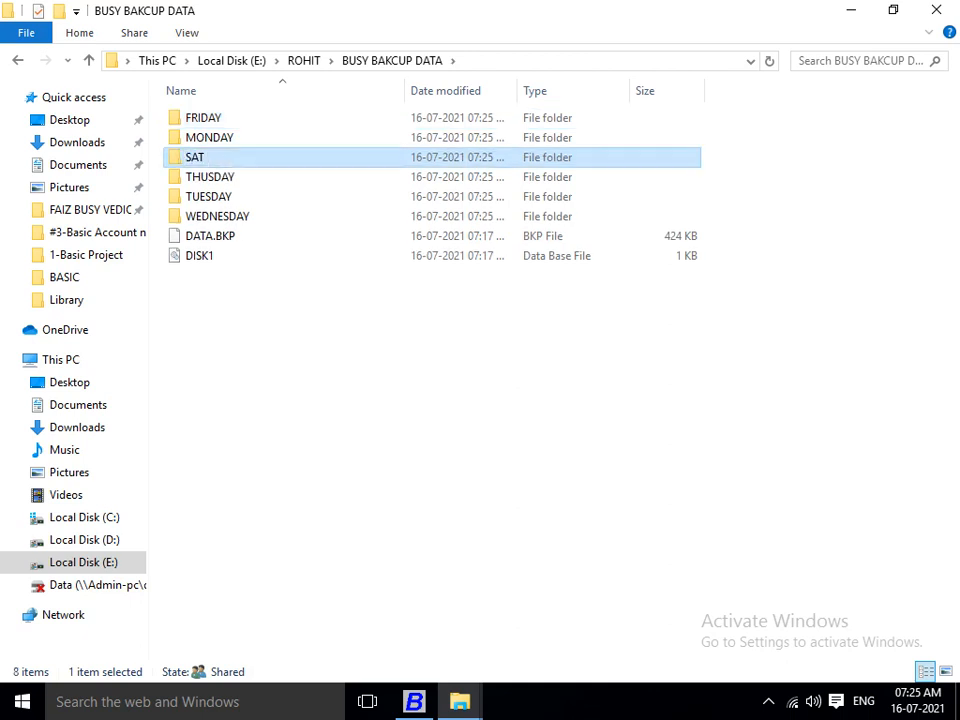
pyautogui.hotkey('ctrl', 'shift', 'n')
pyautogui.write('A')
pyautogui.press('BackSpace')
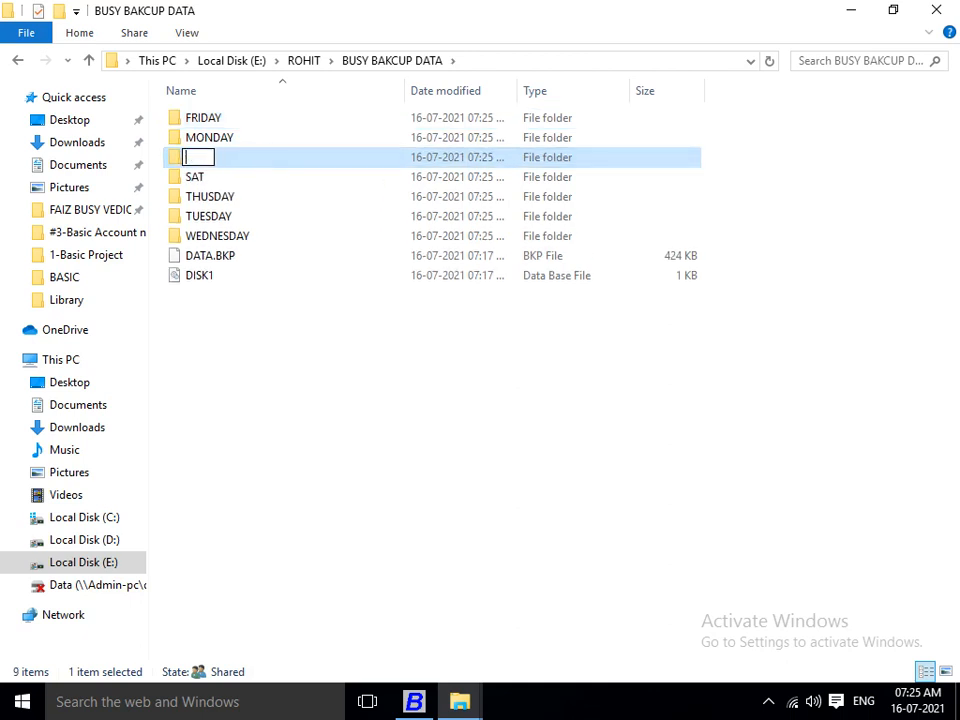
pyautogui.write('SUN')
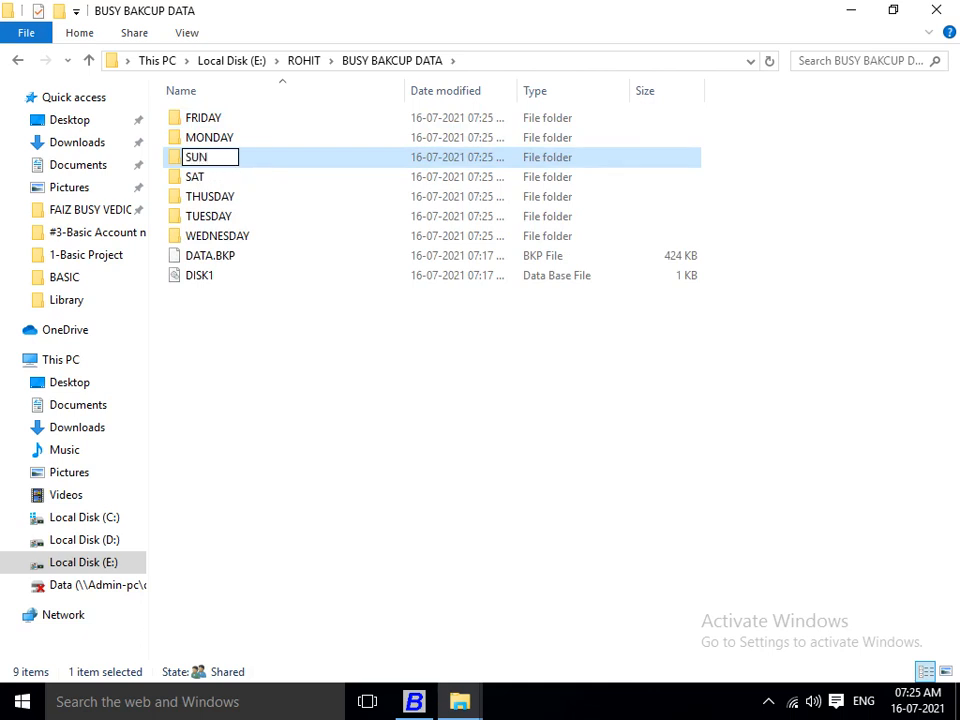
pyautogui.press('Return')
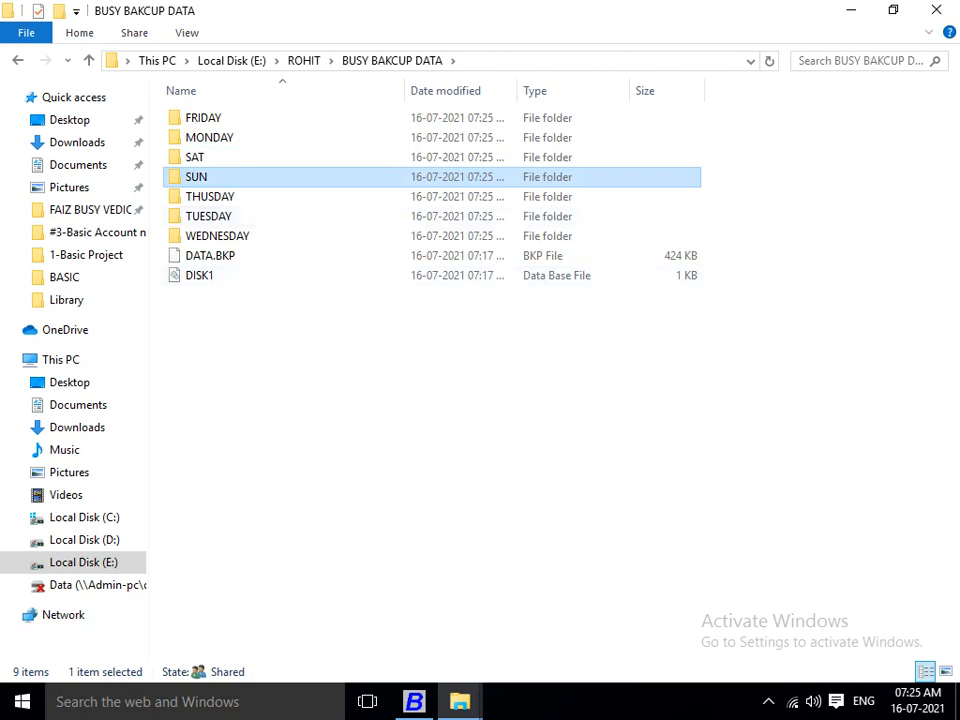
pyautogui.moveTo(414, 701)
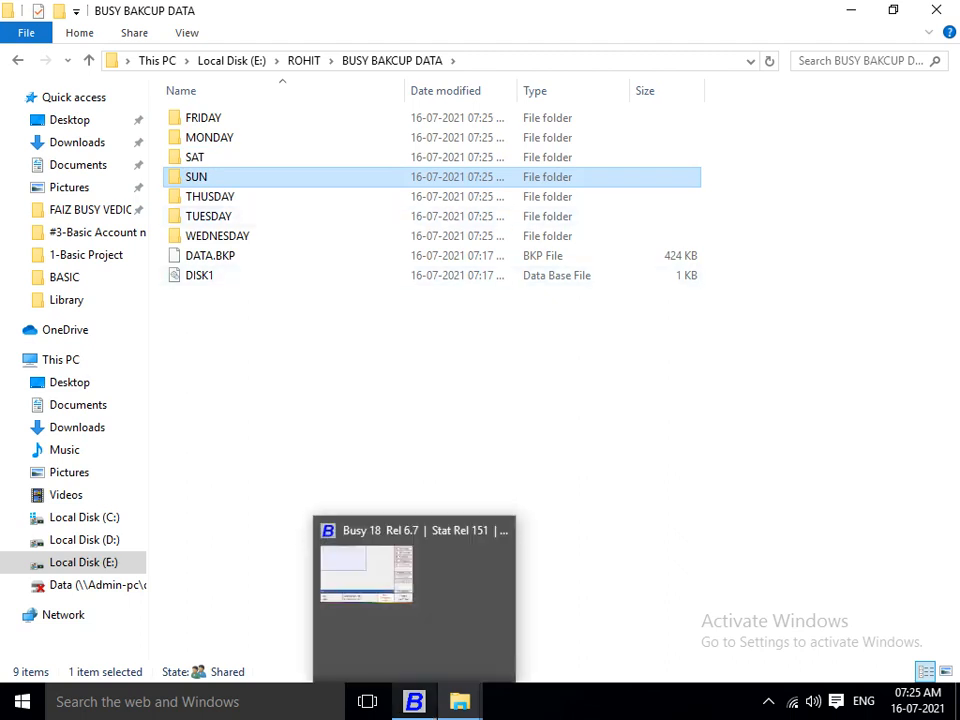
# Set the Monday backup path to E:\ROHIT\BUSY BAKCUP DATA\MONDAY.
pyautogui.click(414, 701)
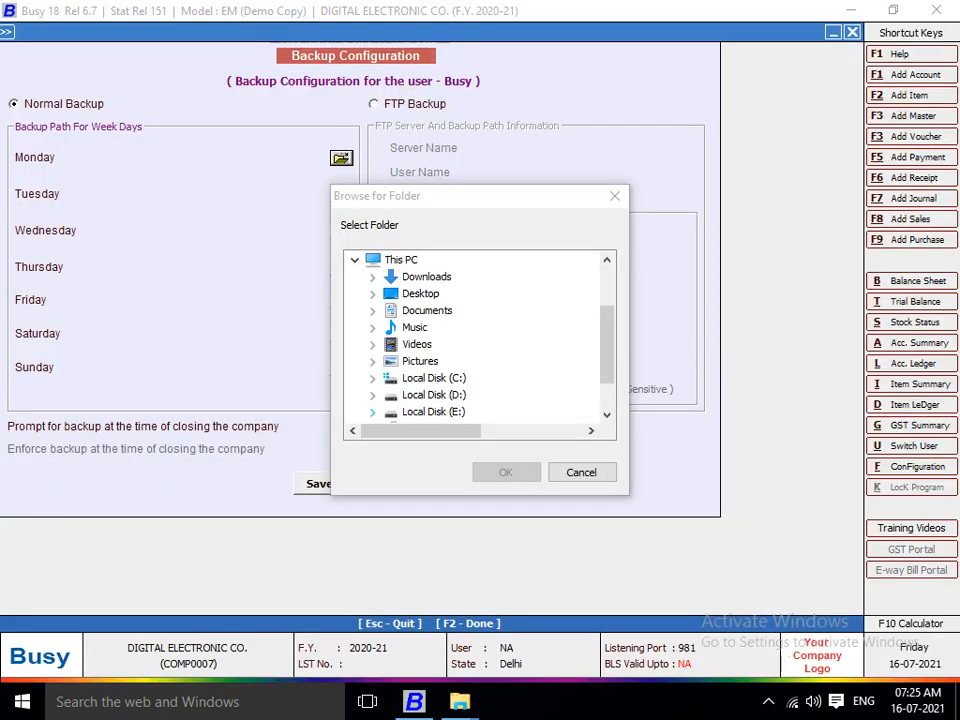
pyautogui.click(372, 411)
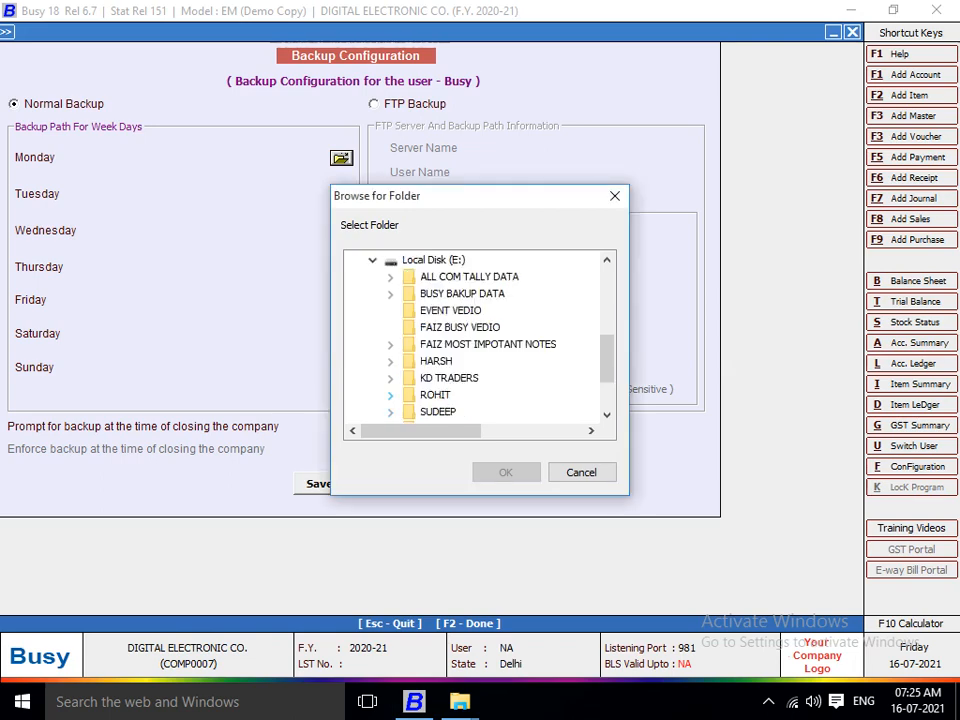
pyautogui.click(390, 395)
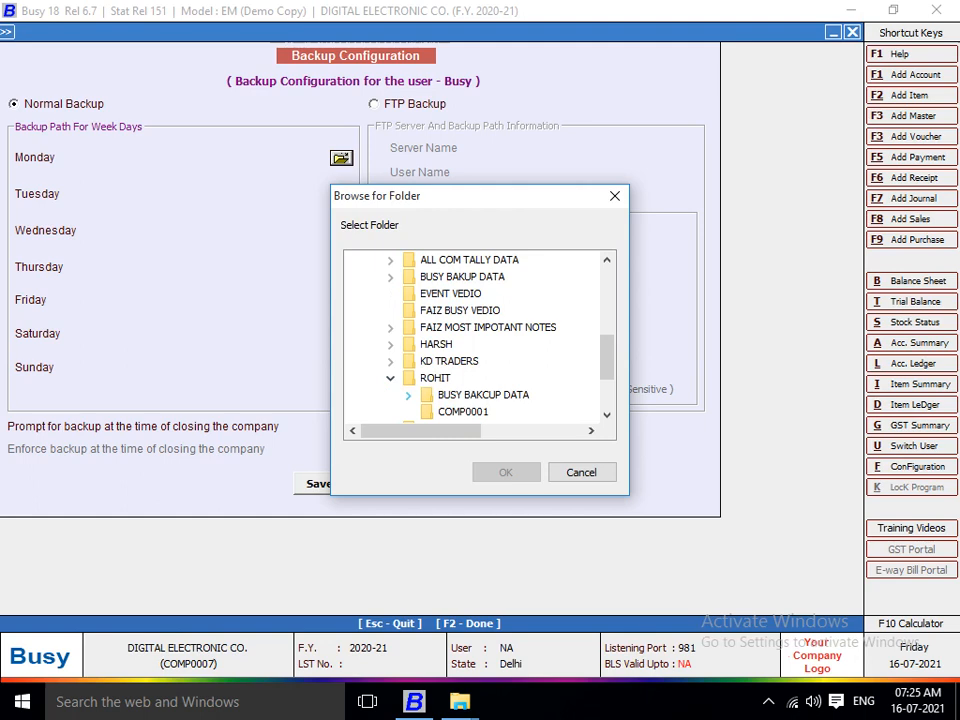
pyautogui.click(408, 394)
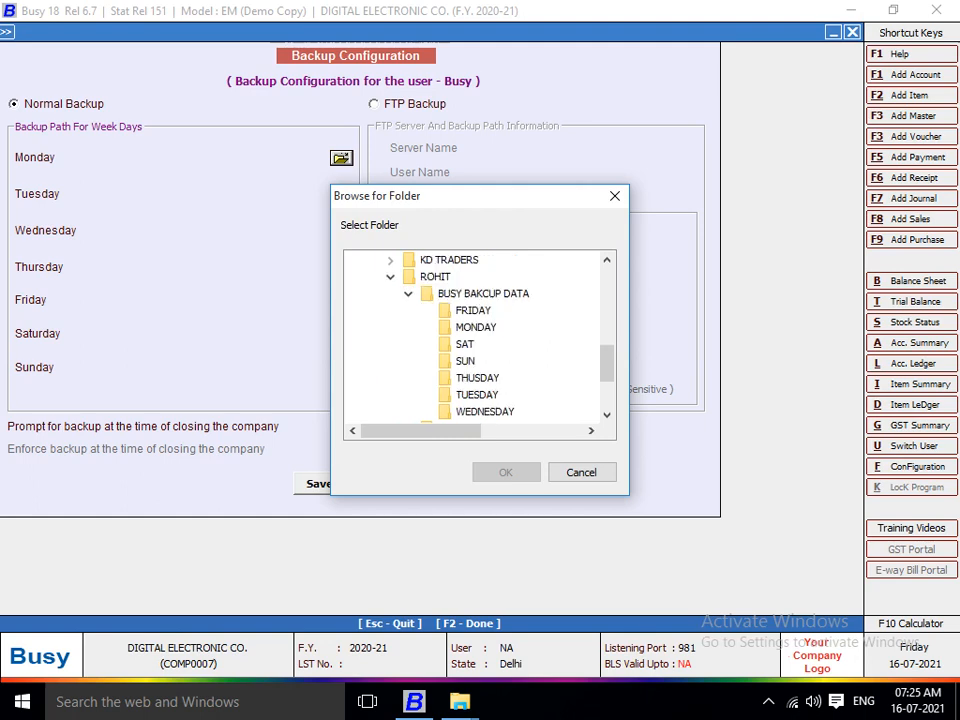
pyautogui.click(475, 327)
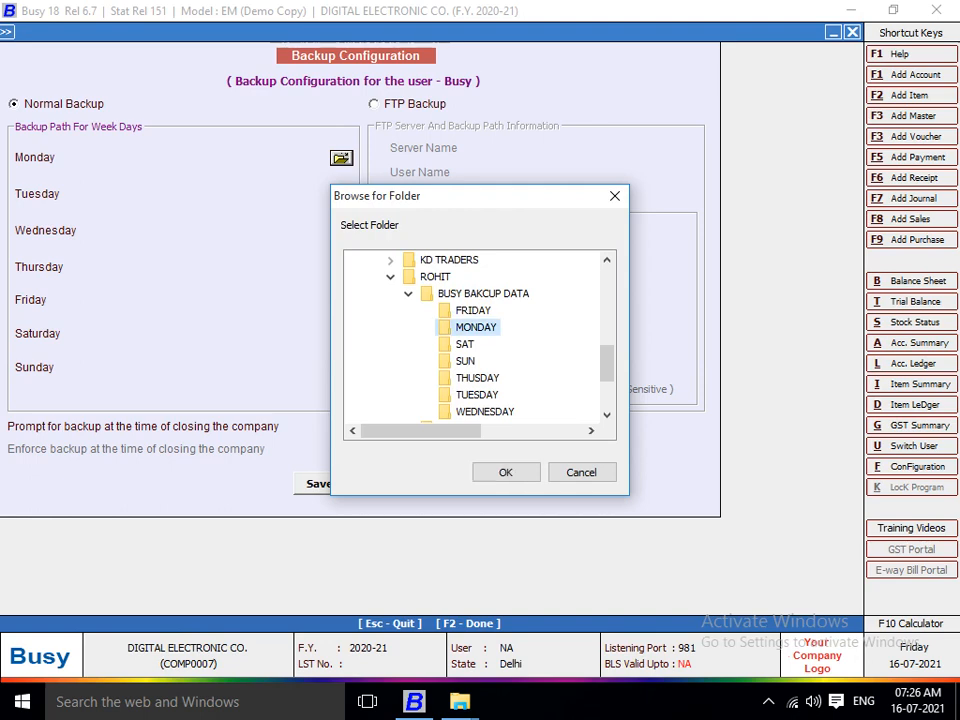
pyautogui.click(506, 472)
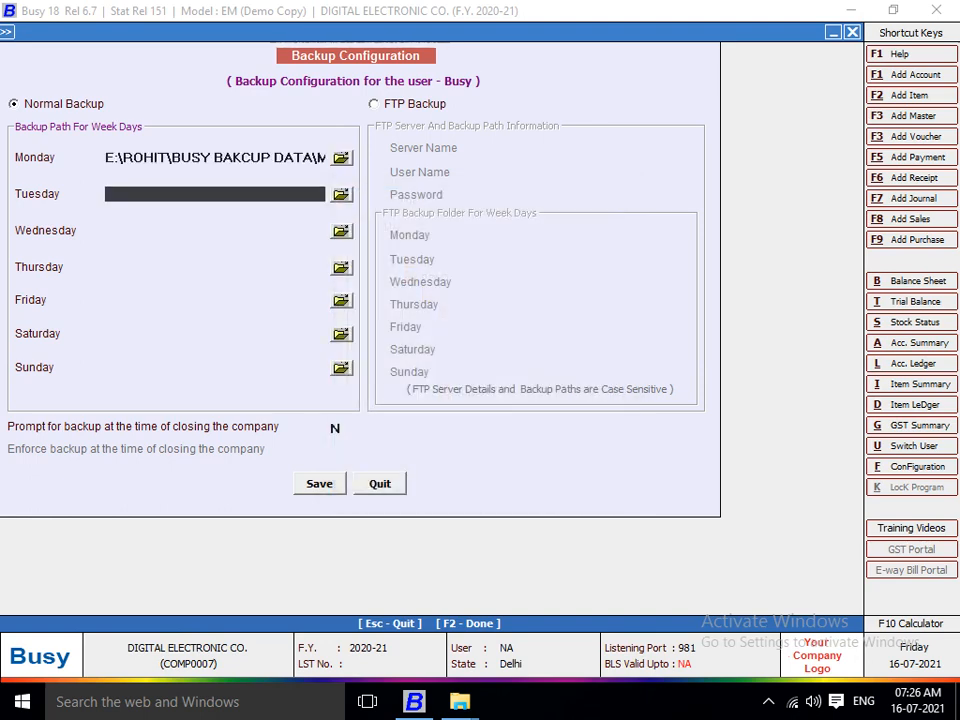
# Set the Tuesday backup path to E:\ROHIT\BUSY BAKCUP DATA\TUESDAY.
pyautogui.click(341, 195)
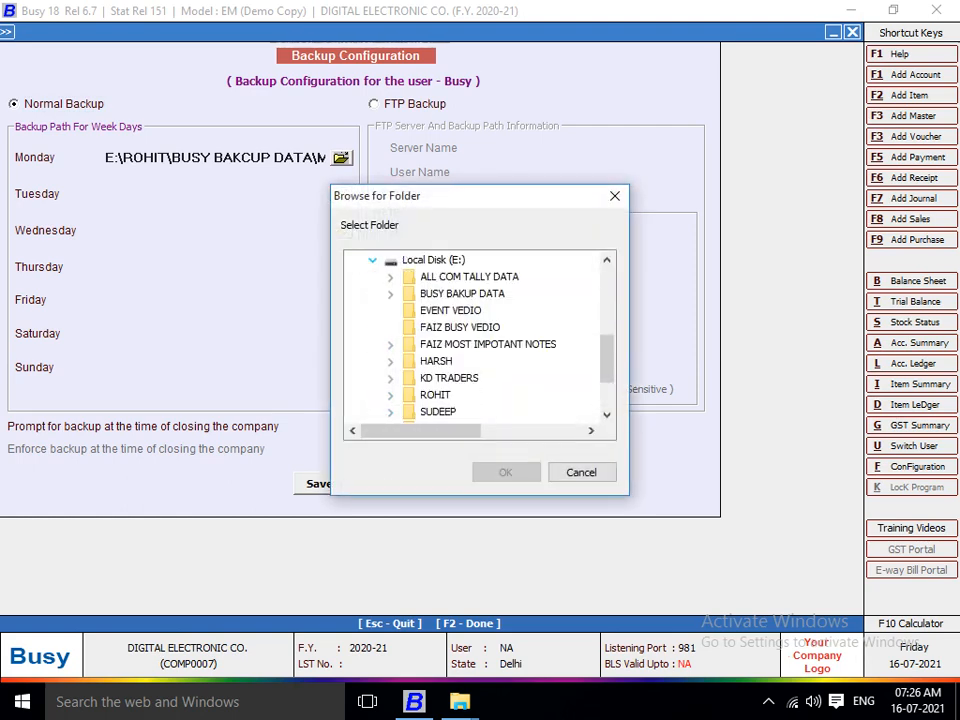
pyautogui.click(390, 396)
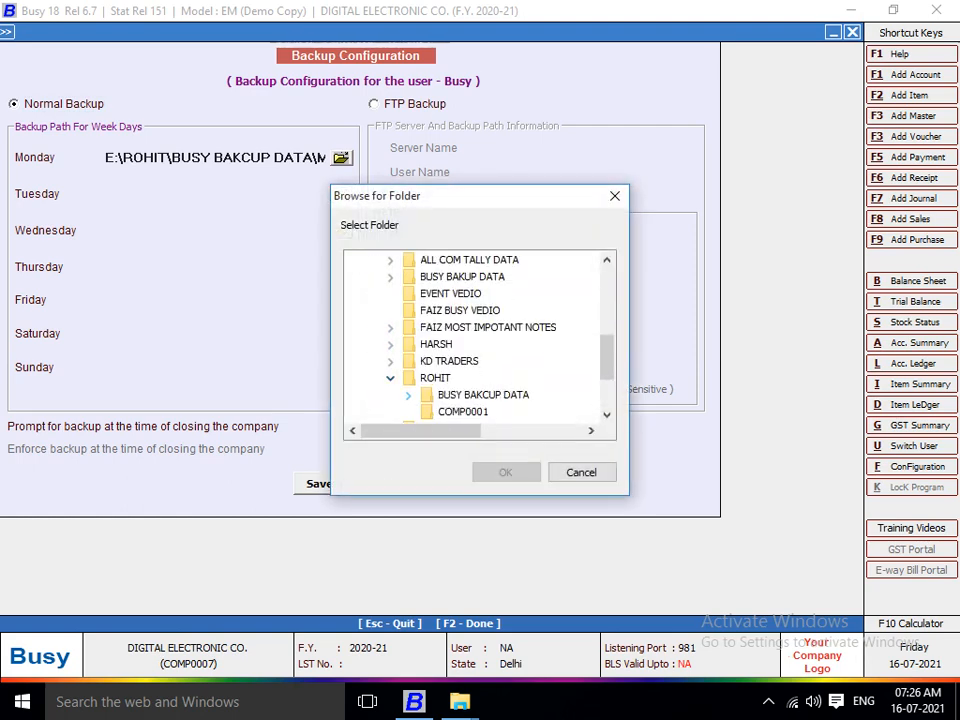
pyautogui.click(408, 395)
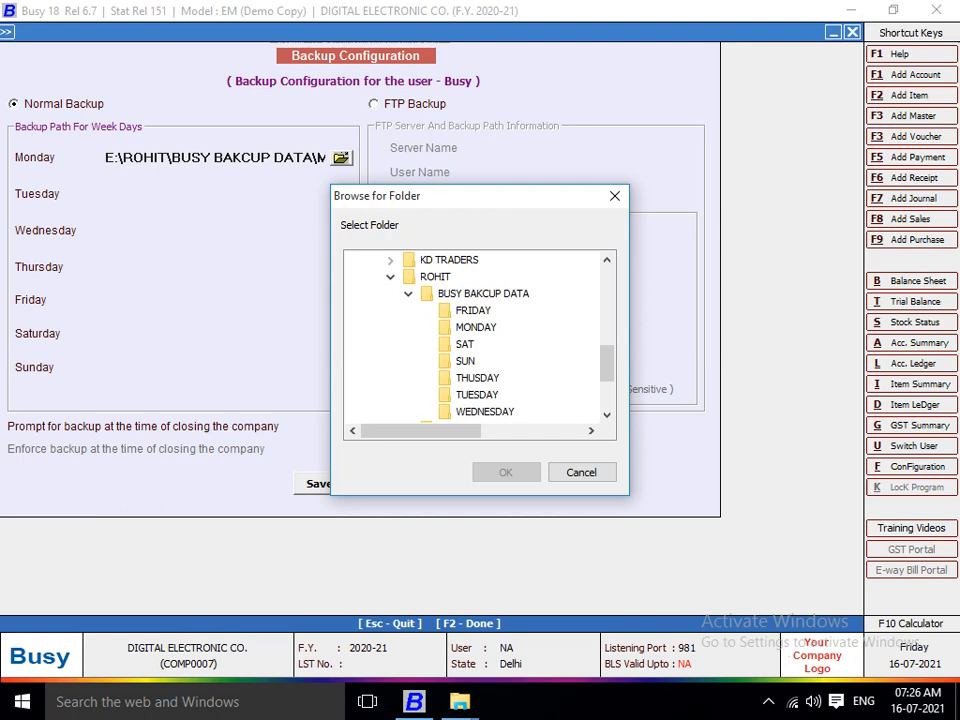
pyautogui.click(477, 395)
pyautogui.click(506, 472)
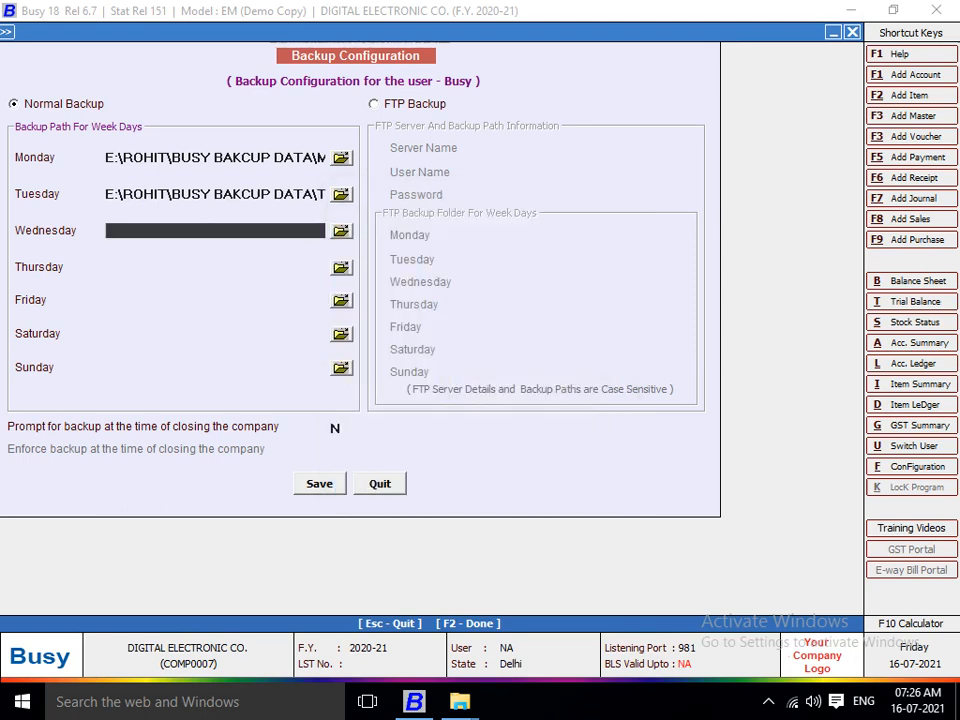
# Set the Wednesday backup path to E:\ROHIT\BUSY BAKCUP DATA\WEDNESDAY.
pyautogui.click(341, 231)
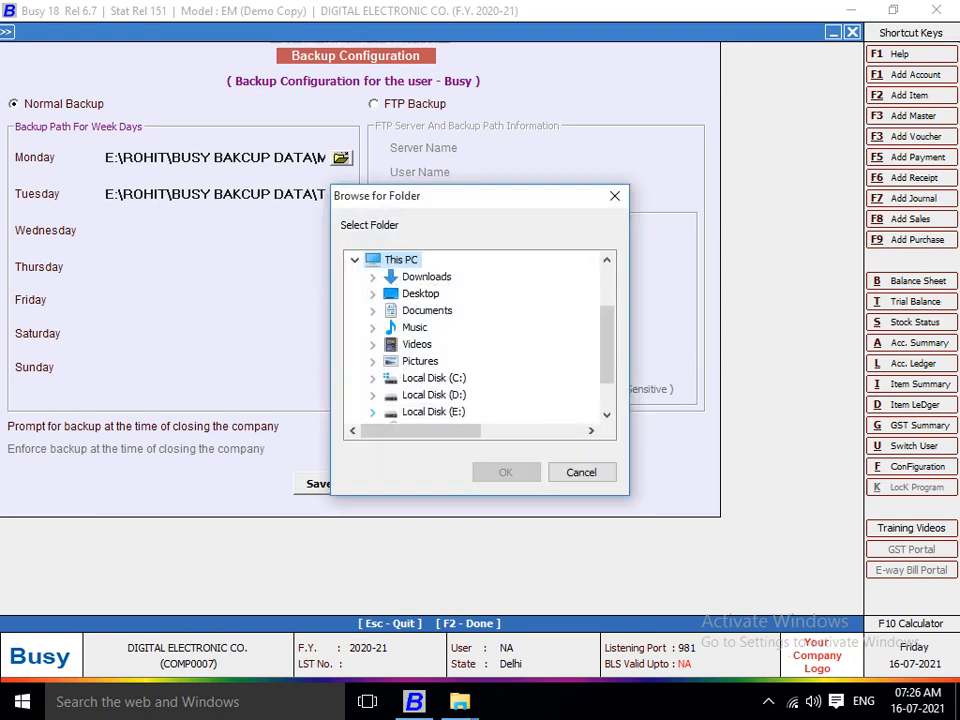
pyautogui.click(372, 411)
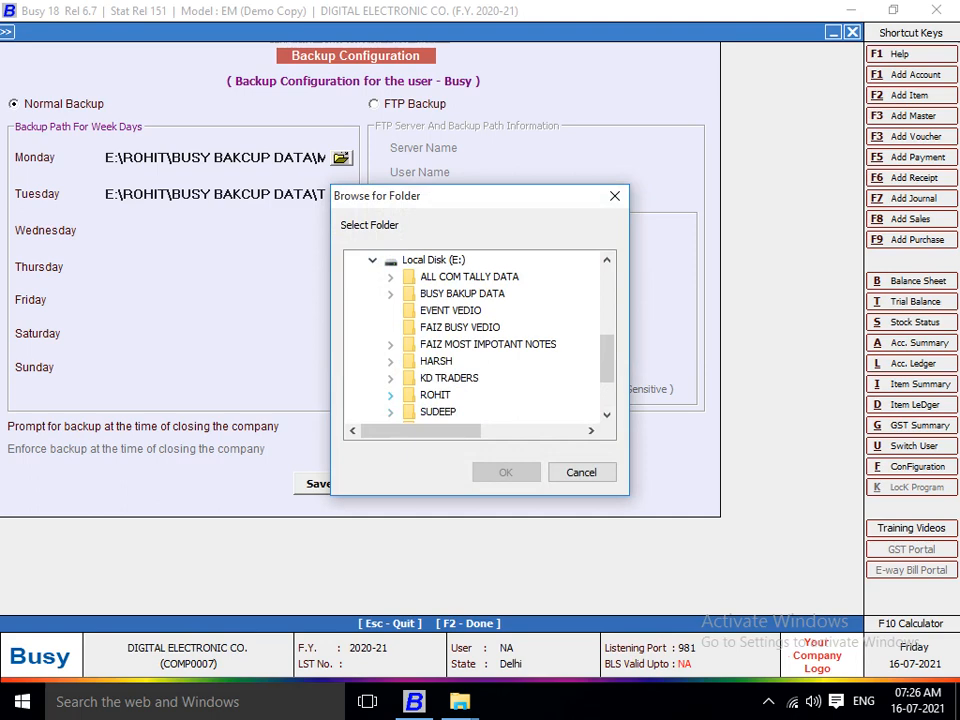
pyautogui.click(390, 395)
pyautogui.click(408, 395)
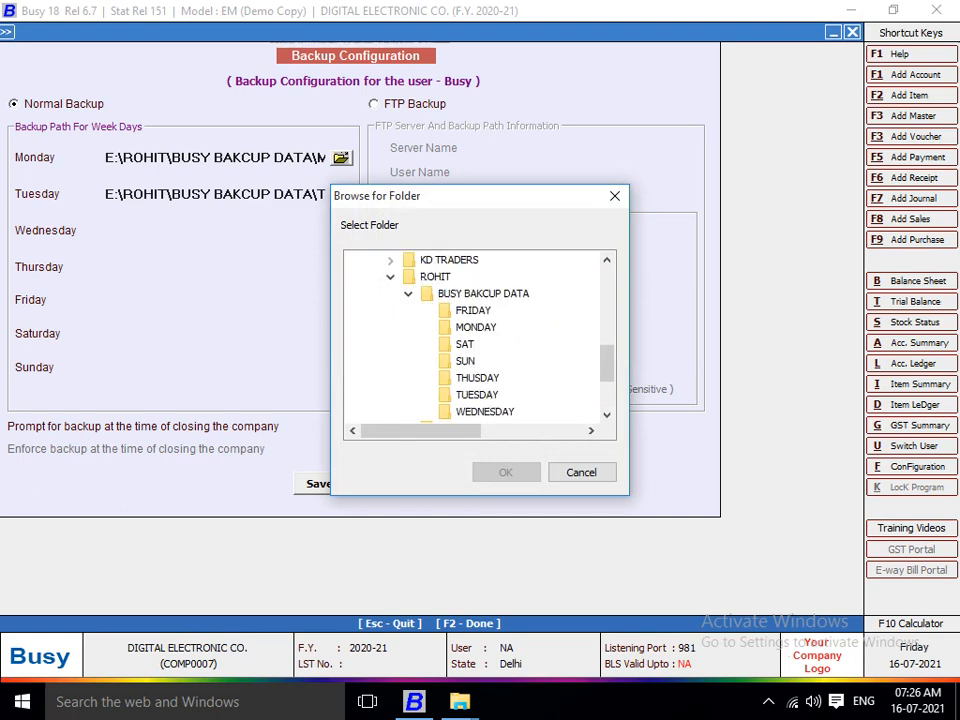
pyautogui.click(484, 411)
pyautogui.click(505, 472)
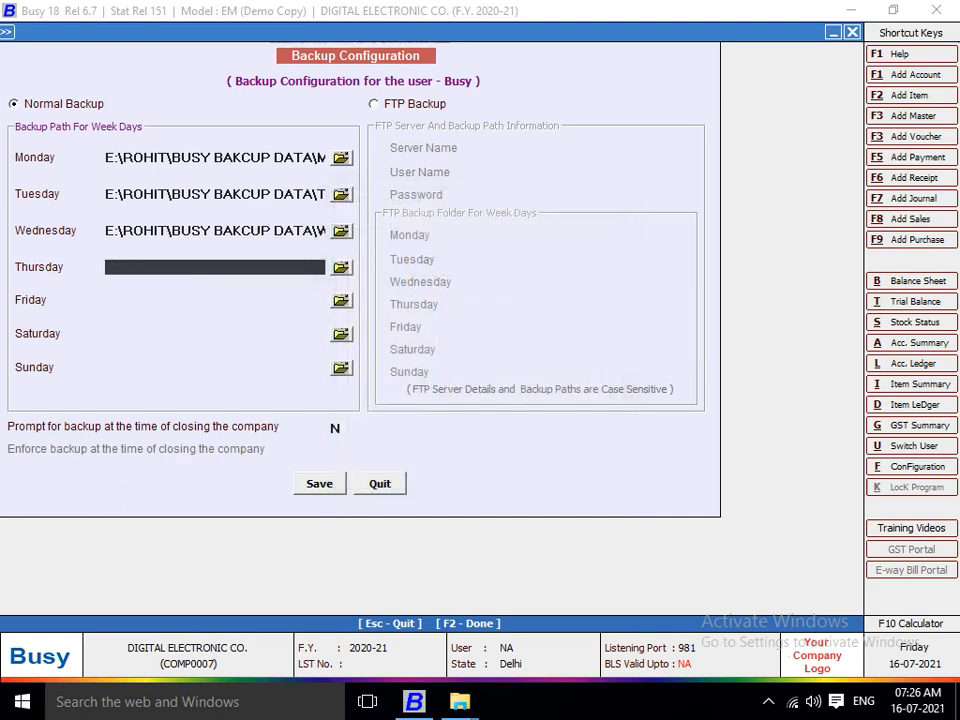
# Point the Thursday and Friday backup paths to the THUSDAY and FRIDAY folders in BUSY BAKCUP DATA.
pyautogui.press('Return')
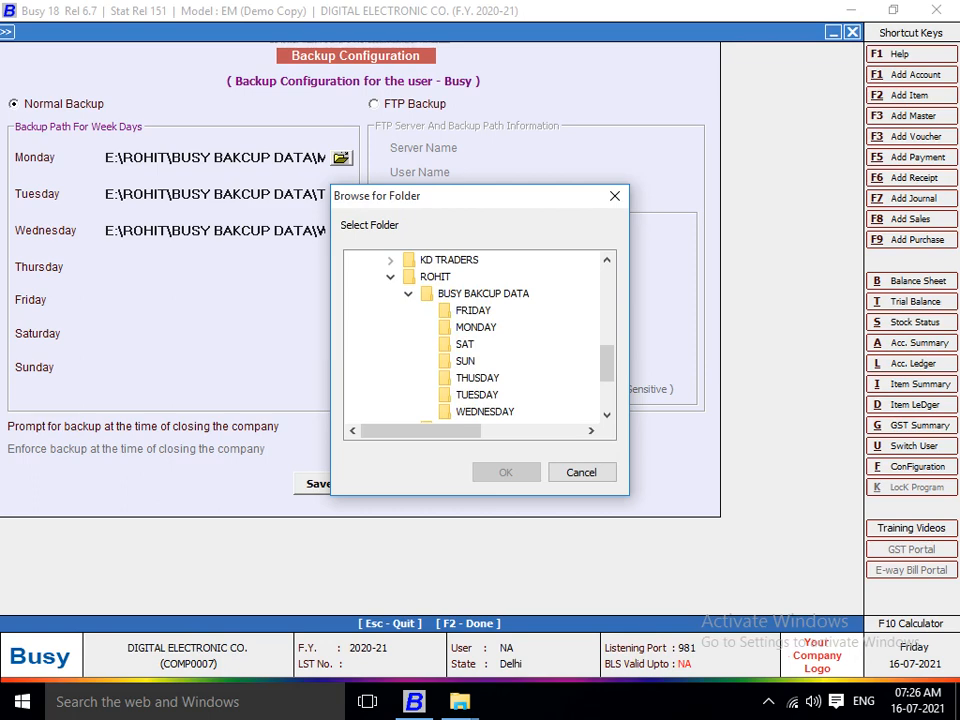
pyautogui.click(477, 378)
pyautogui.click(506, 472)
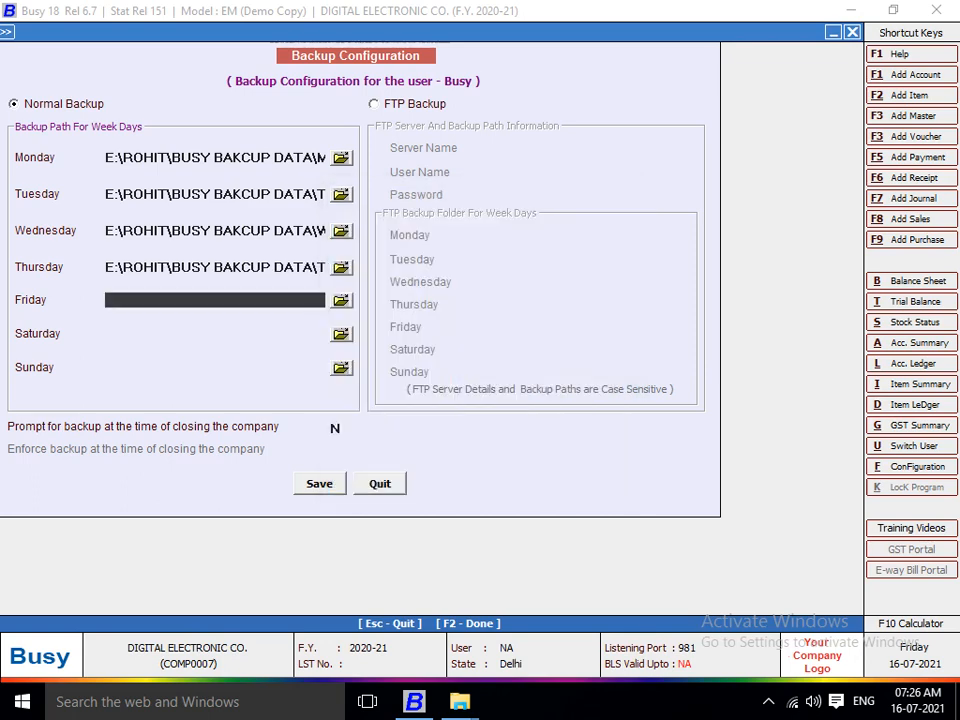
pyautogui.click(341, 300)
pyautogui.click(373, 412)
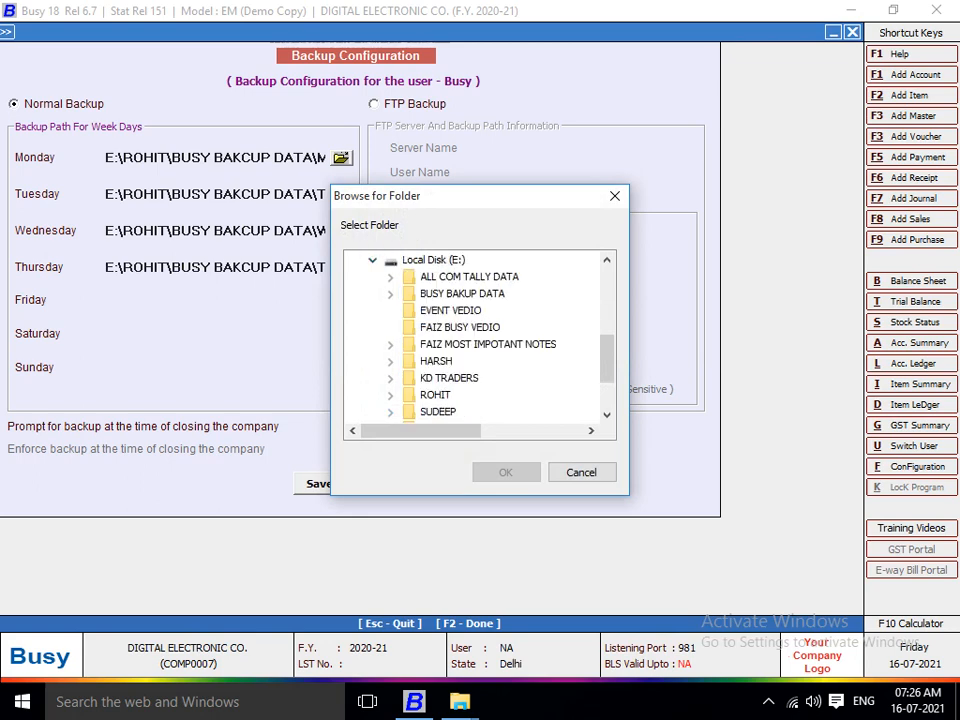
pyautogui.click(390, 395)
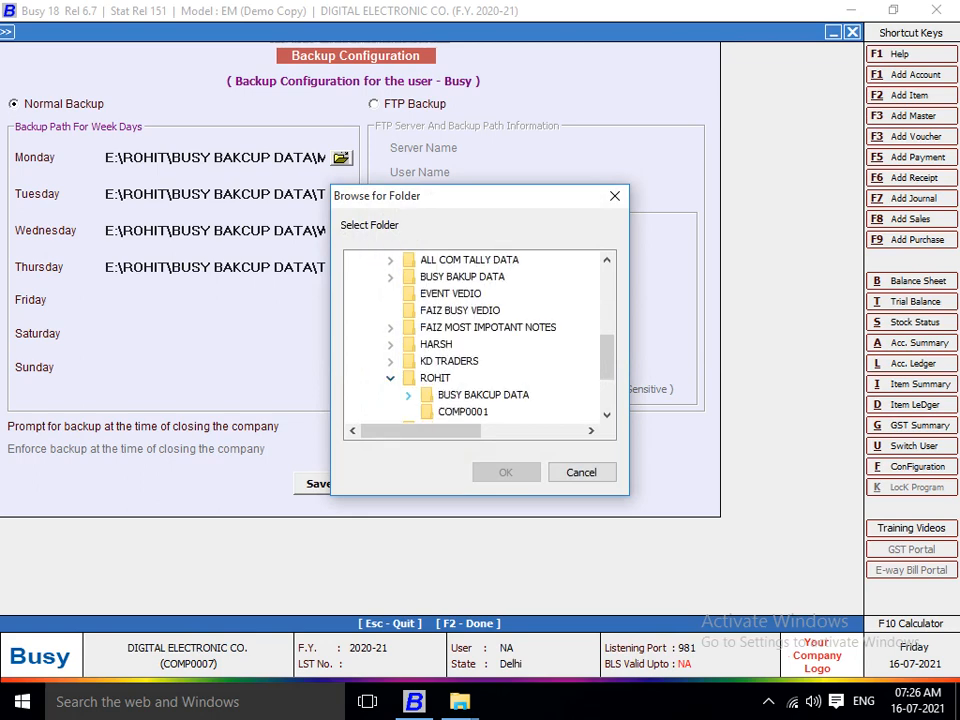
pyautogui.click(408, 395)
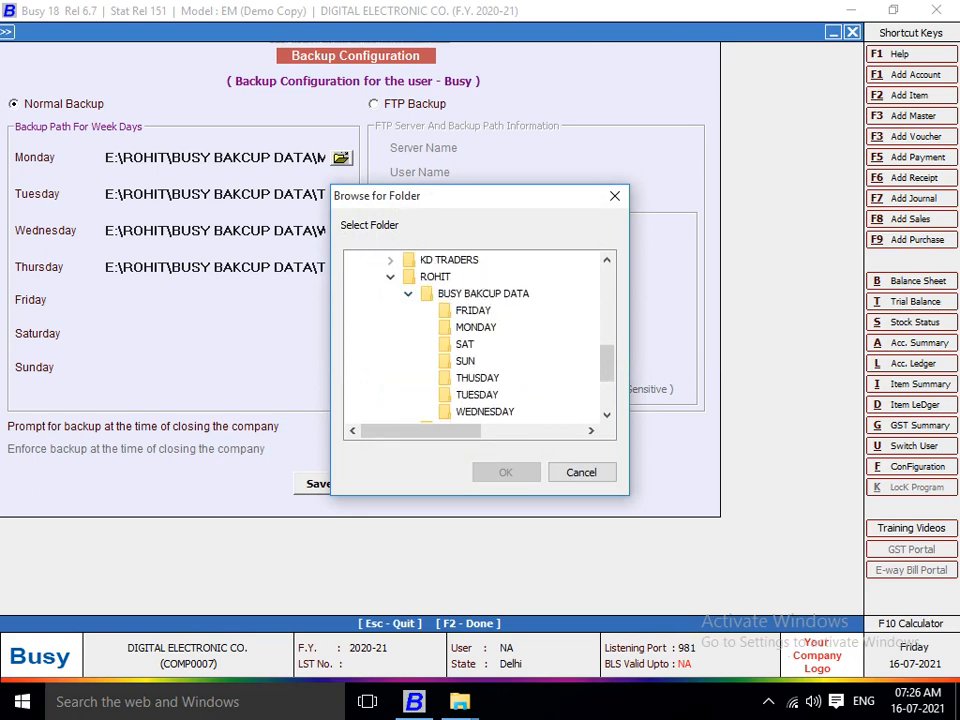
pyautogui.click(473, 311)
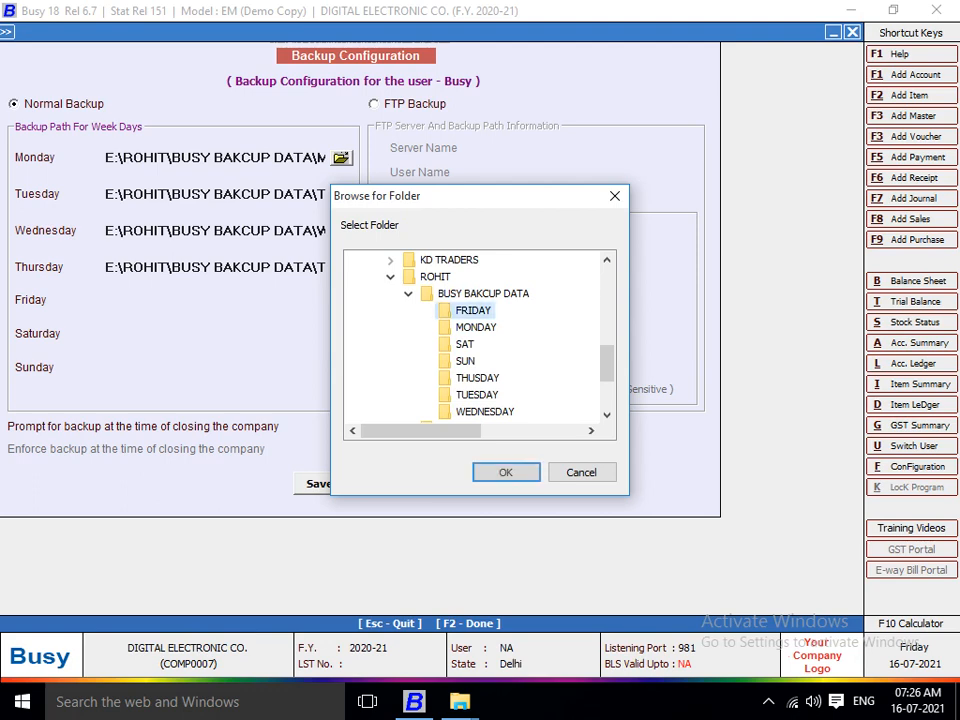
pyautogui.click(506, 472)
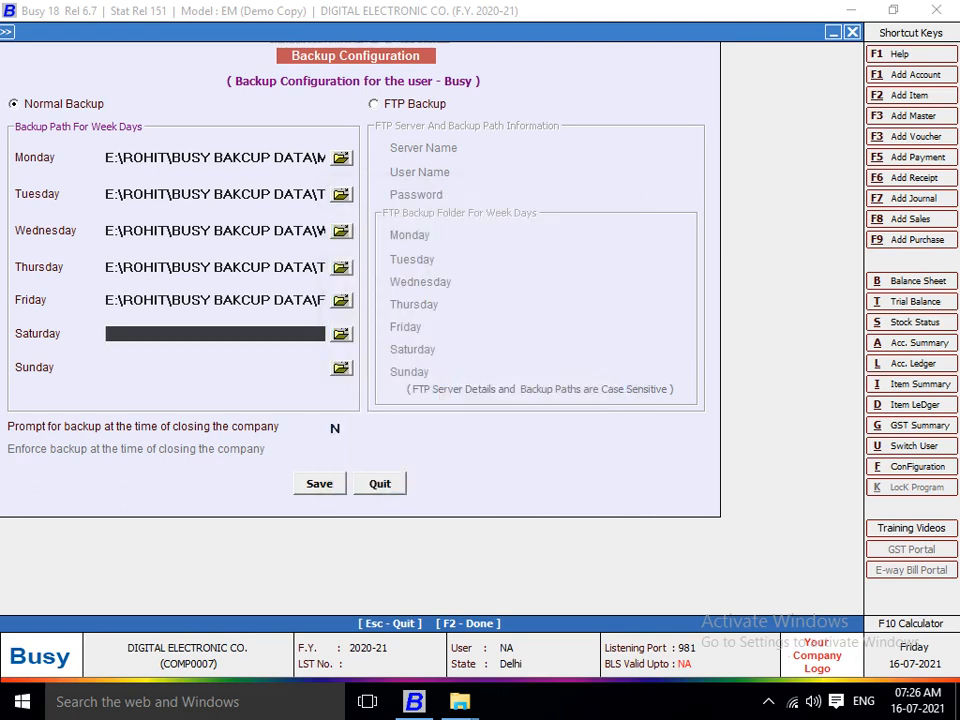
# Point the Saturday and Sunday backup paths to the SAT and SUN folders under E:\ROHIT\BUSY BAKCUP DATA.
pyautogui.click(342, 334)
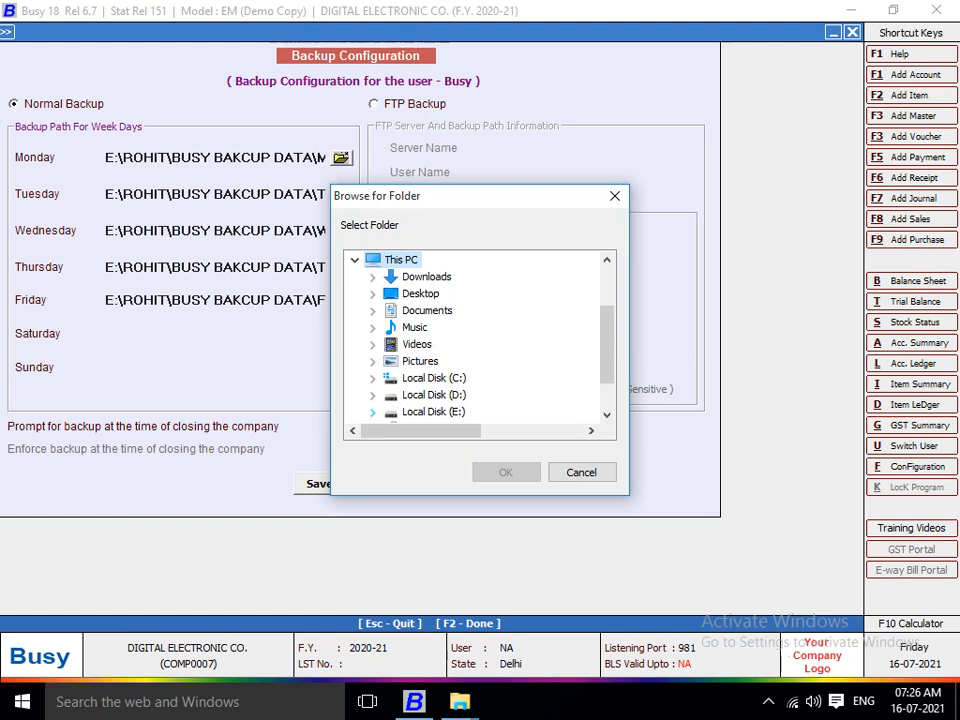
pyautogui.click(373, 411)
pyautogui.click(390, 395)
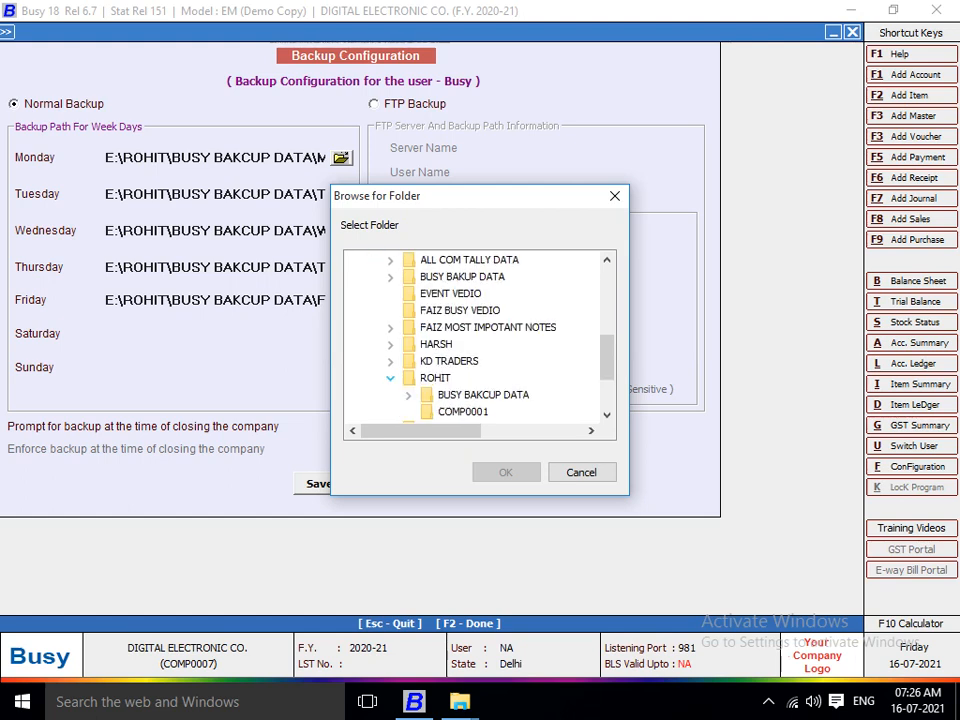
pyautogui.click(408, 395)
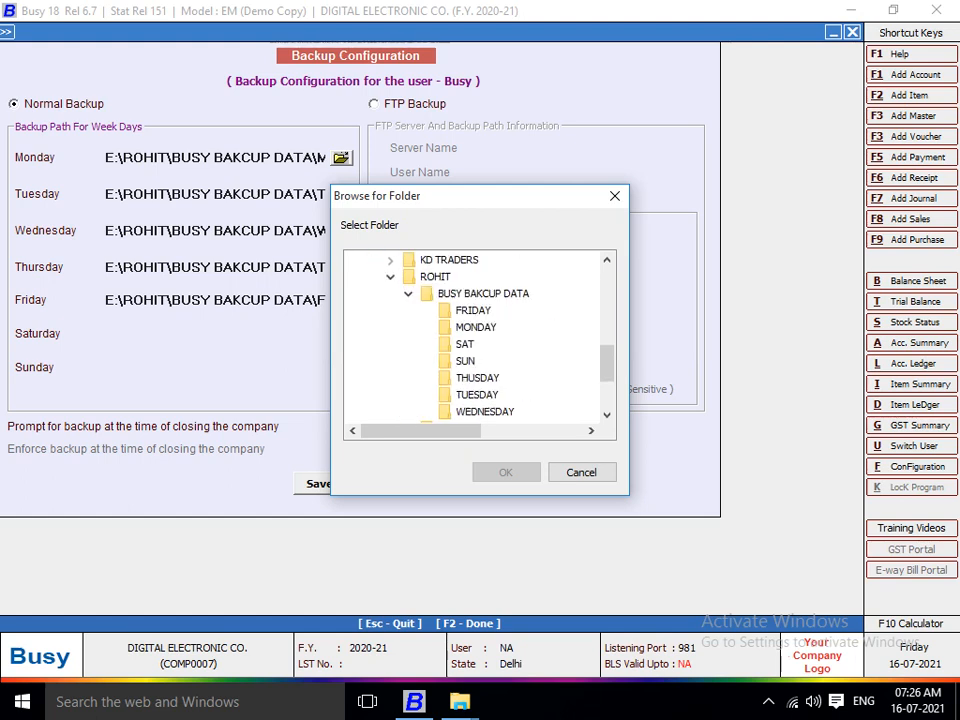
pyautogui.click(465, 344)
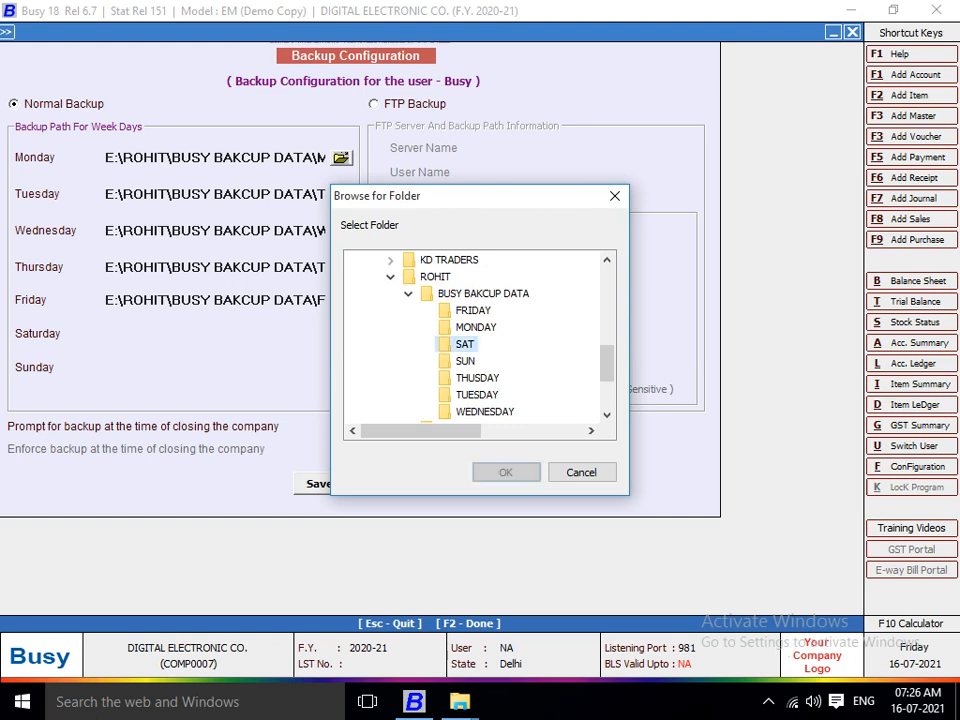
pyautogui.click(506, 472)
pyautogui.click(341, 368)
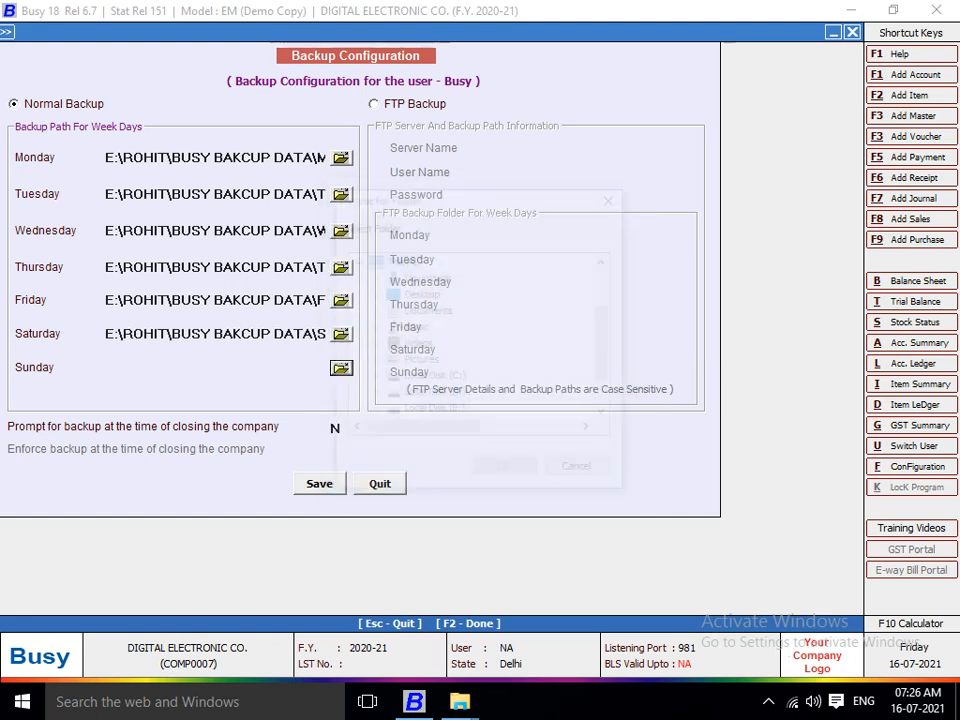
pyautogui.click(372, 411)
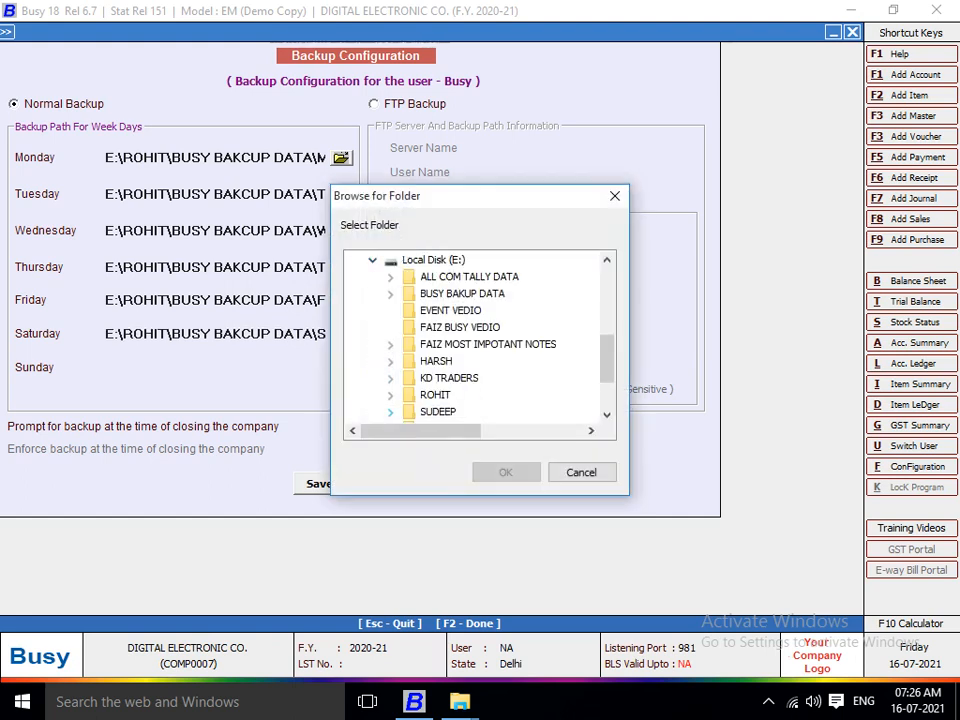
pyautogui.click(390, 394)
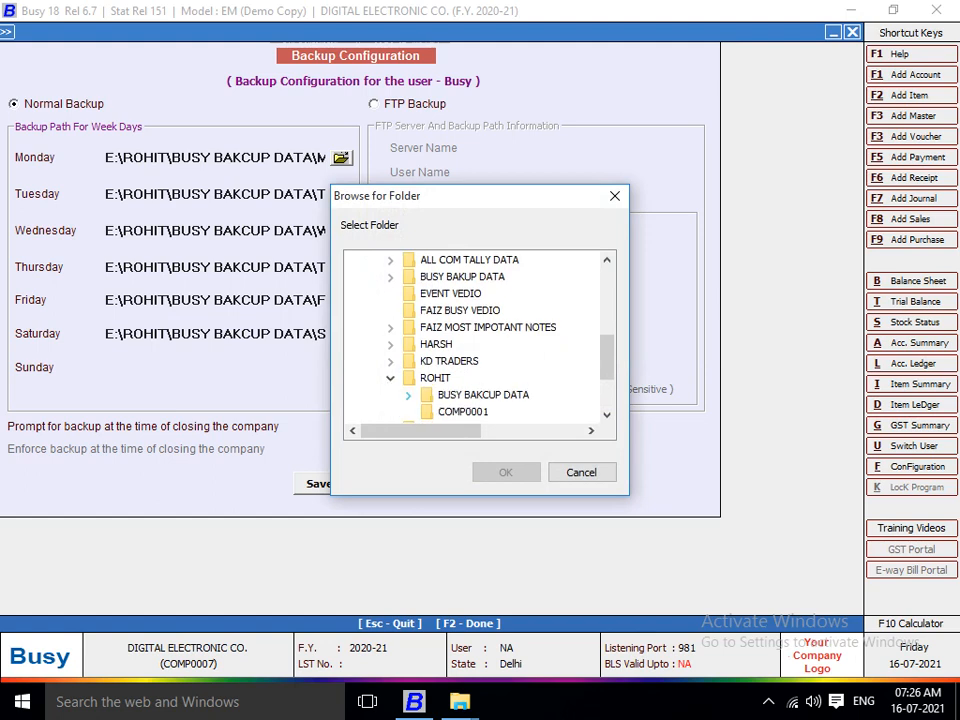
pyautogui.click(408, 395)
pyautogui.click(465, 361)
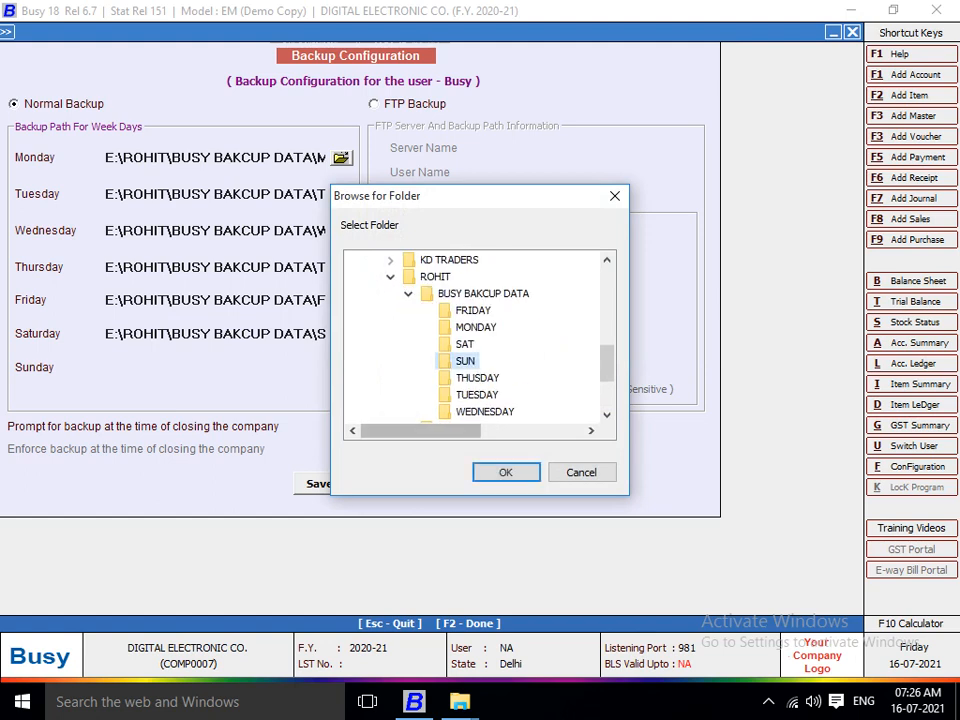
pyautogui.press('Return')
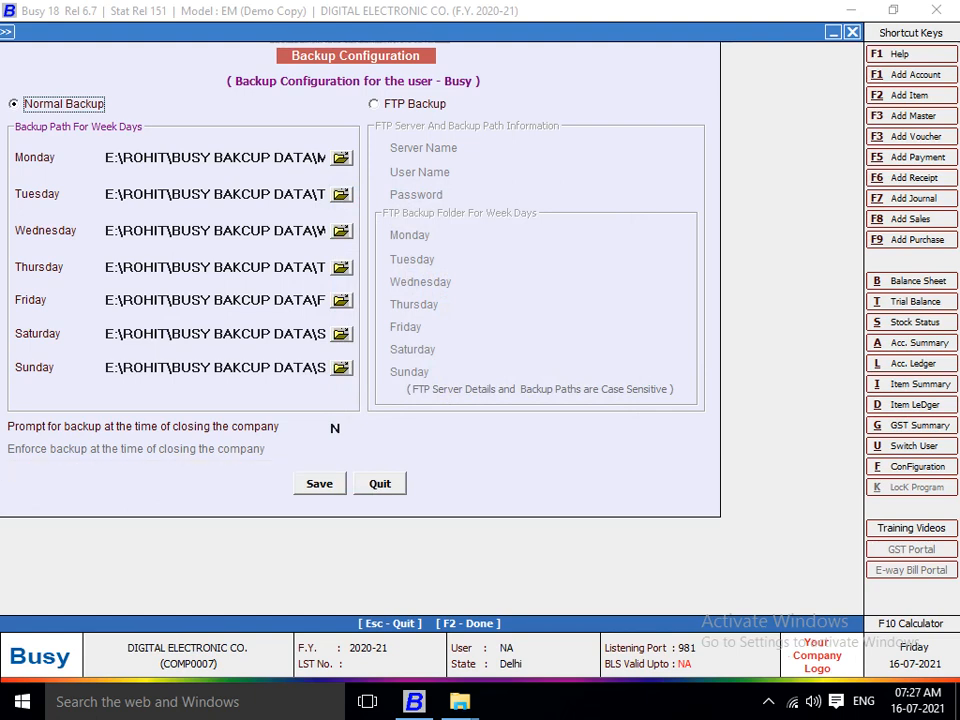
# Set Prompt for backup and Enforce backup to Y, and save the backup configuration with F2.
pyautogui.click(344, 428)
pyautogui.write('Y')
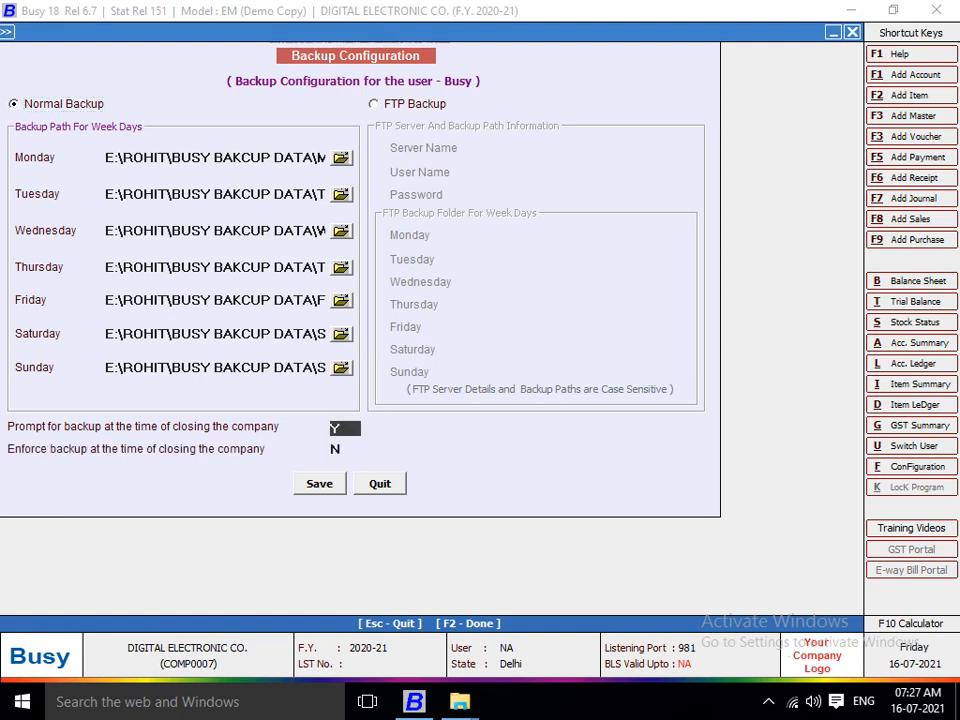
pyautogui.press('Return')
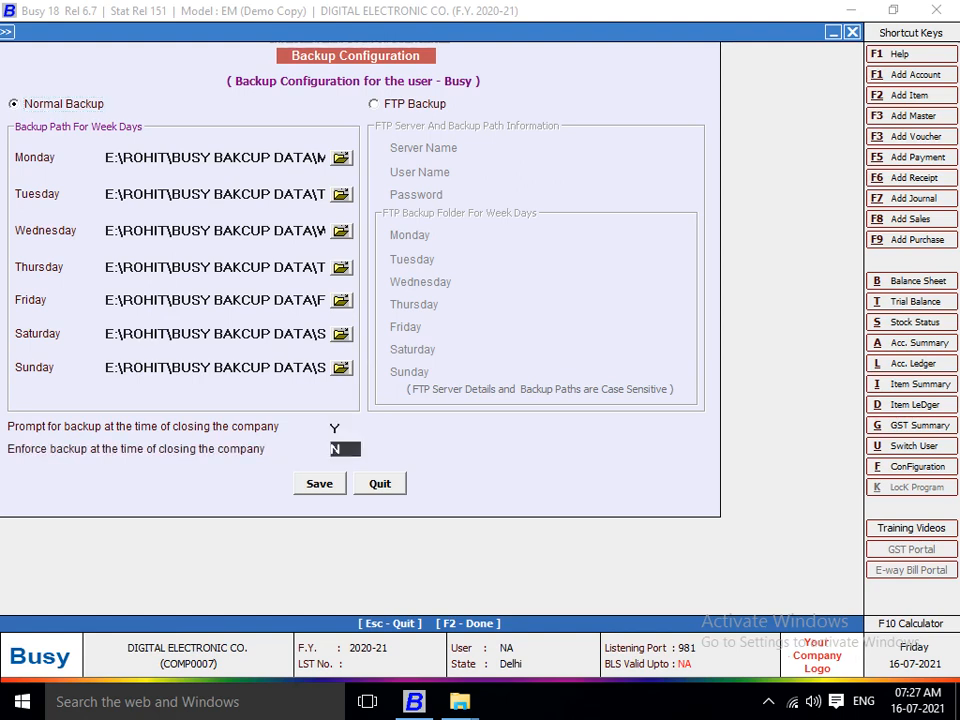
pyautogui.write('Y')
pyautogui.press('F2')
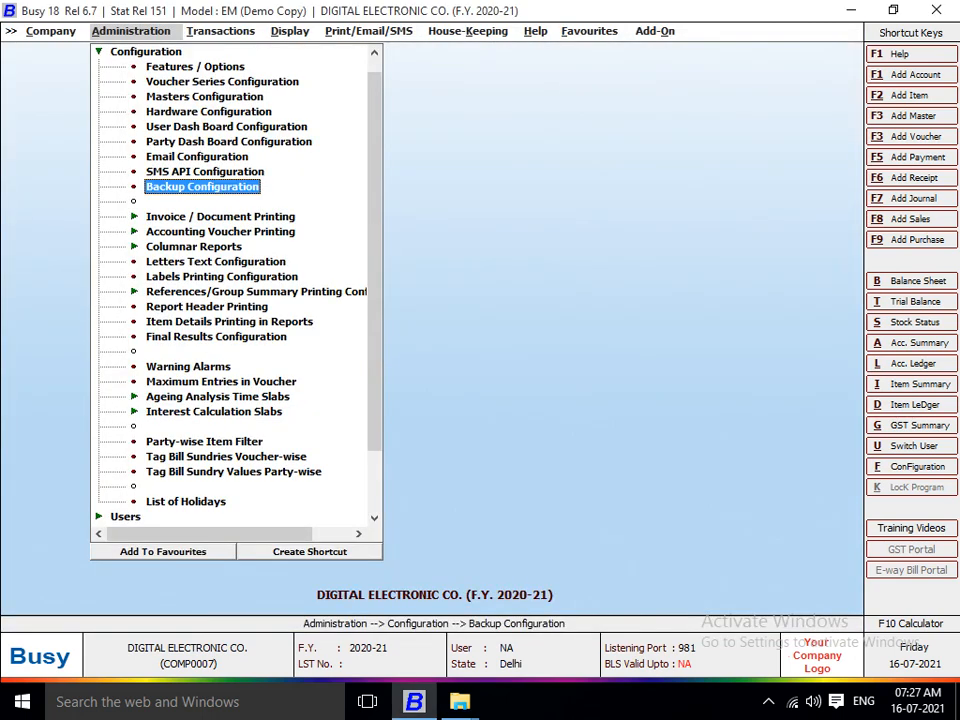
# Back out of the administration menus and close the current company to trigger a backup.
pyautogui.press('Escape')
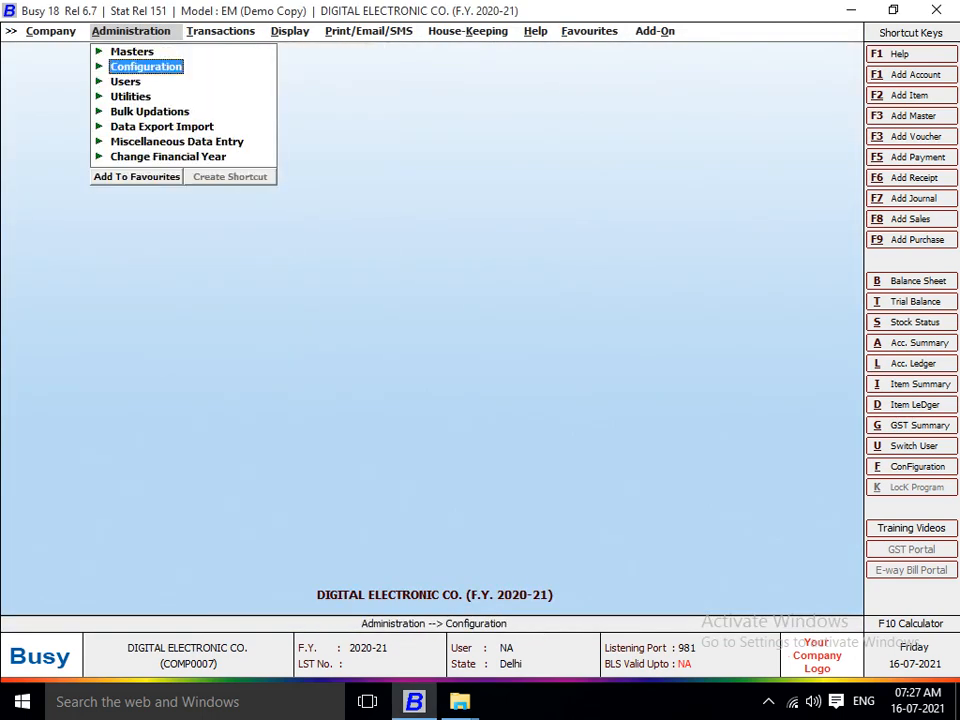
pyautogui.press('Escape')
pyautogui.press('Left')
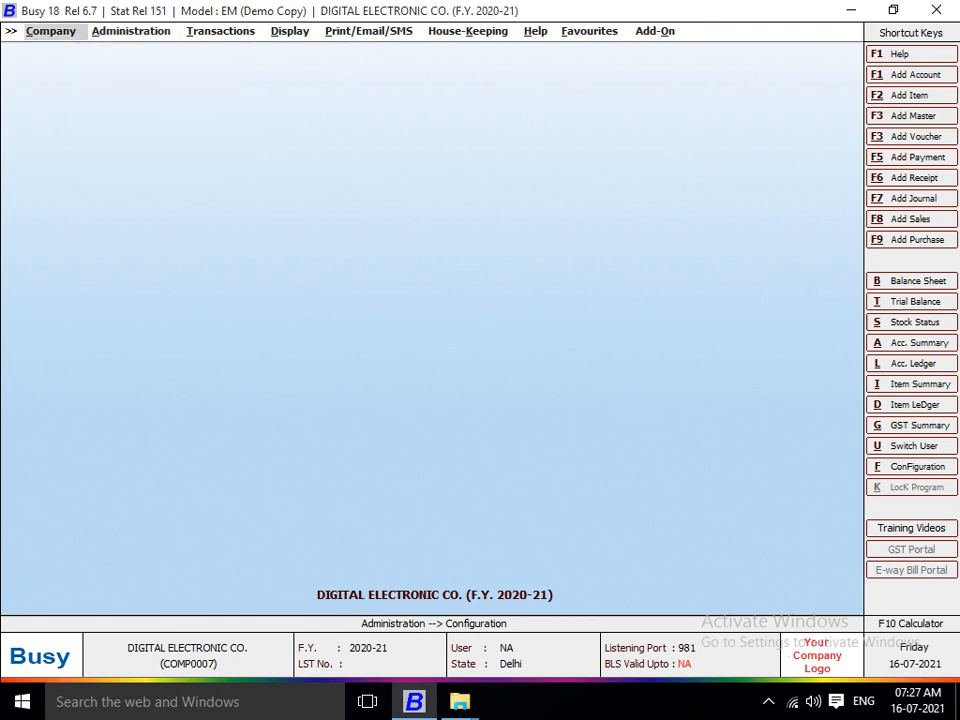
pyautogui.press('Return')
pyautogui.press('Return')
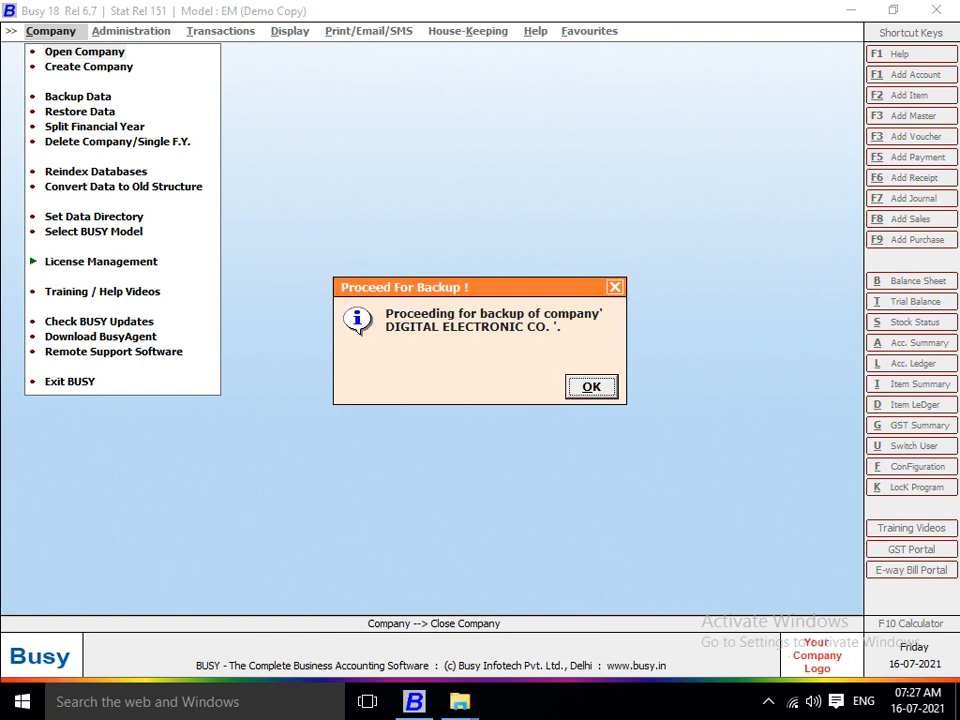
# Back up DIGITAL ELECTRONIC CO. for all financial years into the FRIDAY folder of BUSY BAKCUP DATA.
pyautogui.press('Return')
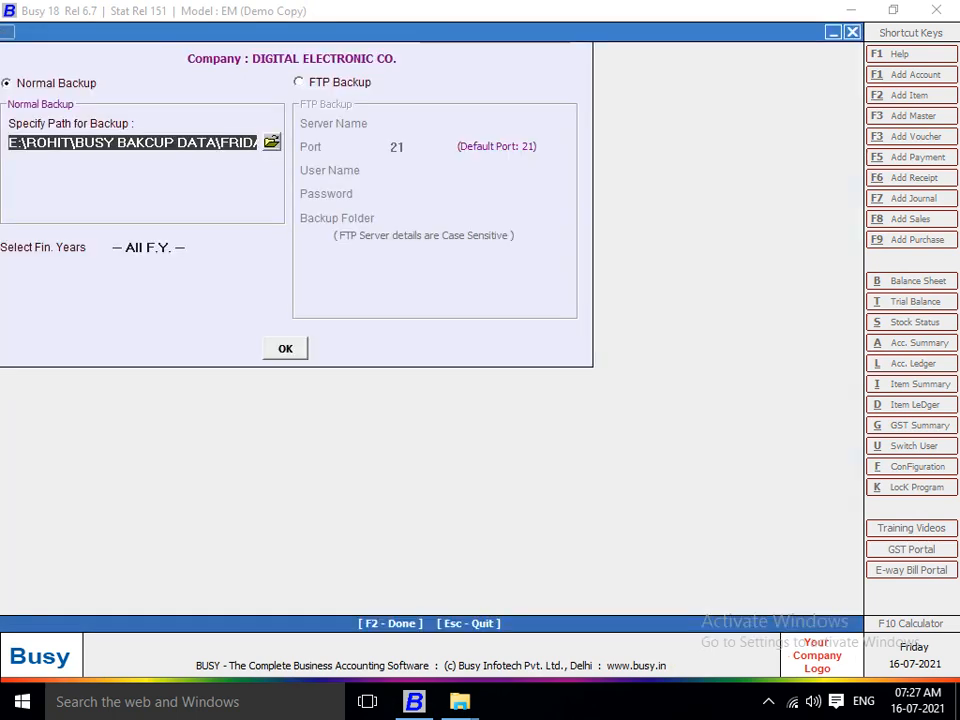
pyautogui.press('Escape')
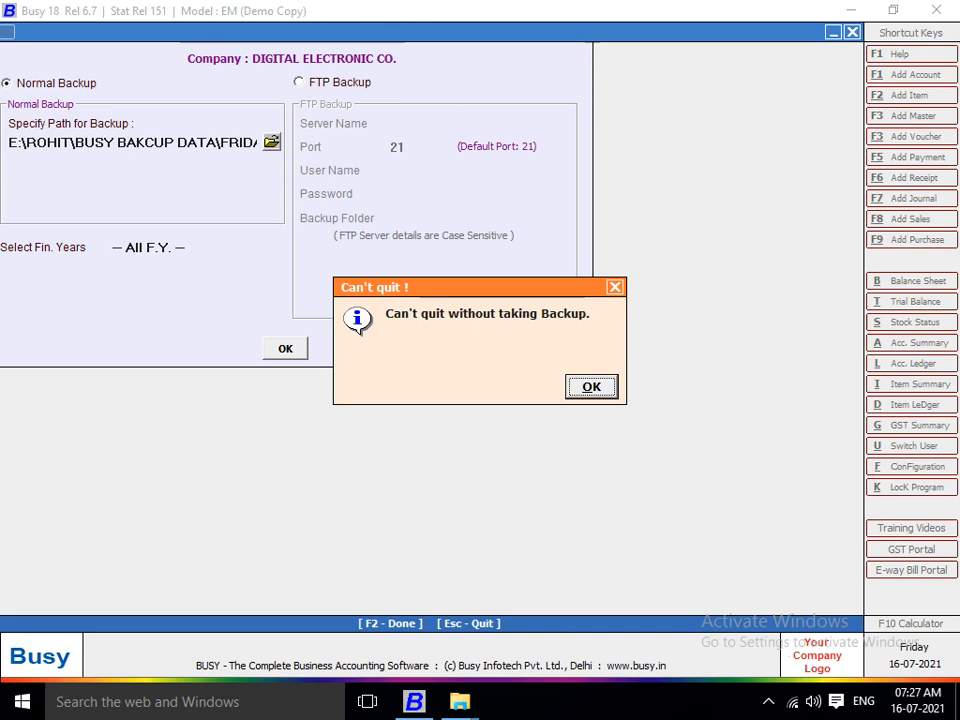
pyautogui.press('Return')
pyautogui.press('Return')
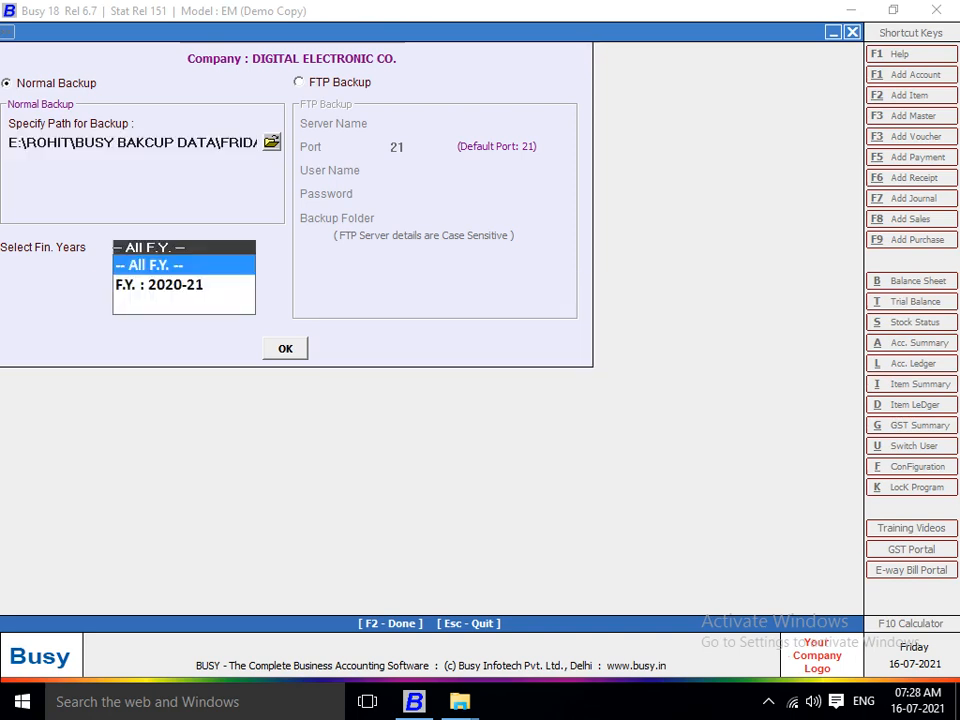
pyautogui.press('Return')
pyautogui.press('Return')
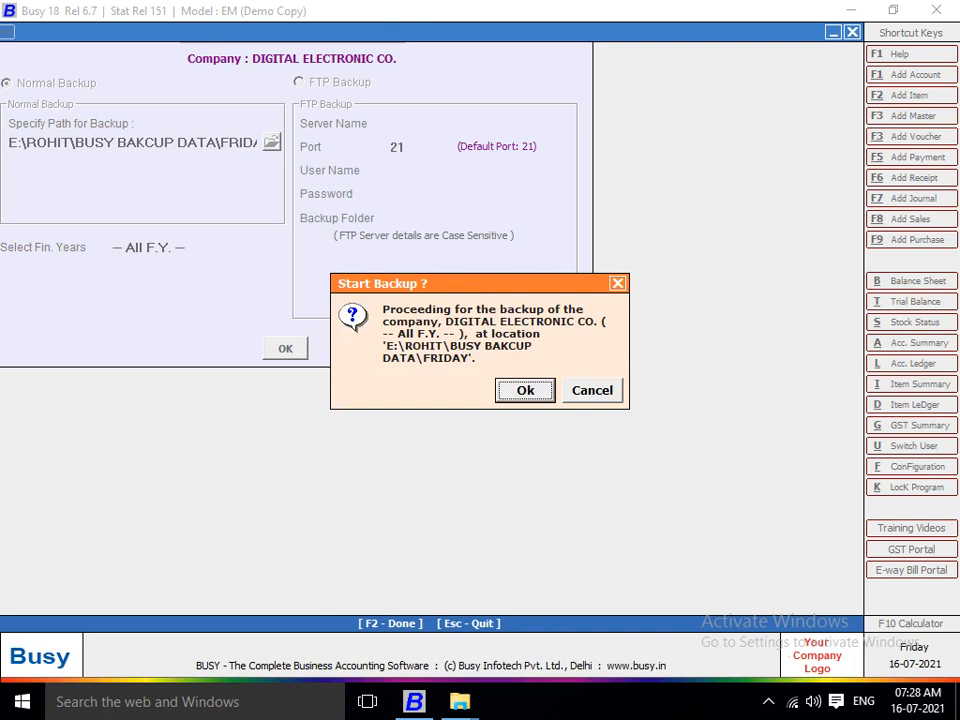
pyautogui.press('Return')
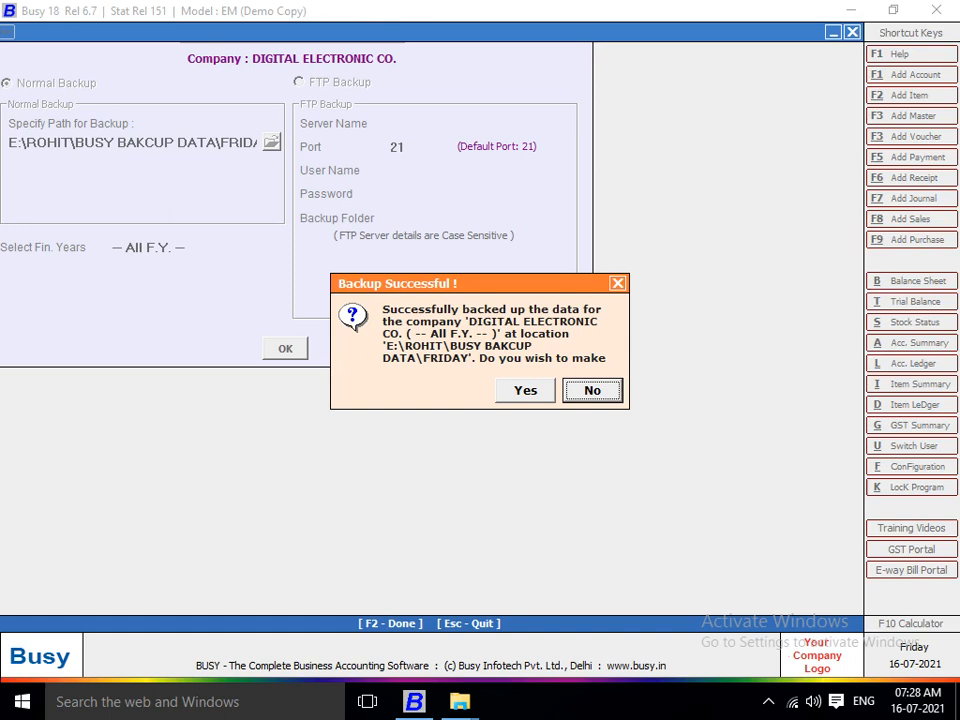
pyautogui.press('Return')
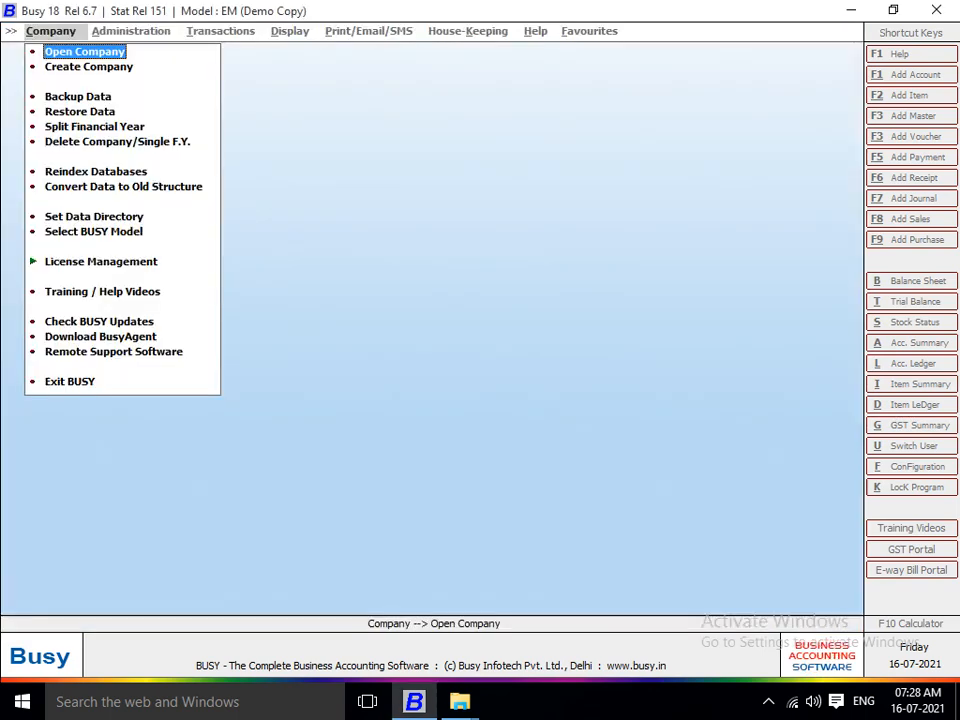
# Check that DATA.BKP and DISK1 are in BUSY BAKCUP DATA\FRIDAY, then close the folder window.
pyautogui.moveTo(459, 701)
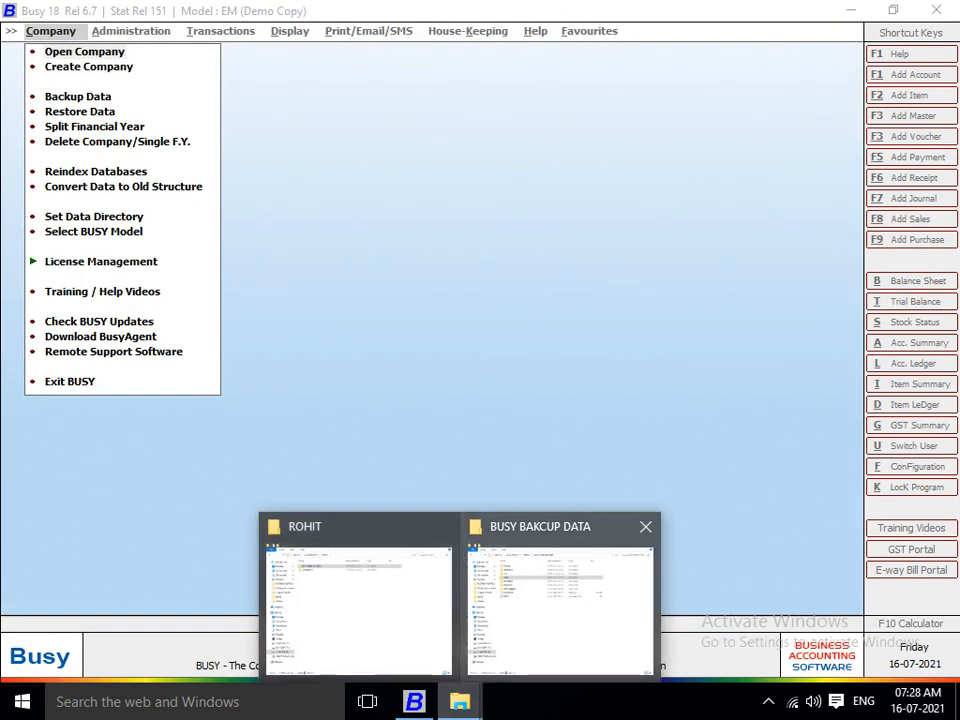
pyautogui.click(557, 610)
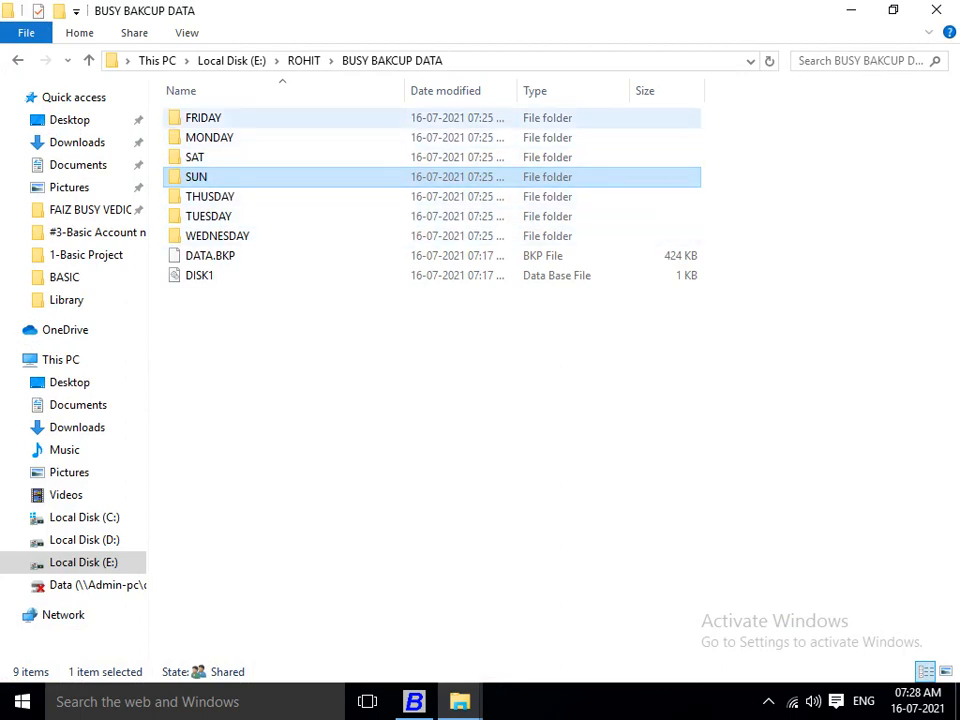
pyautogui.click(204, 118)
pyautogui.doubleClick(204, 118)
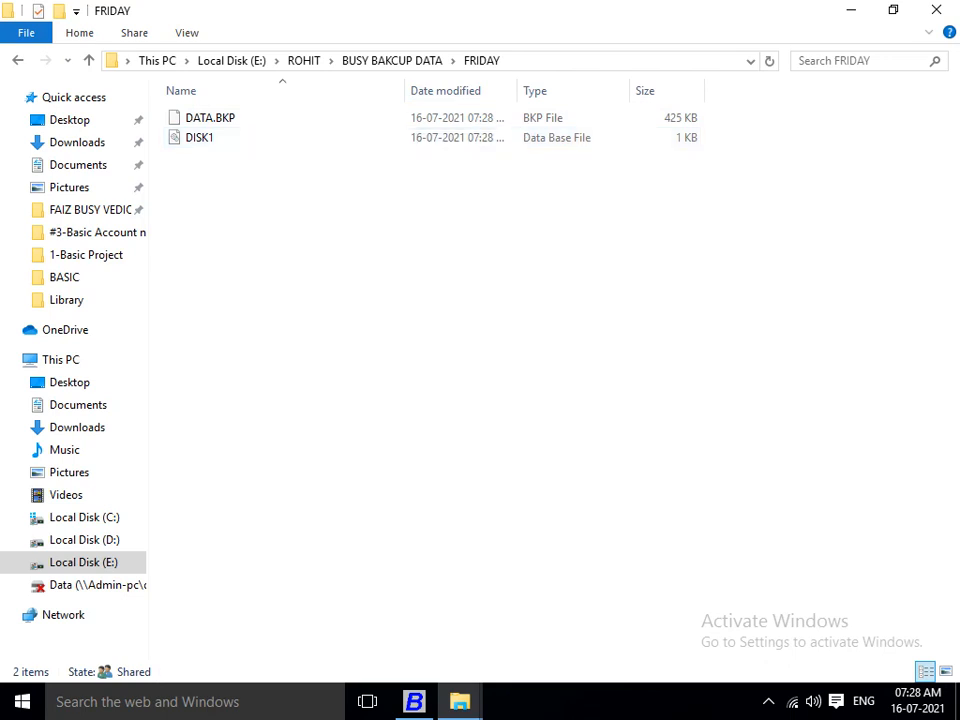
pyautogui.click(937, 10)
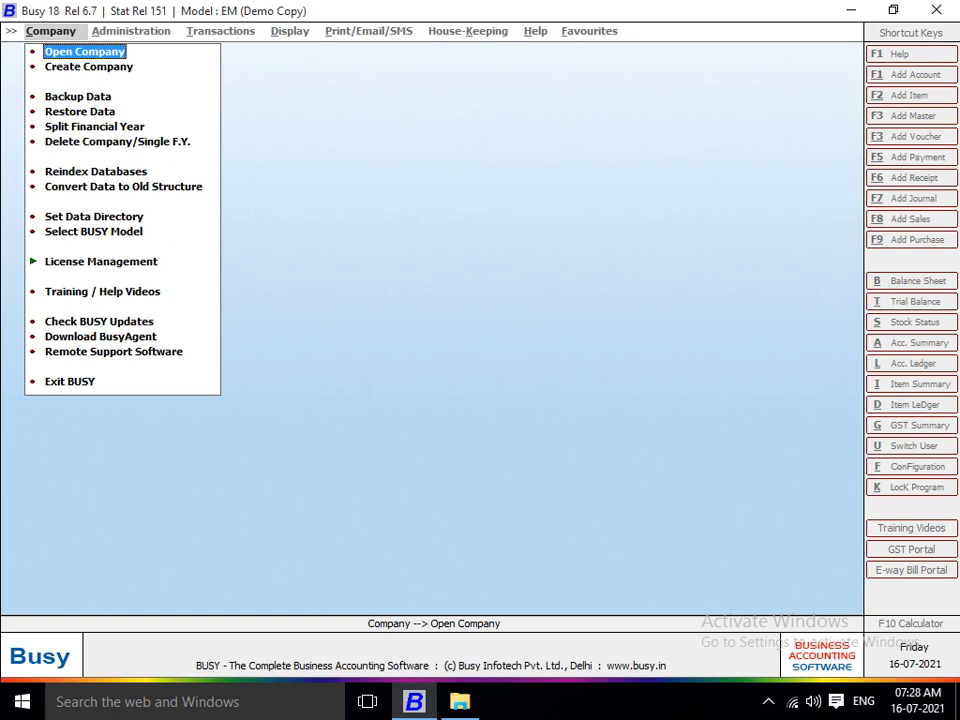
# List the companies to open, highlight K.D.TRADERS, then show the Windows desktop.
pyautogui.press('Return')
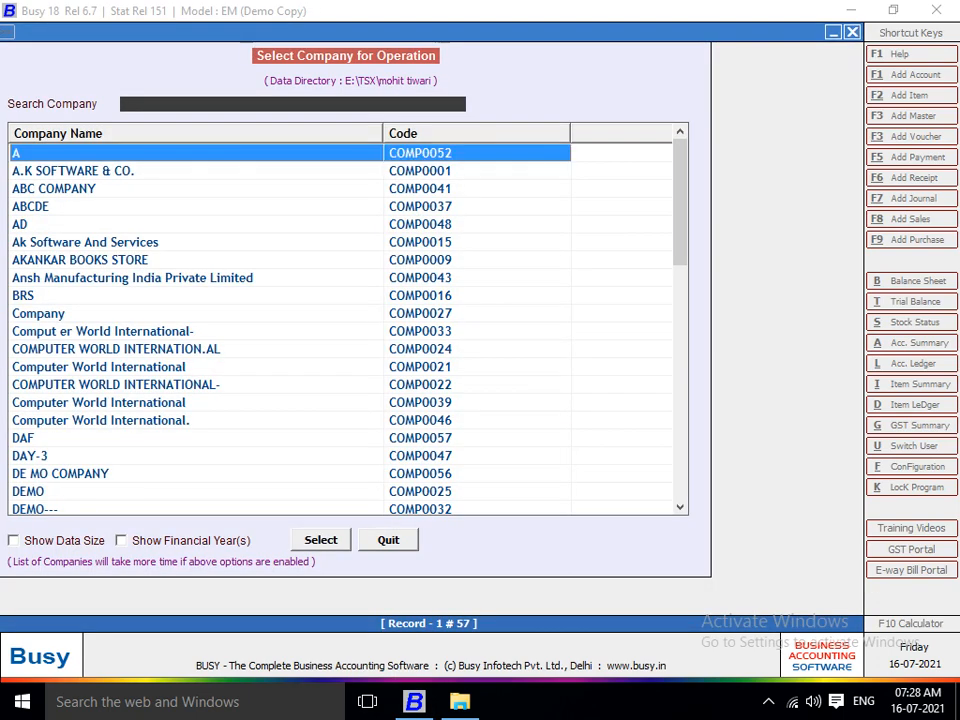
pyautogui.write('k')
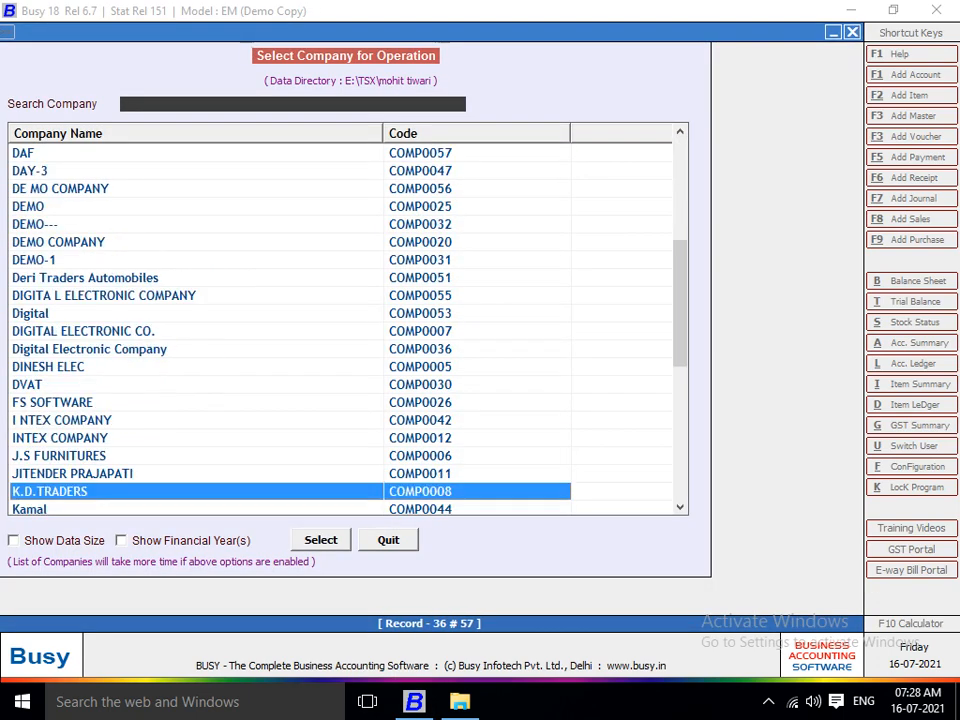
pyautogui.press('Down')
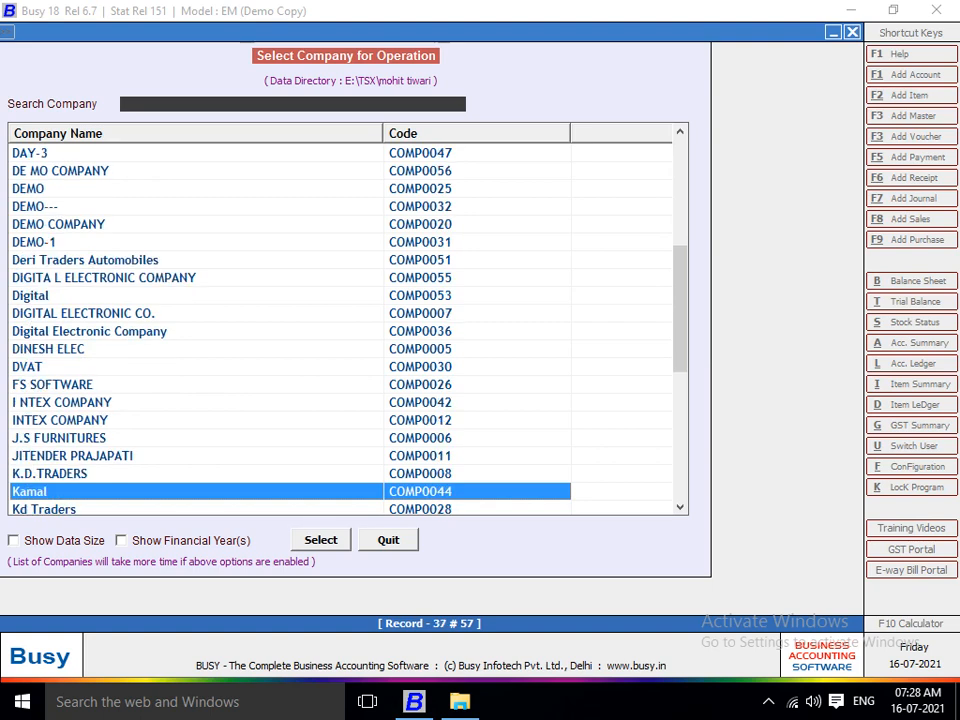
pyautogui.press('Up')
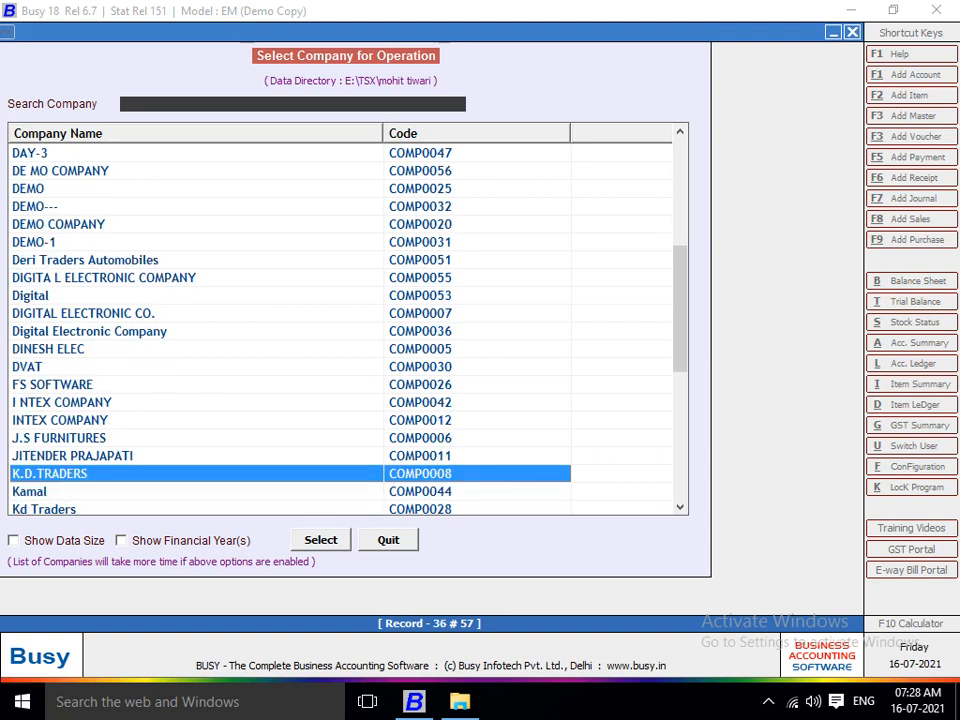
pyautogui.press('super+d')
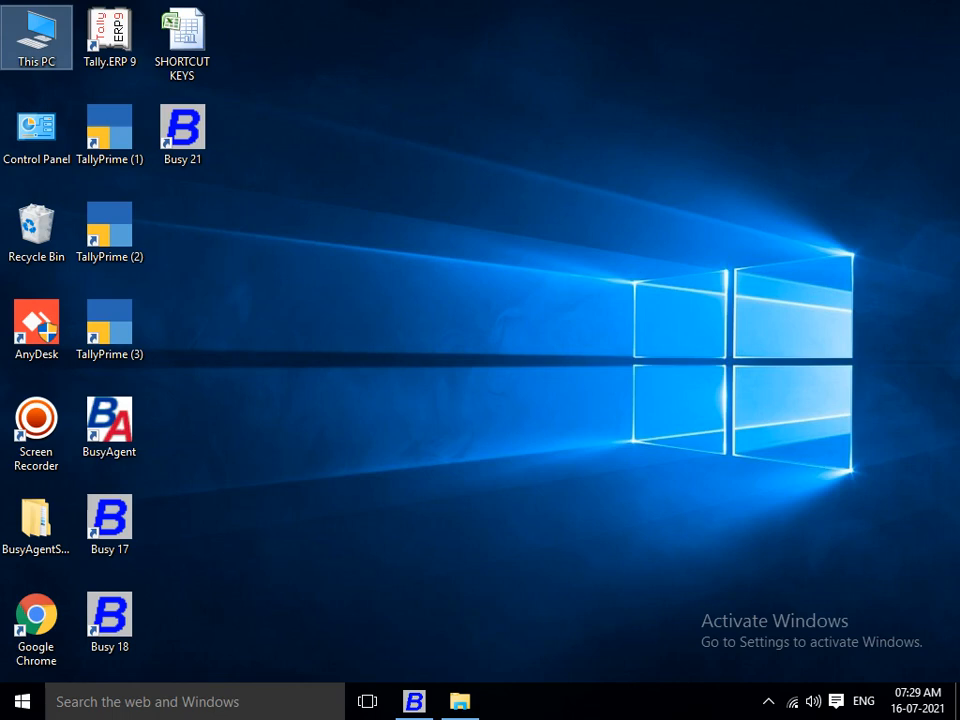
# Launch Google Chrome from its desktop shortcut.
pyautogui.press('Down')
pyautogui.press('Down')
pyautogui.press('Down')
pyautogui.press('Down')
pyautogui.press('Down')
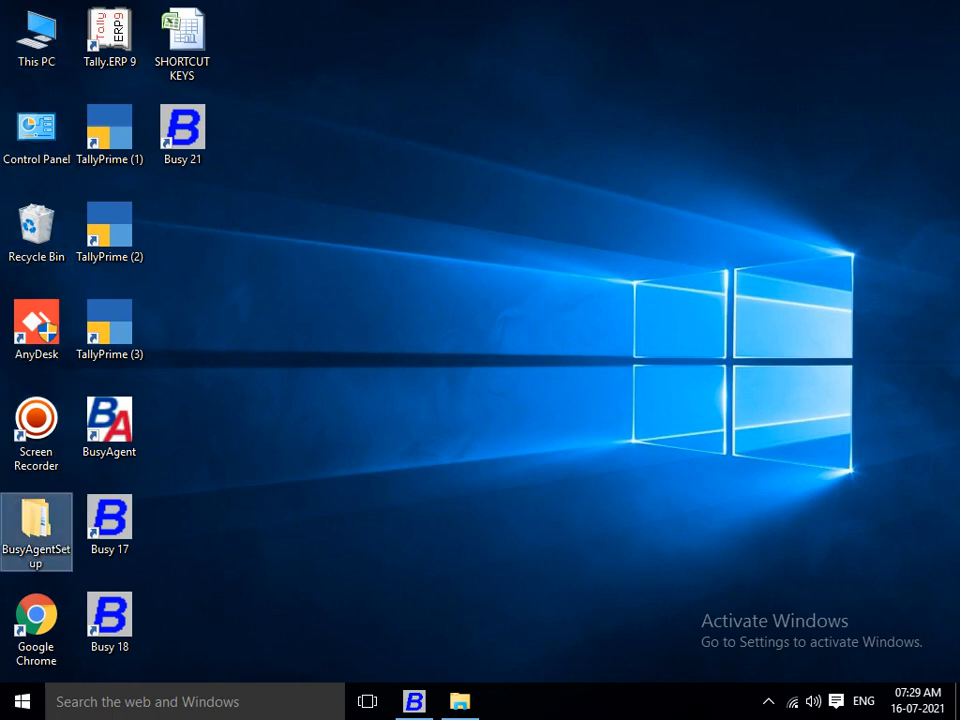
pyautogui.press('Up')
pyautogui.press('Right')
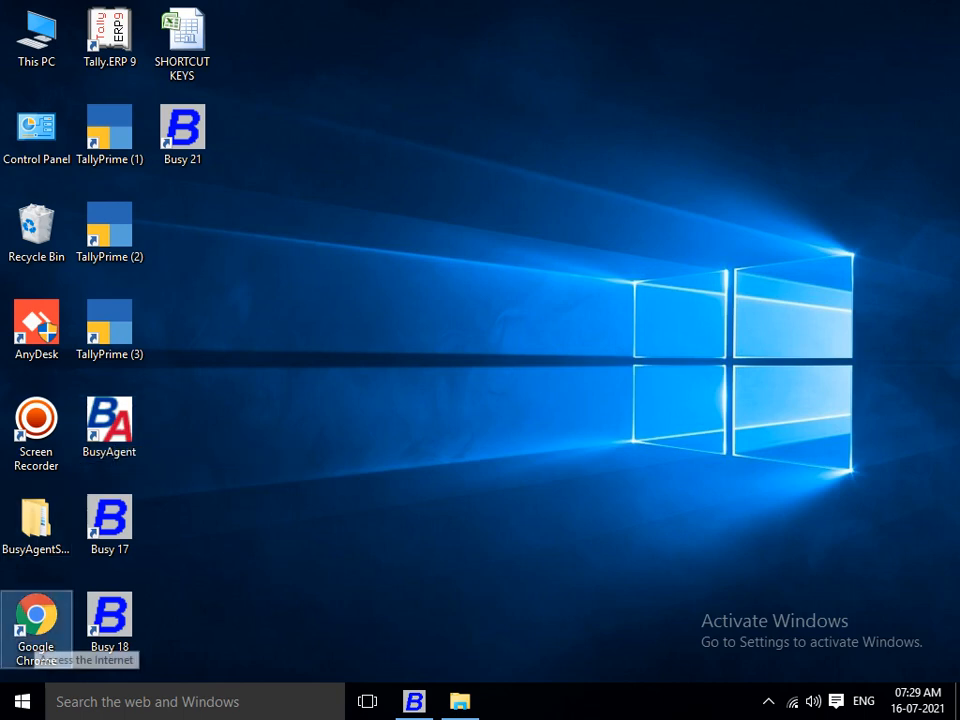
pyautogui.doubleClick(36, 625)
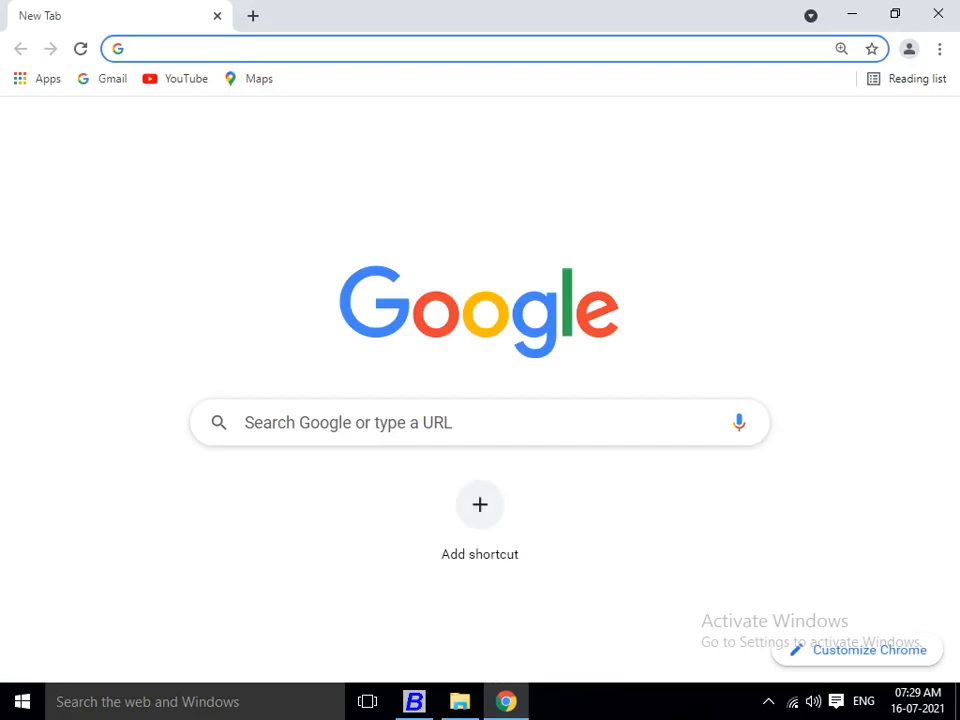
# Open busywin.com's Download Section of BUSY, then move the BusyAgent desktop shortcut below Busy 21.
pyautogui.click(380, 423)
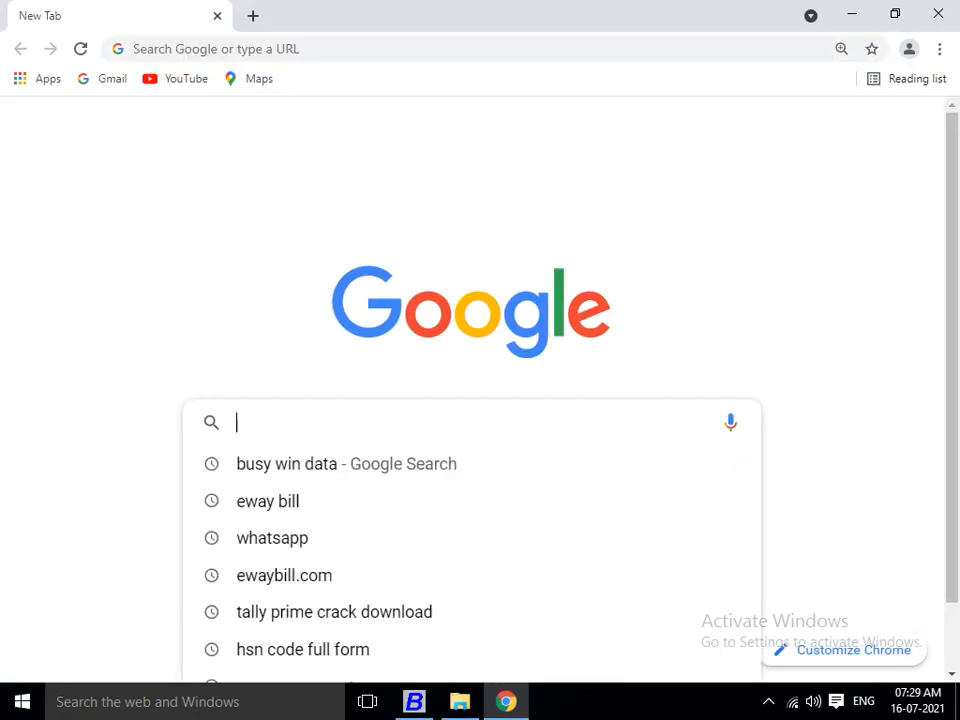
pyautogui.click(287, 463)
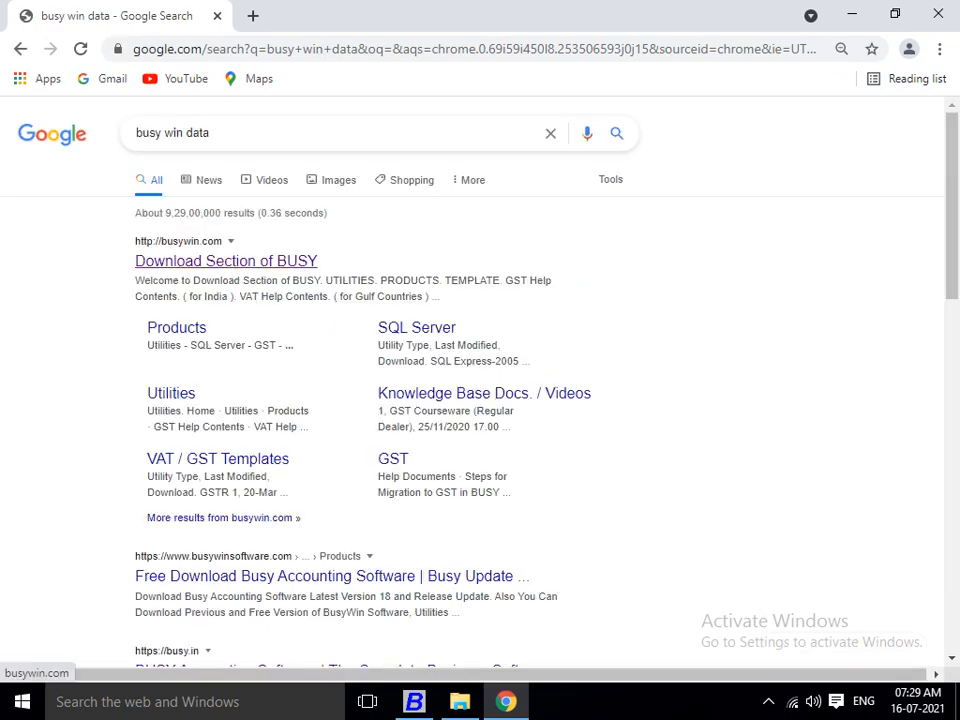
pyautogui.click(226, 261)
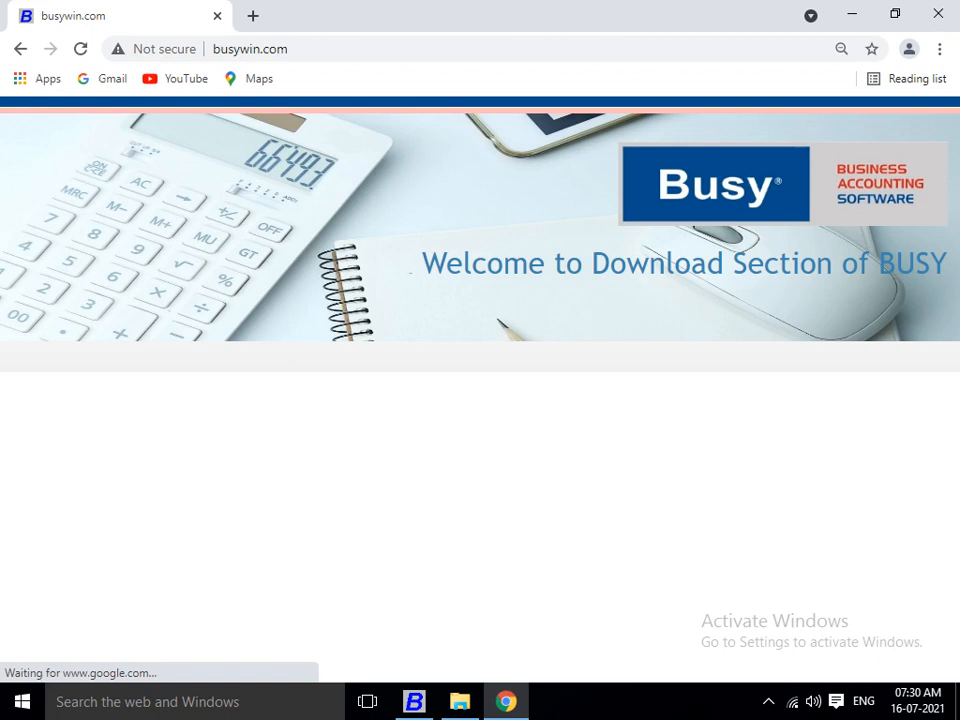
pyautogui.press('super+d')
pyautogui.moveTo(110, 422); pyautogui.dragTo(194, 244)
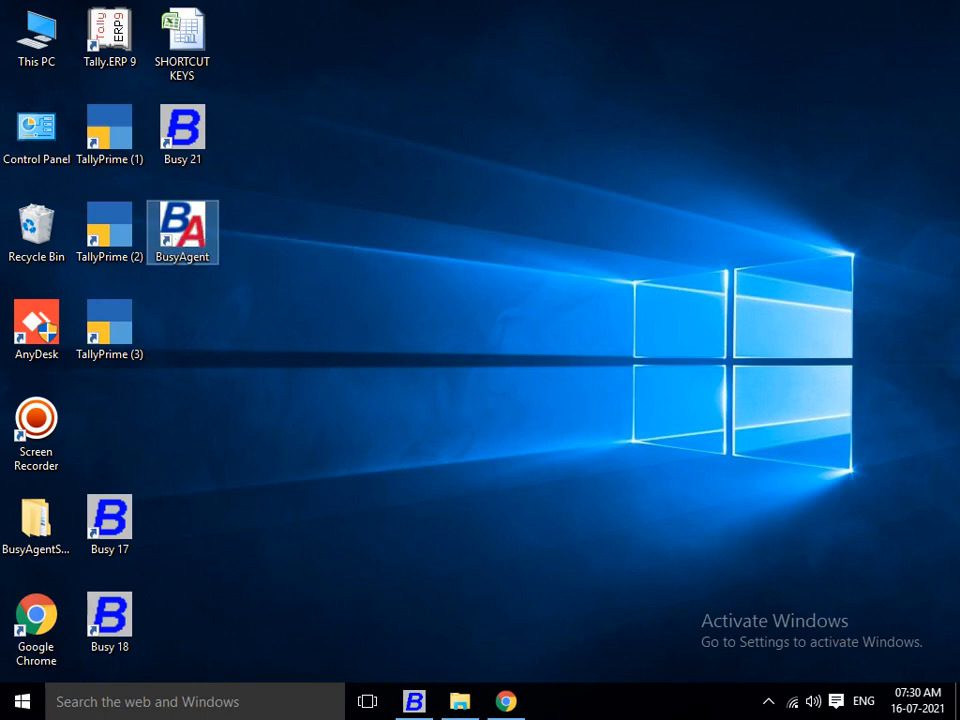
# Launch BusyAgent from its desktop shortcut and open its General Configuration.
pyautogui.rightClick(177, 223)
pyautogui.click(222, 237)
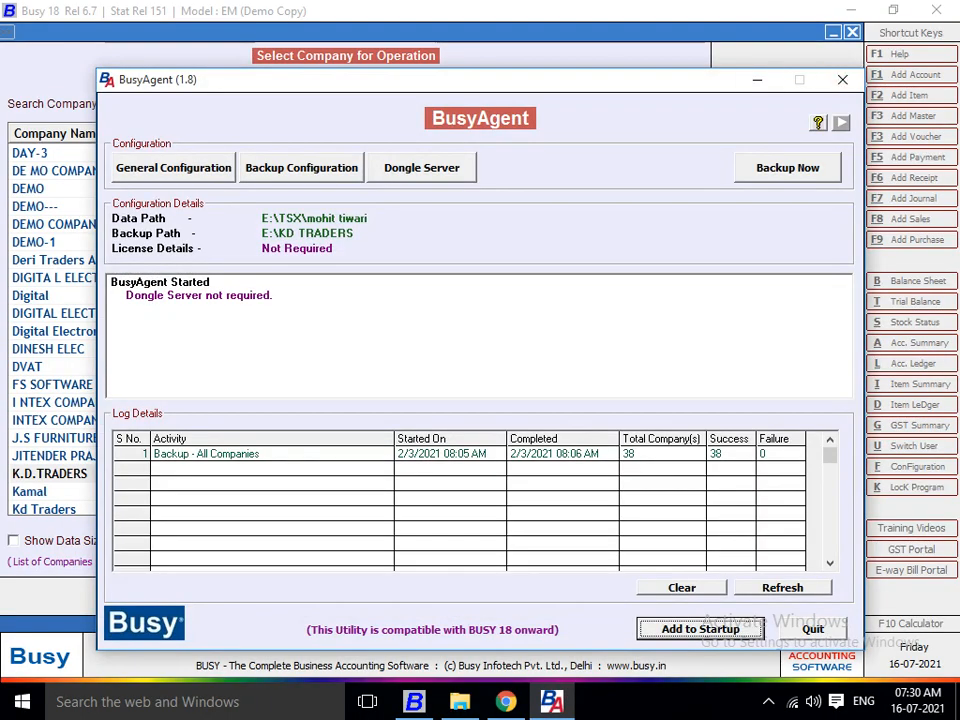
pyautogui.press('super+d')
pyautogui.click(551, 702)
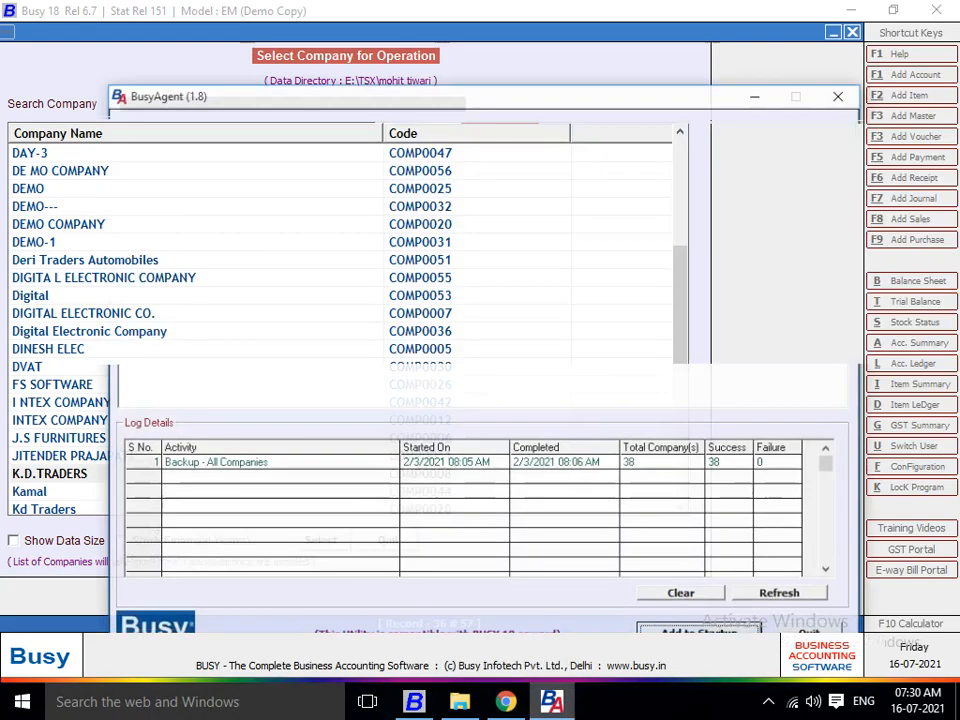
pyautogui.moveTo(505, 702)
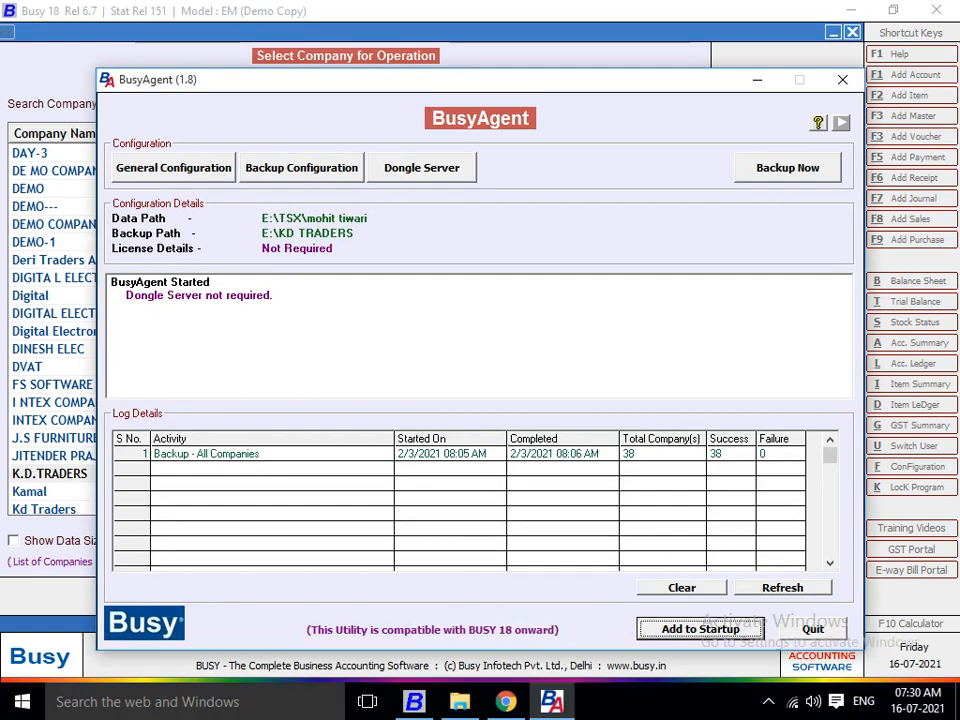
pyautogui.click(173, 168)
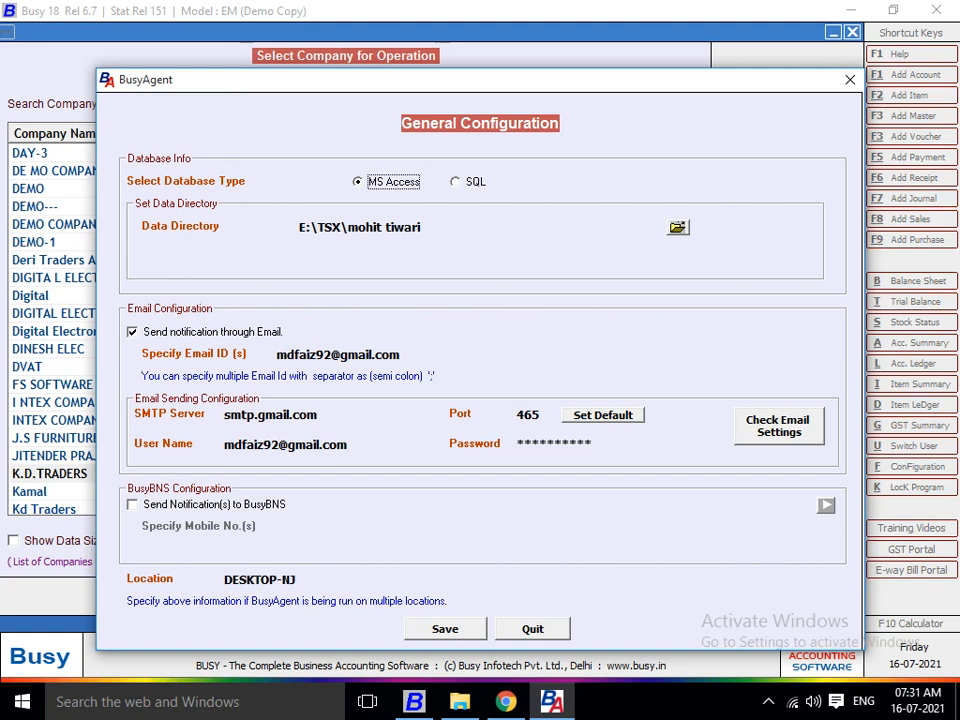
# Set BusyAgent's data directory to the ROHIT folder on Local Disk (E:).
pyautogui.moveTo(457, 80); pyautogui.dragTo(424, 63)
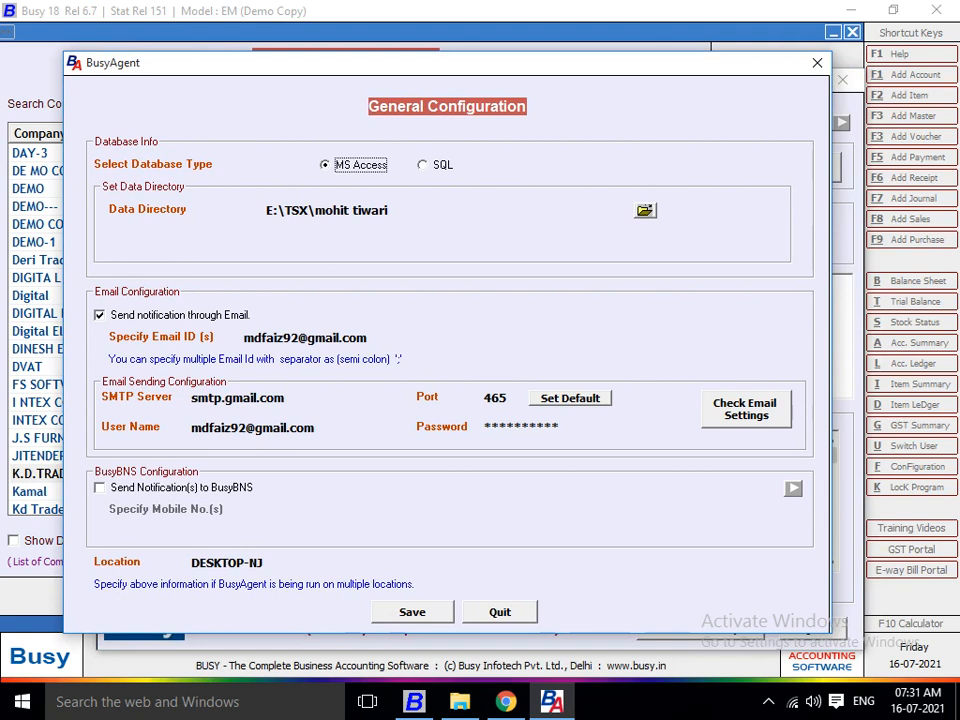
pyautogui.click(645, 211)
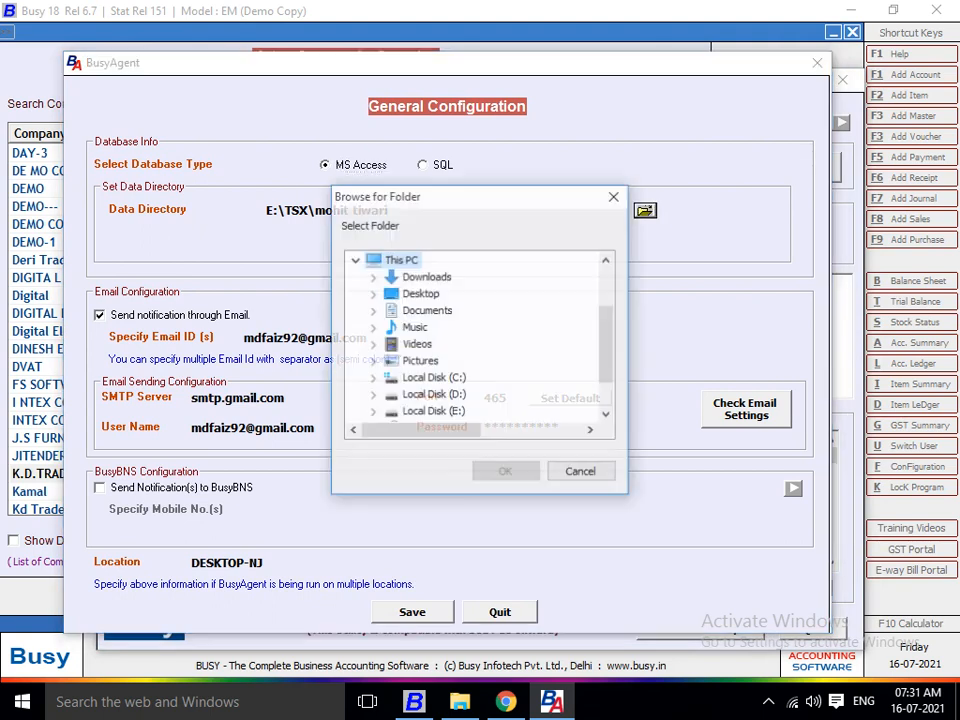
pyautogui.click(373, 412)
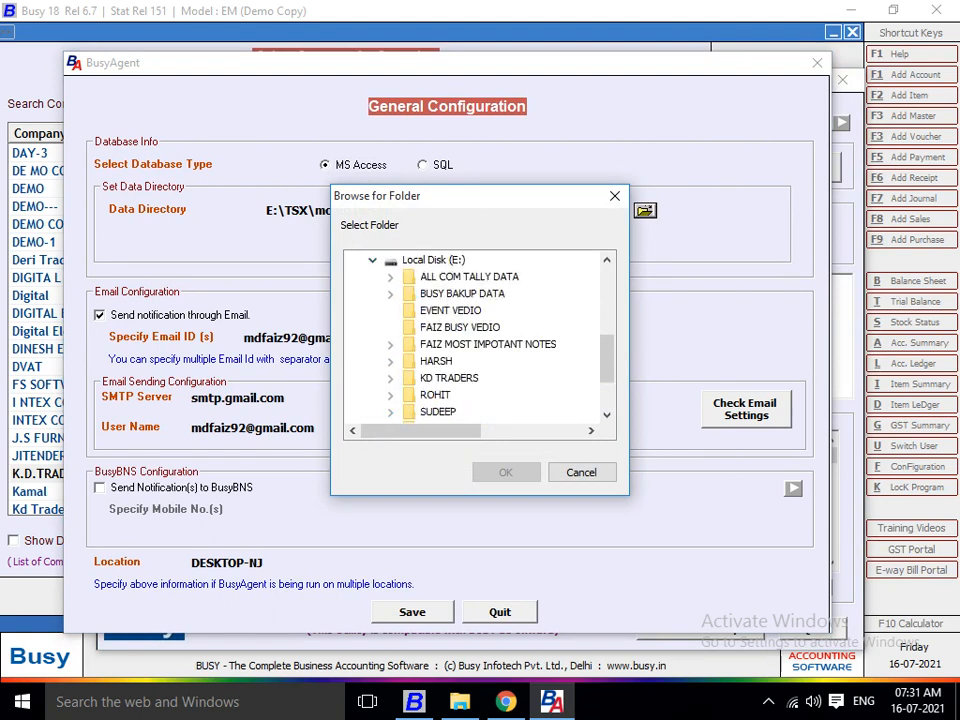
pyautogui.click(390, 395)
pyautogui.click(435, 378)
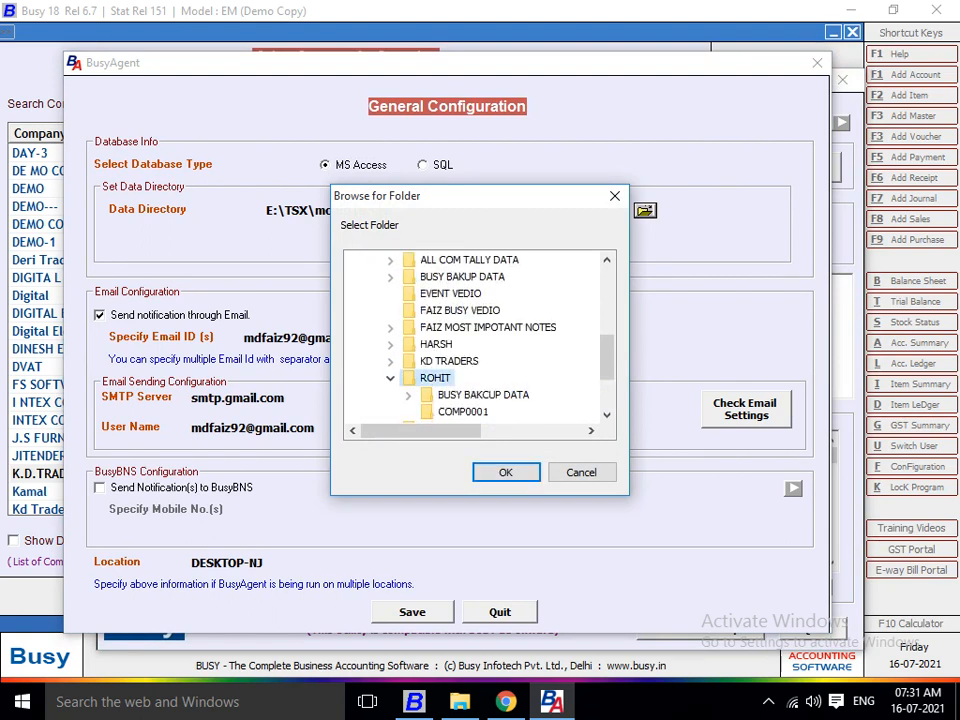
pyautogui.click(505, 472)
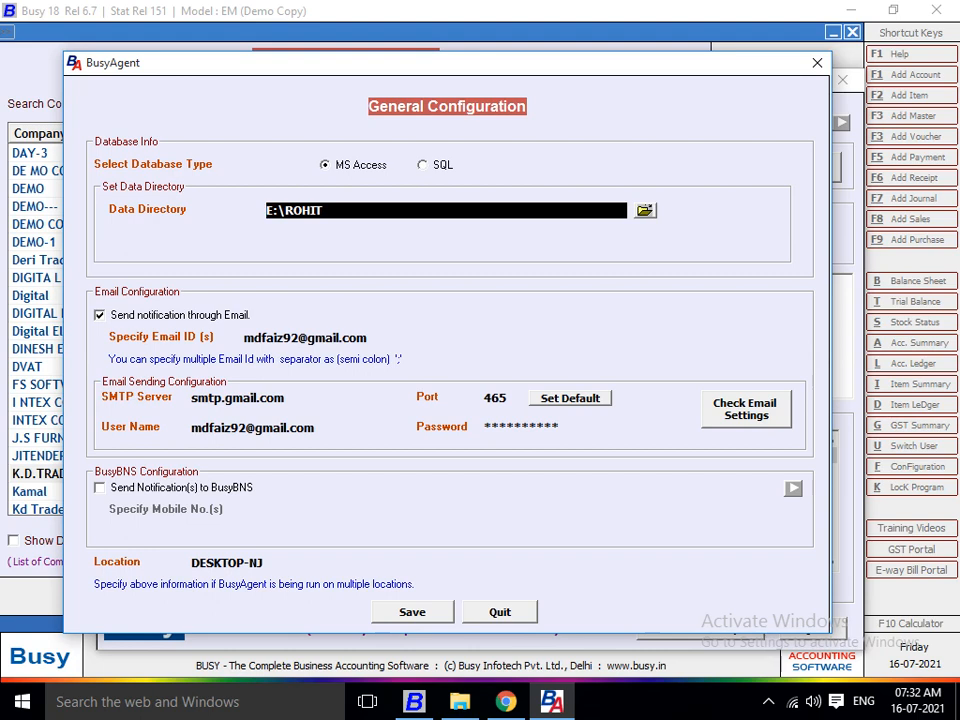
pyautogui.click(746, 409)
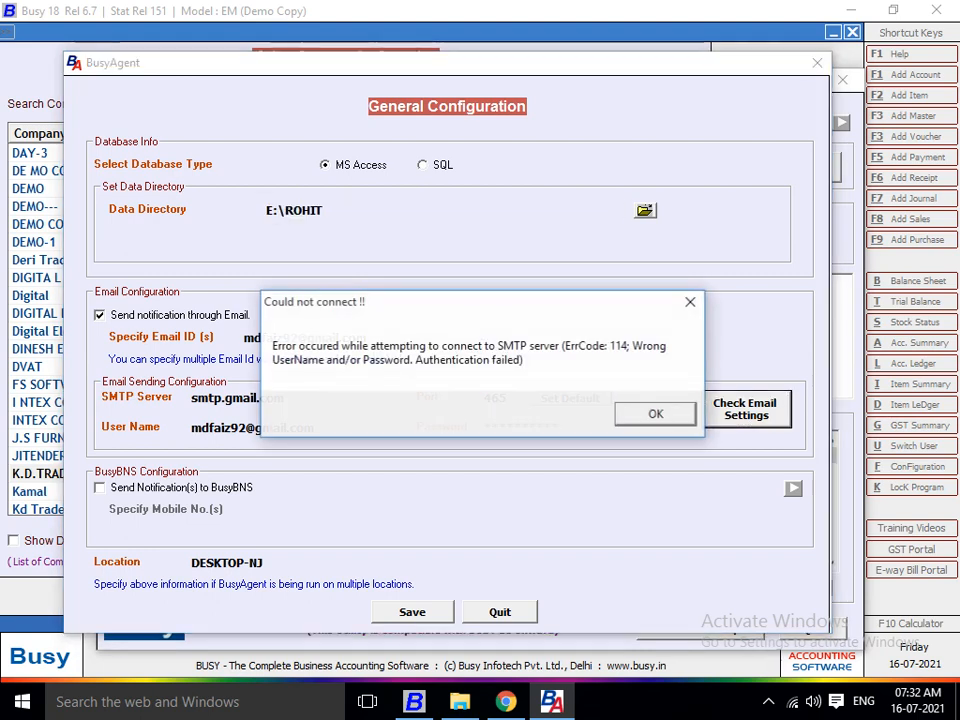
pyautogui.press('Return')
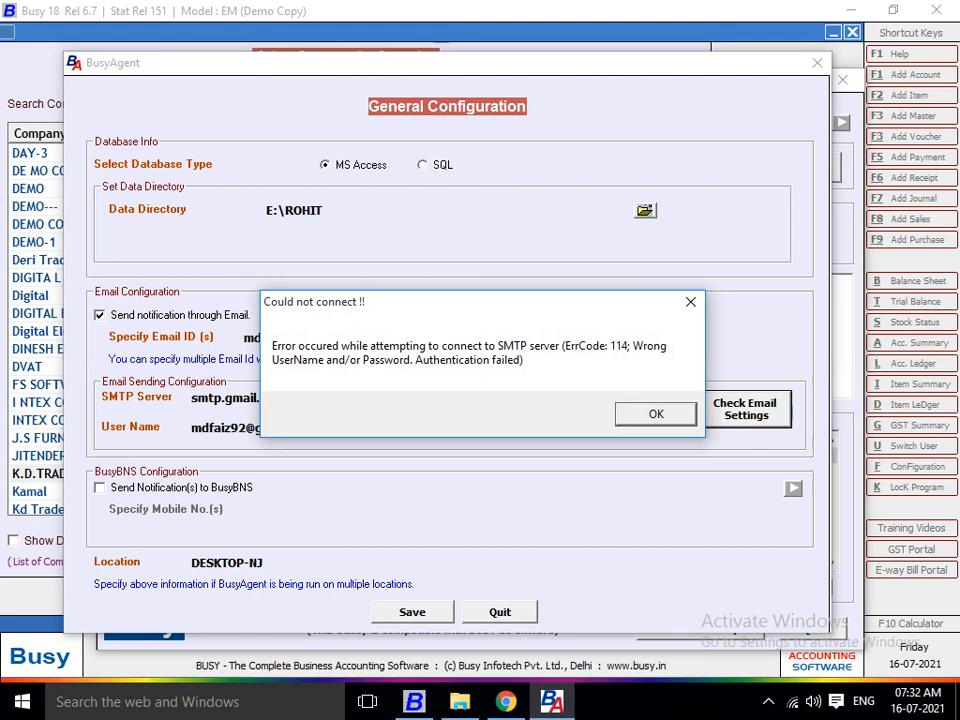
pyautogui.press('Return')
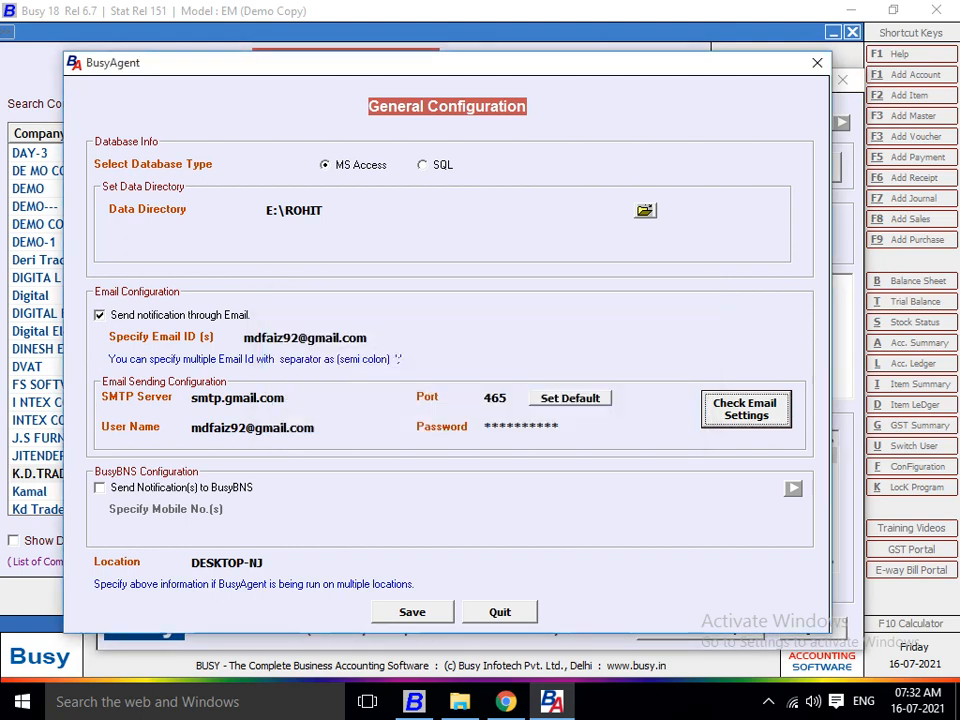
pyautogui.click(367, 337)
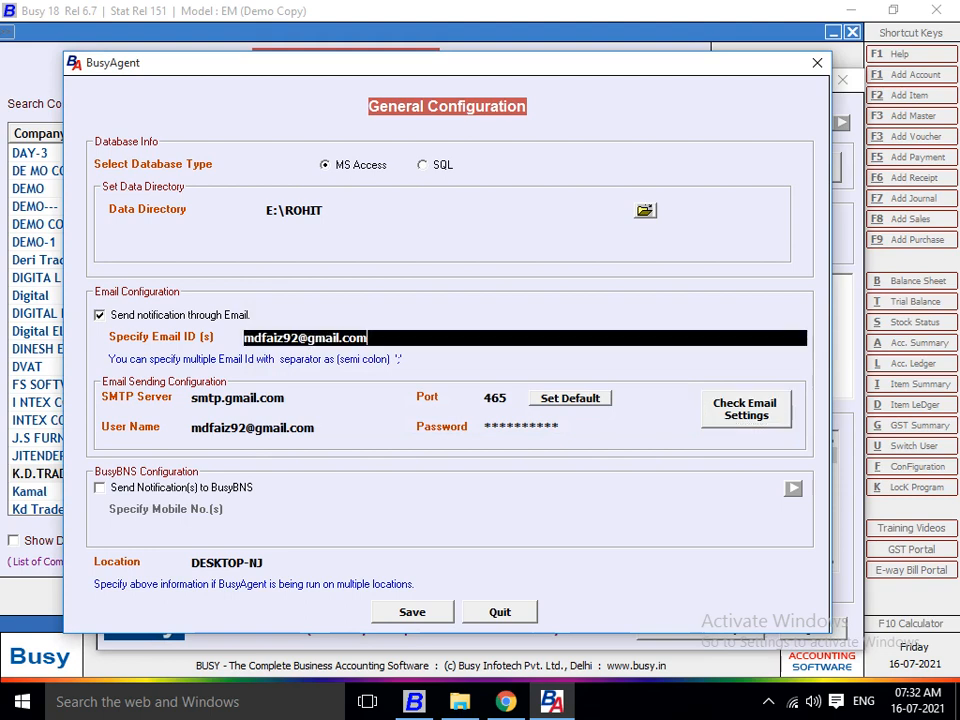
# Turn on Send Notification(s) to BusyBNS, dismissing the blank mobile number warning.
pyautogui.hotkey('shift', 'Left')
pyautogui.hotkey('shift', 'Left')
pyautogui.hotkey('shift', 'Left')
pyautogui.hotkey('shift', 'Left')
pyautogui.hotkey('shift', 'Left')
pyautogui.hotkey('shift', 'Left')
pyautogui.hotkey('shift', 'Left')
pyautogui.hotkey('shift', 'Left')
pyautogui.hotkey('shift', 'Left')
pyautogui.hotkey('shift', 'Left')
pyautogui.hotkey('shift', 'Left')
pyautogui.hotkey('shift', 'Left')
pyautogui.hotkey('shift', 'Left')
pyautogui.hotkey('shift', 'Left')
pyautogui.hotkey('shift', 'Left')
pyautogui.hotkey('shift', 'Left')
pyautogui.hotkey('shift', 'Left')
pyautogui.hotkey('shift', 'Left')
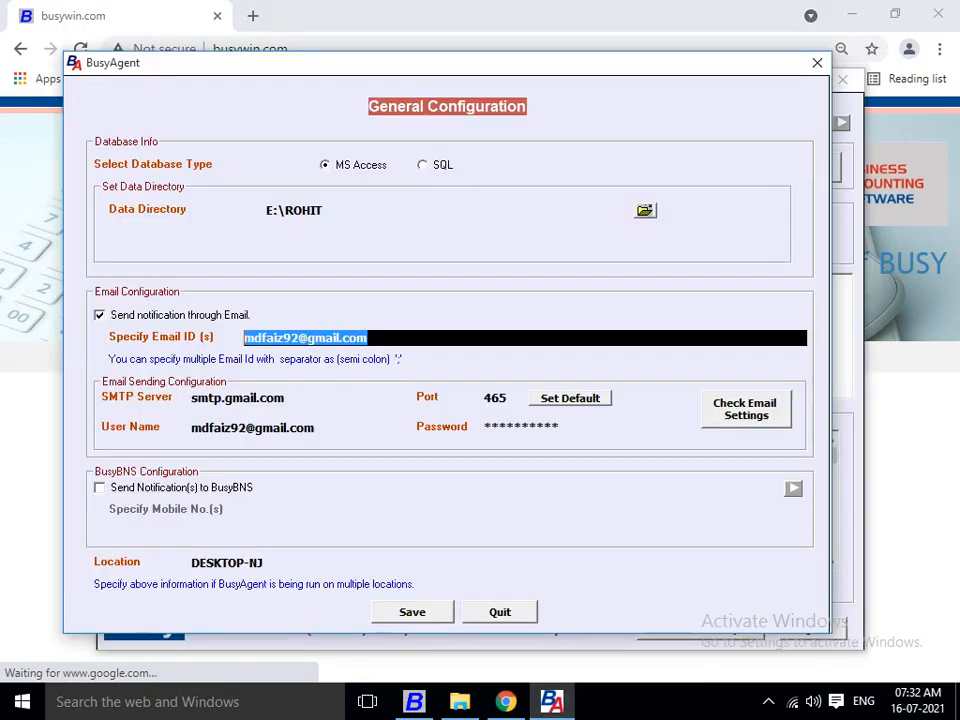
pyautogui.click(99, 488)
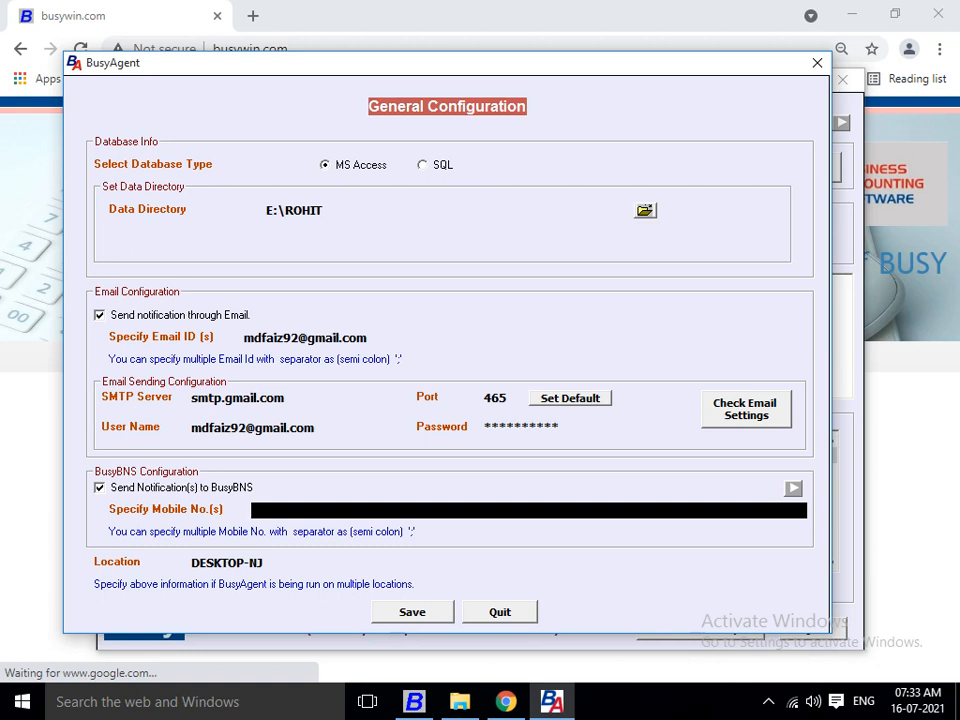
pyautogui.press('Return')
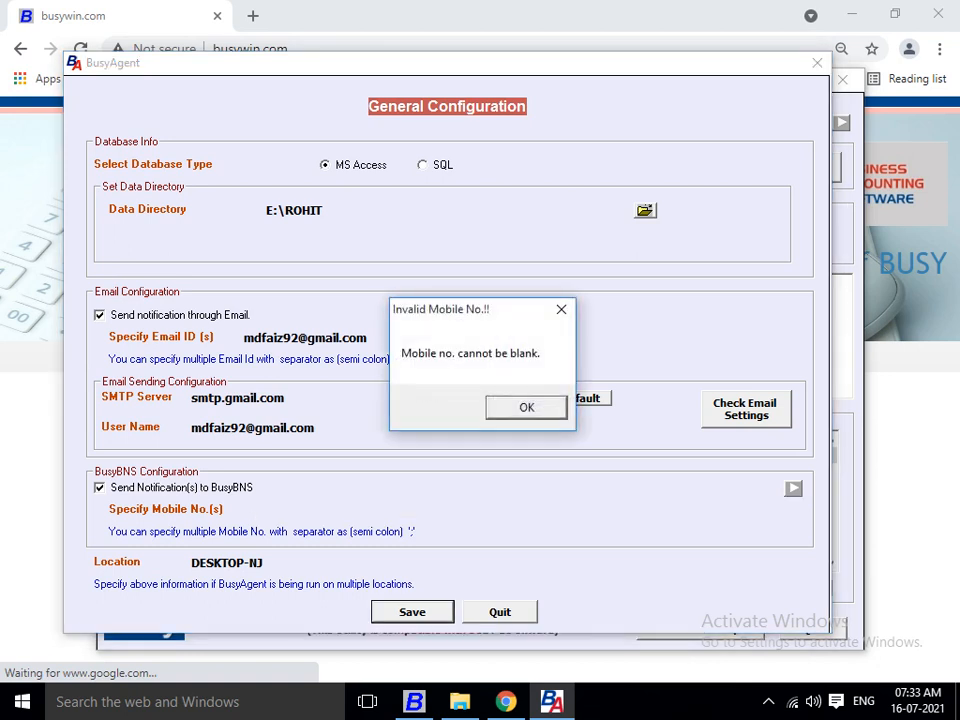
pyautogui.press('space')
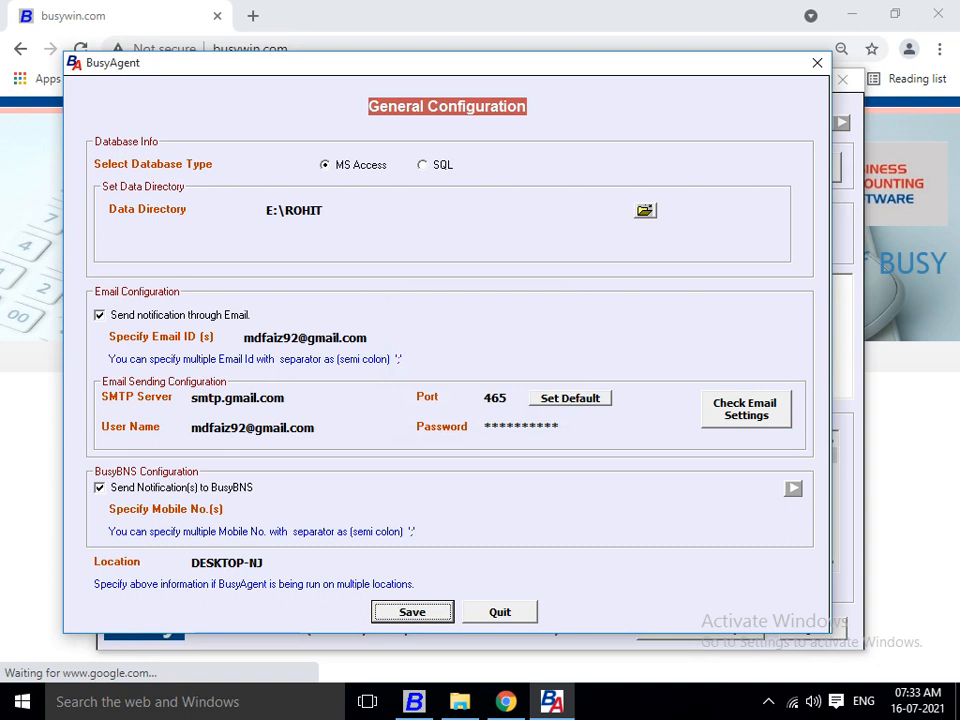
# Enter the mobile number and save the general configuration, accepting the backup-clearing warning.
pyautogui.click(300, 510)
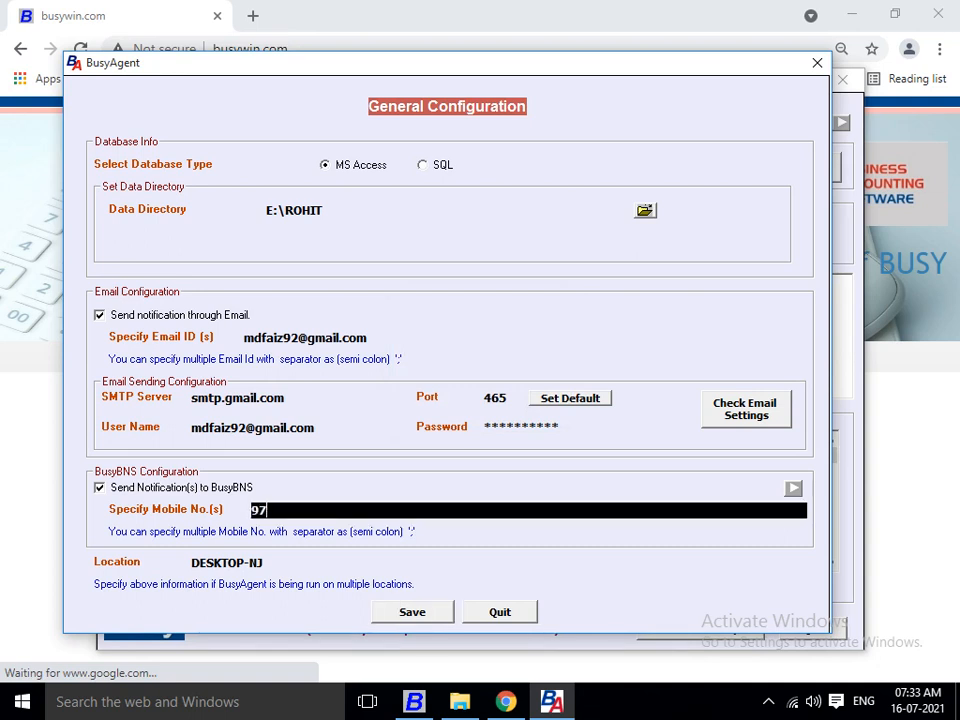
pyautogui.click(412, 612)
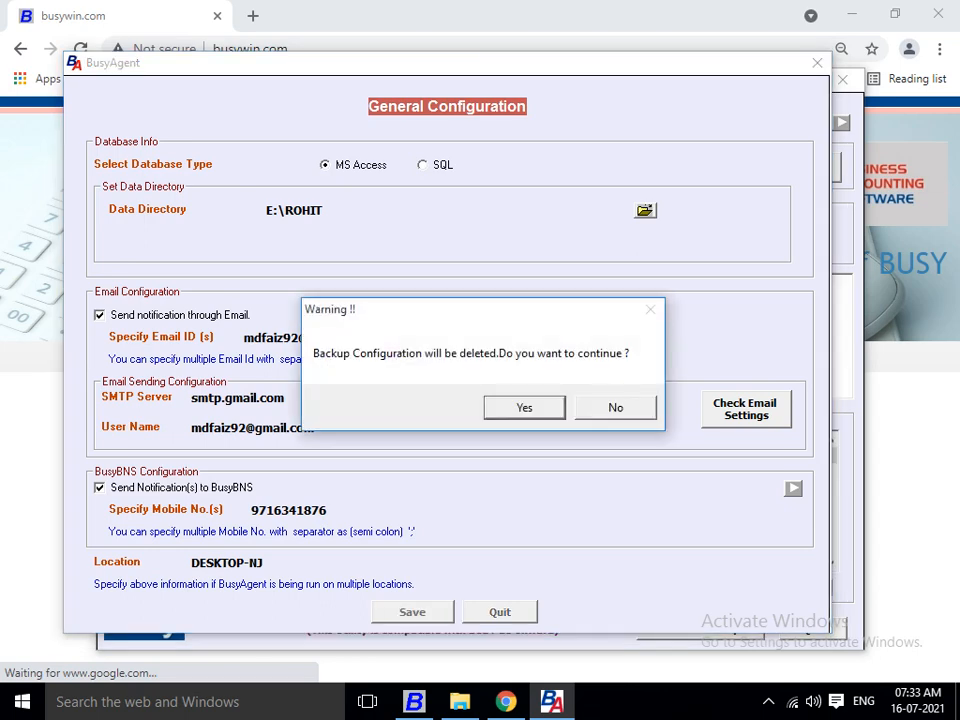
pyautogui.press('Return')
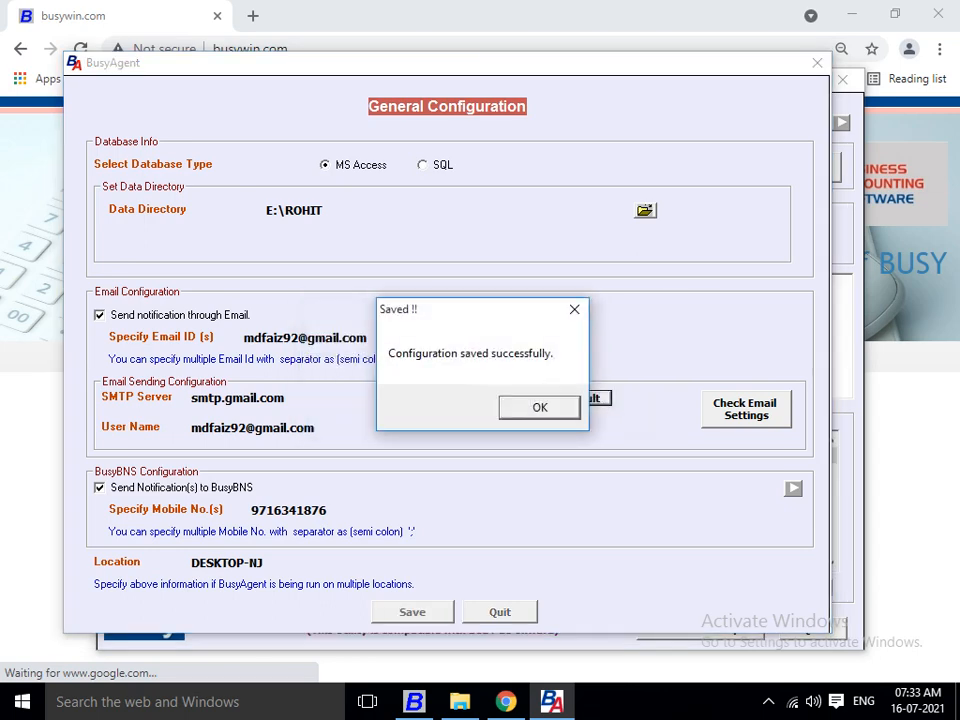
pyautogui.press('Return')
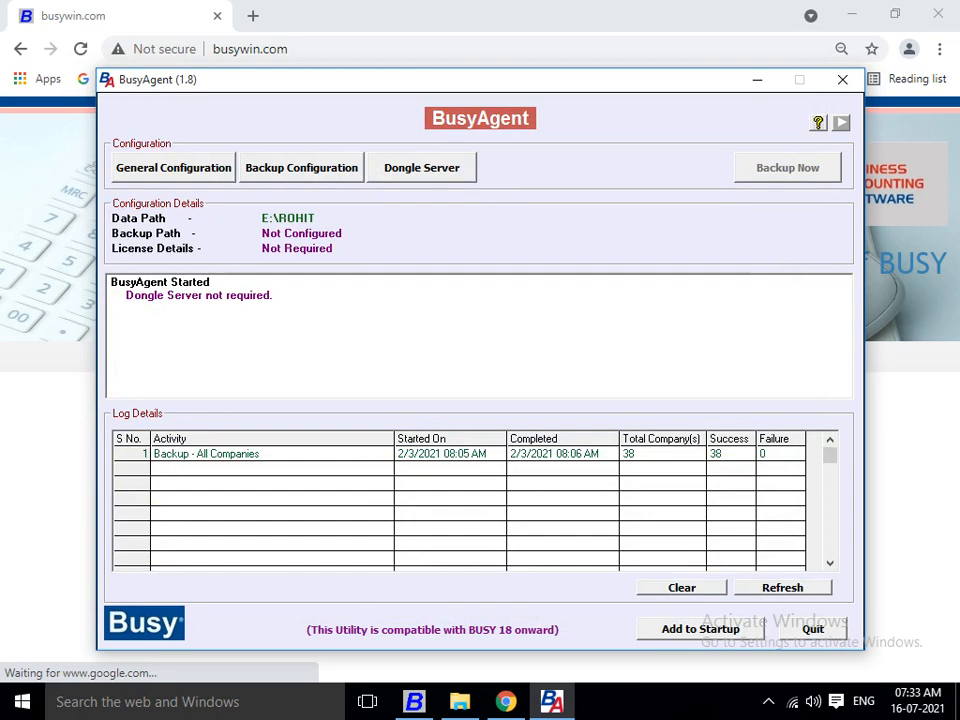
# Enable backup creation in BusyAgent's Backup Configuration by setting it to Y.
pyautogui.click(301, 168)
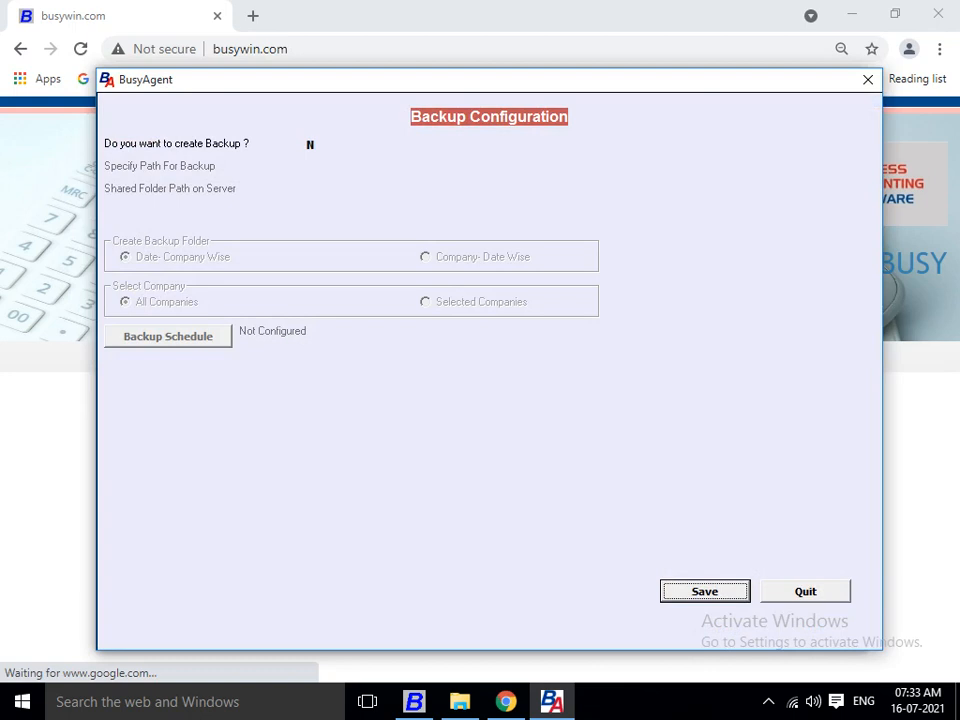
pyautogui.click(325, 145)
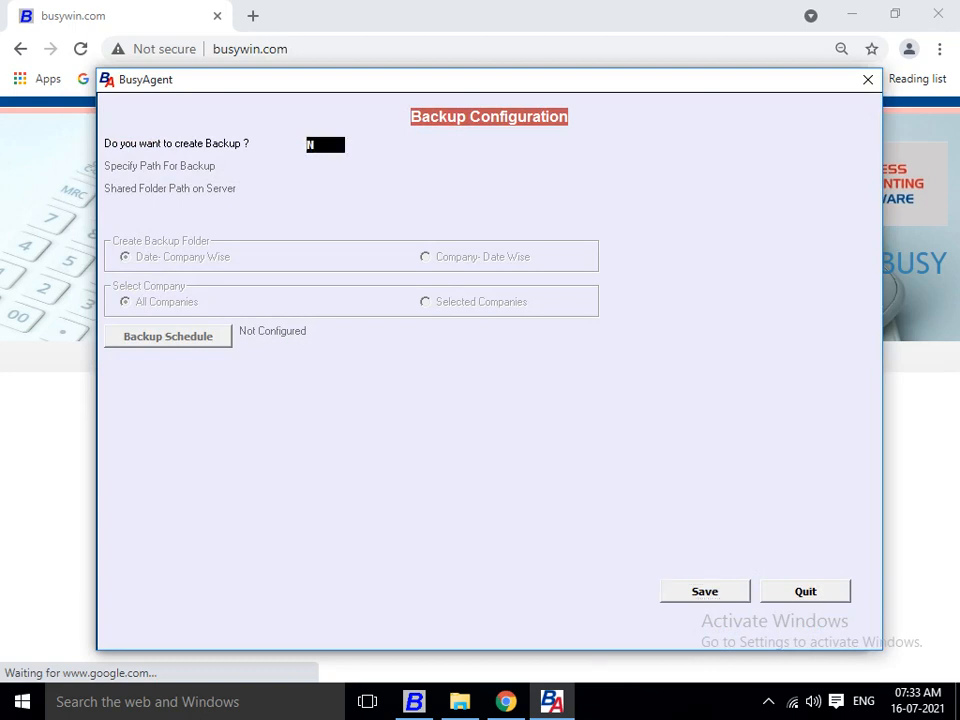
pyautogui.write('Y')
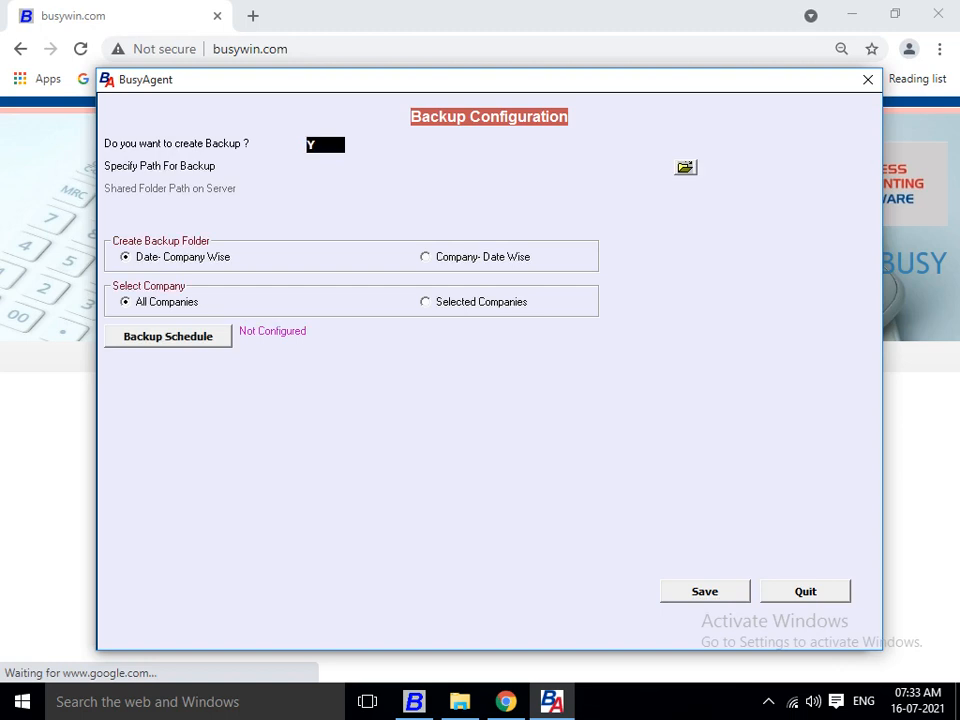
pyautogui.press('Return')
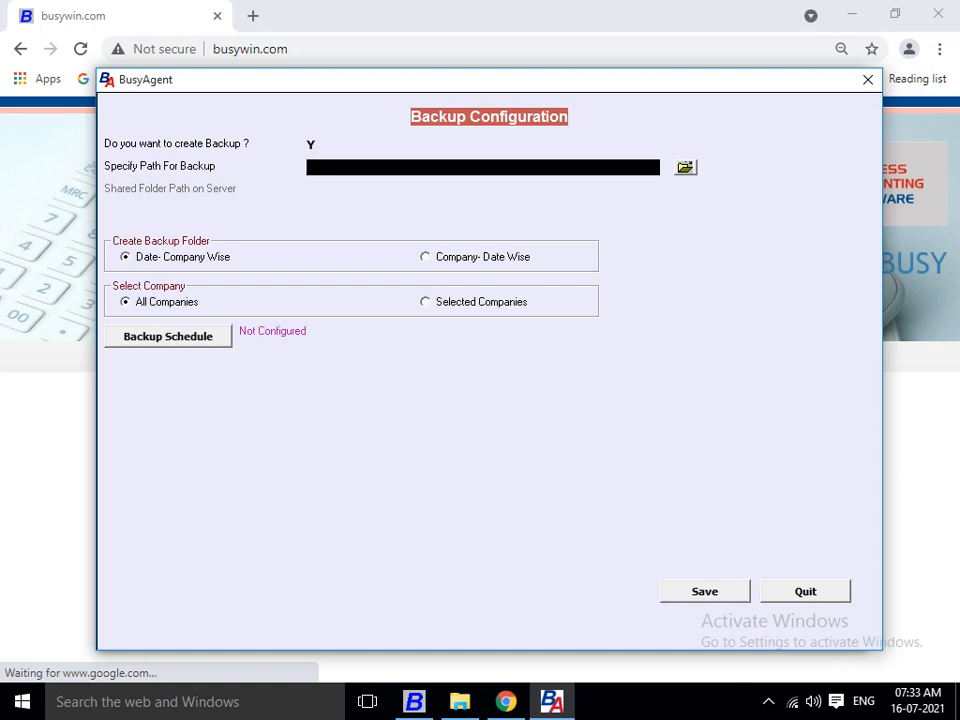
# Set the backup folder to E:\ROHIT\BUSY BAKCUP DATA and move on to the backup schedule.
pyautogui.click(685, 168)
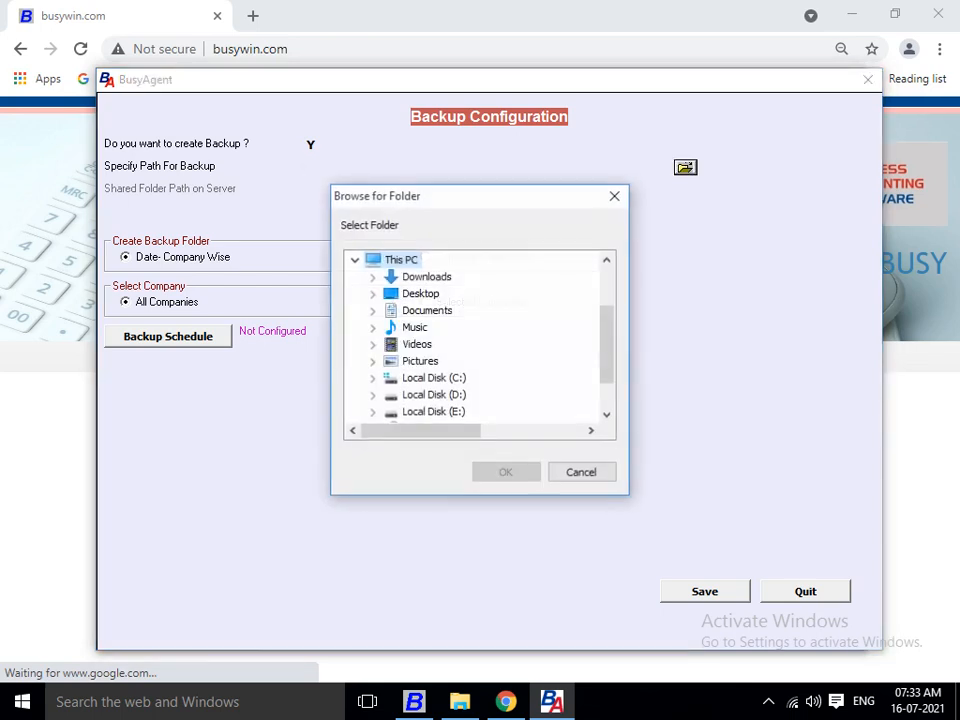
pyautogui.click(372, 411)
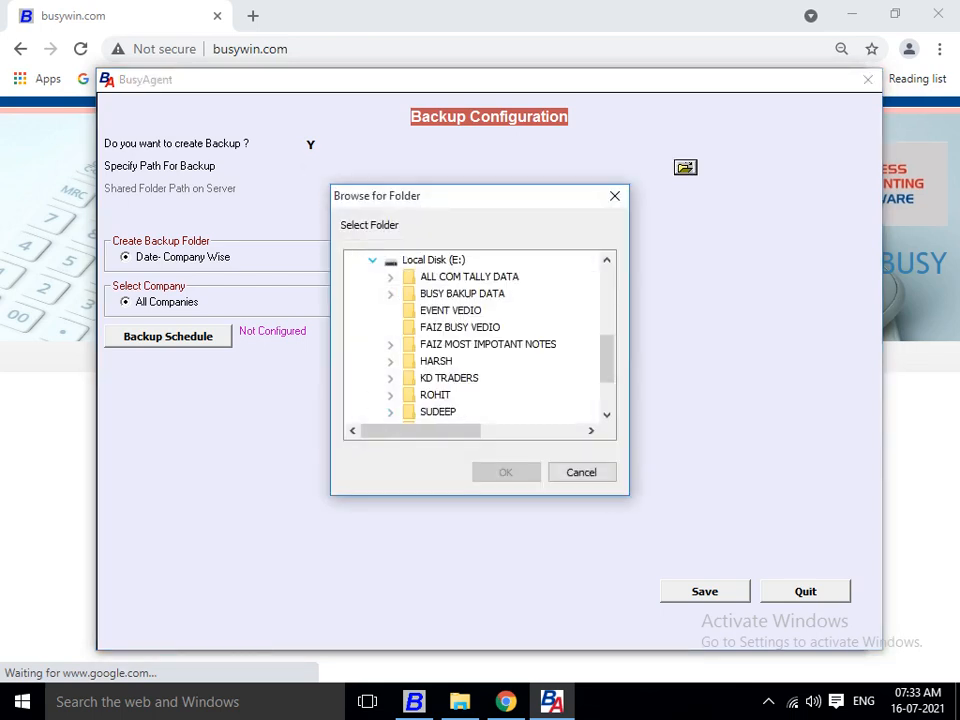
pyautogui.click(390, 395)
pyautogui.click(483, 395)
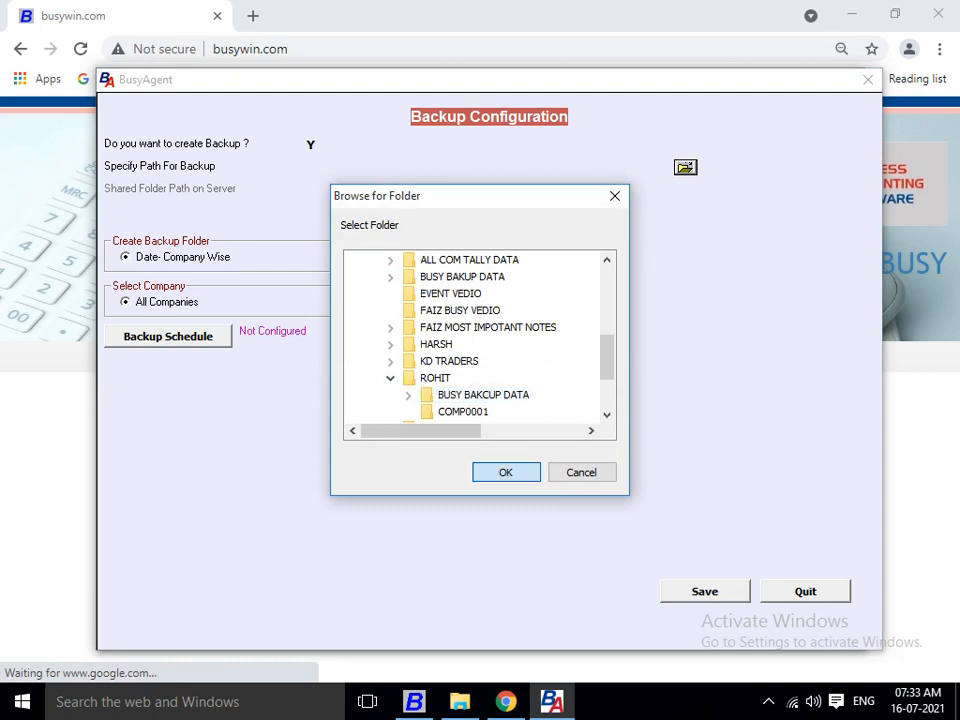
pyautogui.press('Return')
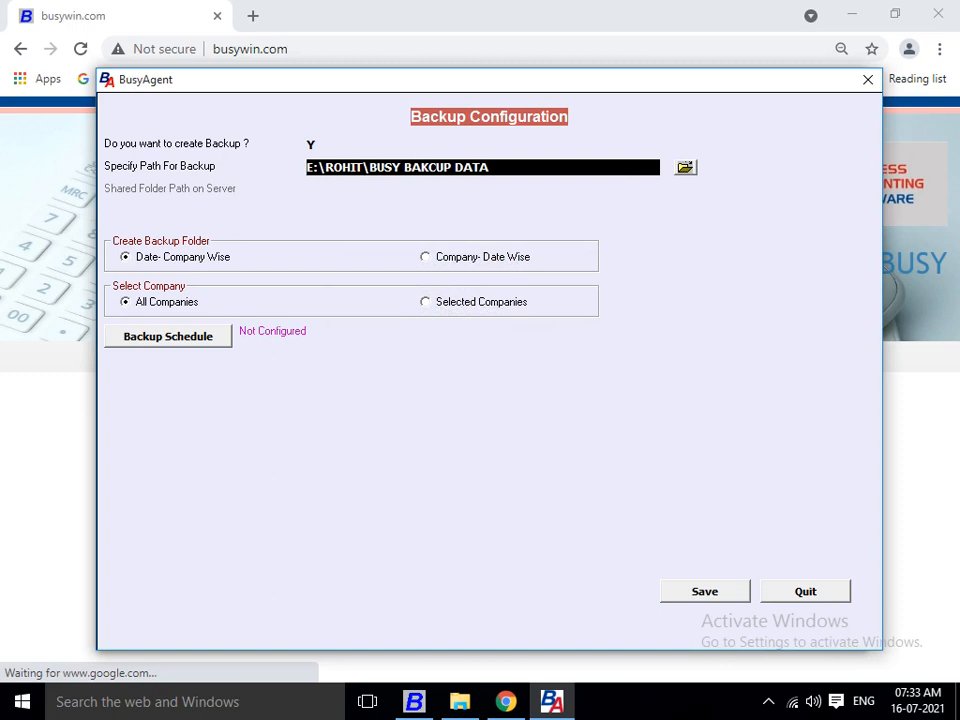
pyautogui.press('Return')
pyautogui.press('Return')
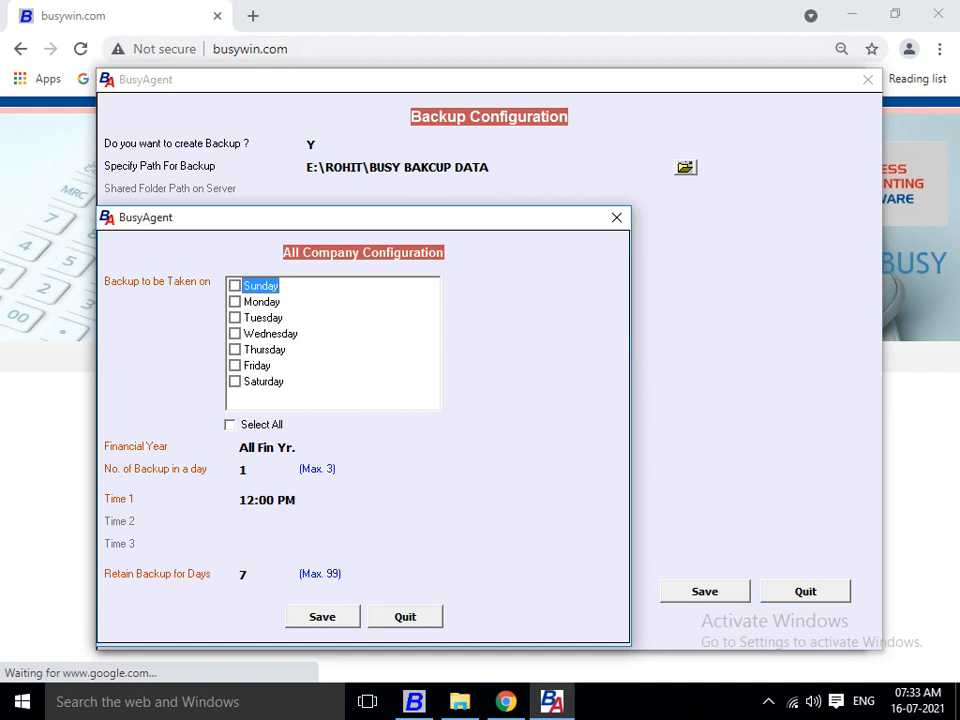
# Schedule backups on all seven days for All Fin Yr., three times per day.
pyautogui.press('Tab')
pyautogui.press('space')
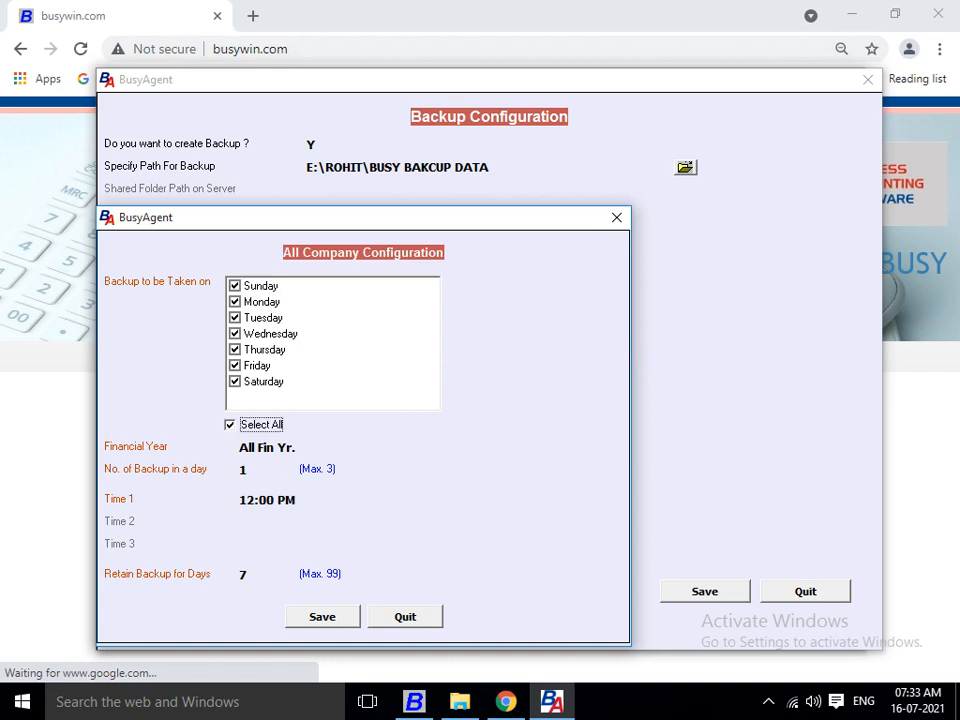
pyautogui.press('Return')
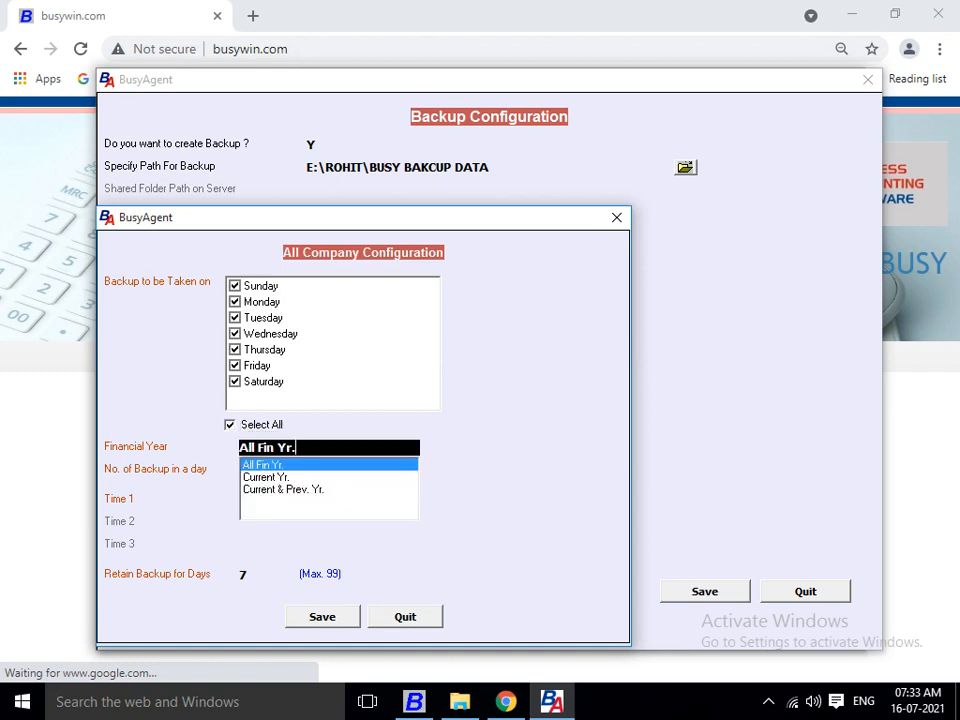
pyautogui.press('Return')
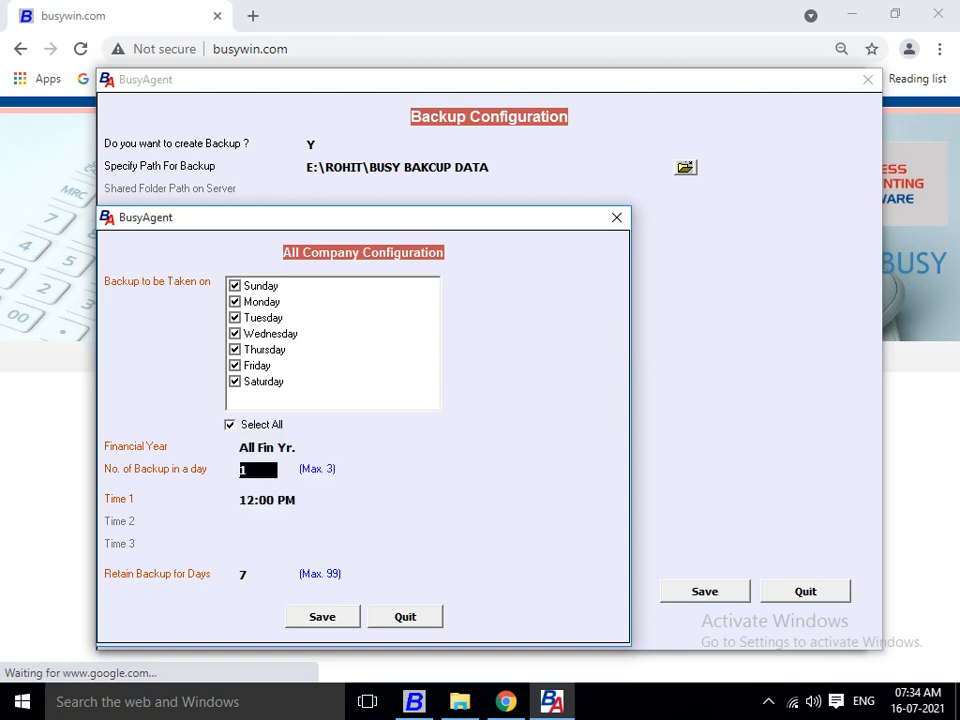
pyautogui.write('3')
pyautogui.press('Return')
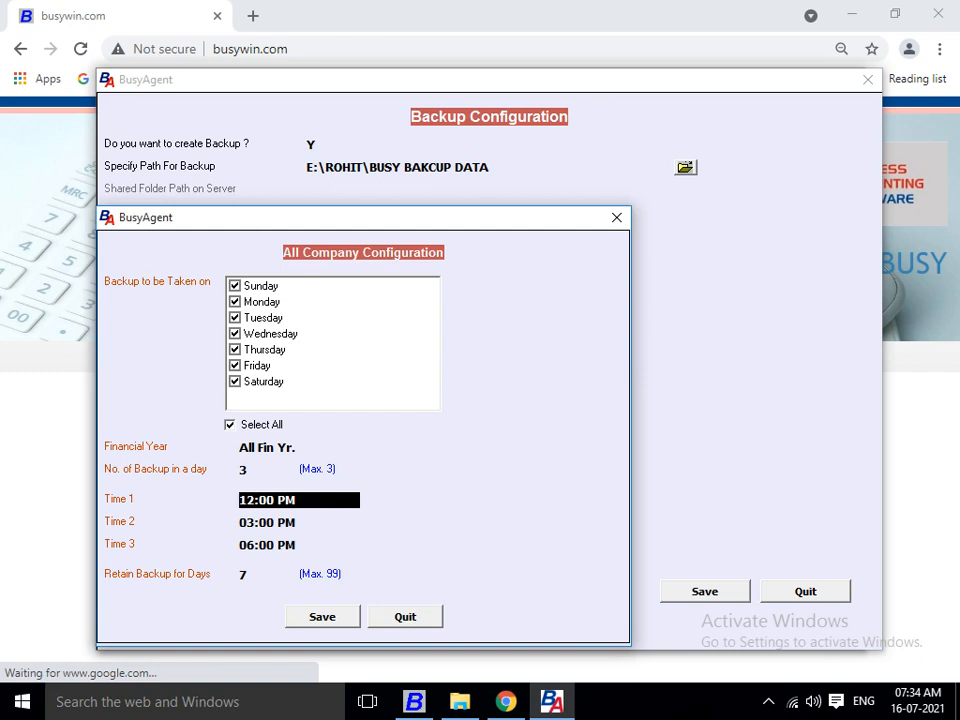
# Keep backup times 12:00, 03:00 and 06:00 PM with 7-day retention, and save the configuration.
pyautogui.press('Return')
pyautogui.press('Return')
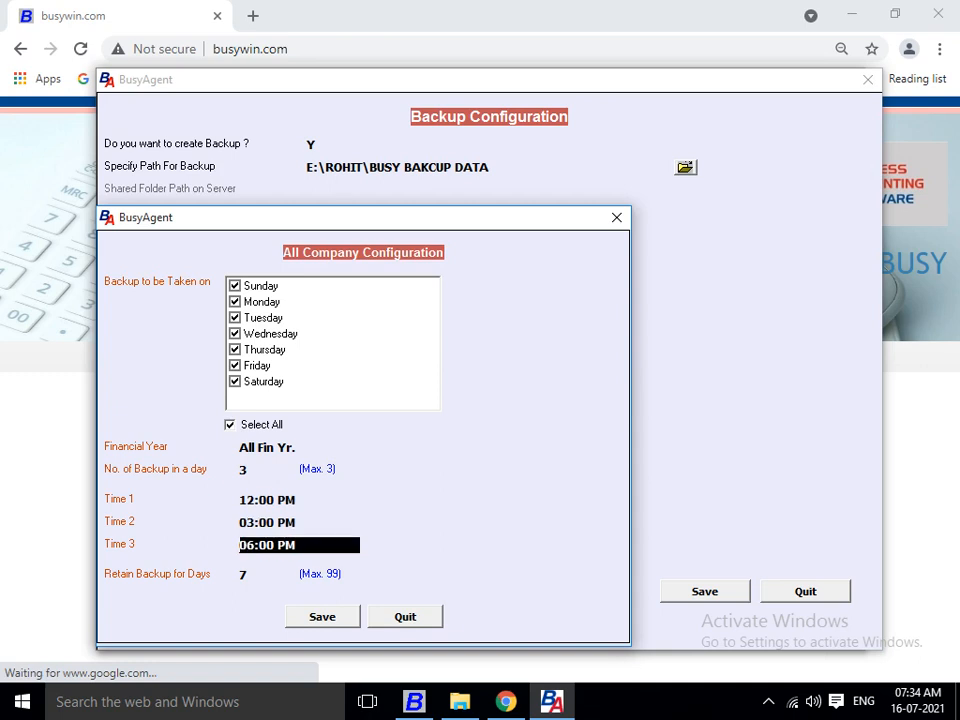
pyautogui.press('Return')
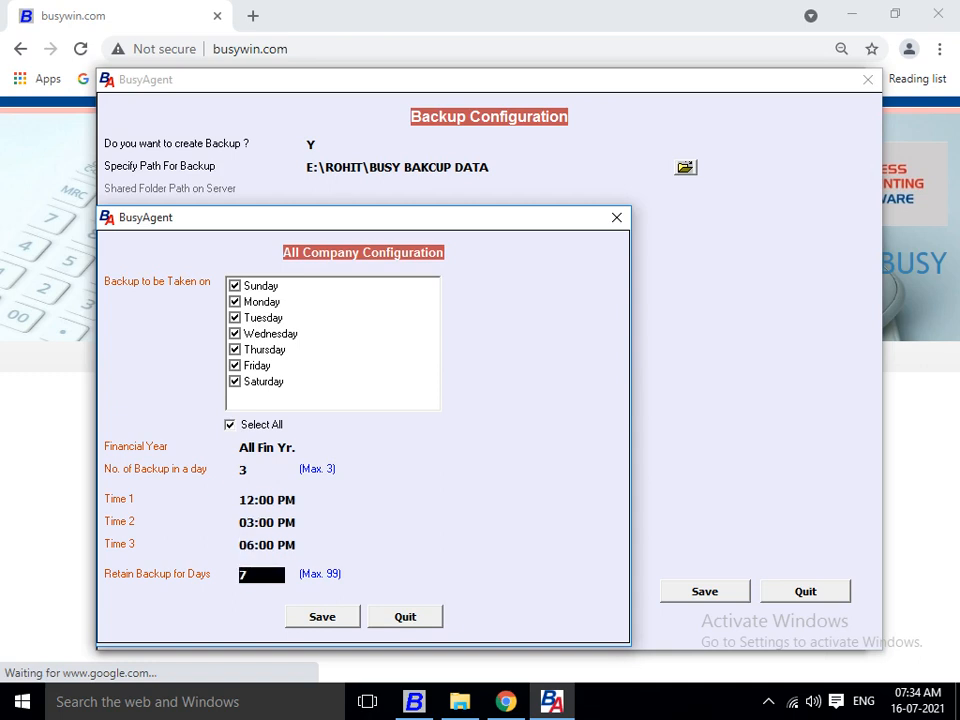
pyautogui.press('Return')
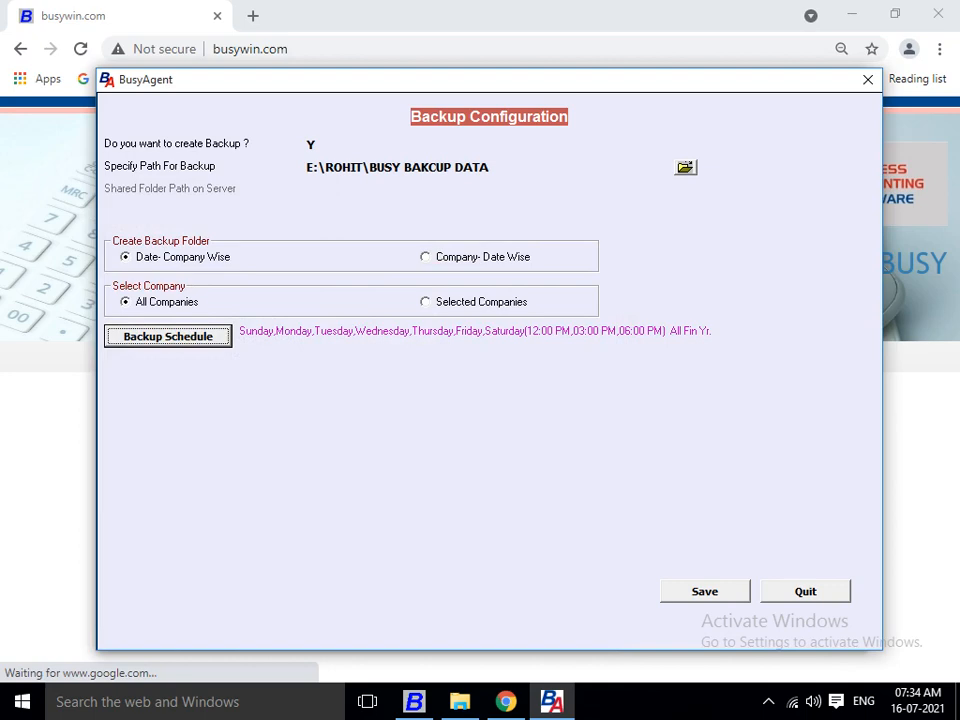
pyautogui.press('Tab')
pyautogui.press('Return')
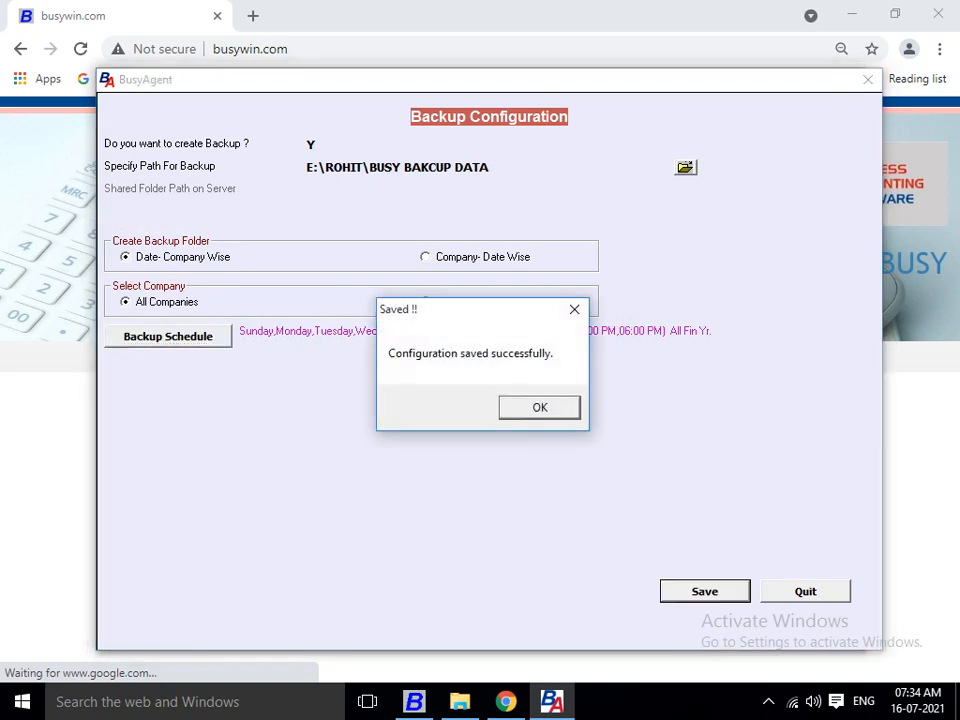
# Clear the old backup log, run the all-companies backup to completion, and close BusyAgent.
pyautogui.press('Return')
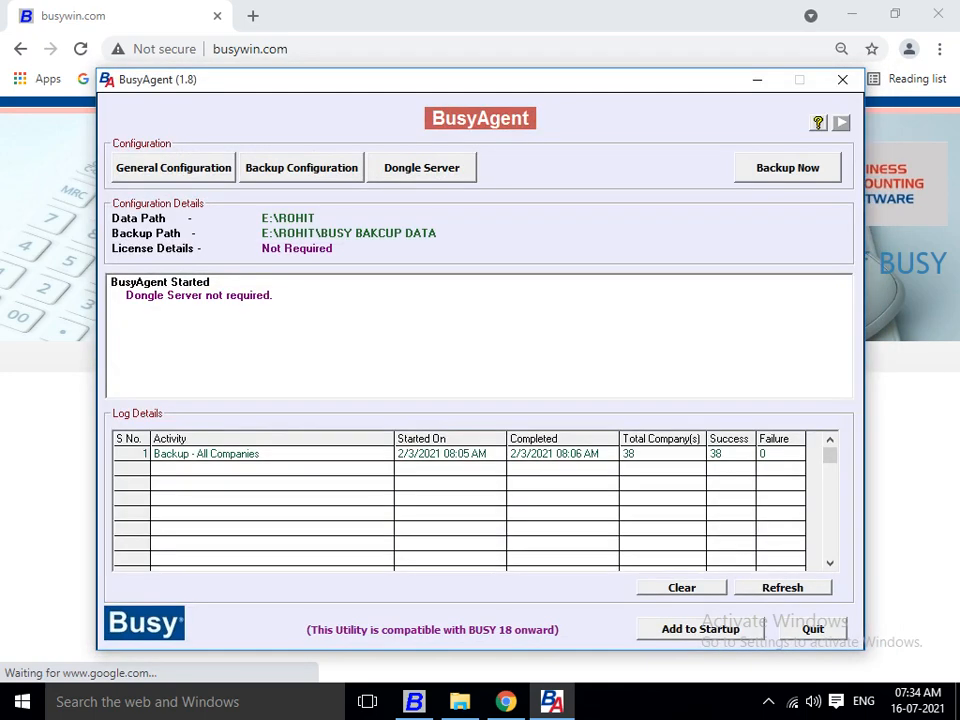
pyautogui.press('Tab')
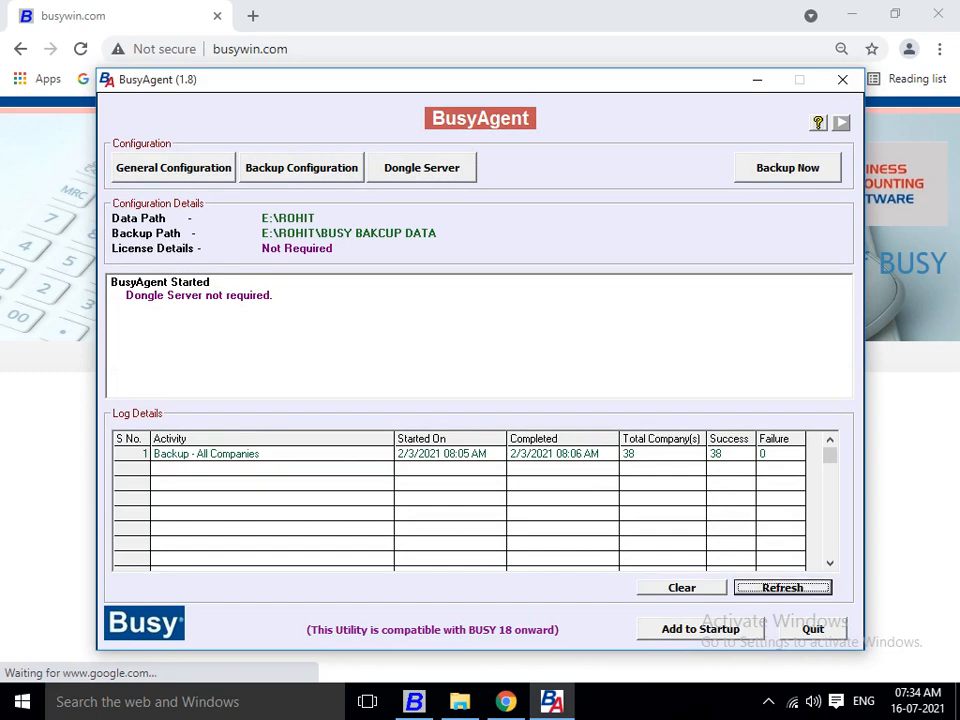
pyautogui.hotkey('shift', 'Tab')
pyautogui.press('Return')
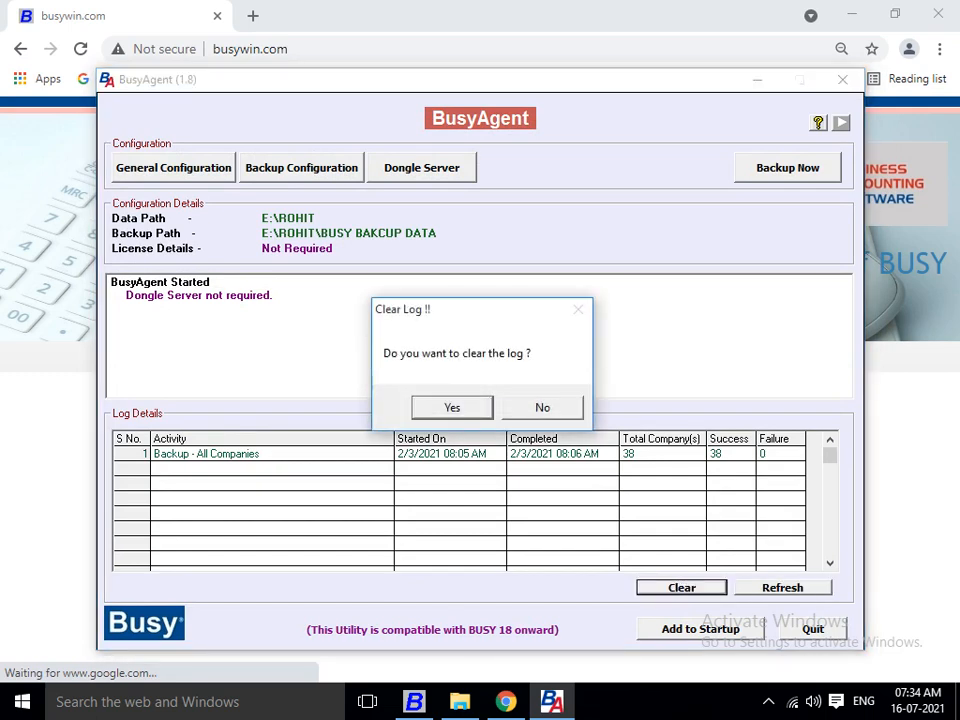
pyautogui.press('Return')
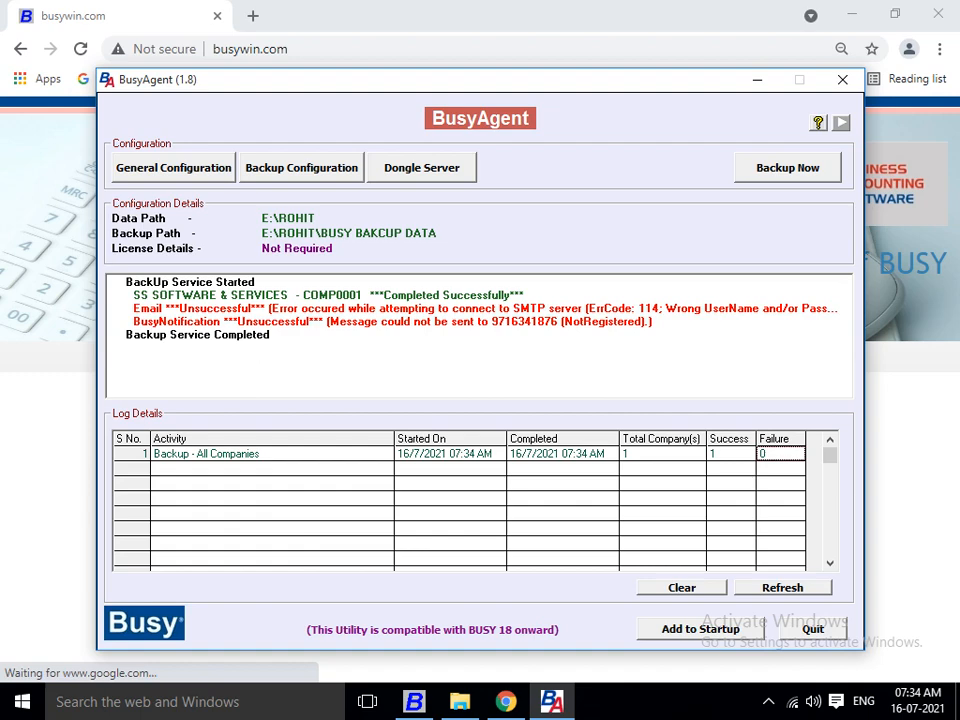
pyautogui.click(812, 628)
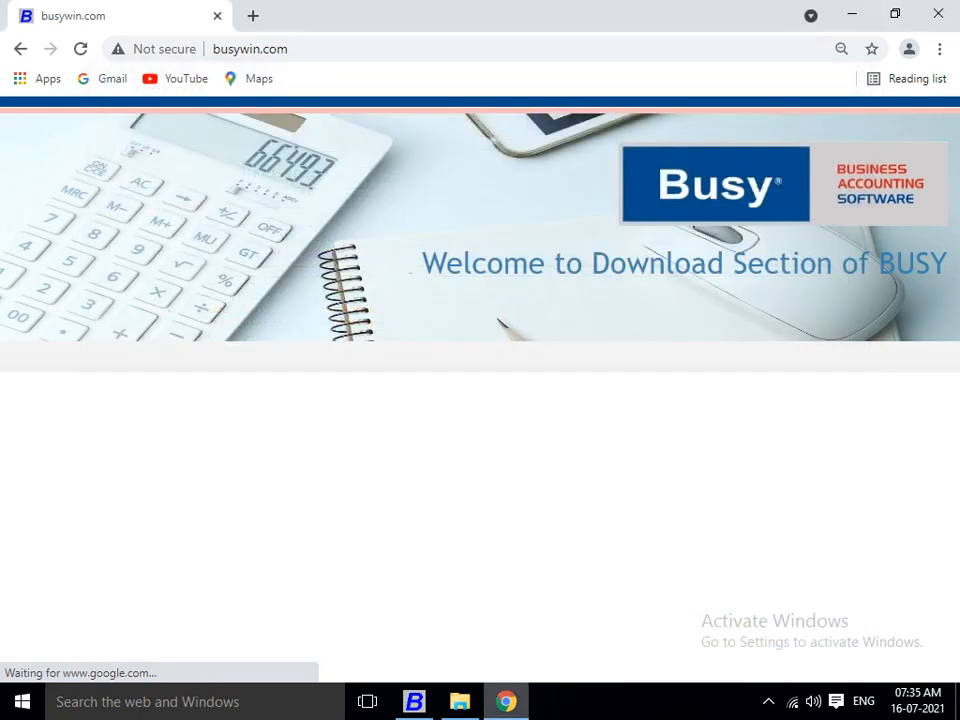
# Close the Chrome window and keep K.D.TRADERS selected in Busy 18.
pyautogui.click(938, 14)
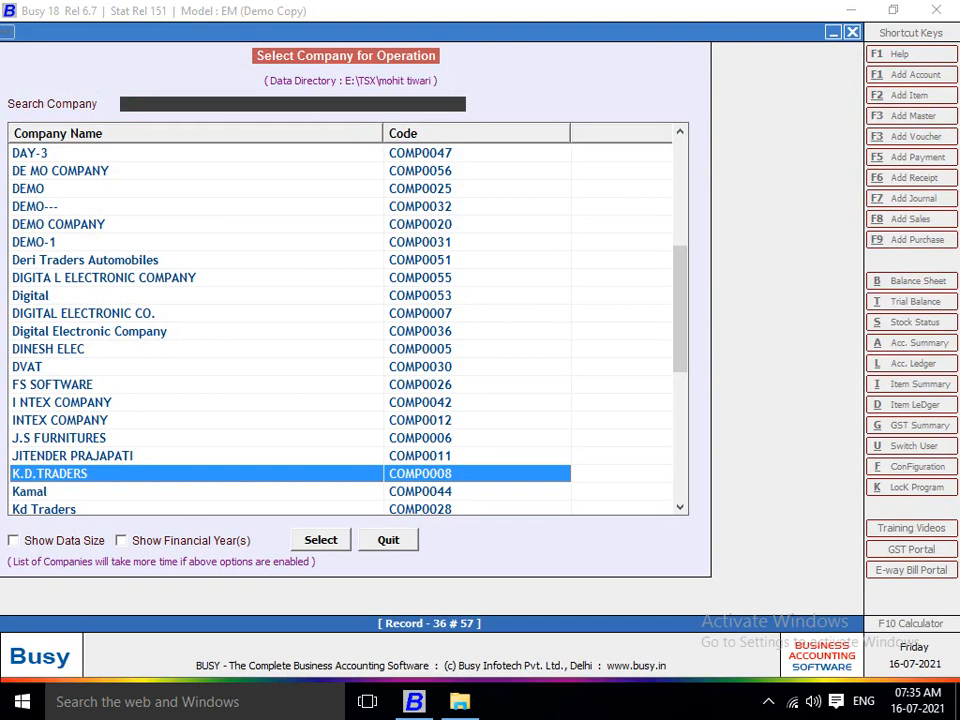
pyautogui.press('Up')
pyautogui.press('Down')
# Choose Reindex Databases from the company operations list to show the company selection.
pyautogui.press('Escape')
pyautogui.press('Down')
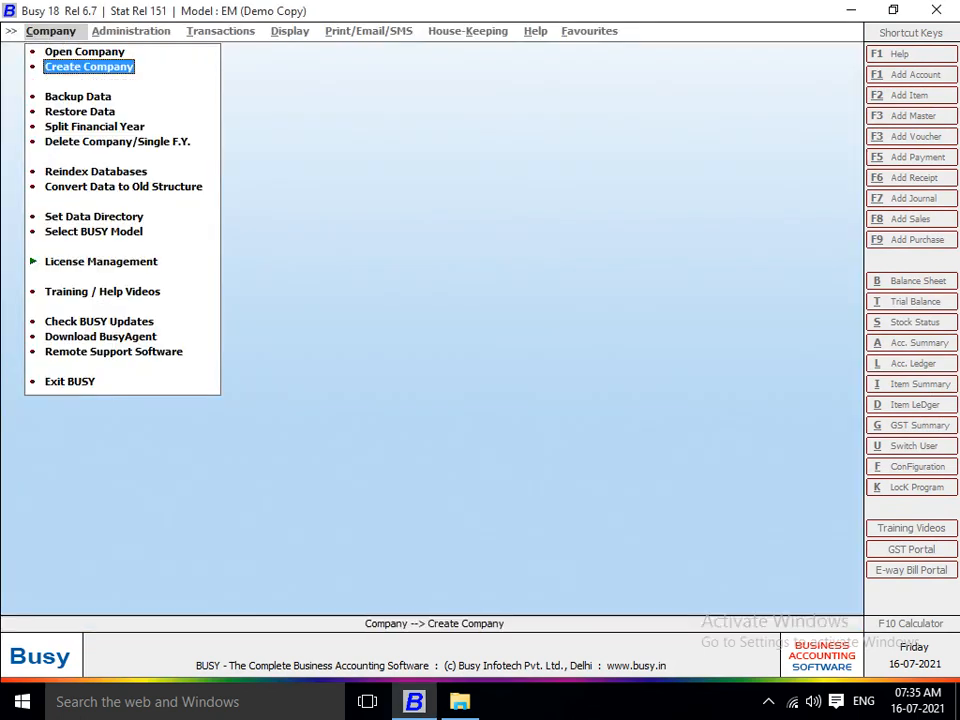
pyautogui.press('Down')
pyautogui.press('Down')
pyautogui.press('Down')
pyautogui.press('Down')
pyautogui.press('Down')
pyautogui.press('Down')
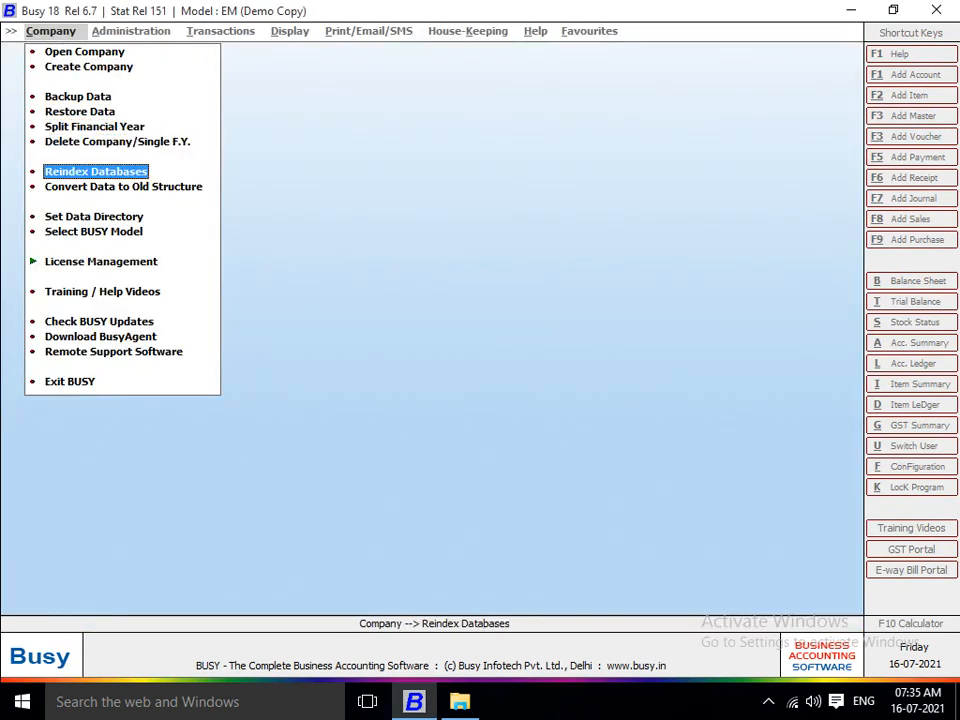
pyautogui.press('Up')
pyautogui.press('Down')
pyautogui.press('Up')
pyautogui.press('Down')
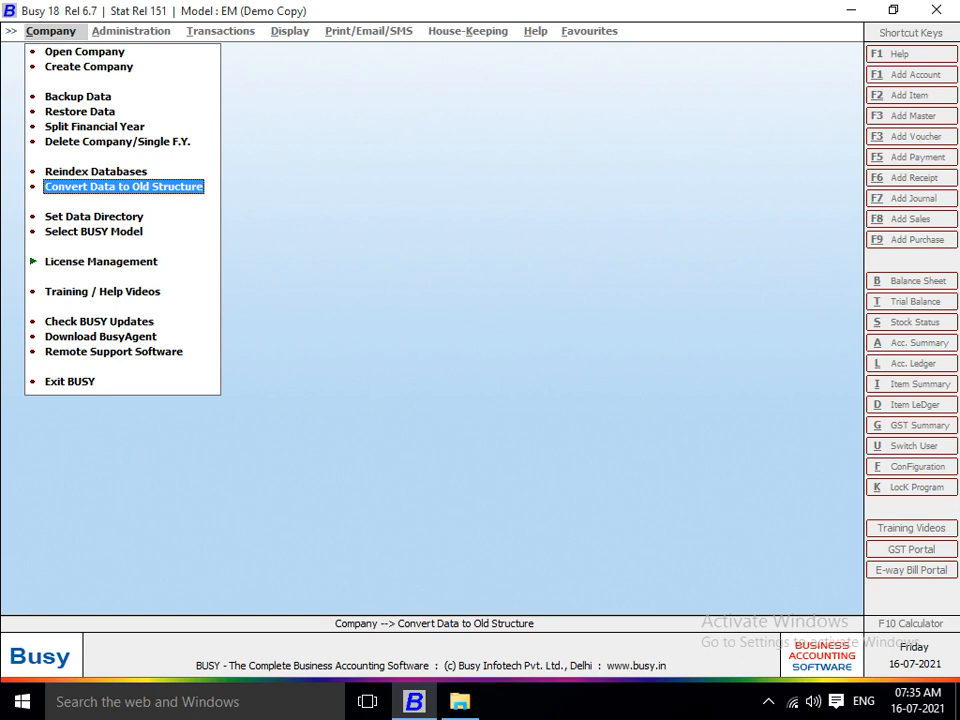
pyautogui.press('Up')
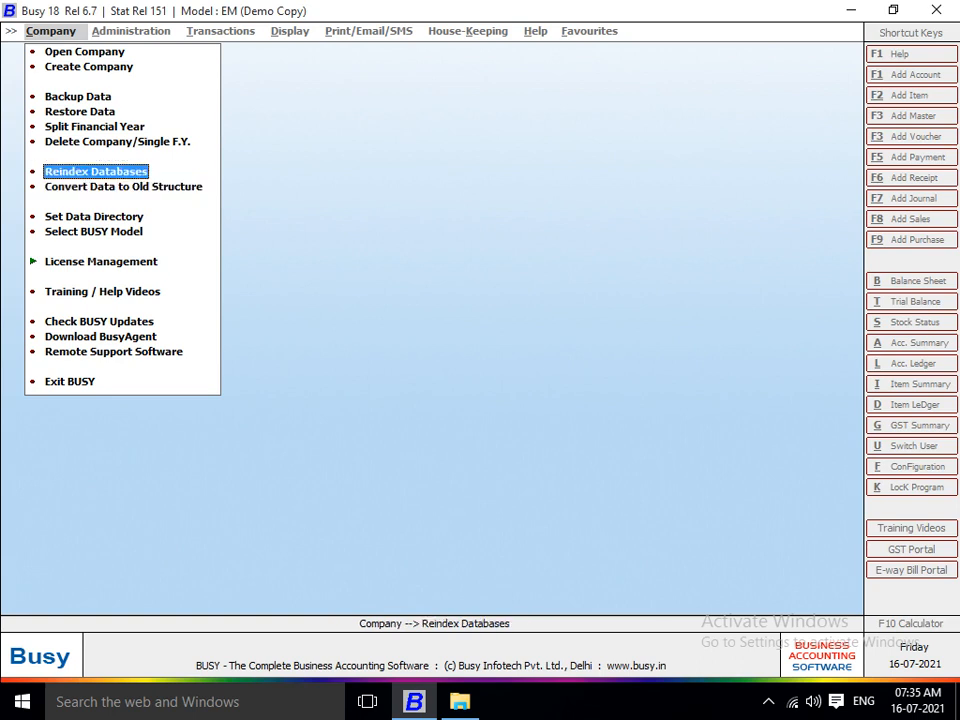
pyautogui.press('Down')
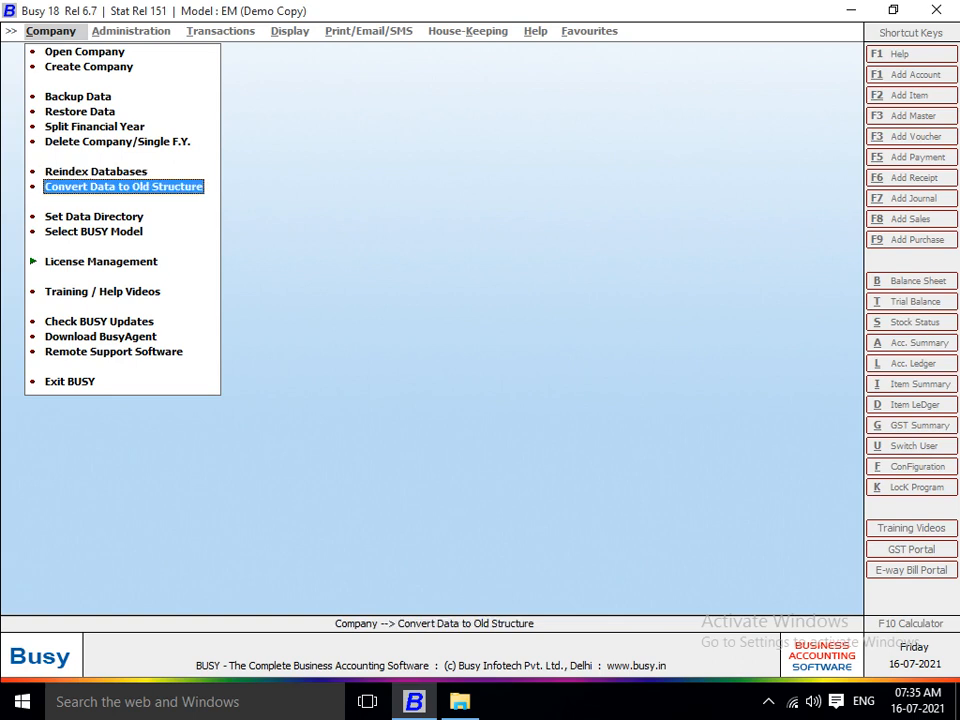
pyautogui.press('Up')
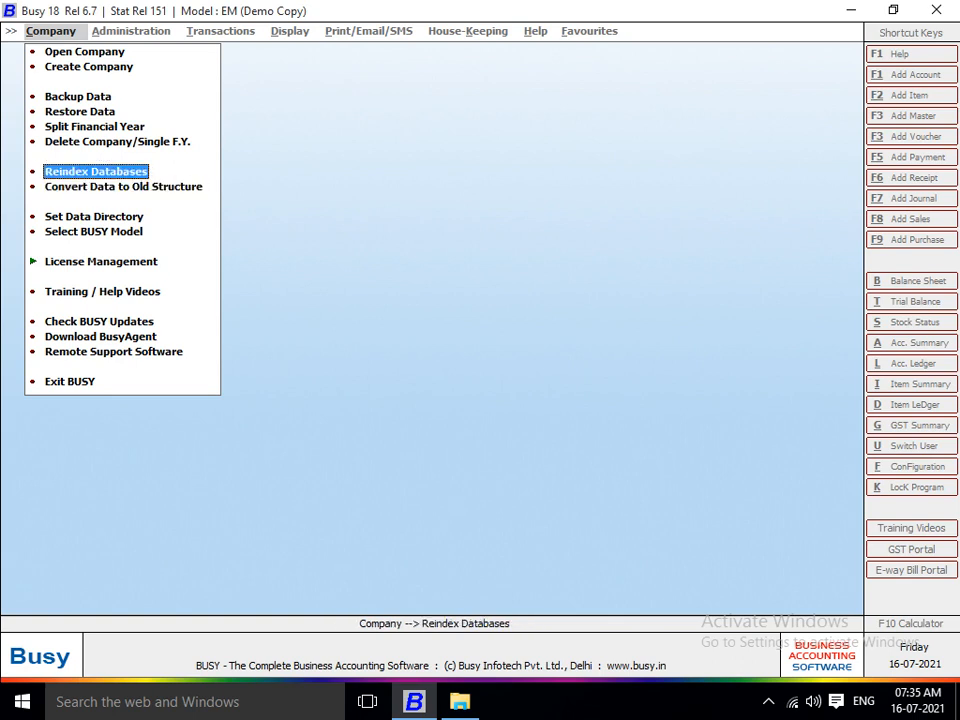
pyautogui.press('Down')
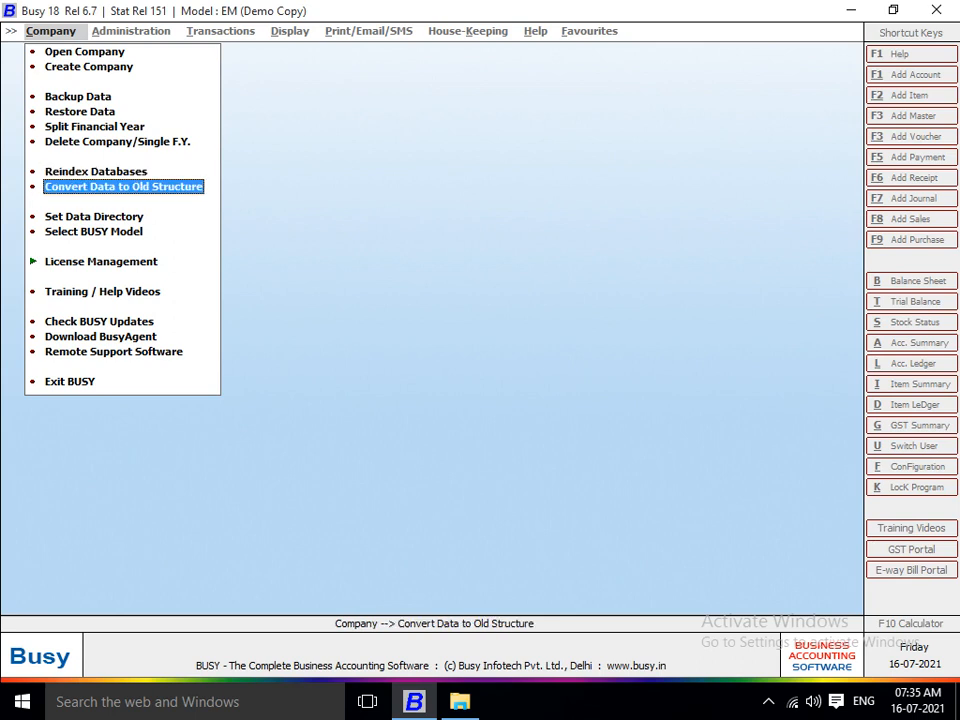
pyautogui.press('Up')
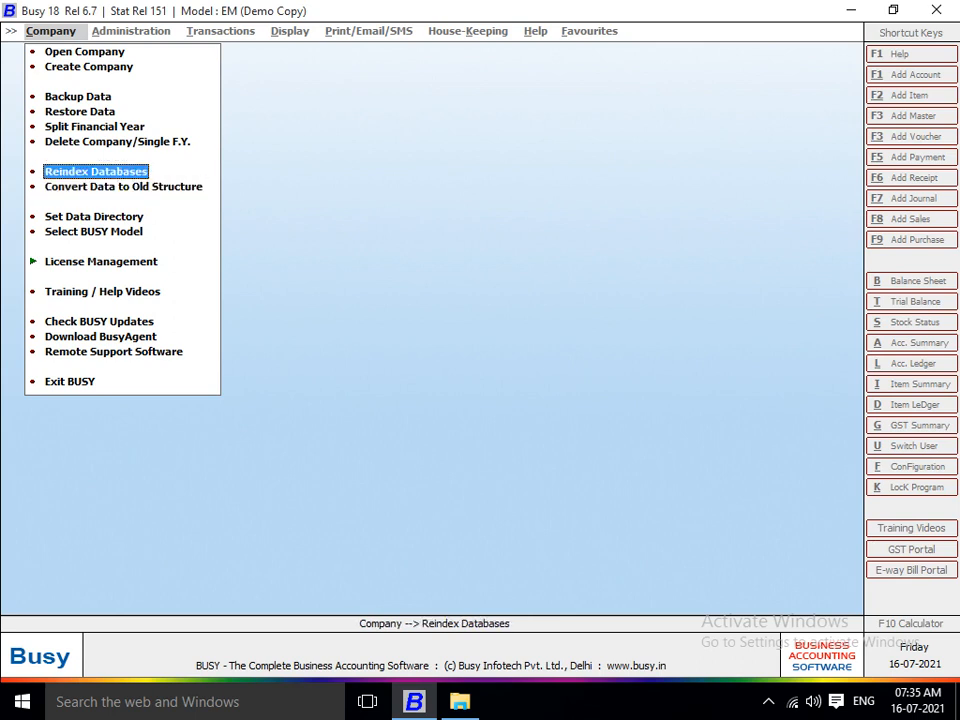
pyautogui.press('Down')
pyautogui.press('Up')
pyautogui.press('Return')
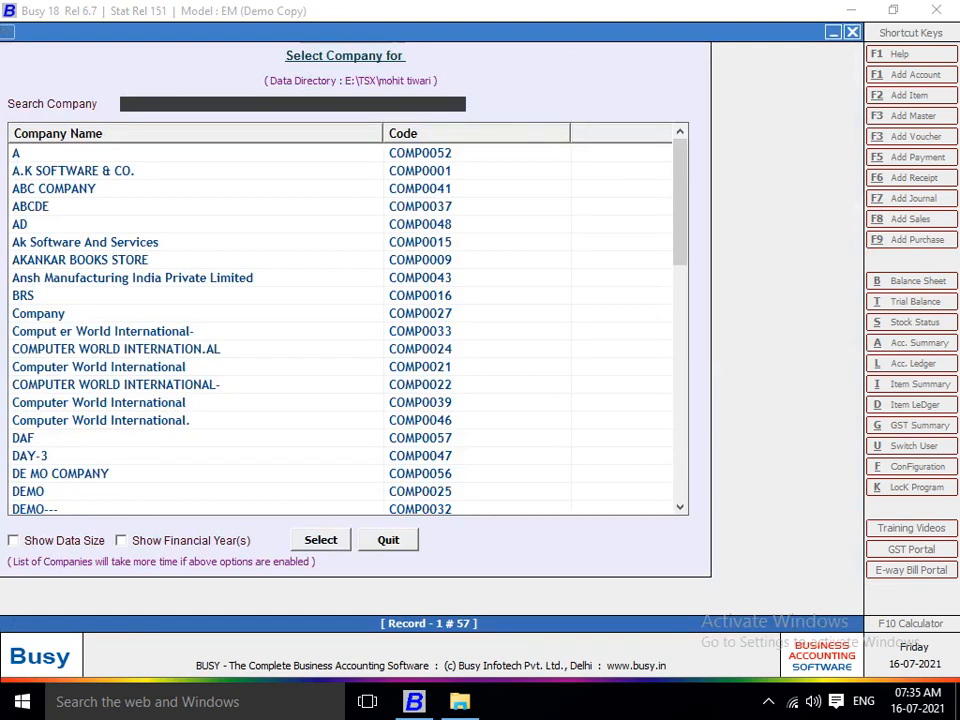
# Reindex the K.D.TRADERS databases, confirming a latest backup already exists.
pyautogui.press('Down')
pyautogui.press('Down')
pyautogui.press('Down')
pyautogui.press('Down')
pyautogui.press('Down')
pyautogui.press('Down')
pyautogui.press('Down')
pyautogui.press('Down')
pyautogui.press('Down')
pyautogui.press('Down')
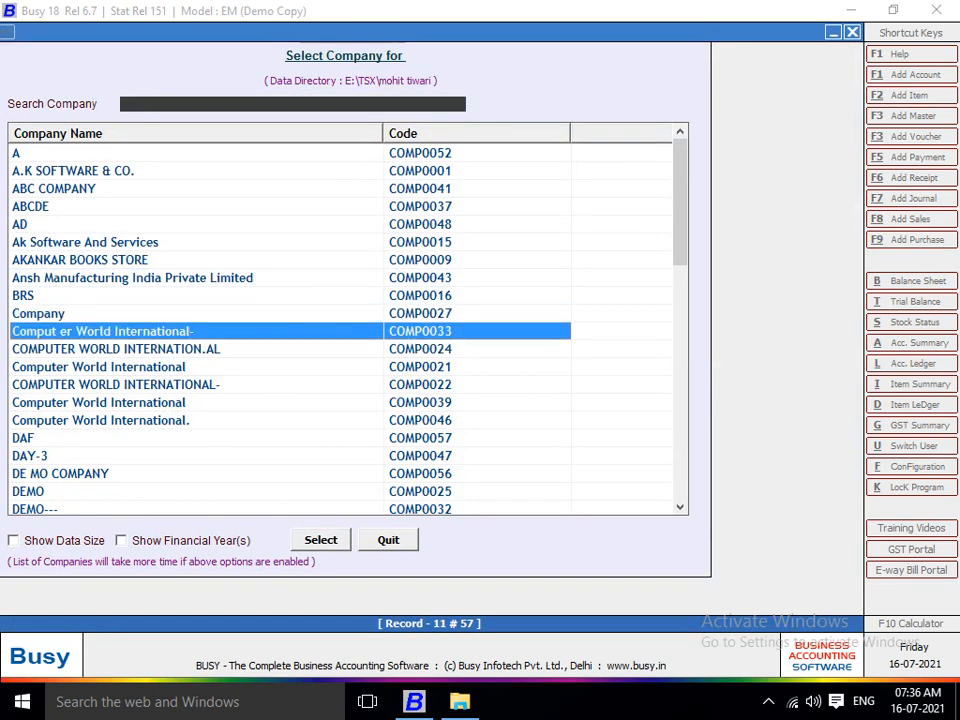
pyautogui.press('Down')
pyautogui.press('Down')
pyautogui.press('Down')
pyautogui.press('Down')
pyautogui.press('Down')
pyautogui.press('Down')
pyautogui.press('Down')
pyautogui.press('Down')
pyautogui.press('Down')
pyautogui.press('Down')
pyautogui.press('Down')
pyautogui.press('Down')
pyautogui.press('Down')
pyautogui.press('Down')
pyautogui.press('Down')
pyautogui.press('Down')
pyautogui.press('Down')
pyautogui.press('Down')
pyautogui.press('Down')
pyautogui.press('Down')
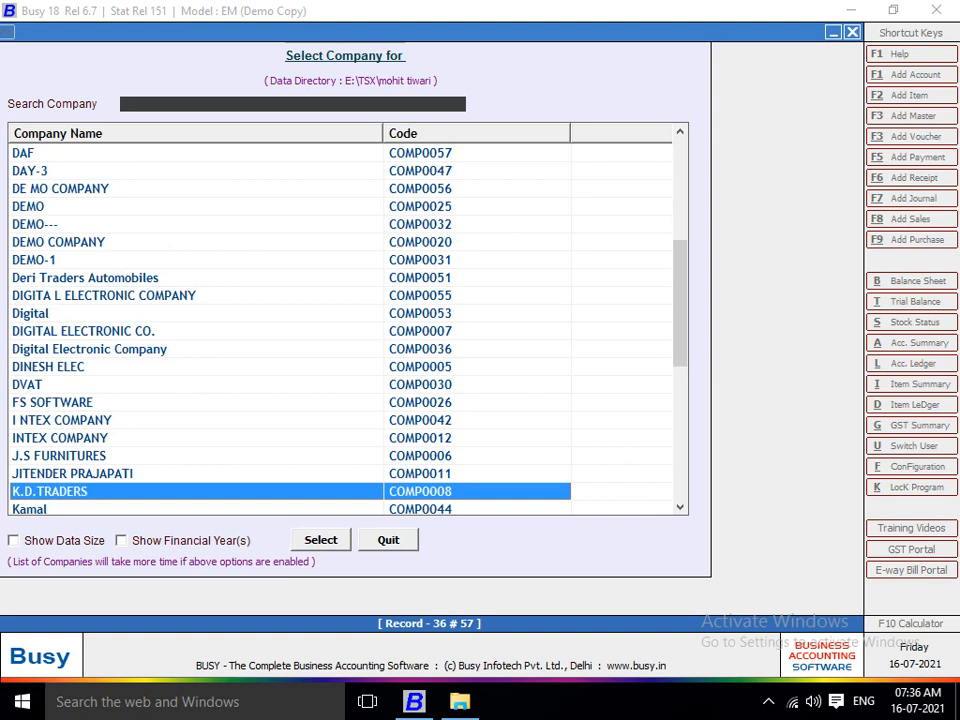
pyautogui.press('Return')
pyautogui.press('Down')
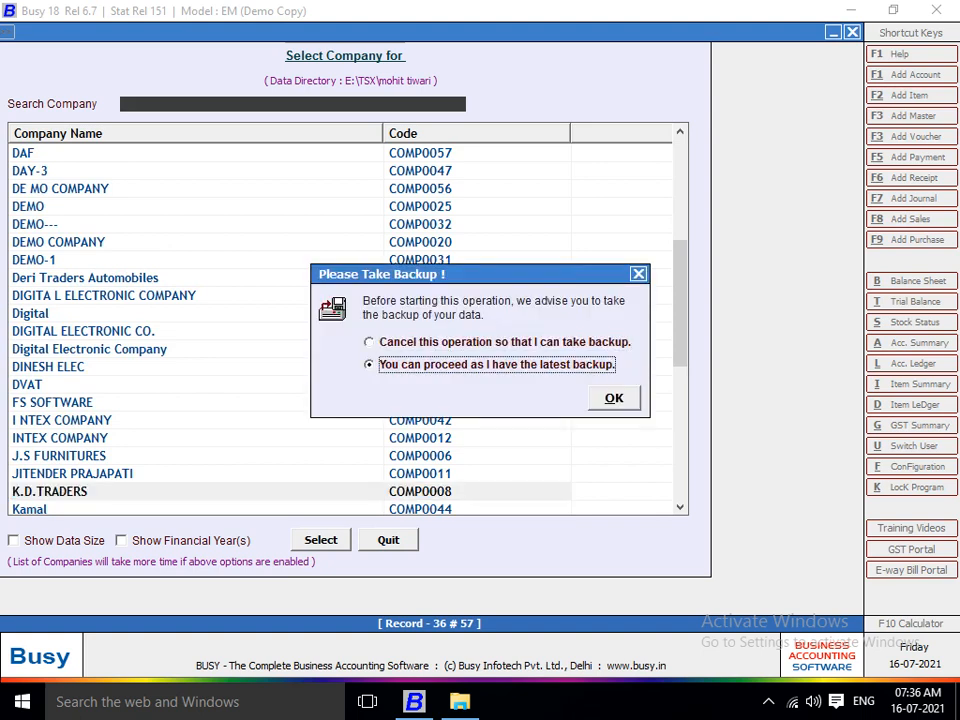
pyautogui.press('Return')
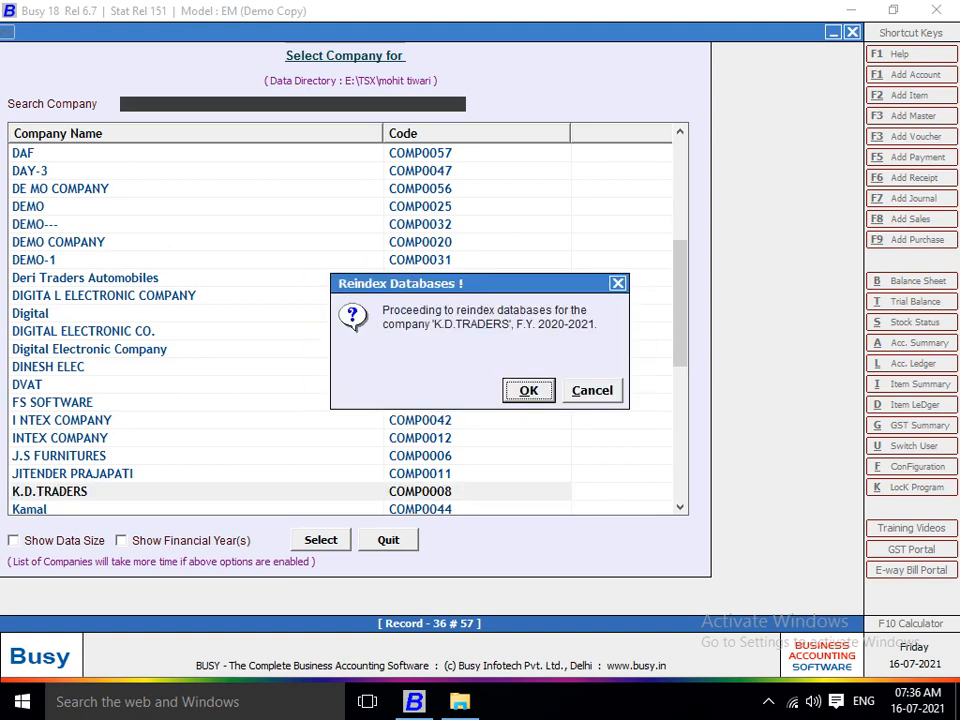
pyautogui.press('Return')
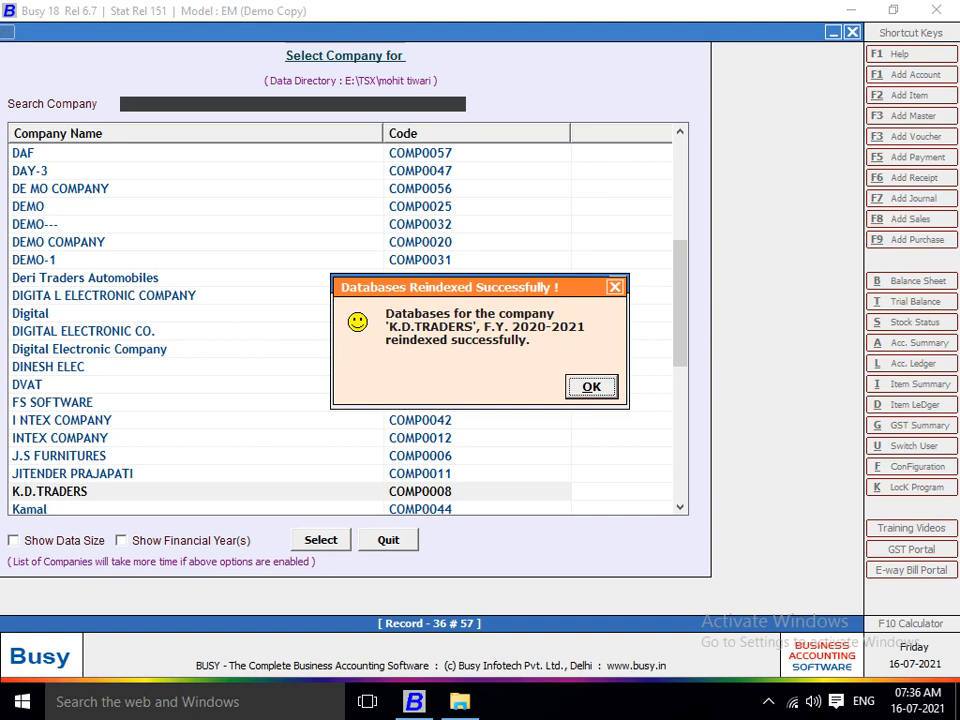
# Dismiss the reindex success message and bring up the Select BUSY Model form.
pyautogui.press('Return')
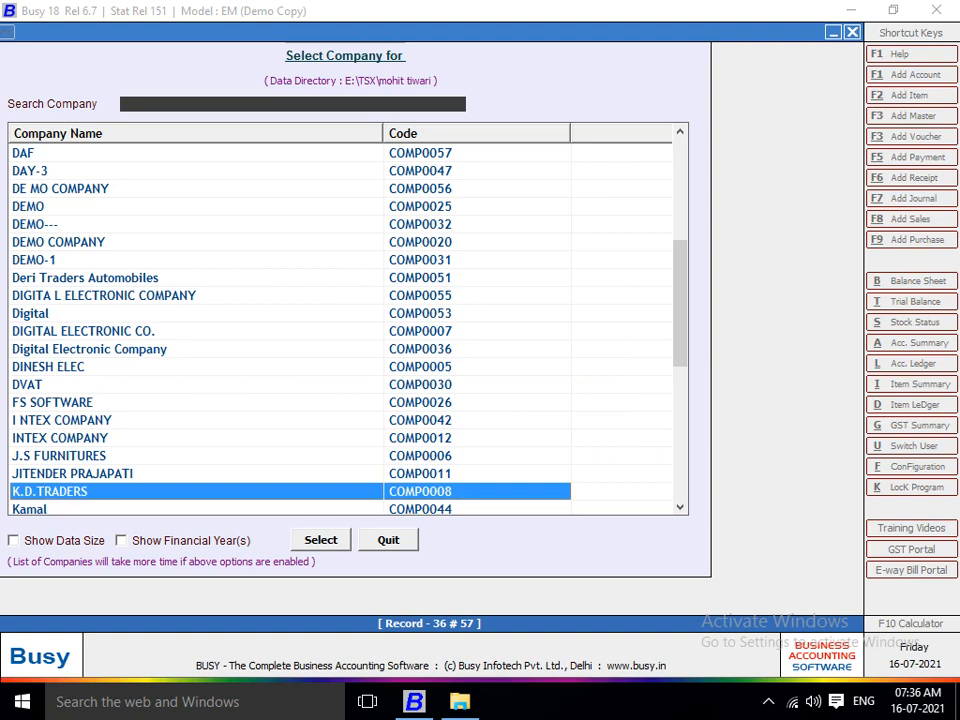
pyautogui.press('Escape')
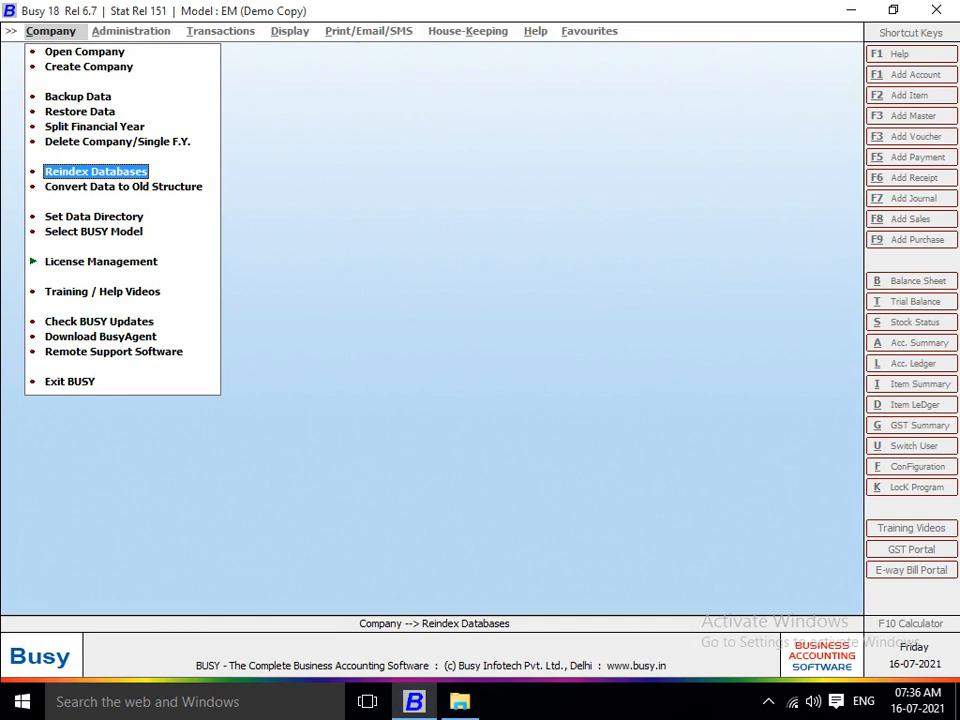
pyautogui.click(94, 232)
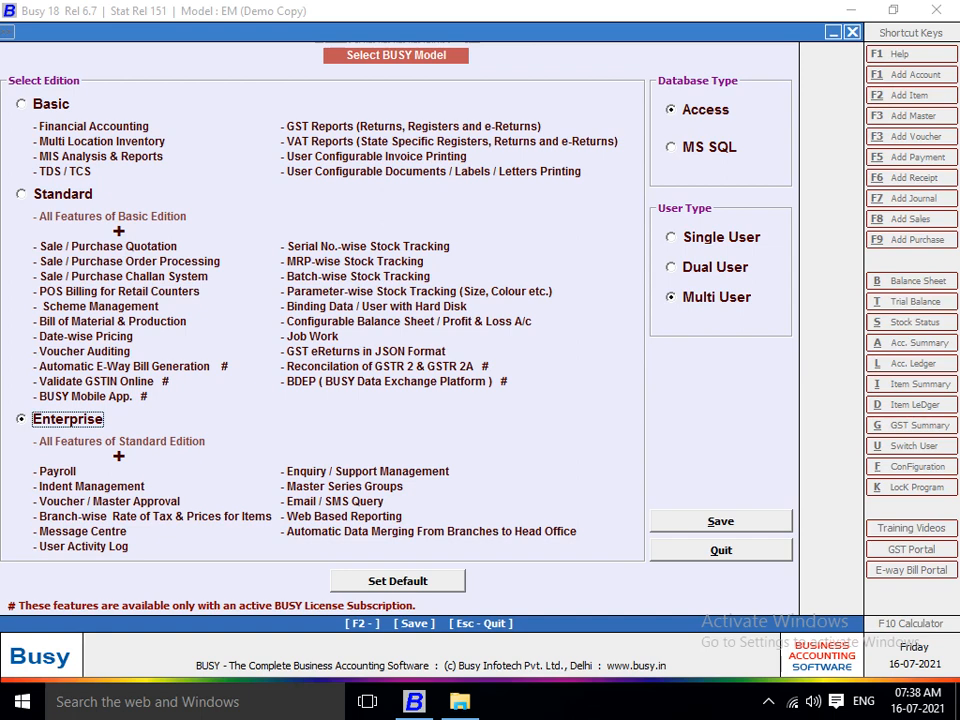
# Check for BUSY updates from the Company menu, showing release 6.7 installed versus 6.9 available.
pyautogui.press('Escape')
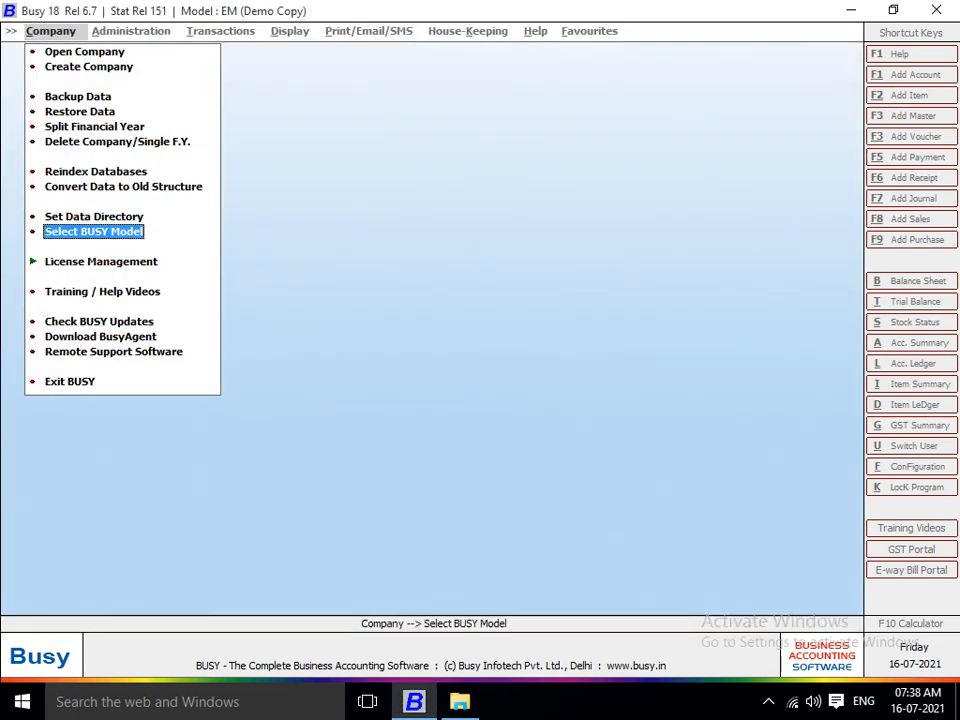
pyautogui.press('Down')
pyautogui.press('Return')
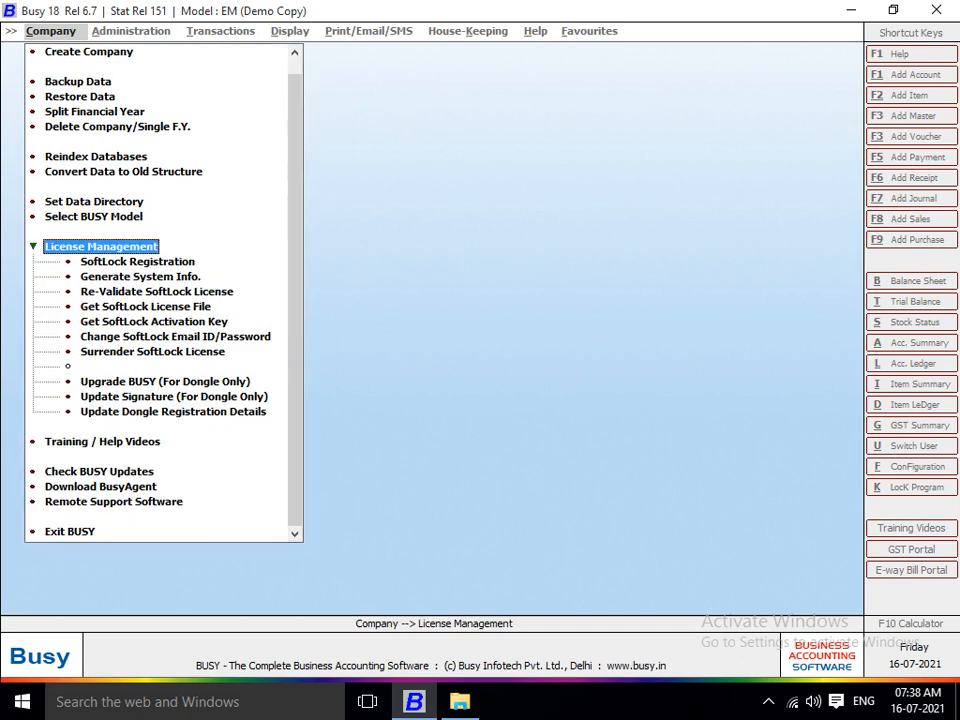
pyautogui.press('Return')
pyautogui.press('Down')
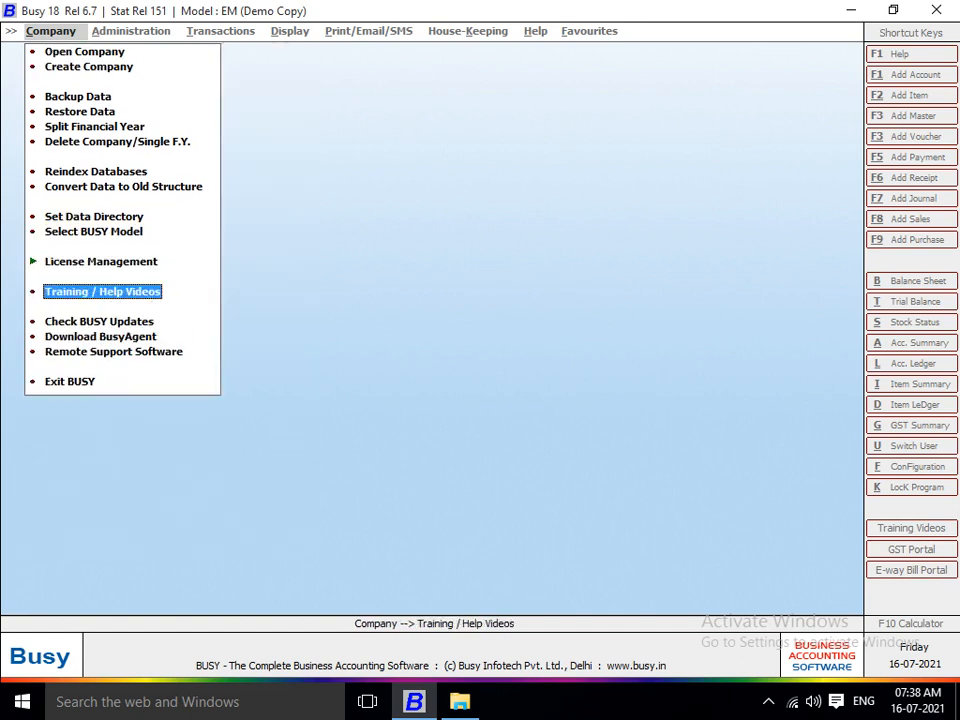
pyautogui.press('Down')
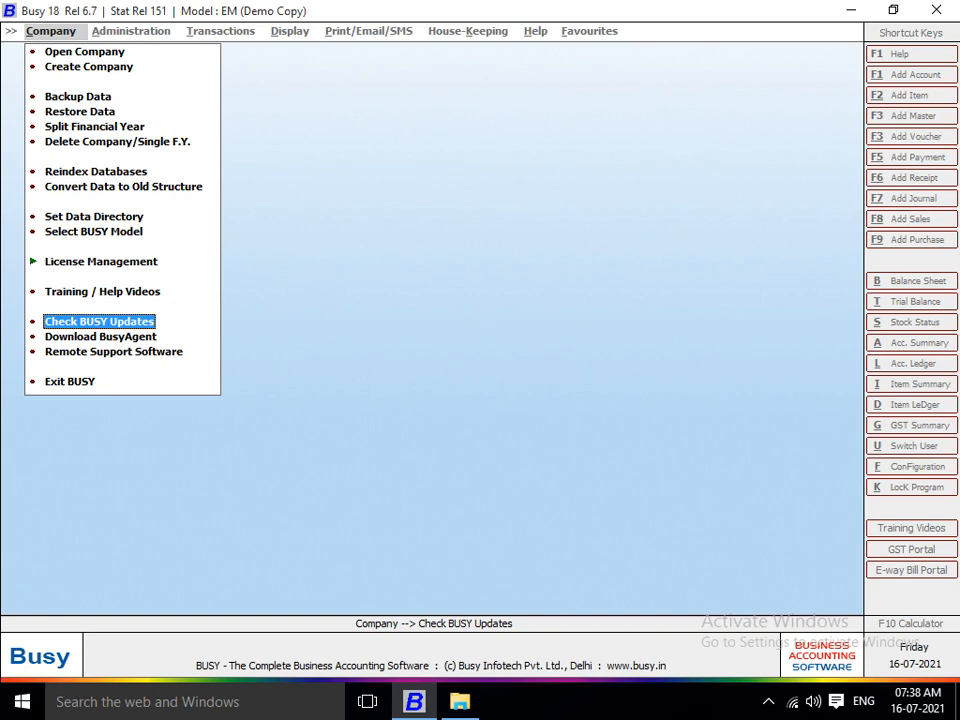
pyautogui.press('Return')
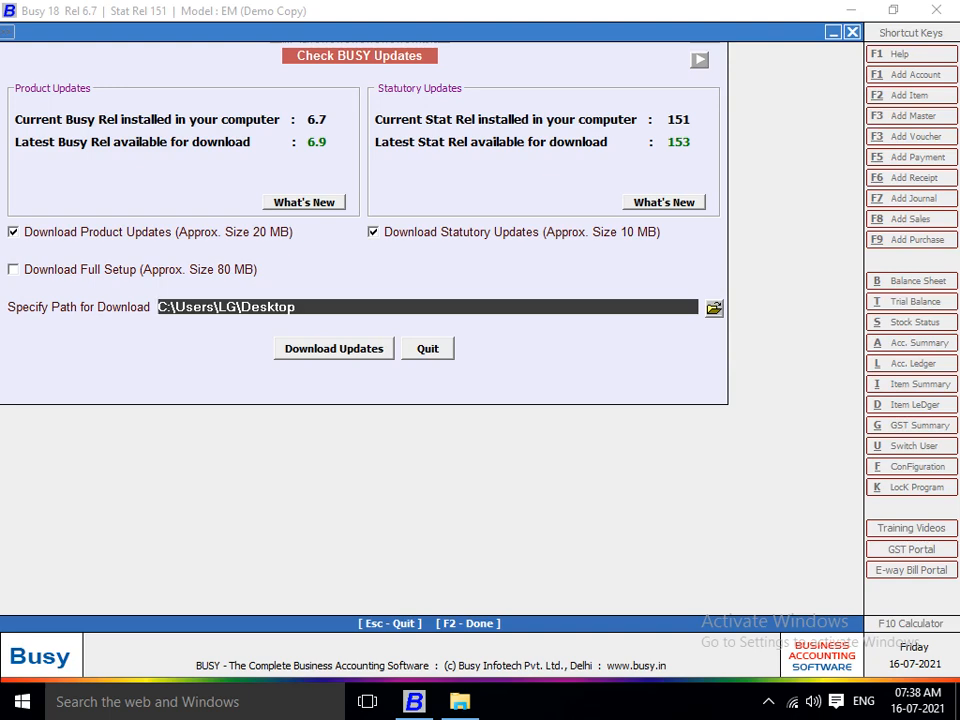
# Start downloading release 6.9 and statutory 153 updates to the Desktop folder, then show the desktop.
pyautogui.press('Return')
pyautogui.press('Return')
pyautogui.press('Return')
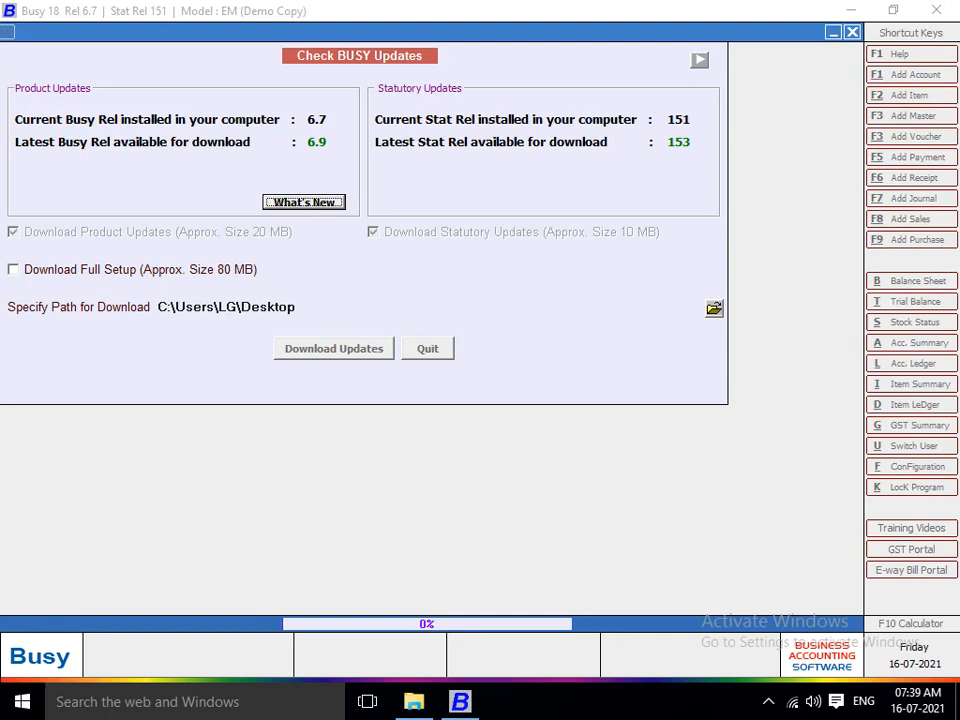
pyautogui.press('super+d')
# Launch Busy 21 in demo mode from its desktop shortcut and browse the Company menu.
pyautogui.click(183, 136)
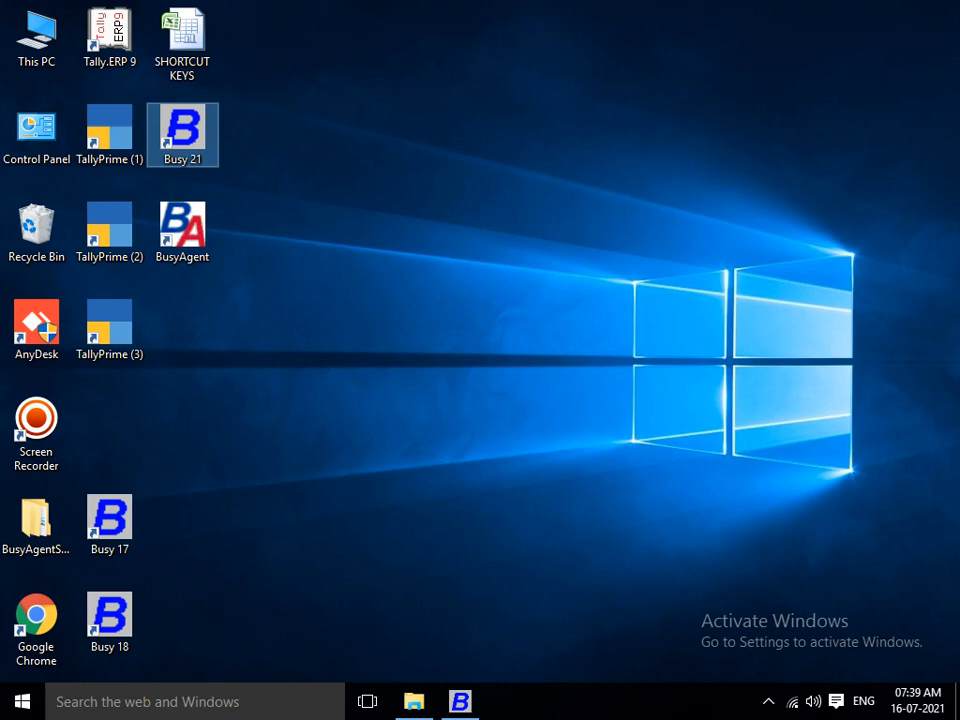
pyautogui.rightClick(164, 135)
pyautogui.click(204, 150)
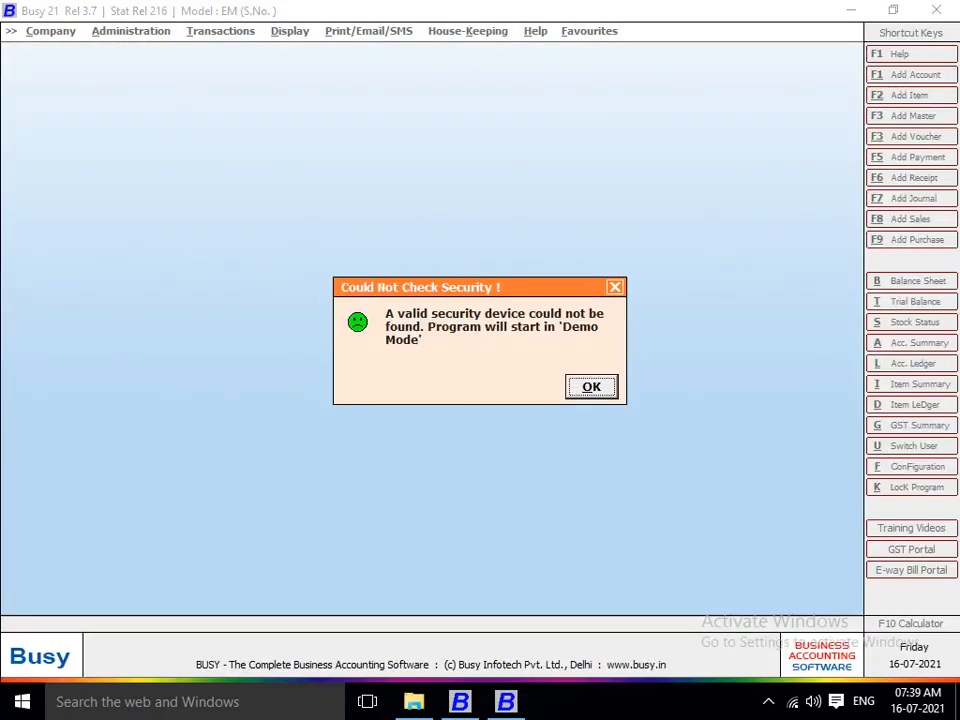
pyautogui.press('Return')
pyautogui.press('Return')
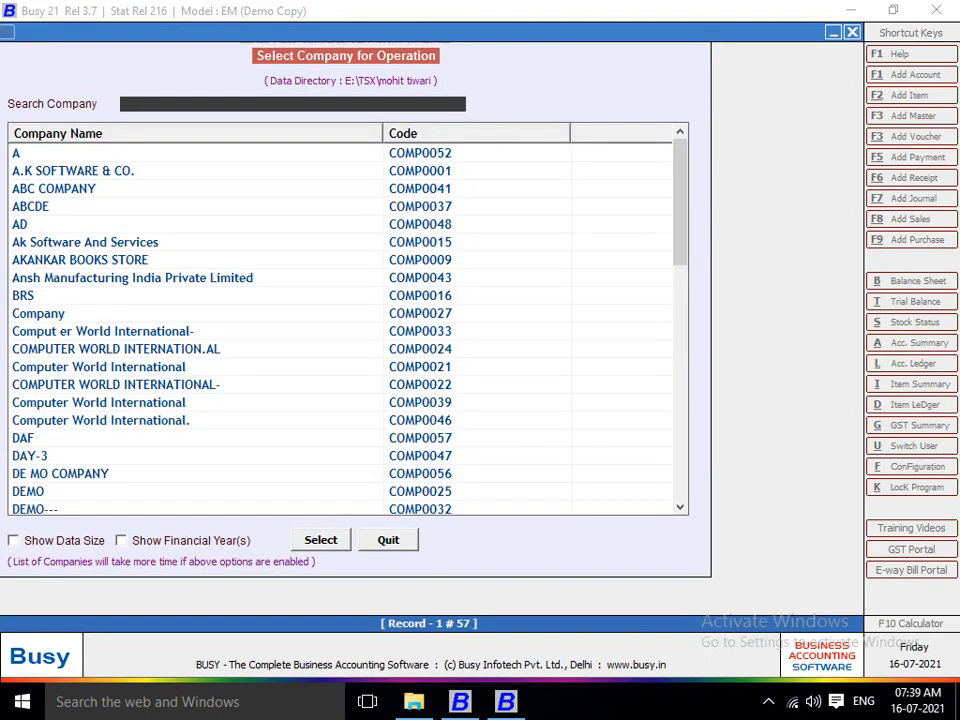
pyautogui.press('Down')
pyautogui.press('Down')
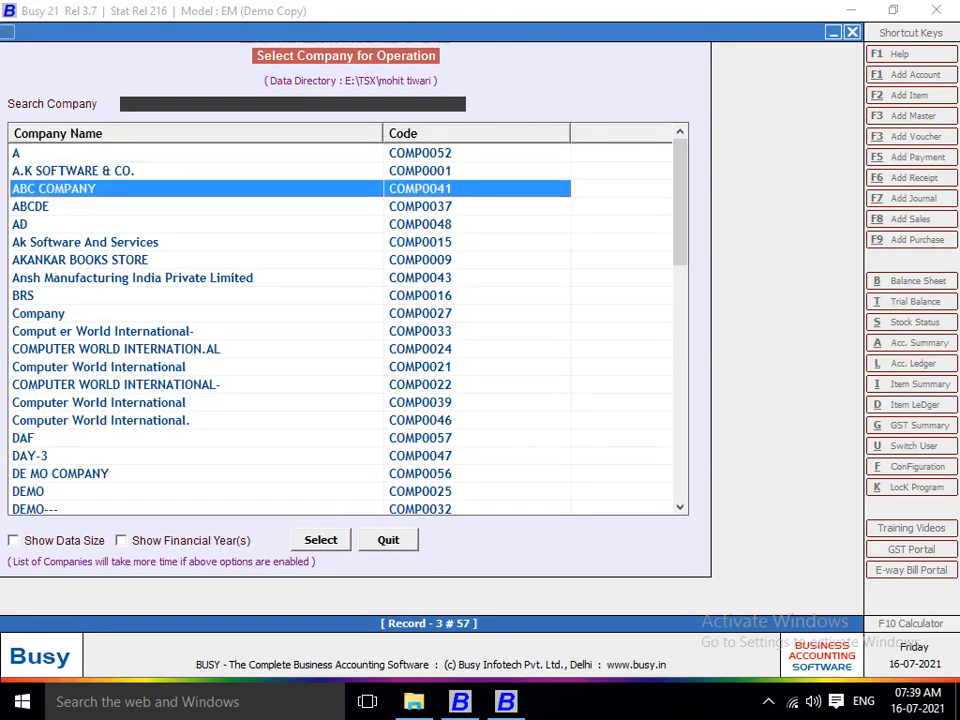
pyautogui.press('Escape')
pyautogui.press('Down')
pyautogui.press('Up')
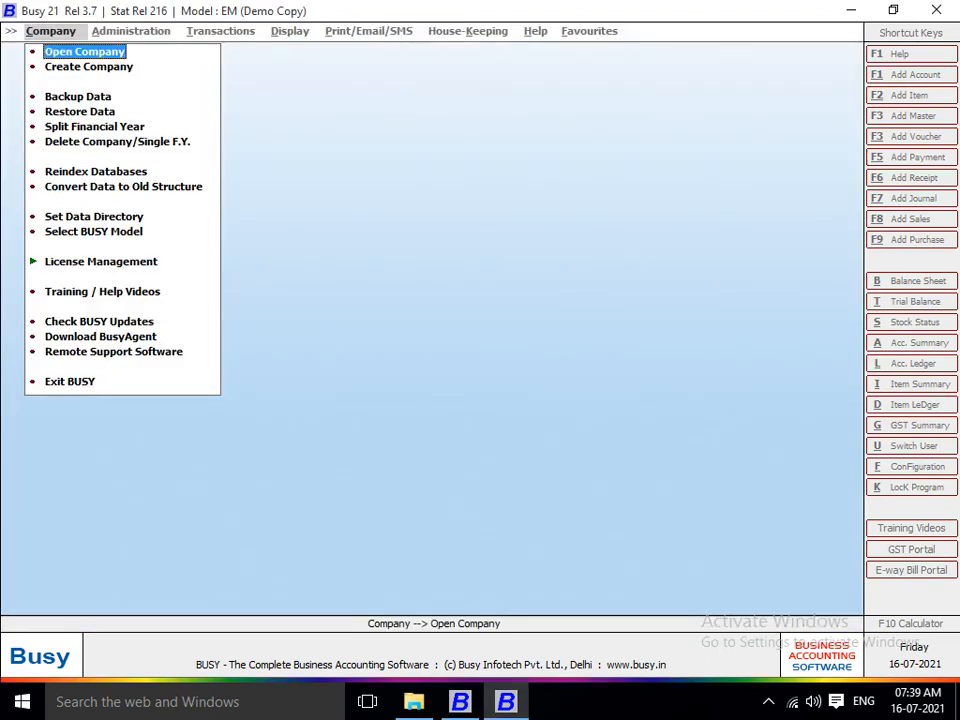
pyautogui.press('Return')
pyautogui.press('Escape')
# Set the data directory to the company-data folder on drive E:.
pyautogui.press('Down')
pyautogui.press('Down')
pyautogui.press('Down')
pyautogui.press('Down')
pyautogui.press('Down')
pyautogui.press('Down')
pyautogui.press('Down')
pyautogui.press('Down')
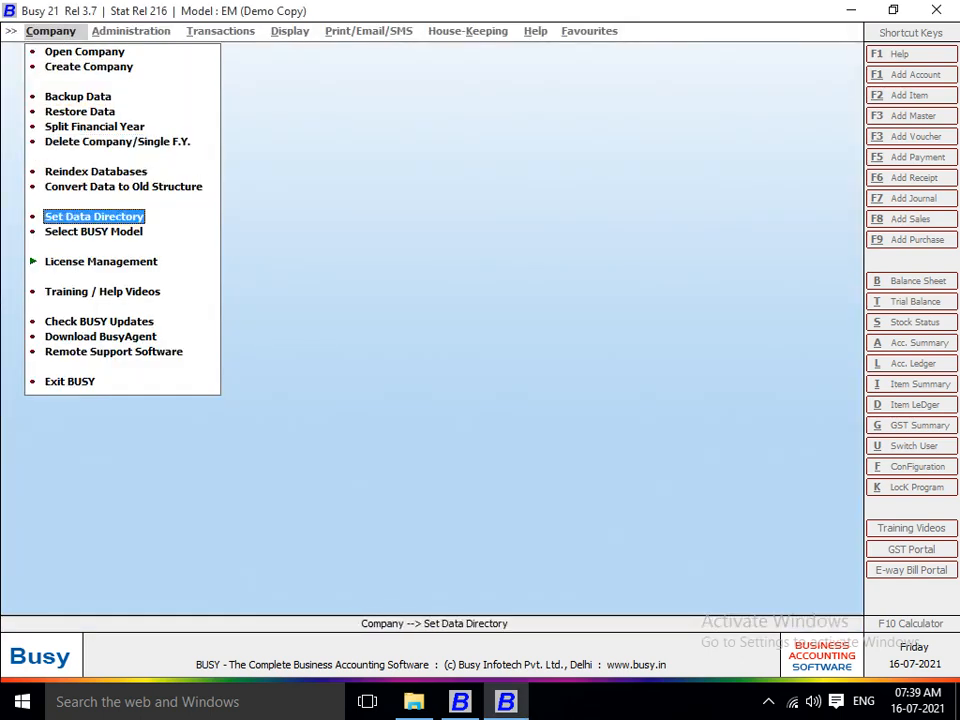
pyautogui.press('Return')
pyautogui.press('Tab')
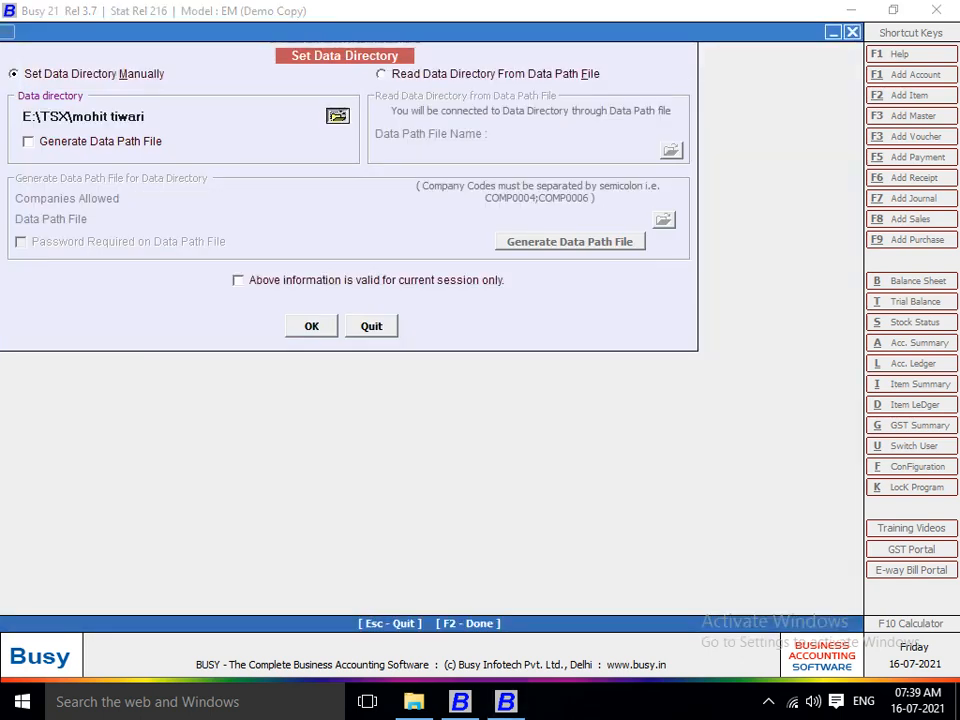
pyautogui.press('Return')
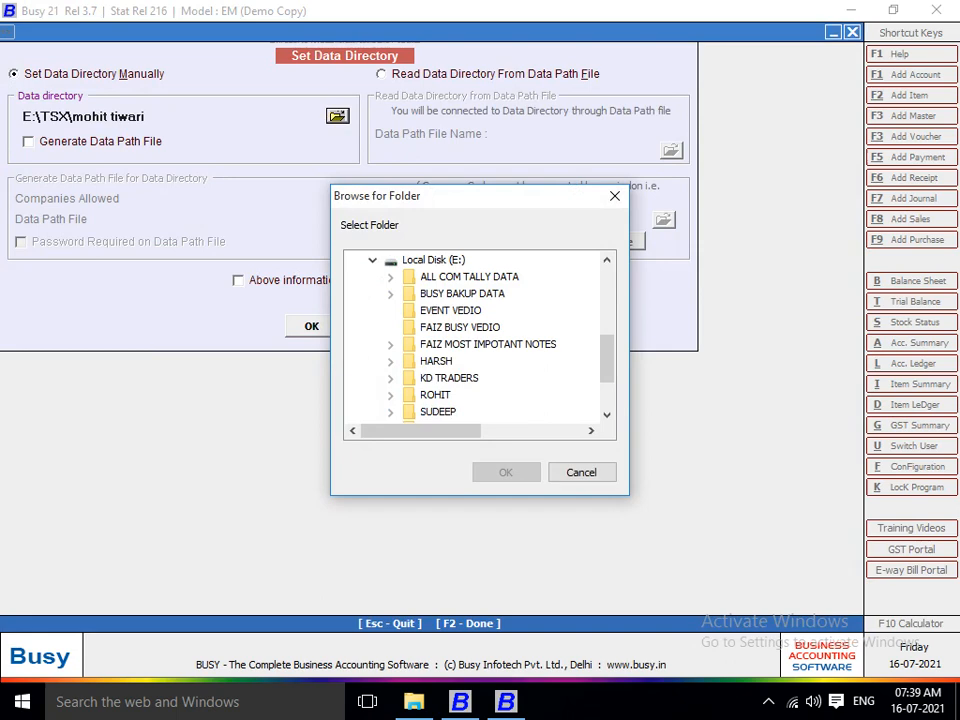
pyautogui.scroll(-1, 480, 335)
pyautogui.click(438, 378)
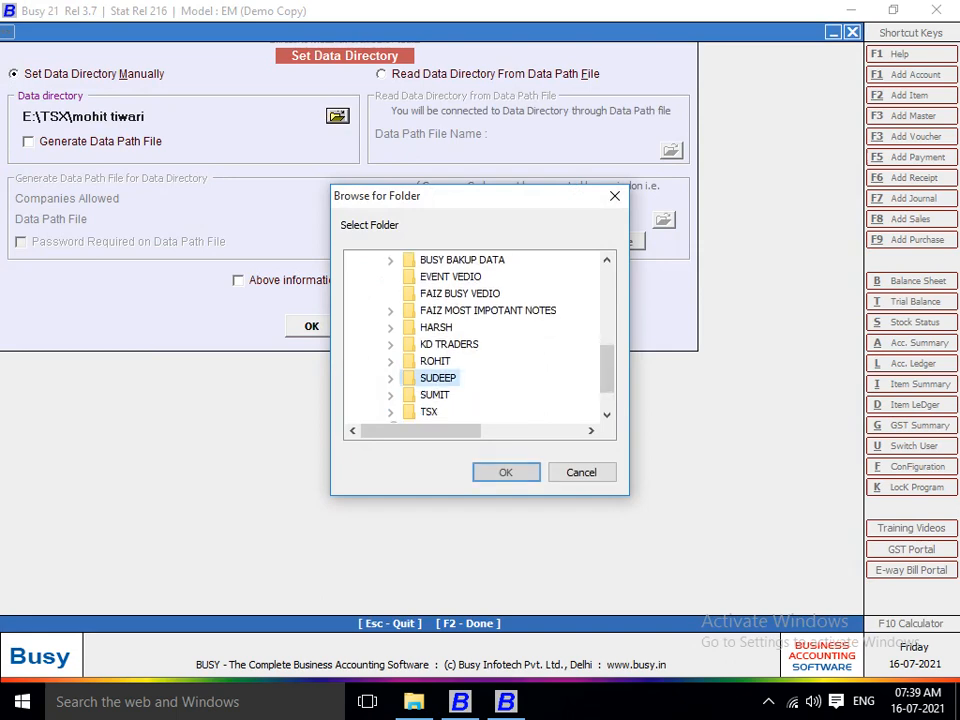
pyautogui.press('Return')
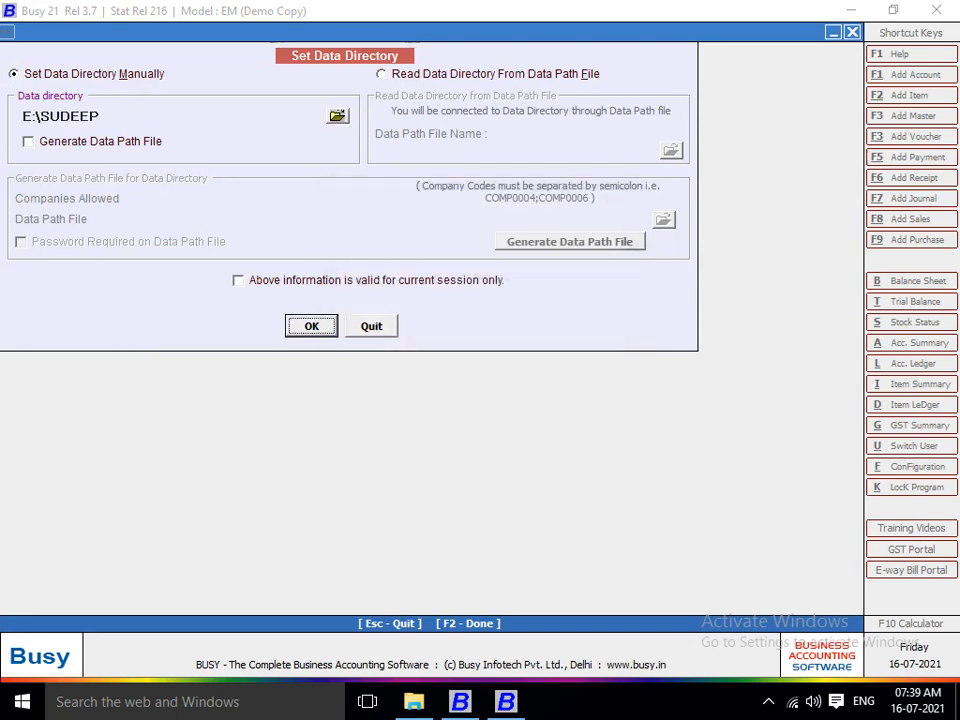
pyautogui.press('Return')
pyautogui.press('Up')
pyautogui.press('Up')
pyautogui.press('Up')
pyautogui.press('Up')
pyautogui.press('Up')
pyautogui.press('Up')
pyautogui.press('Up')
pyautogui.press('Up')
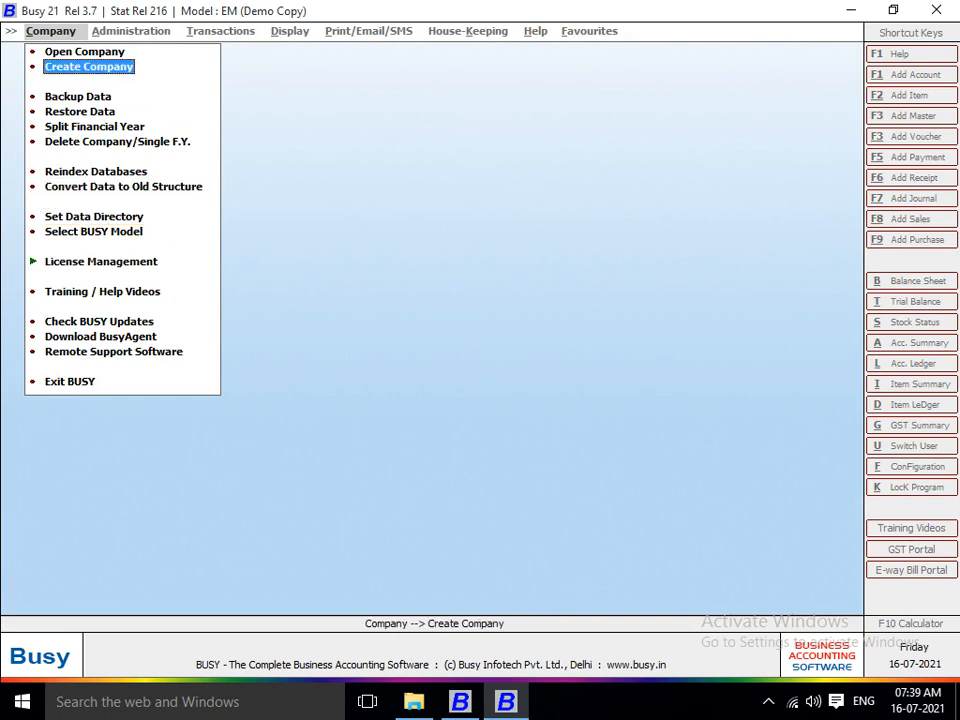
# Open AK SOFTWARE & COM for 2021-22, entering the user name at the login.
pyautogui.press('Return')
pyautogui.press('Down')
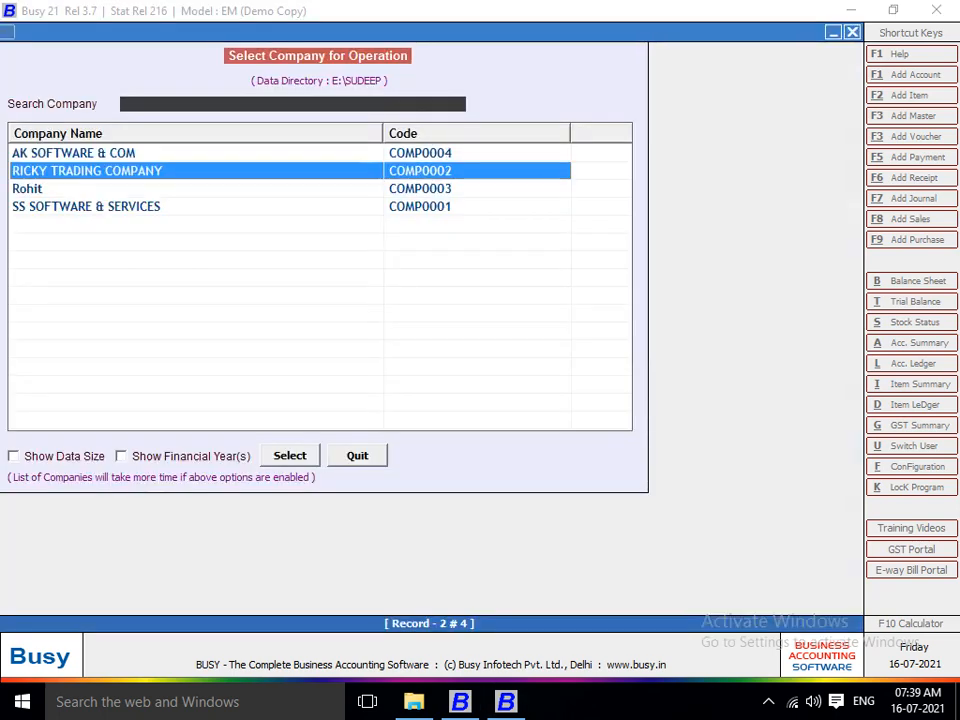
pyautogui.press('Up')
pyautogui.press('Return')
pyautogui.write('A')
pyautogui.press('Return')
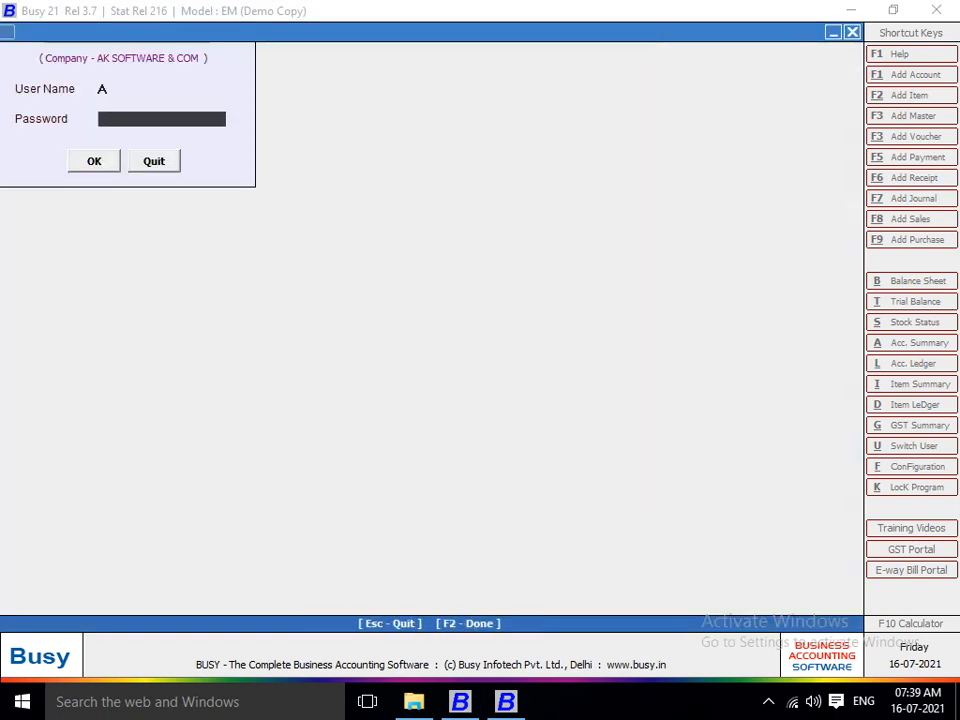
pyautogui.press('Escape')
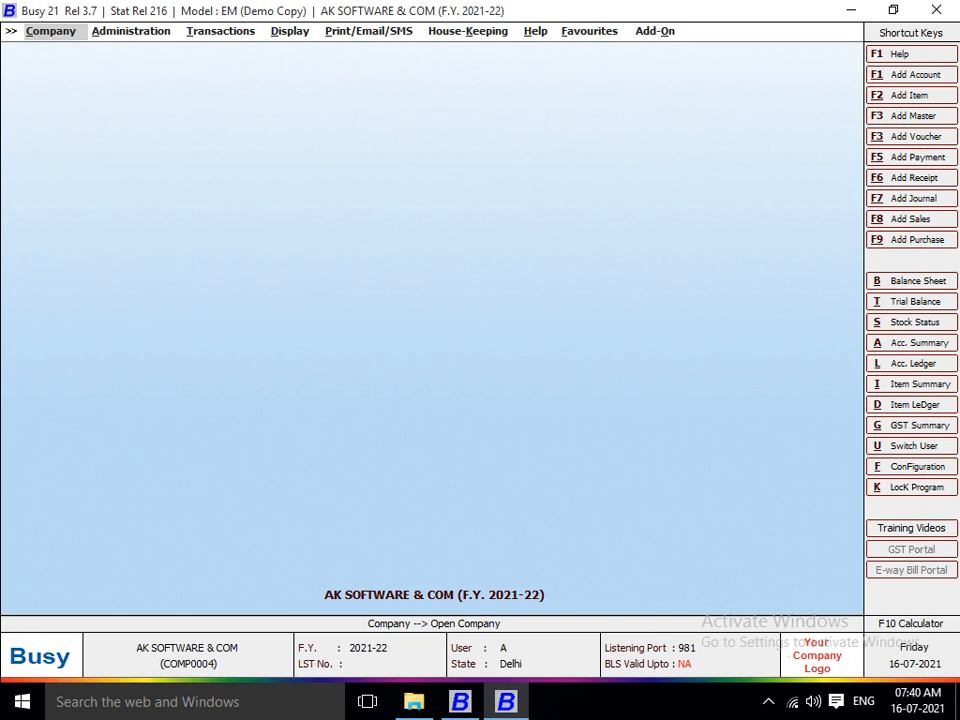
pyautogui.press('Right')
pyautogui.press('Right')
pyautogui.press('Right')
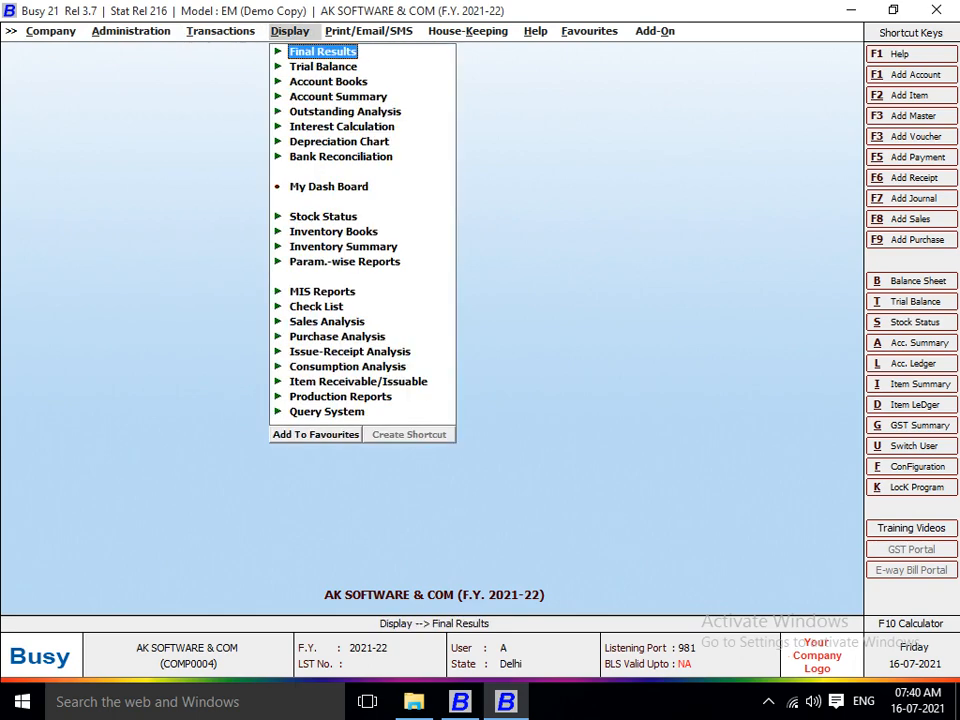
# View the Help menu's Shortcut Keys list, then open the User's Manual with F1.
pyautogui.press('Right')
pyautogui.press('Right')
pyautogui.press('Right')
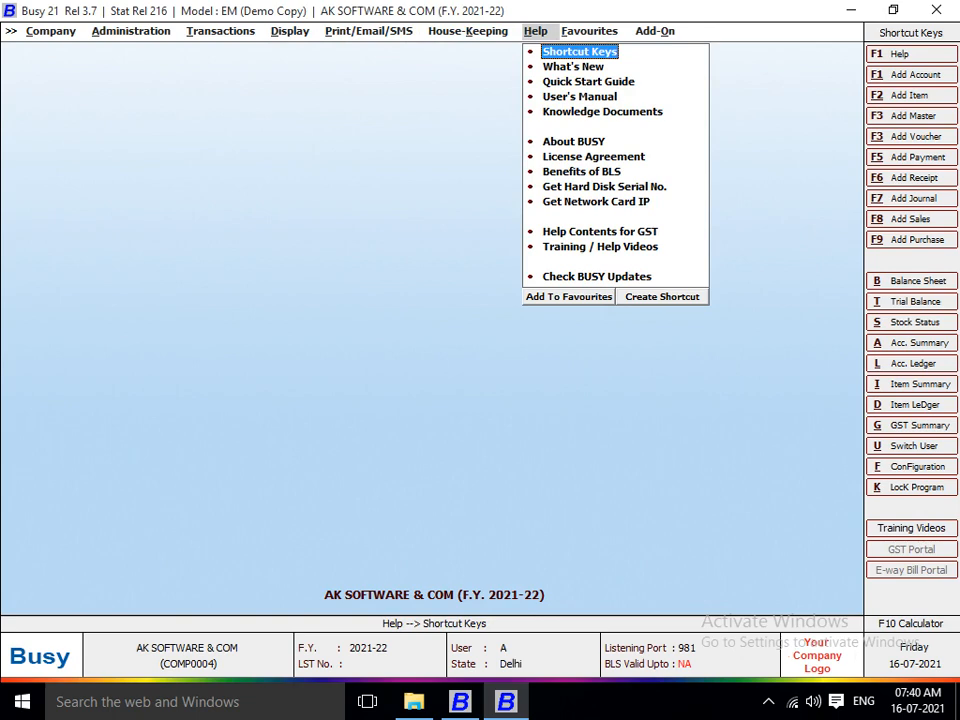
pyautogui.press('Return')
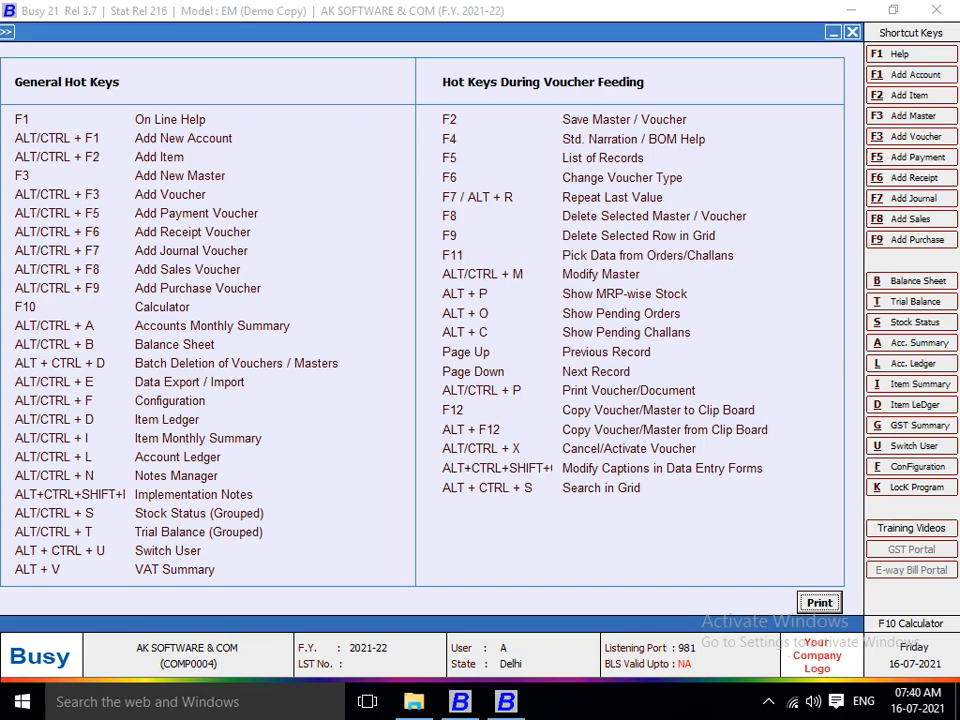
pyautogui.press('F1')
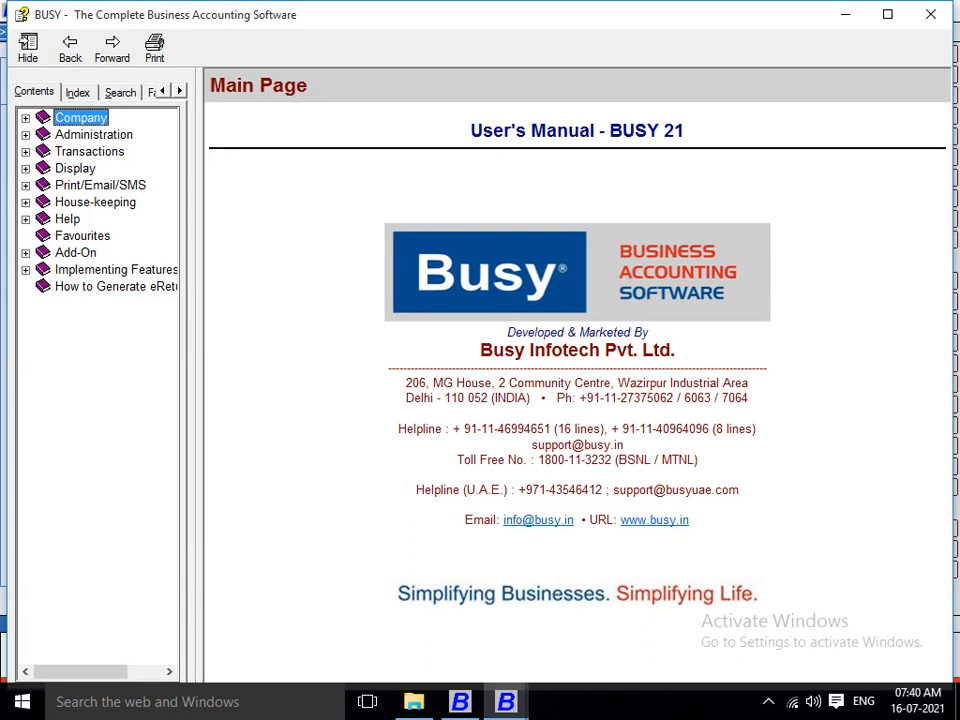
# Browse the manual's Company help topics, from Open Company through License Management.
pyautogui.press('Right')
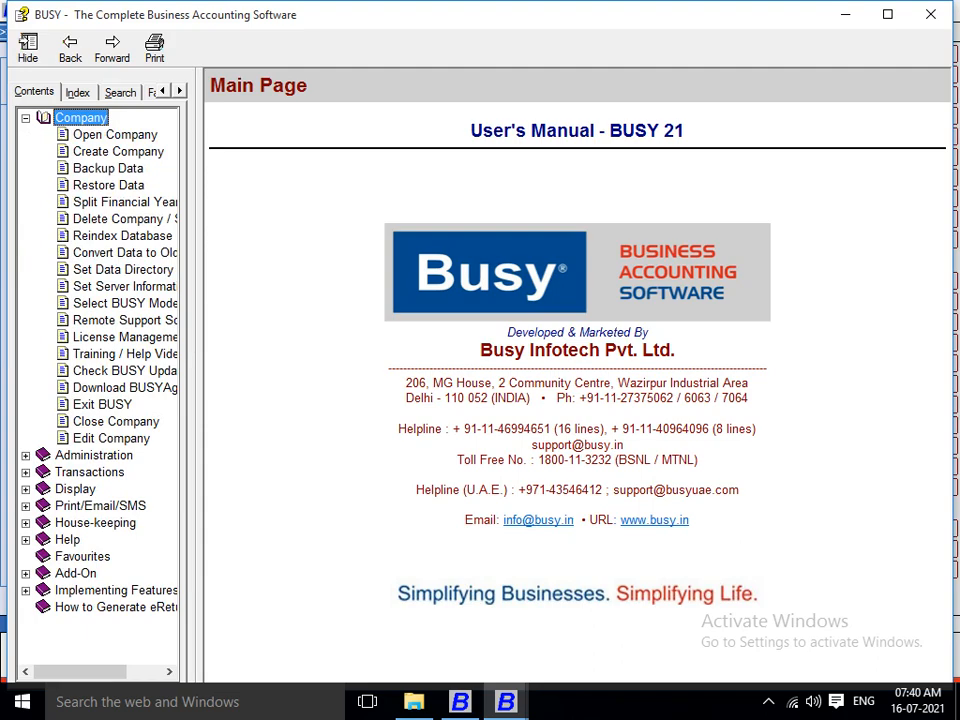
pyautogui.click(115, 134)
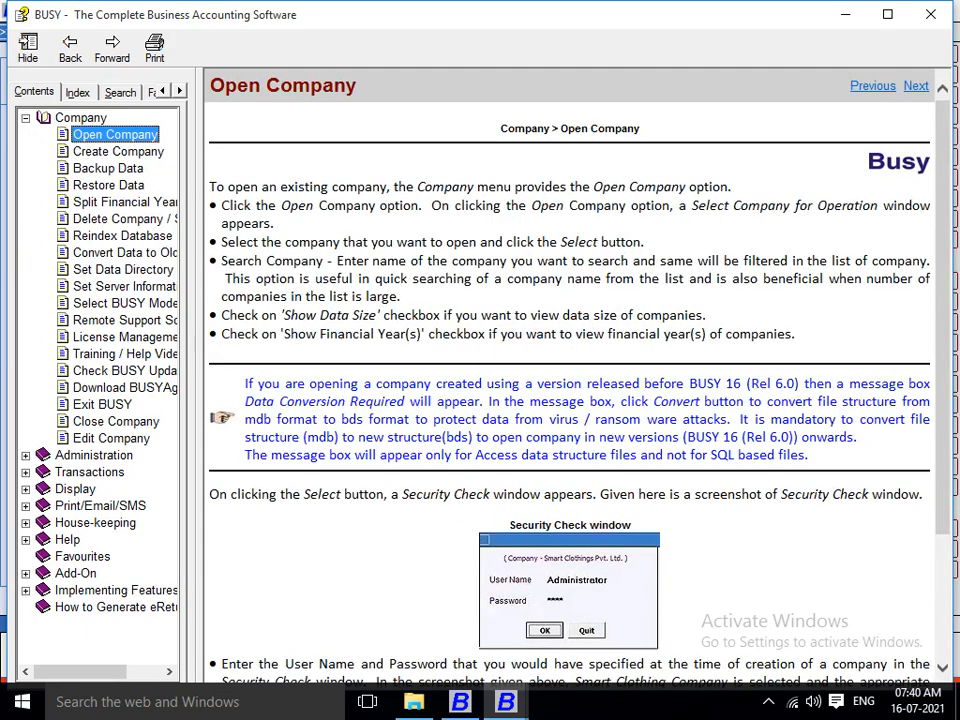
pyautogui.click(118, 151)
pyautogui.press('Down')
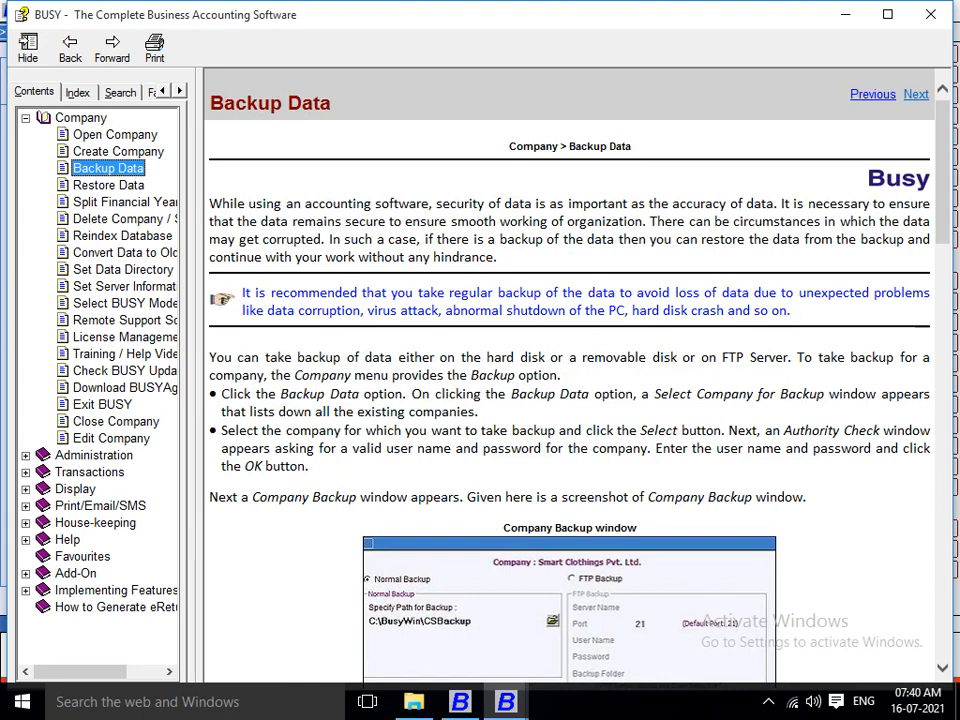
pyautogui.press('Down')
pyautogui.press('Down')
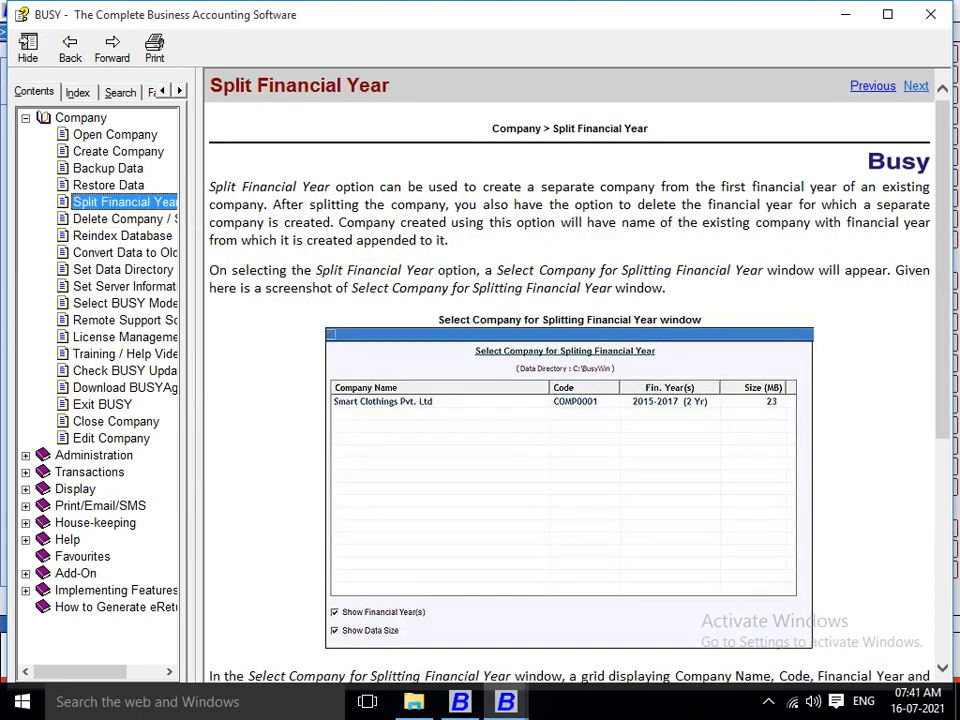
pyautogui.click(123, 270)
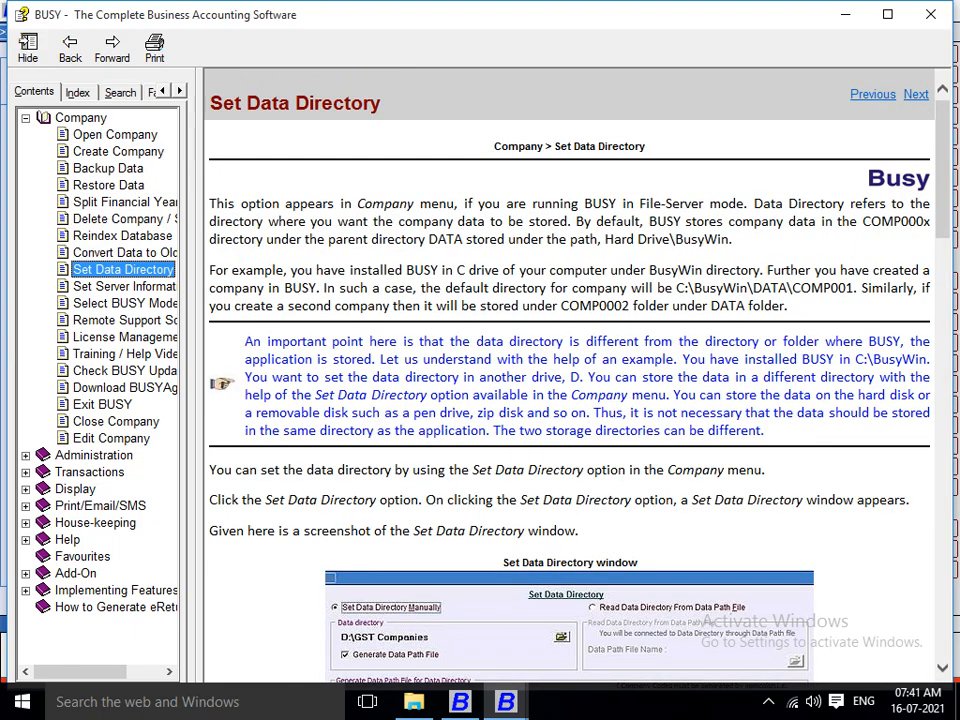
pyautogui.scroll(-4, 570, 380)
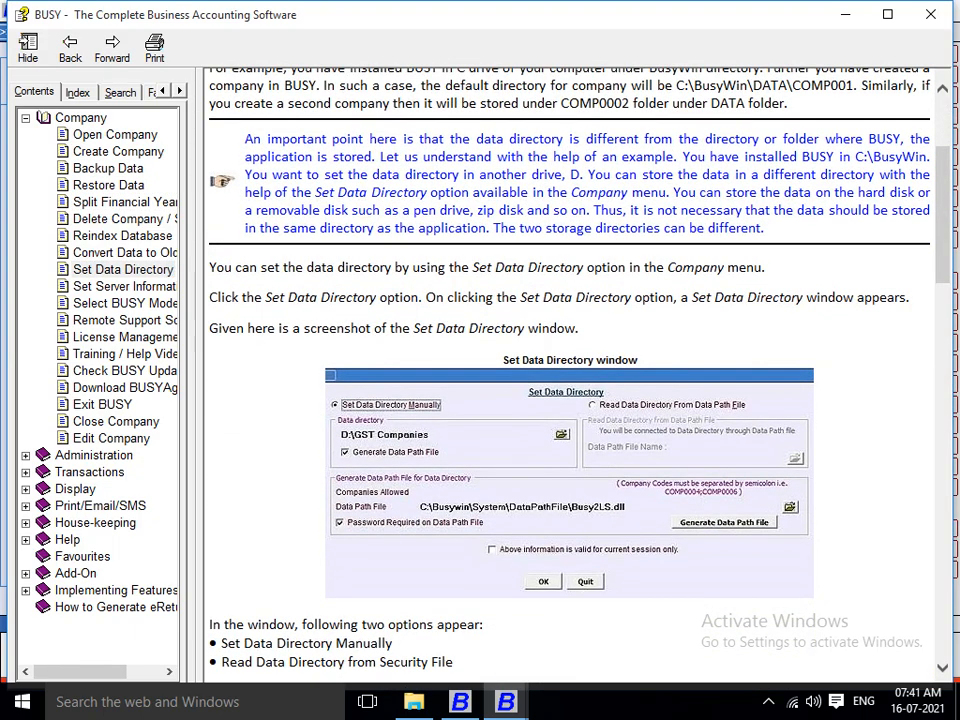
pyautogui.click(122, 235)
pyautogui.click(125, 337)
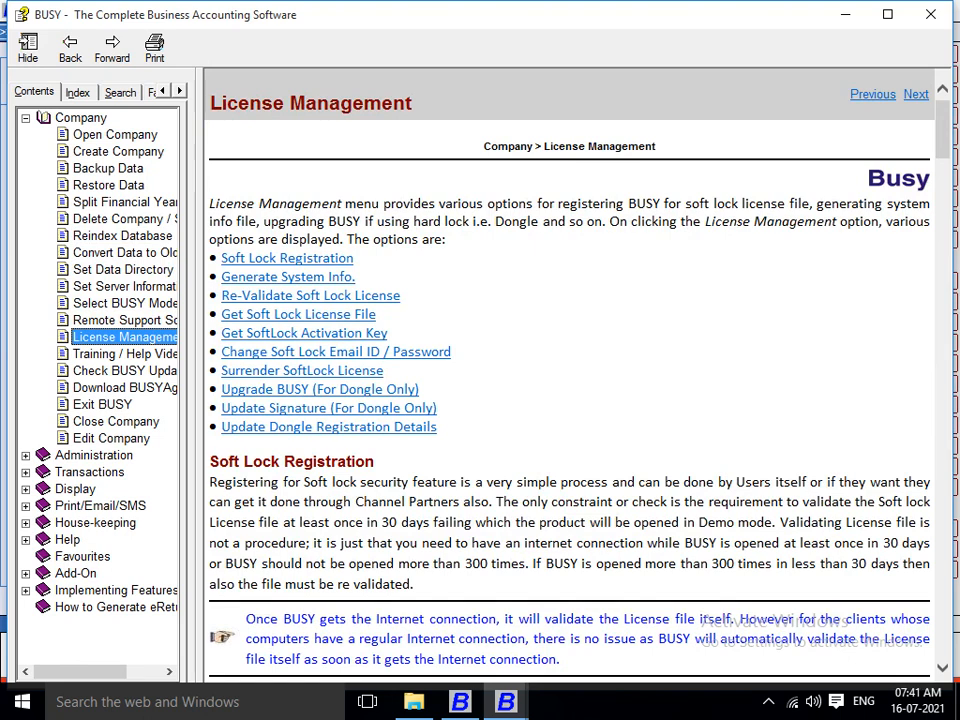
# Read the Sales voucher topic under Transactions, then close the manual.
pyautogui.click(89, 472)
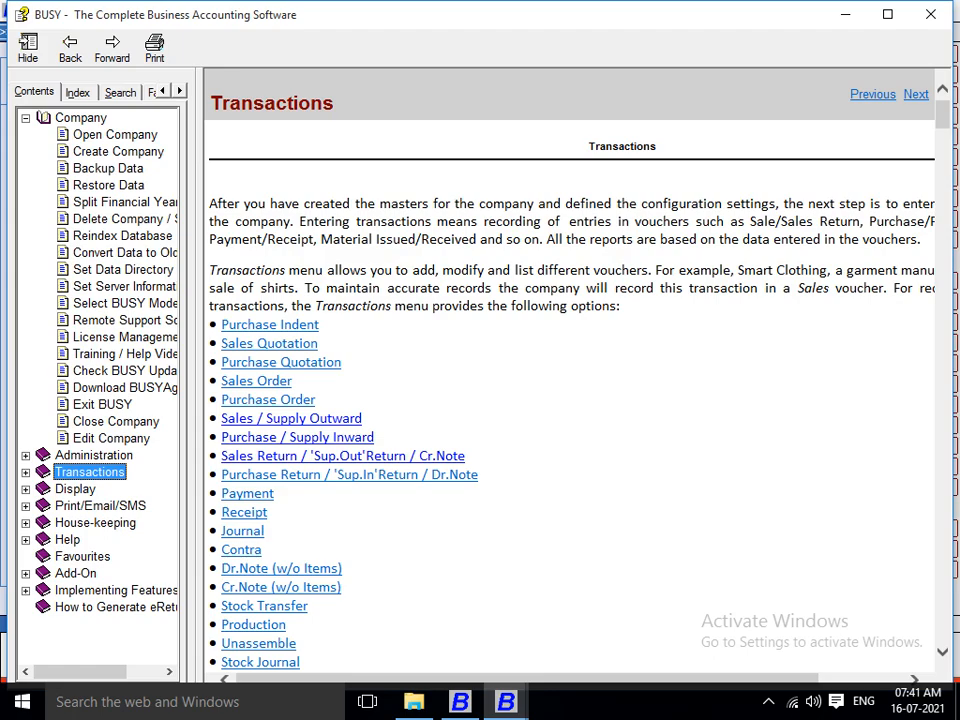
pyautogui.click(291, 419)
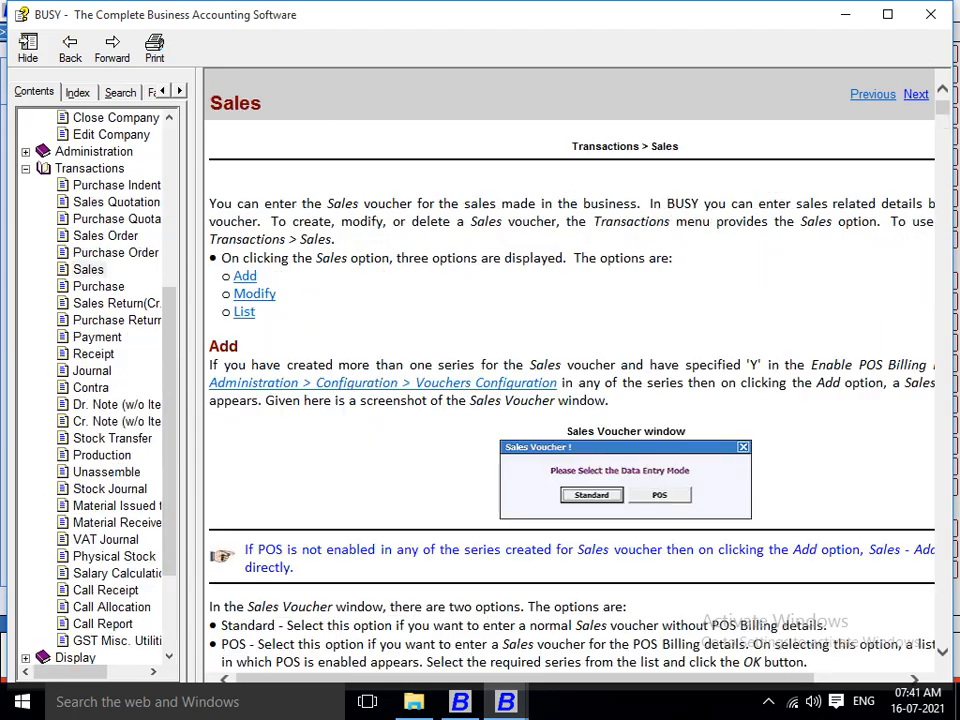
pyautogui.scroll(-20, 570, 400)
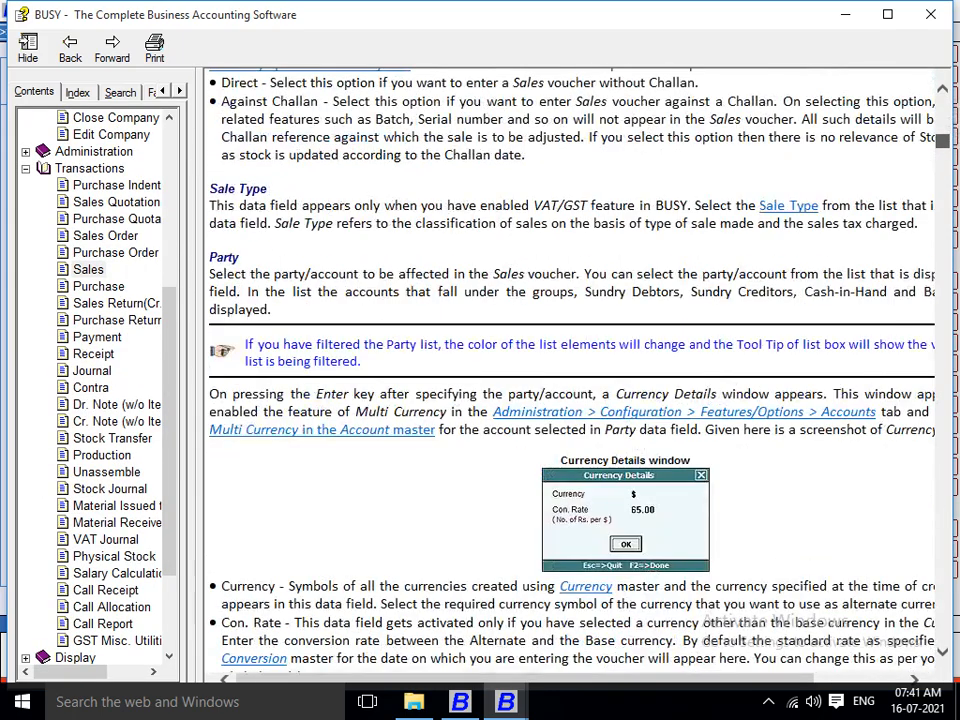
pyautogui.scroll(6, 570, 400)
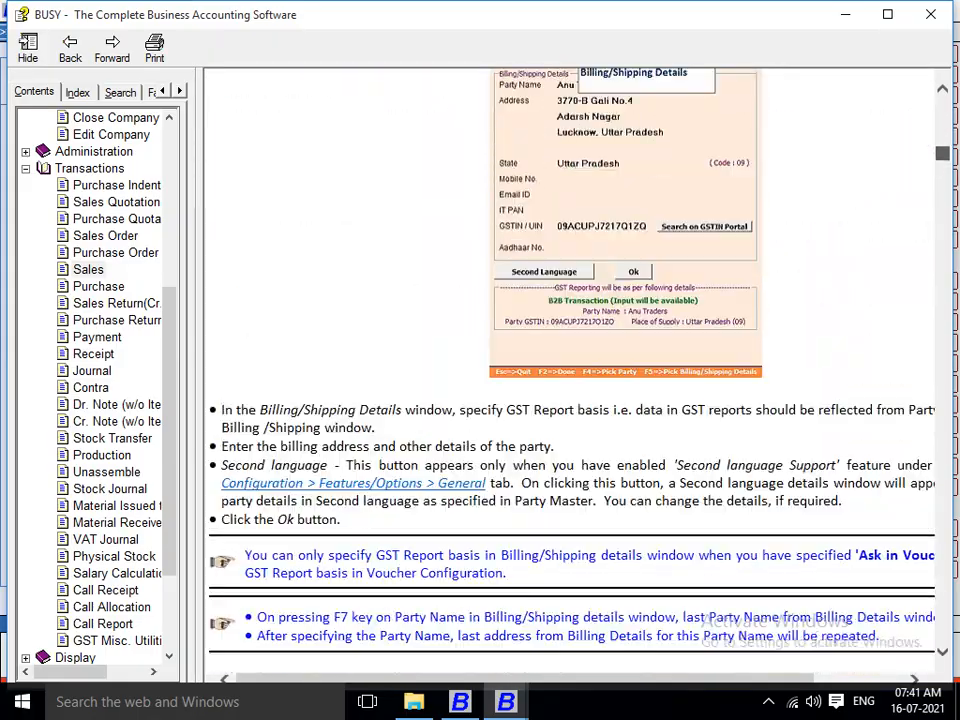
pyautogui.scroll(-15, 570, 400)
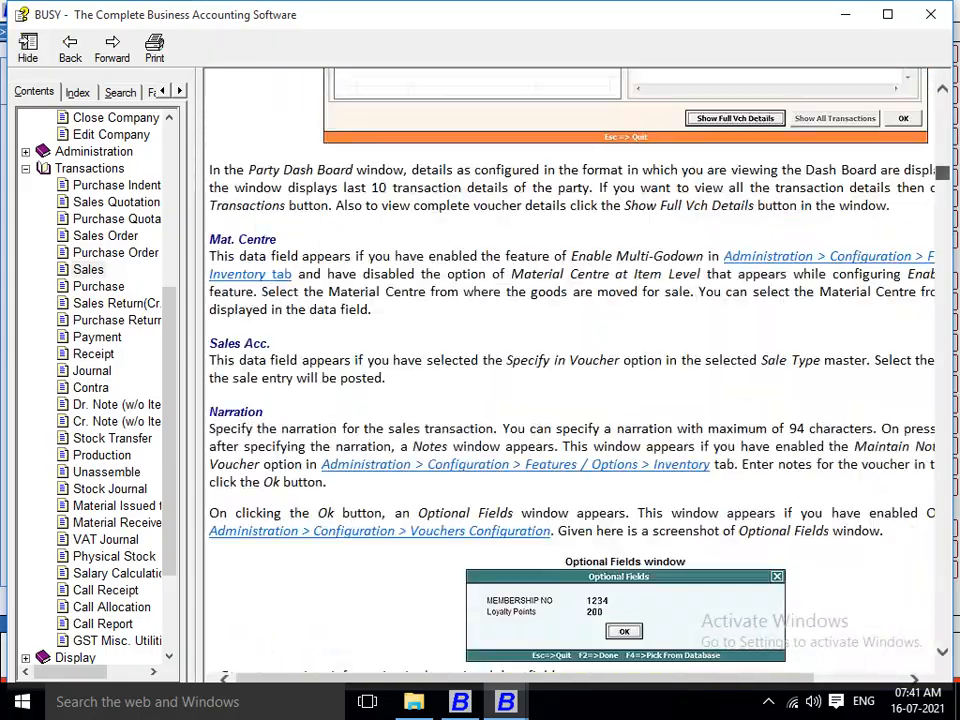
pyautogui.scroll(-20, 570, 400)
pyautogui.scroll(-20, 570, 400)
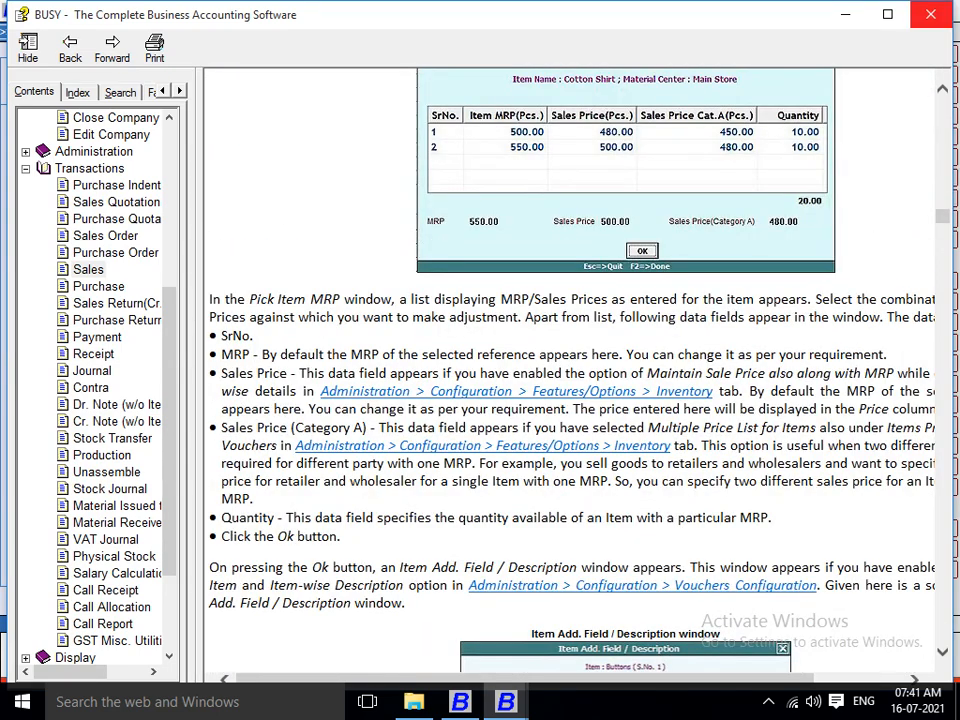
pyautogui.click(930, 14)
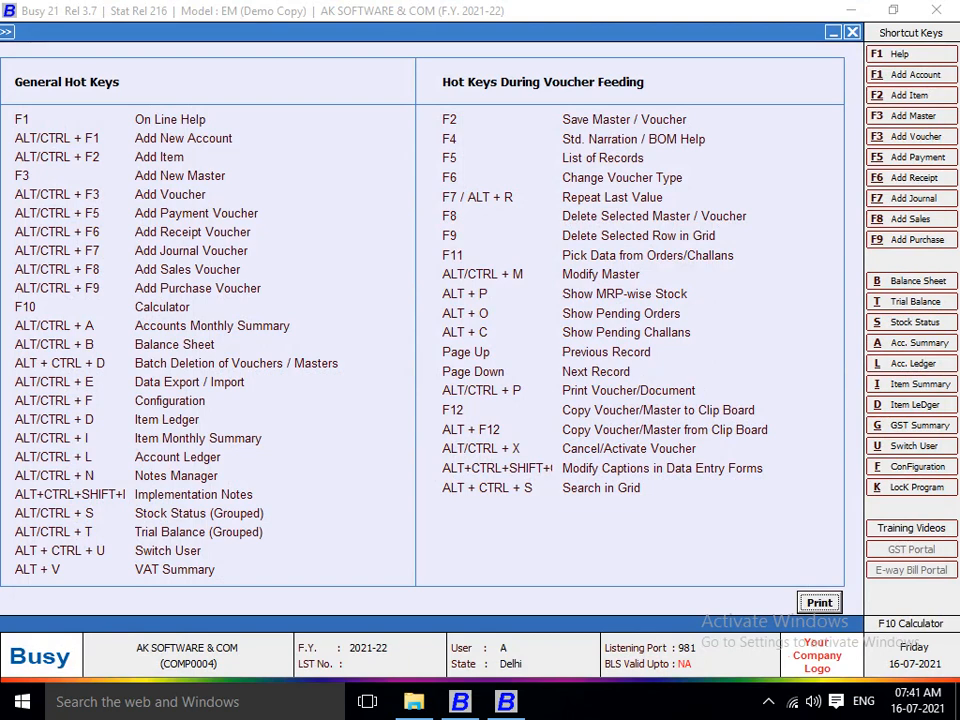
# Add and save a new account for the party under the Sundry Creditors group.
pyautogui.hotkey('alt', 'F1')
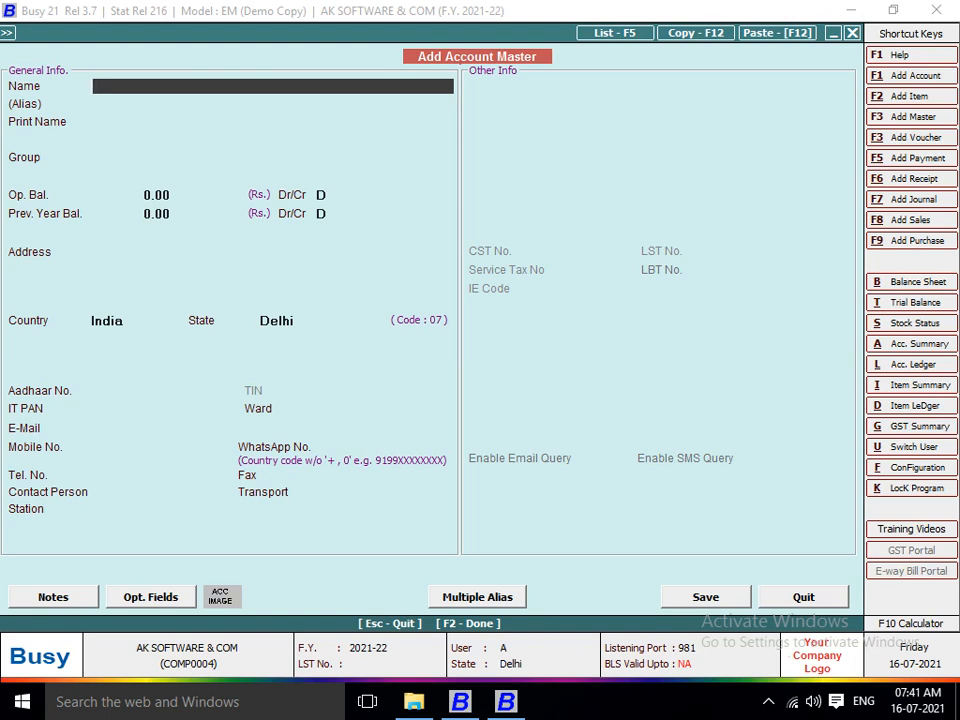
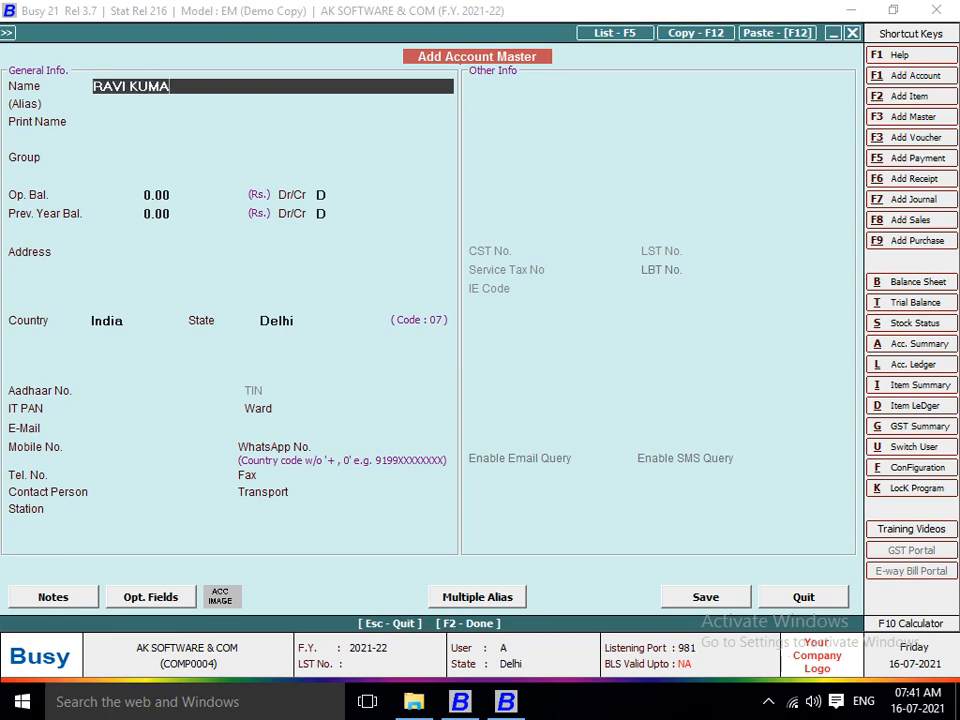
pyautogui.press('Return')
pyautogui.press('Return')
pyautogui.press('Return')
pyautogui.write('SU')
pyautogui.press('Return')
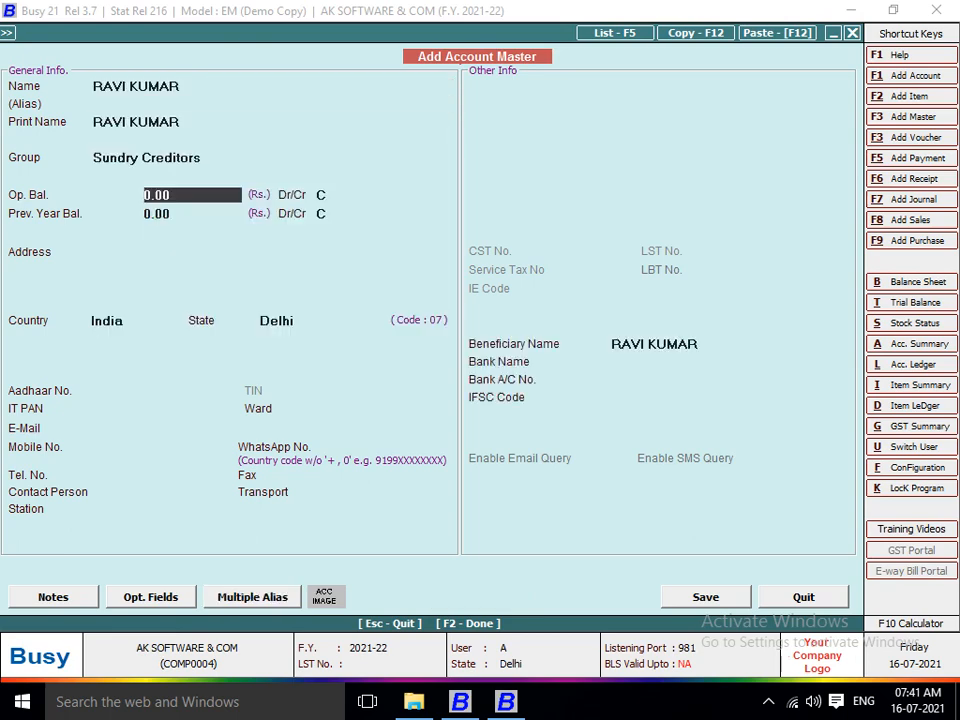
pyautogui.press('Return')
pyautogui.press('F2')
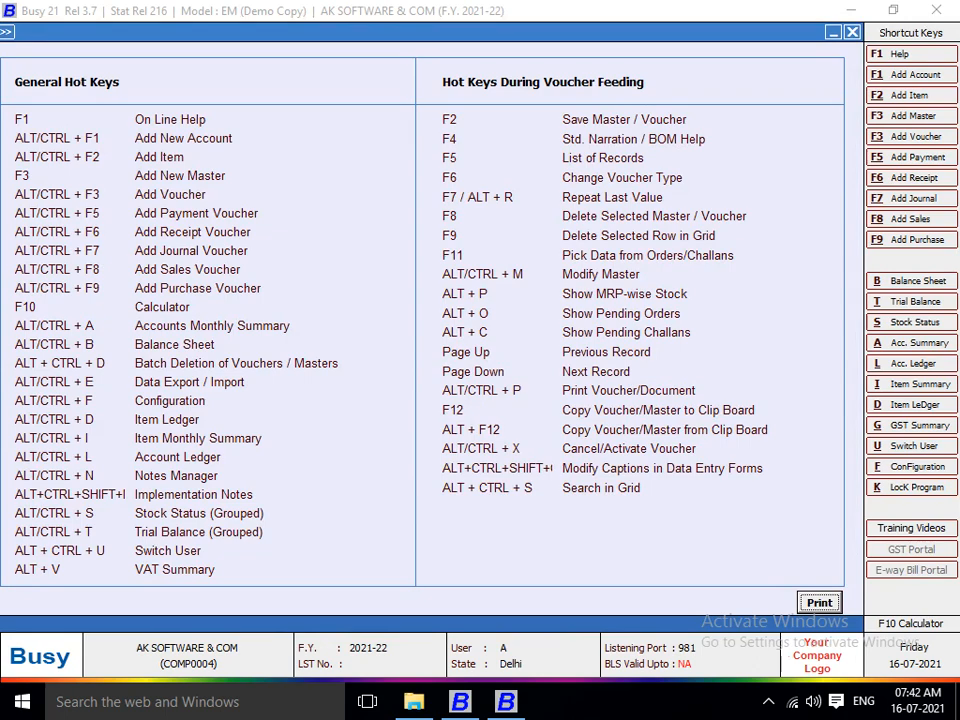
# Add item CLOTH in group General, unit Metre, sales price 50 and purchase price 40.
pyautogui.hotkey('alt', 'F2')
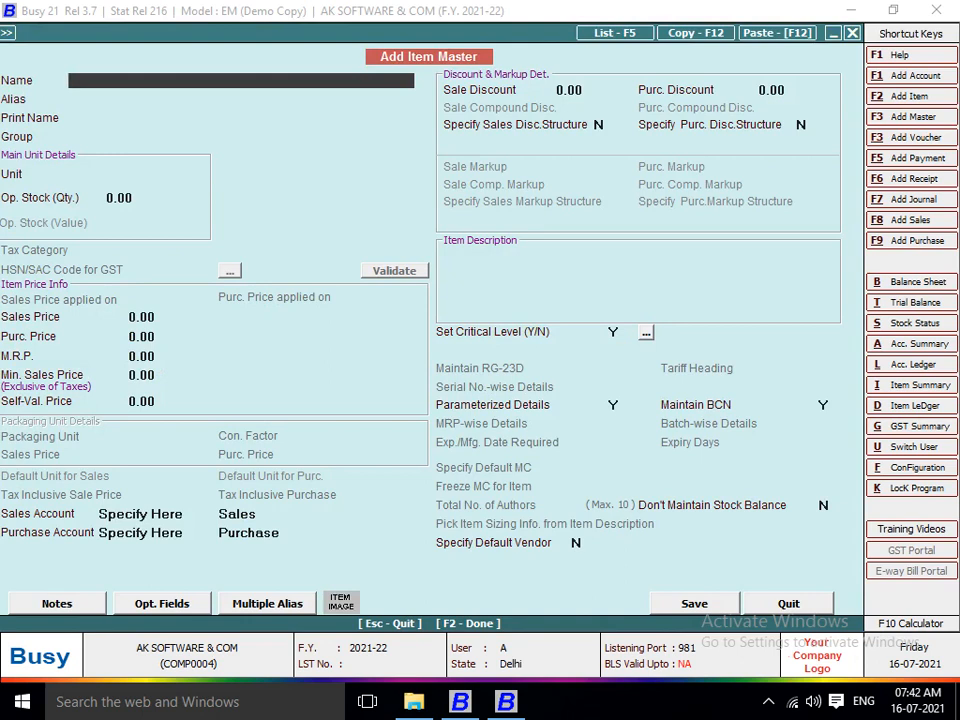
pyautogui.write('CLOTH')
pyautogui.press('Return')
pyautogui.press('Return')
pyautogui.press('Return')
pyautogui.press('Return')
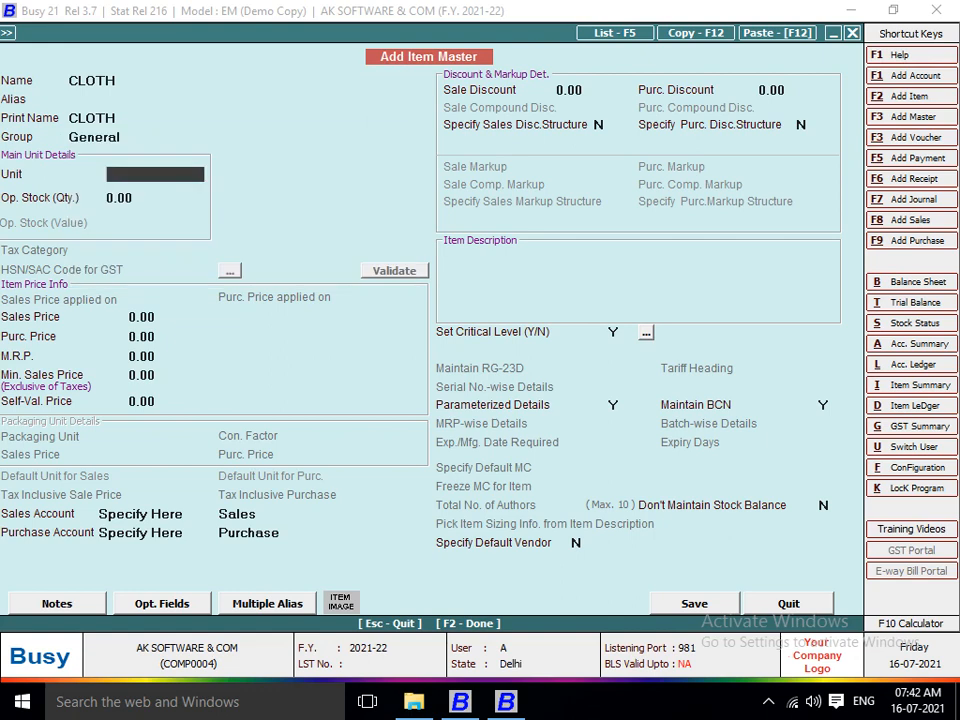
pyautogui.write('MT')
pyautogui.press('Return')
pyautogui.press('Return')
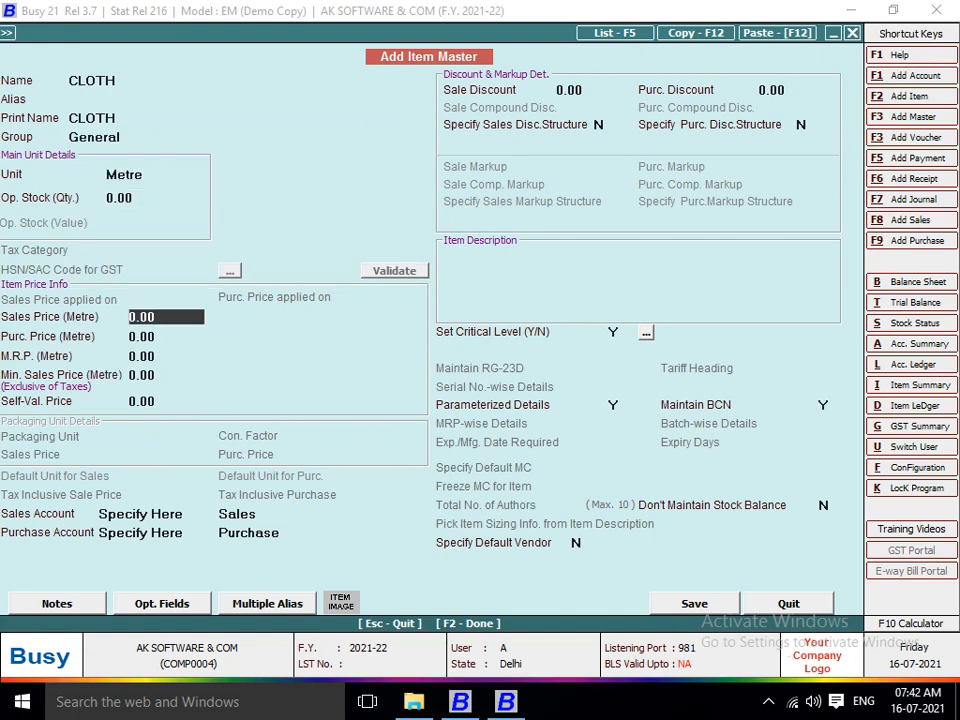
pyautogui.write('50')
pyautogui.press('Return')
pyautogui.write('40')
pyautogui.press('Return')
pyautogui.press('Return')
pyautogui.press('Return')
pyautogui.press('Return')
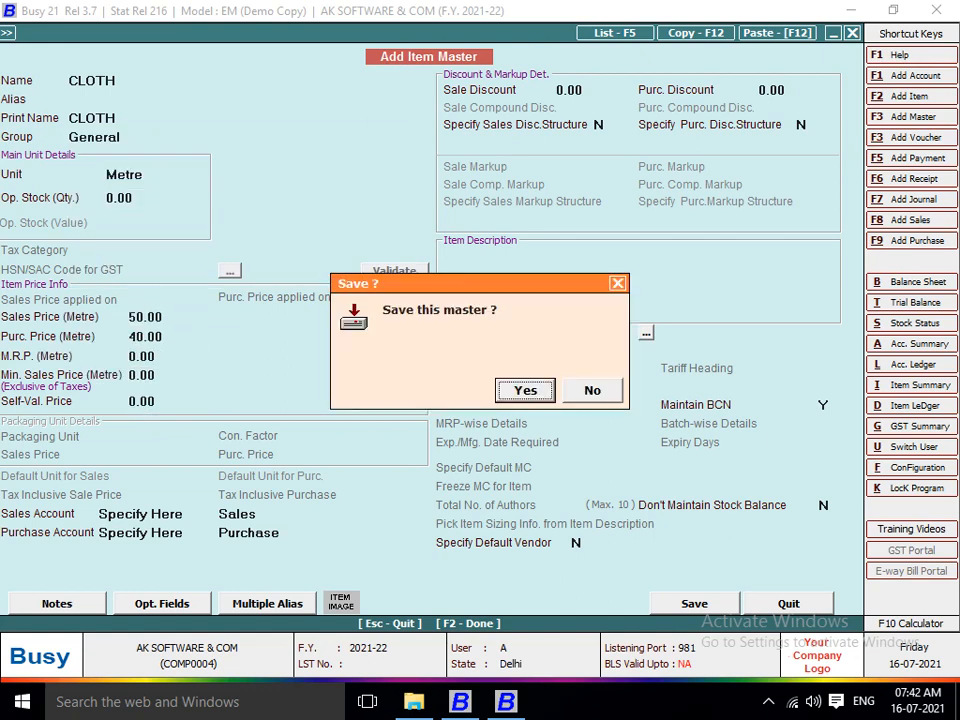
pyautogui.press('Return')
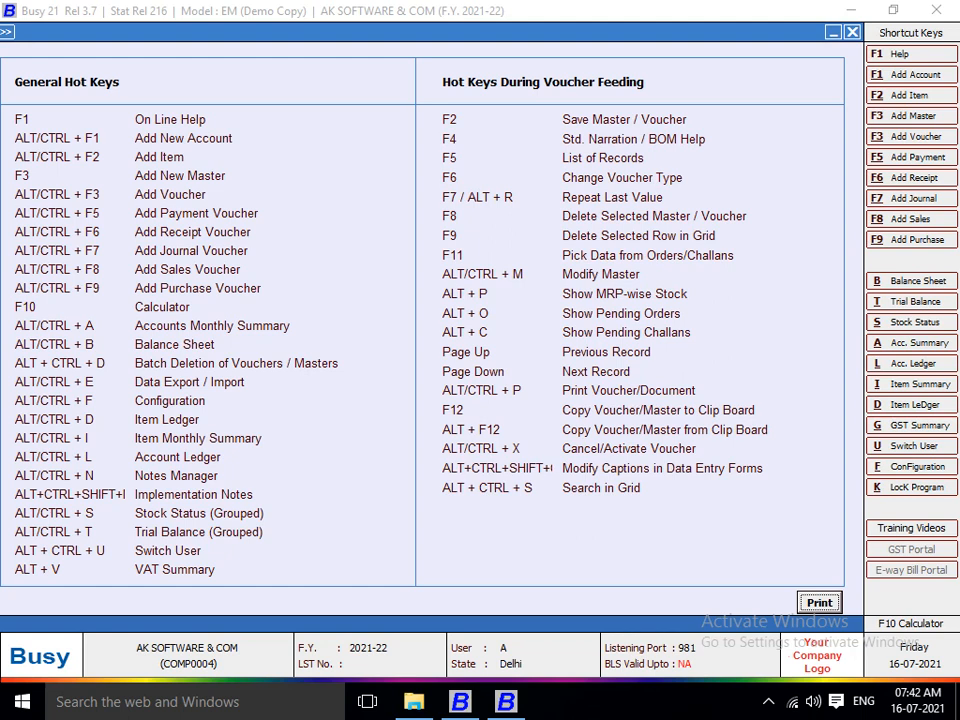
pyautogui.press('F3')
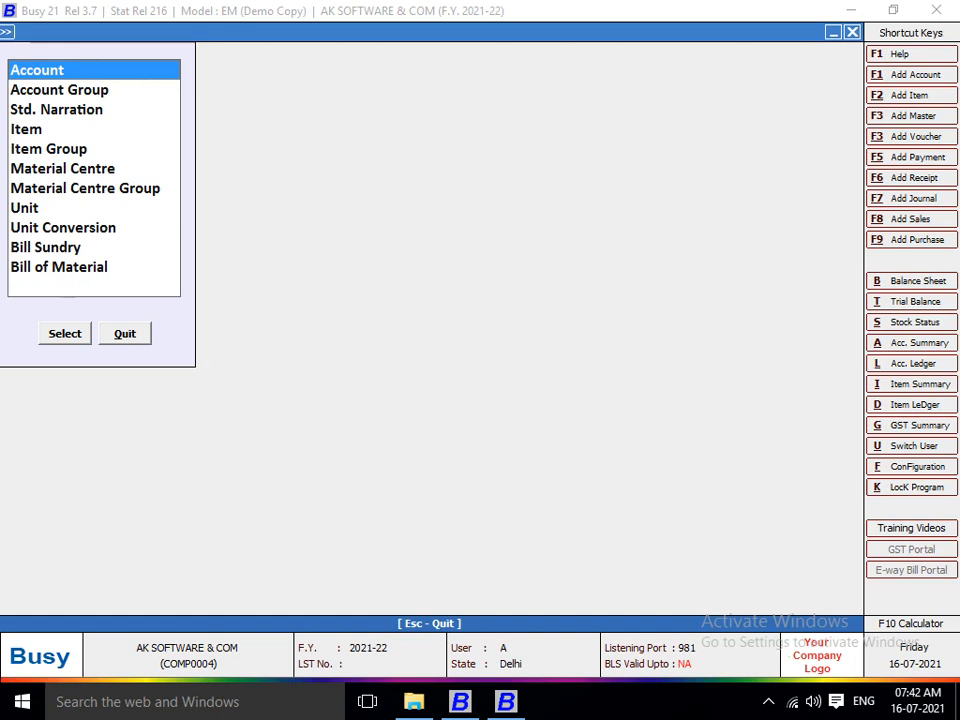
pyautogui.press('Down')
pyautogui.press('Down')
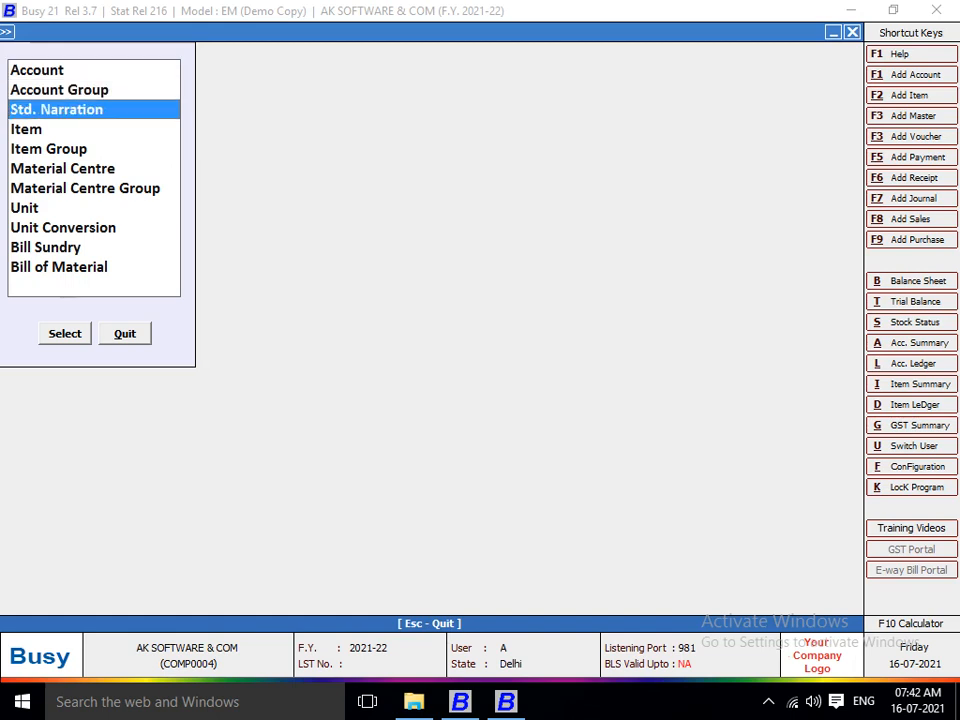
pyautogui.press('Down')
pyautogui.press('Down')
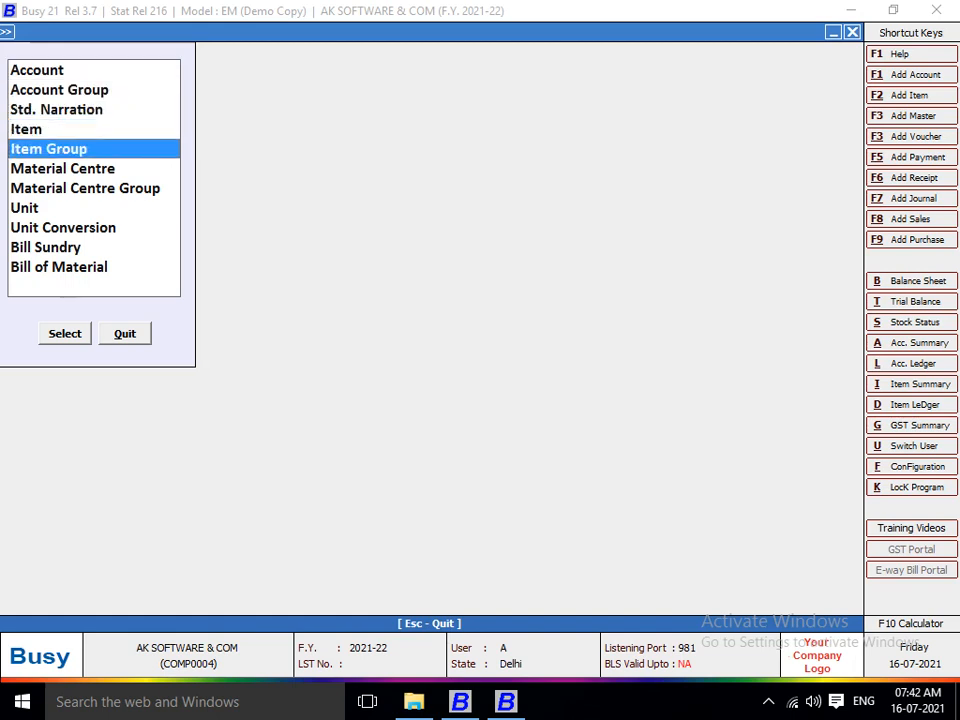
pyautogui.press('Down')
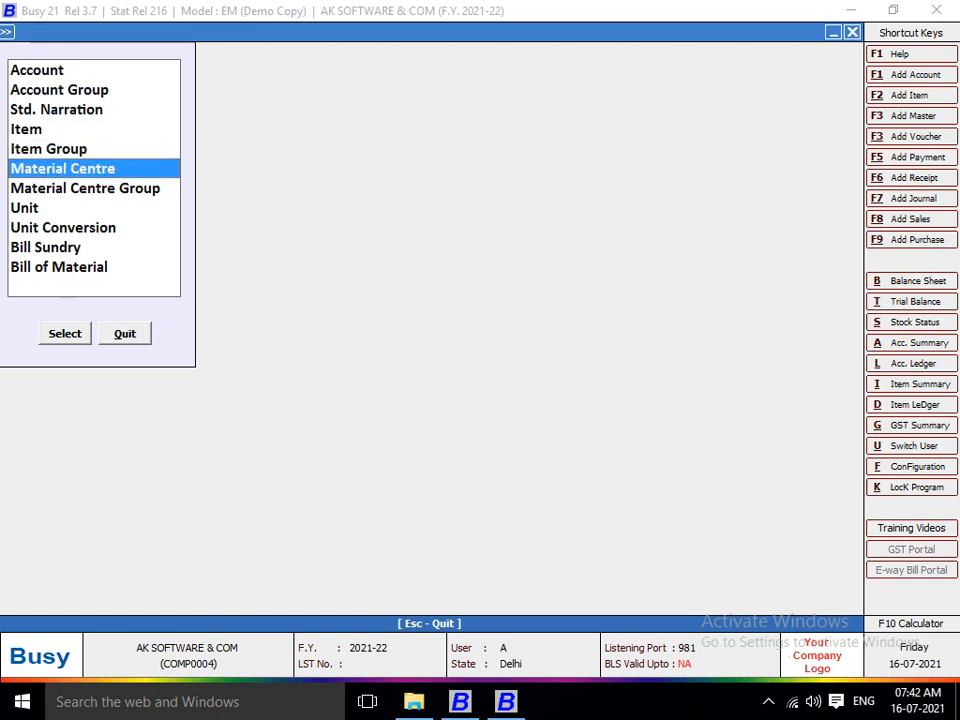
pyautogui.press('Down')
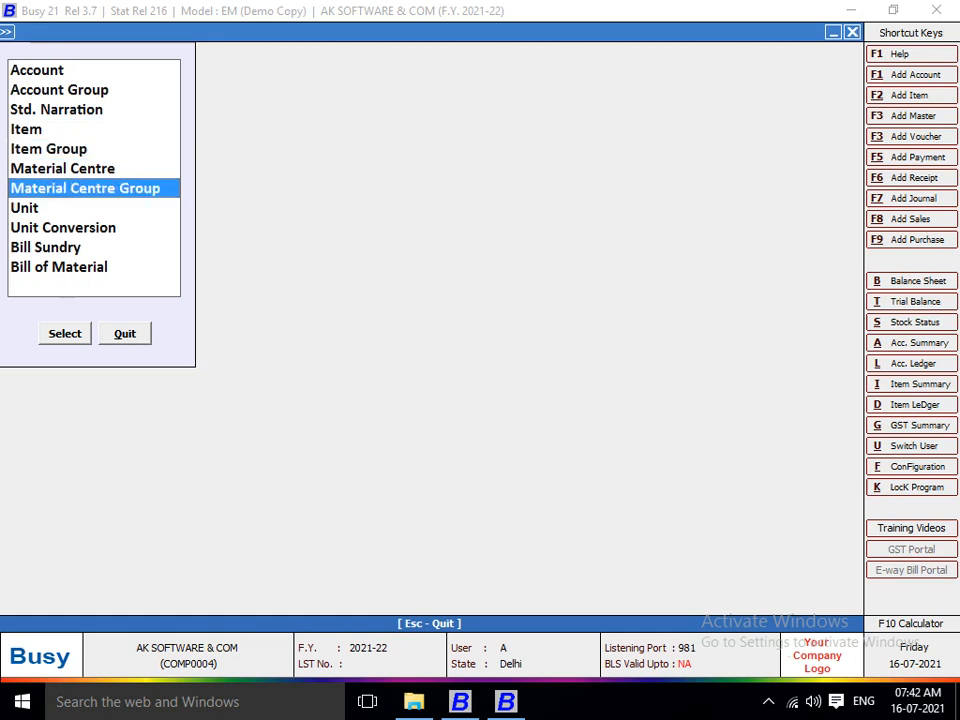
pyautogui.press('Down')
pyautogui.press('Down')
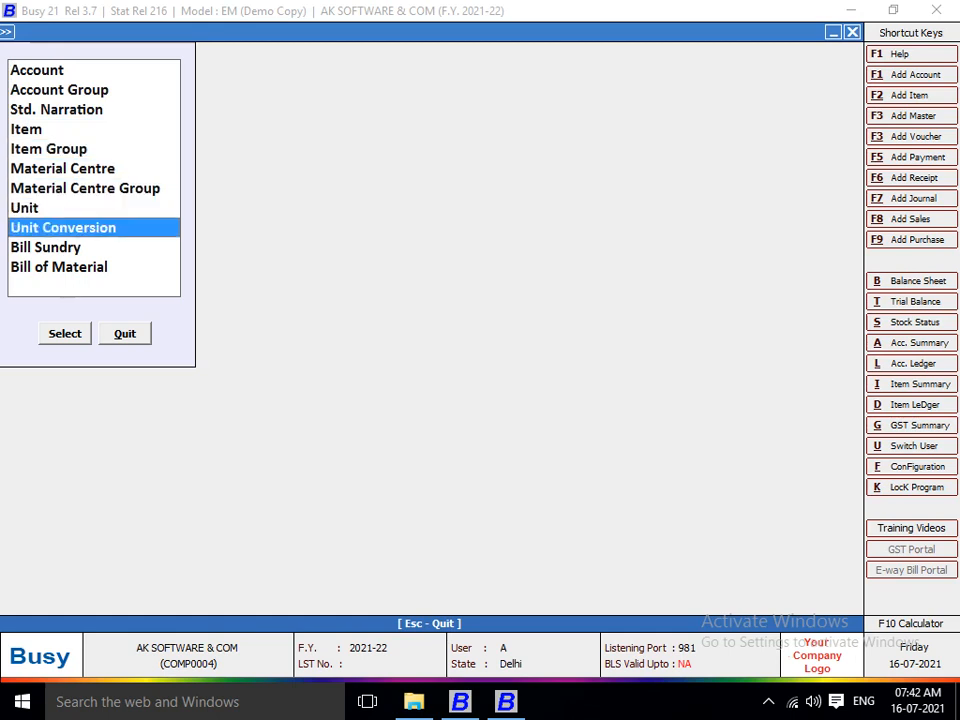
pyautogui.press('Down')
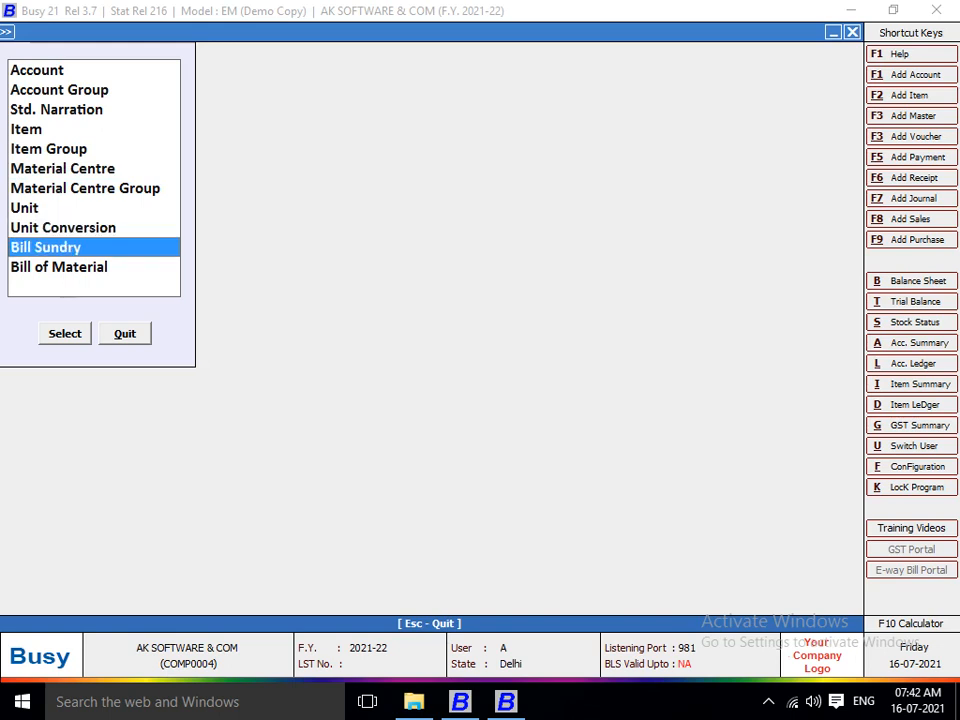
pyautogui.press('Down')
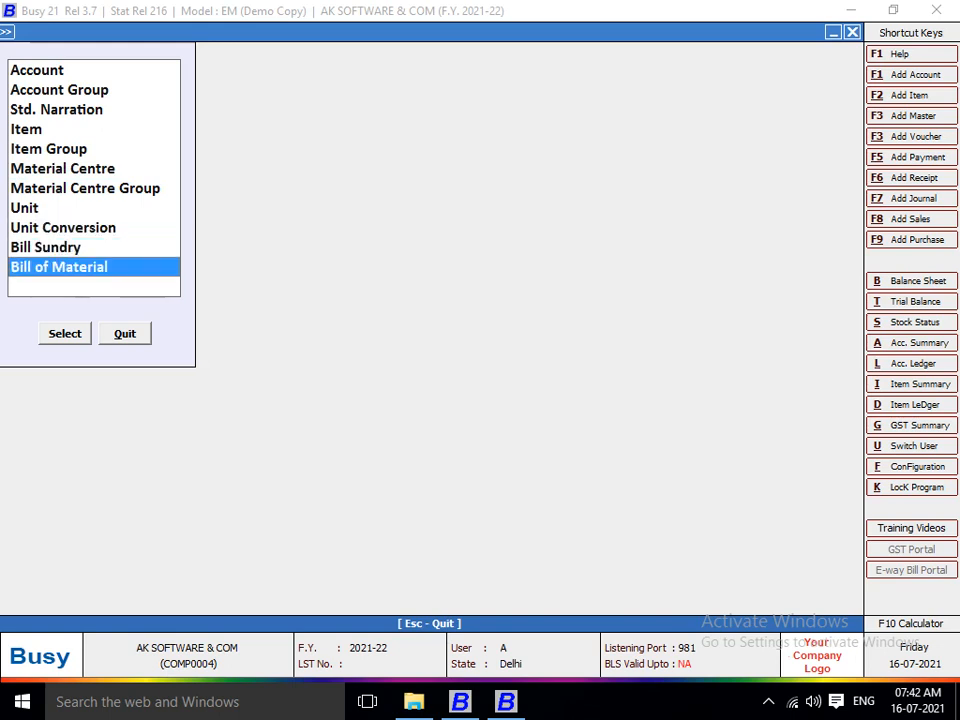
pyautogui.press('Up')
pyautogui.press('Up')
pyautogui.press('Up')
pyautogui.press('Up')
pyautogui.press('Up')
pyautogui.press('Up')
pyautogui.press('Up')
pyautogui.press('Up')
pyautogui.press('Up')
pyautogui.press('Up')
pyautogui.press('Down')
pyautogui.press('Down')
pyautogui.press('Down')
pyautogui.press('Down')
pyautogui.press('Down')
pyautogui.press('Down')
pyautogui.press('Down')
pyautogui.press('Down')
pyautogui.press('Down')
pyautogui.press('Down')
pyautogui.press('Escape')
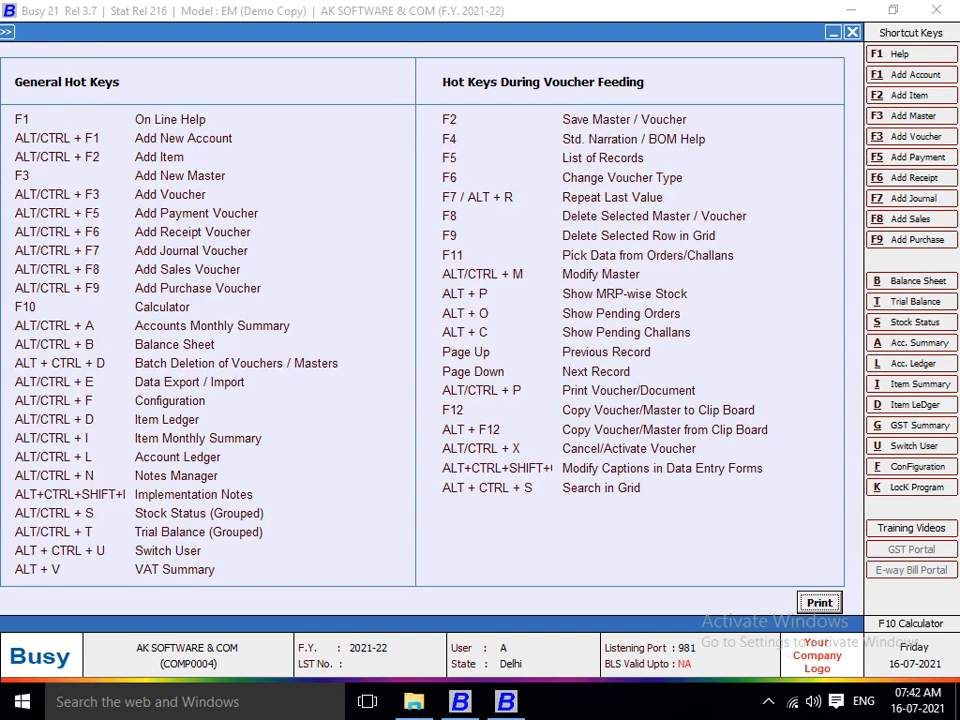
# Browse the Alt+F3 voucher type list from Sales to Journal, then show the hot keys reference.
pyautogui.hotkey('alt', 'F3')
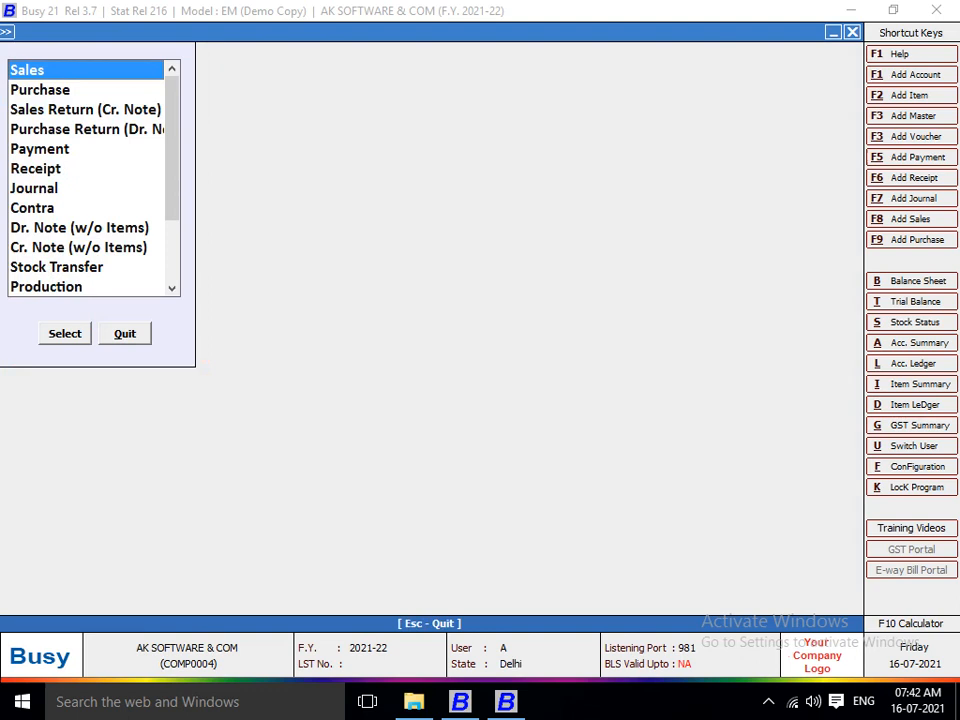
pyautogui.press('Down')
pyautogui.press('Down')
pyautogui.press('Down')
pyautogui.press('Down')
pyautogui.press('Down')
pyautogui.press('Down')
pyautogui.press('Down')
pyautogui.press('Down')
pyautogui.press('Down')
pyautogui.press('Down')
pyautogui.press('Down')
pyautogui.press('Down')
pyautogui.press('Down')
pyautogui.press('Down')
pyautogui.press('Down')
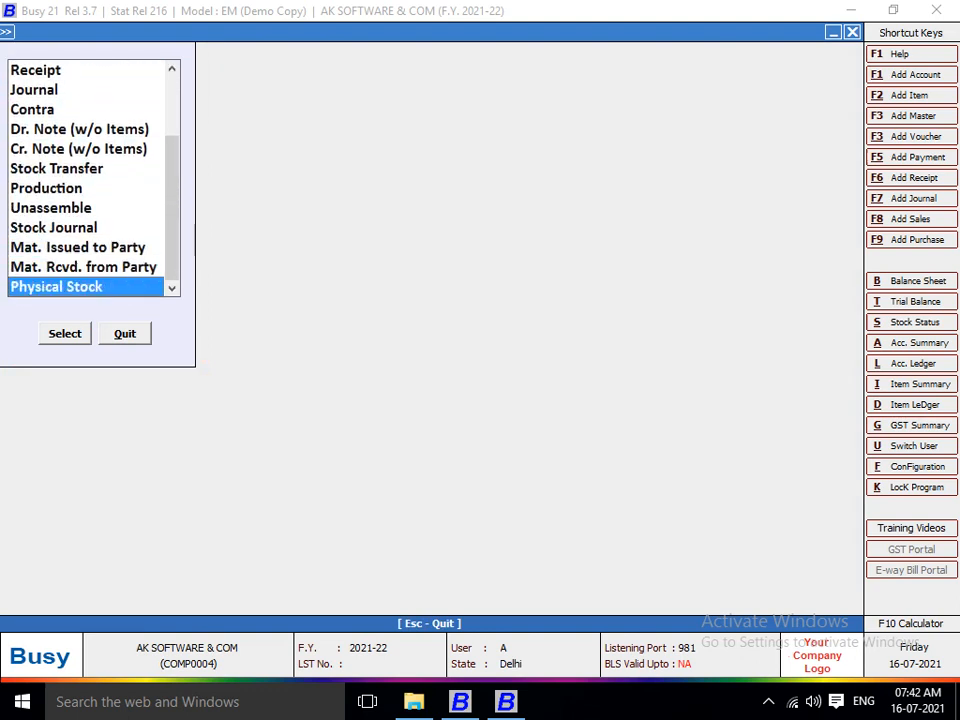
pyautogui.press('Up')
pyautogui.press('Up')
pyautogui.press('Home')
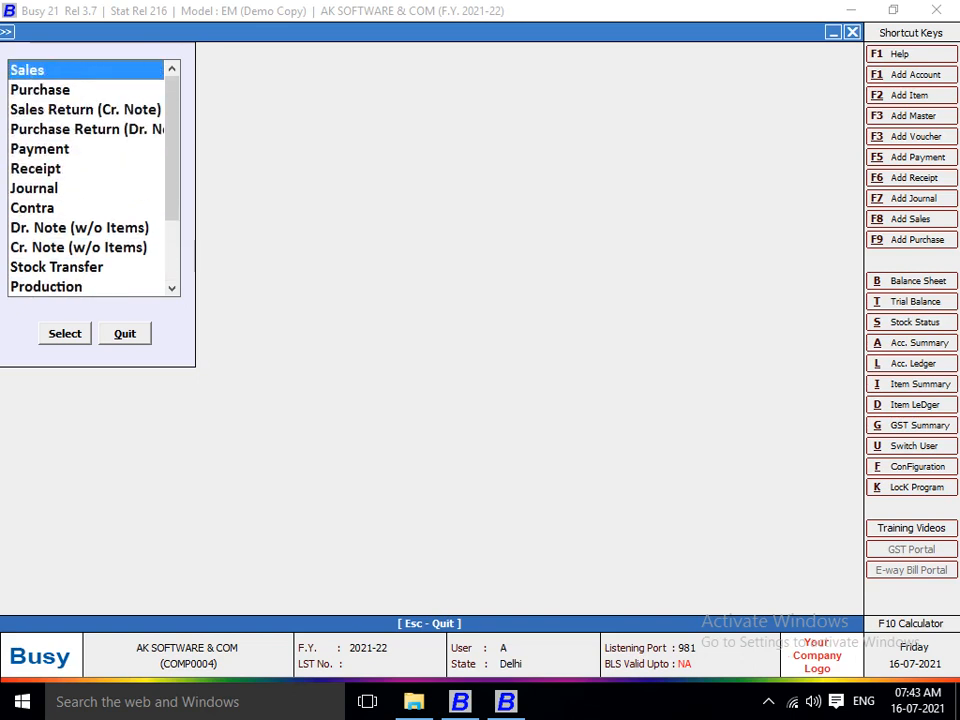
pyautogui.press('Down')
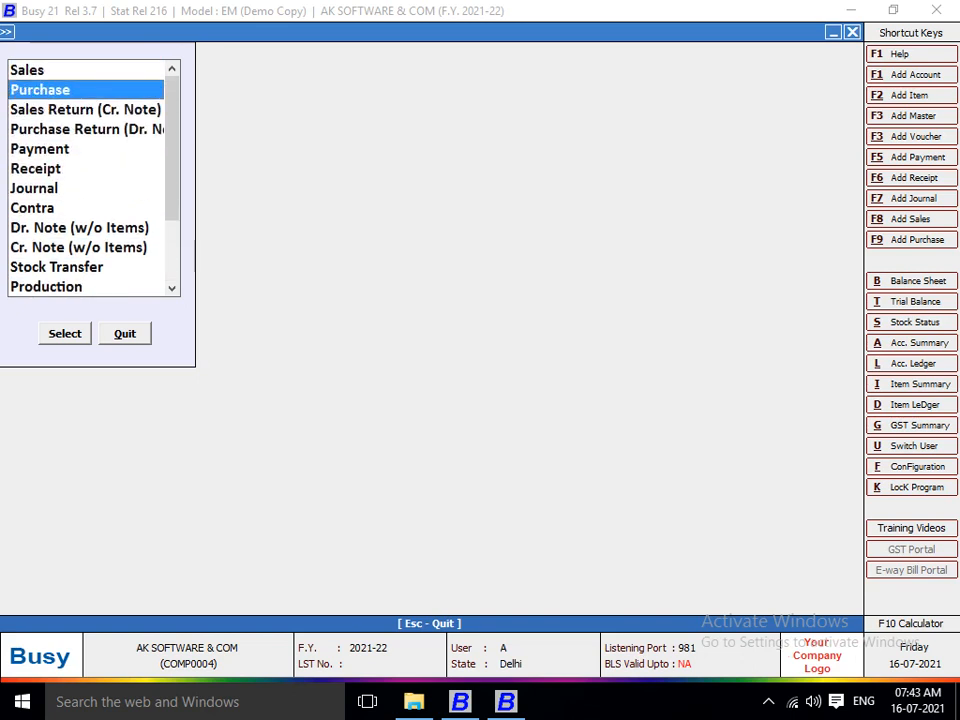
pyautogui.press('Down')
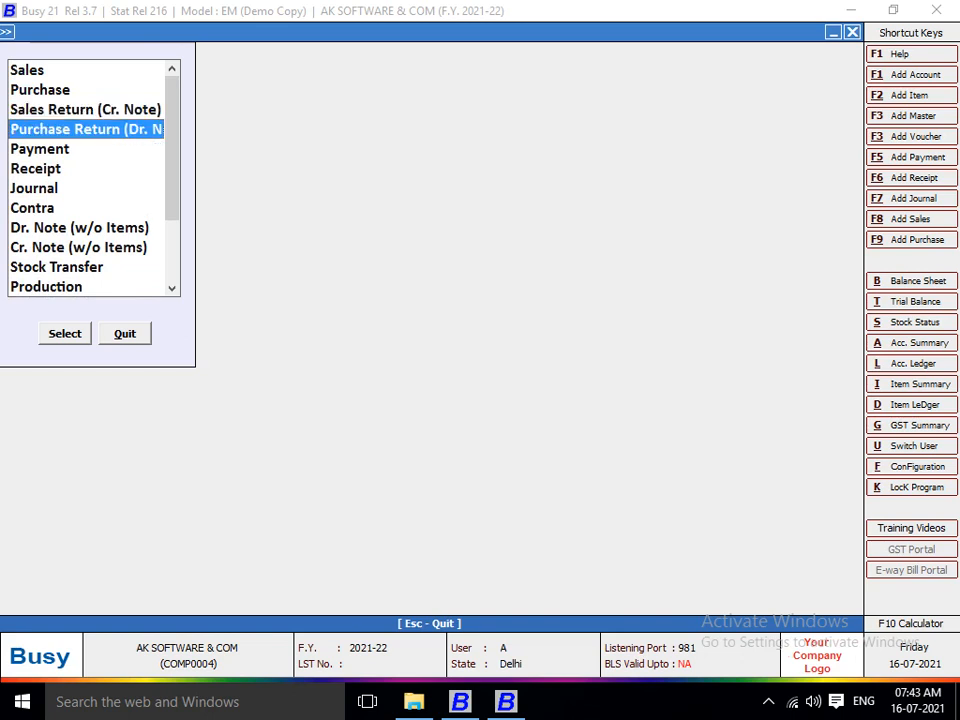
pyautogui.press('Down')
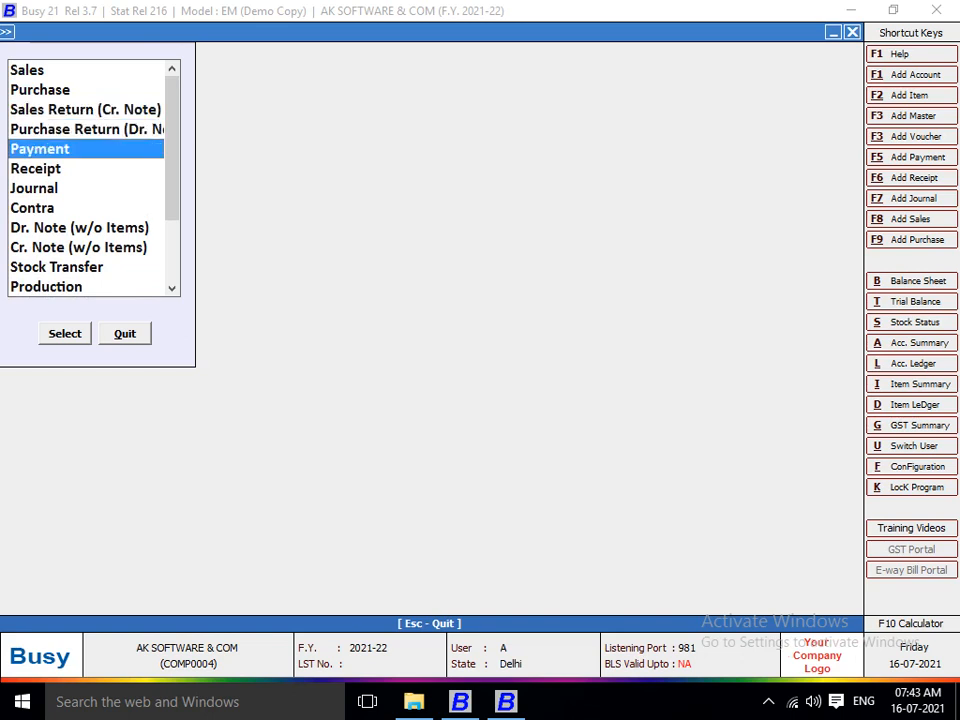
pyautogui.press('Down')
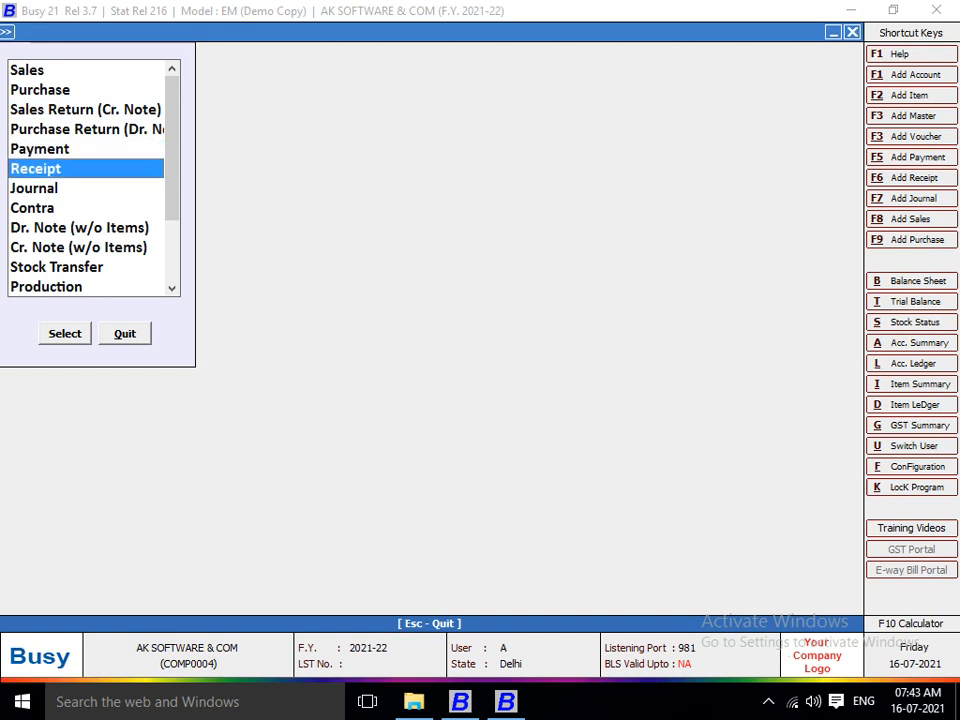
pyautogui.press('Down')
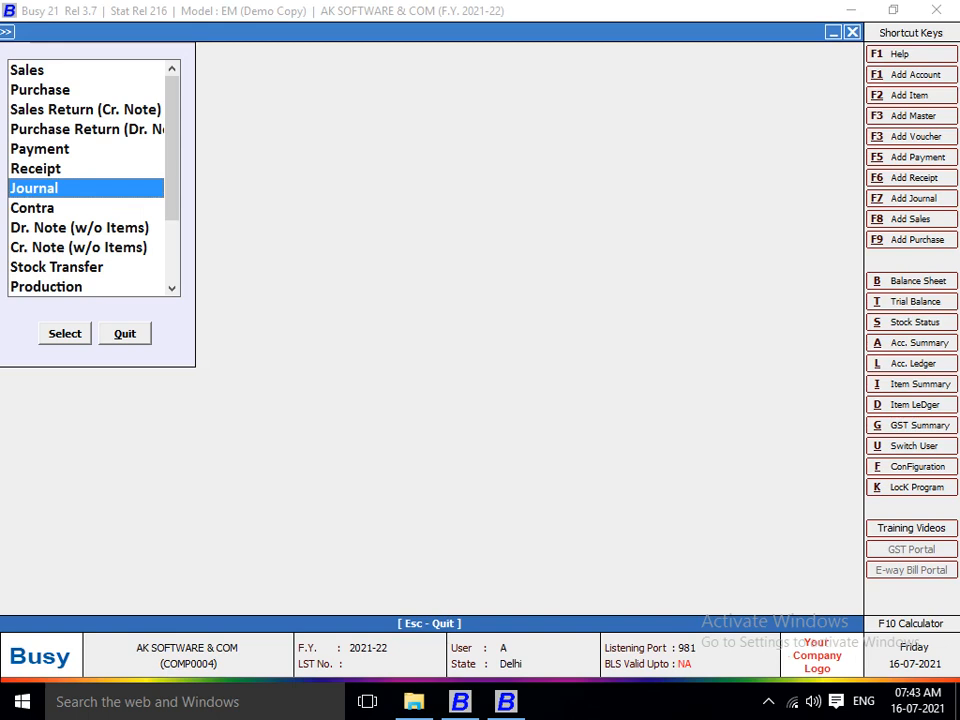
pyautogui.press('F1')
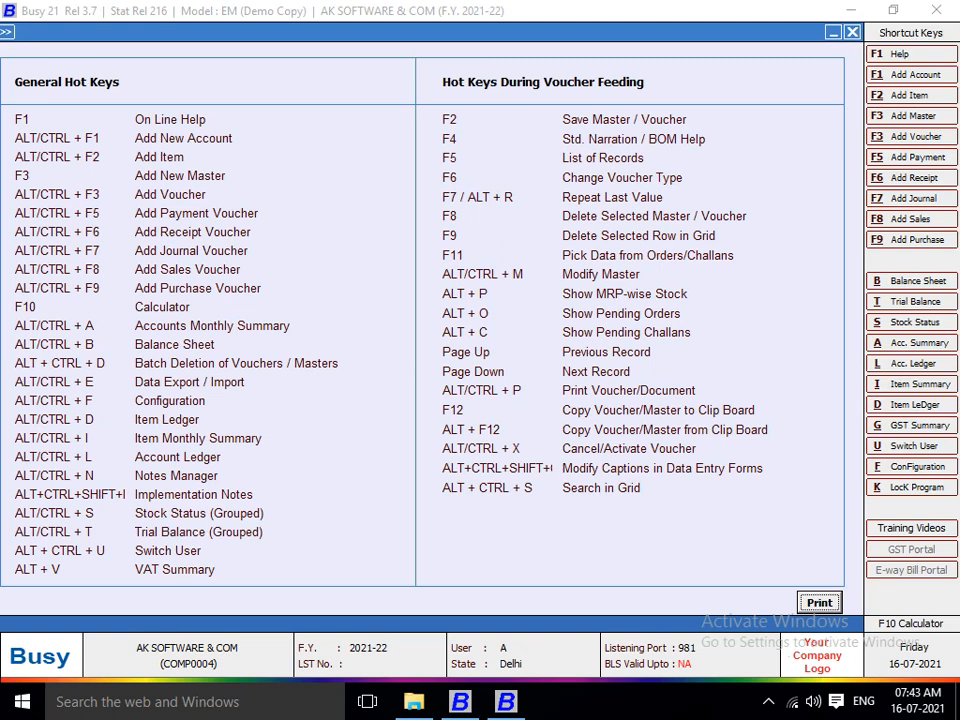
pyautogui.press('Escape')
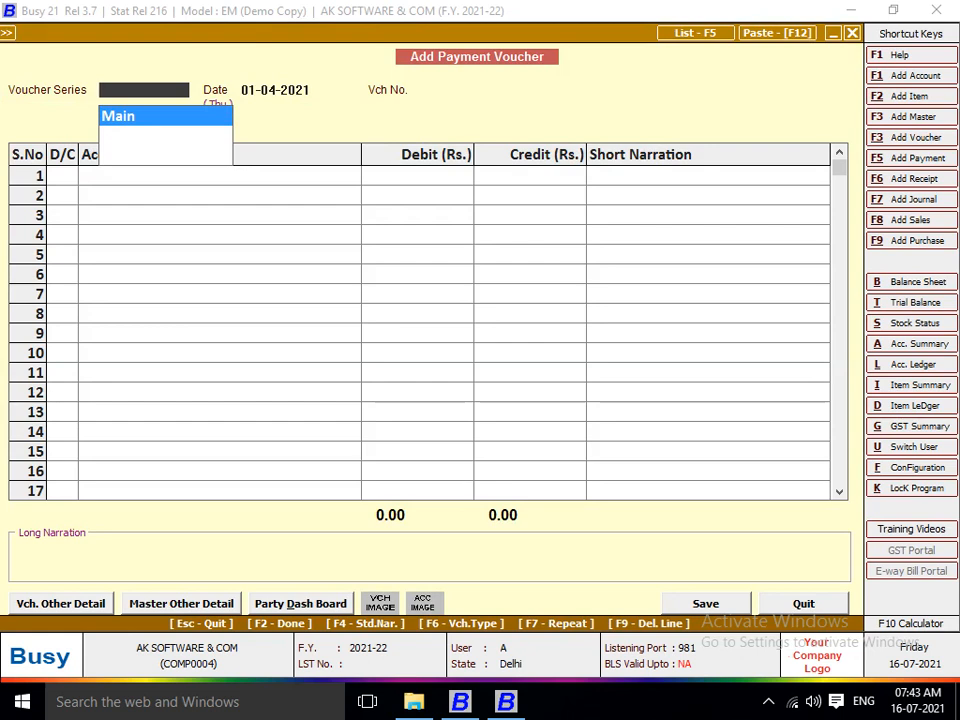
pyautogui.press('F6')
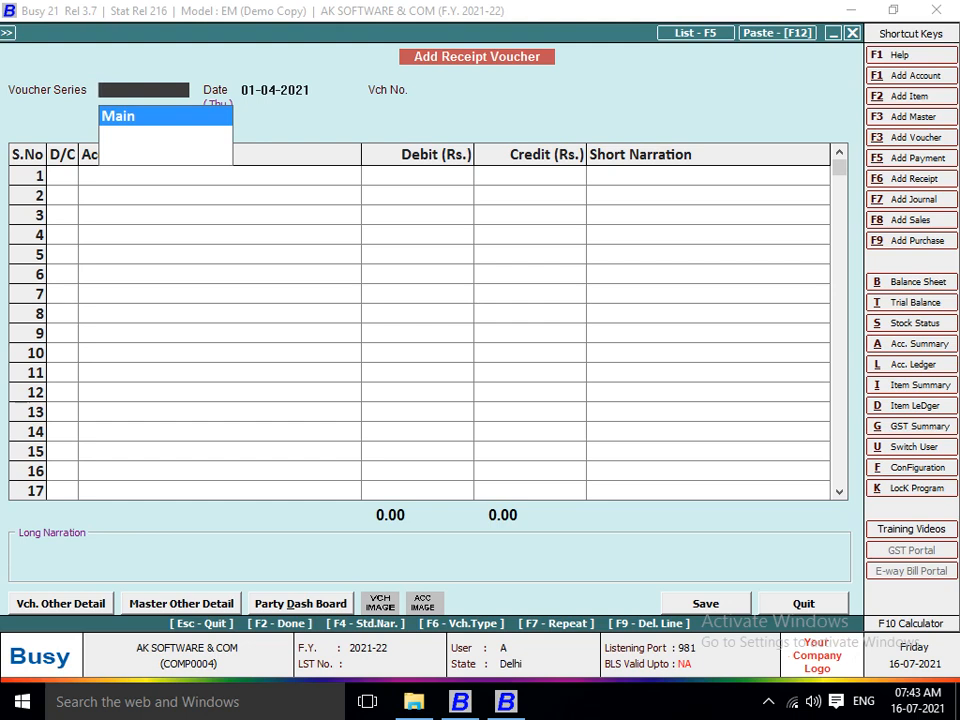
pyautogui.press('F10')
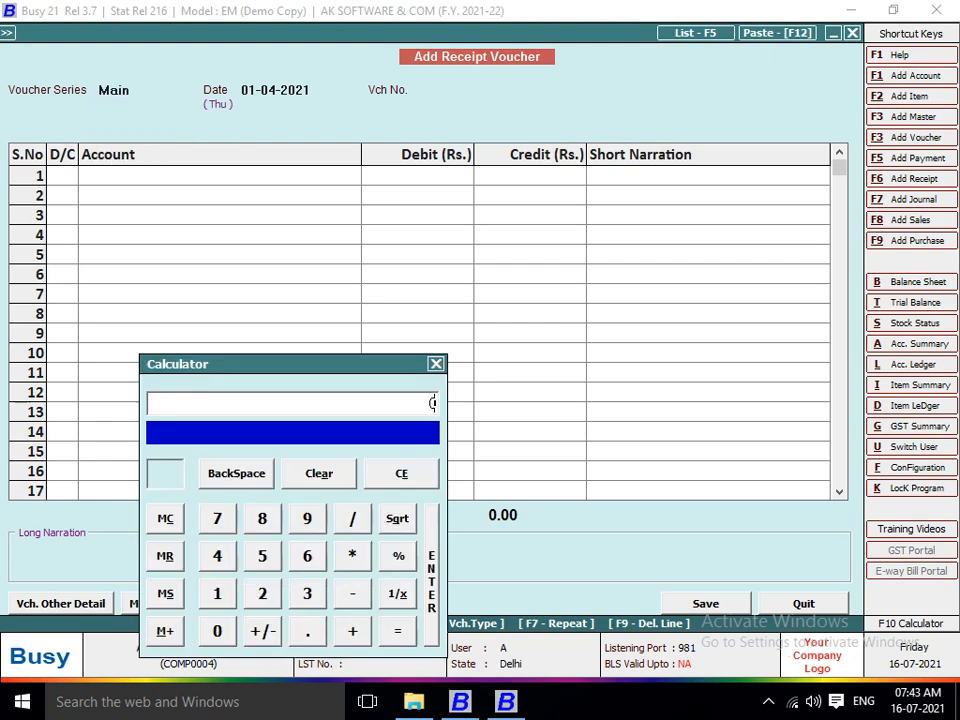
pyautogui.write('12+10')
pyautogui.press('Return')
pyautogui.press('Escape')
pyautogui.press('Escape')
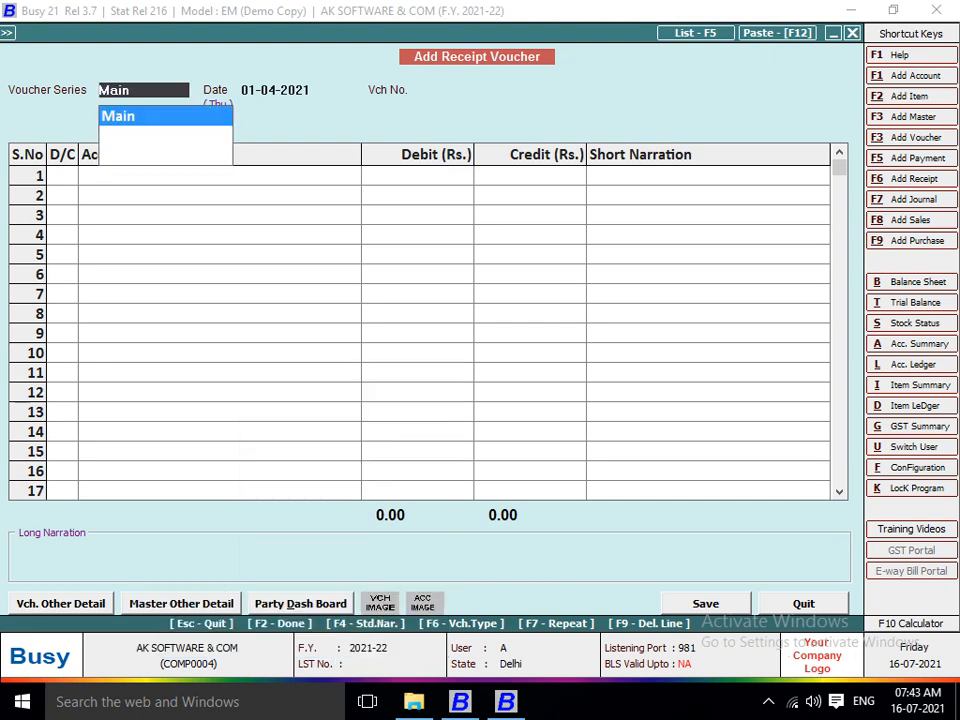
pyautogui.press('Escape')
pyautogui.press('Escape')
pyautogui.press('Escape')
pyautogui.press('Return')
pyautogui.press('Escape')
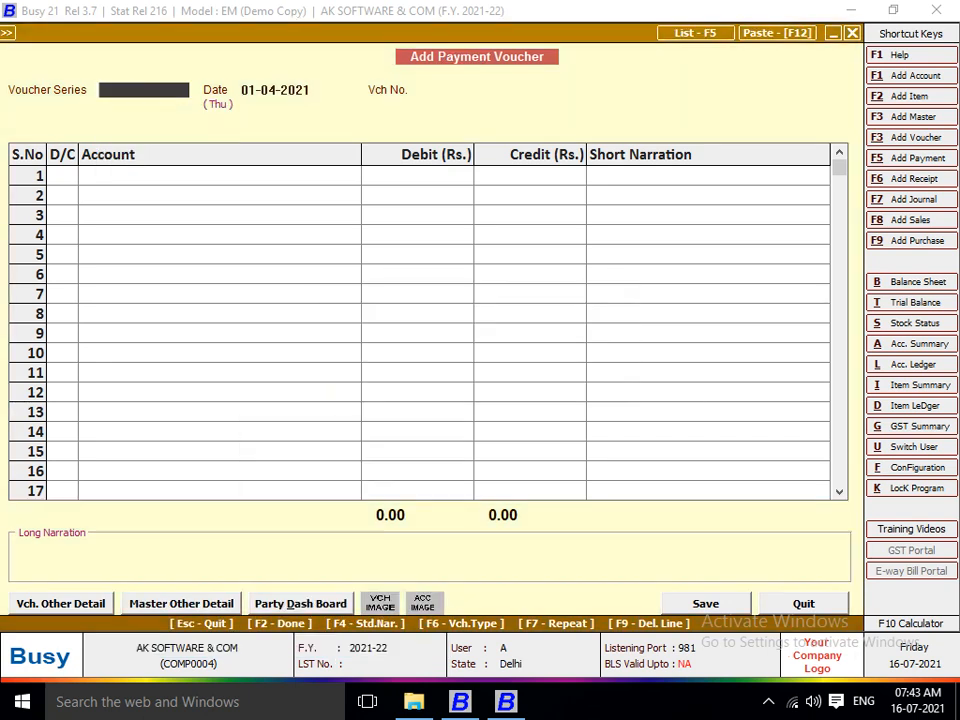
pyautogui.press('Escape')
pyautogui.press('Return')
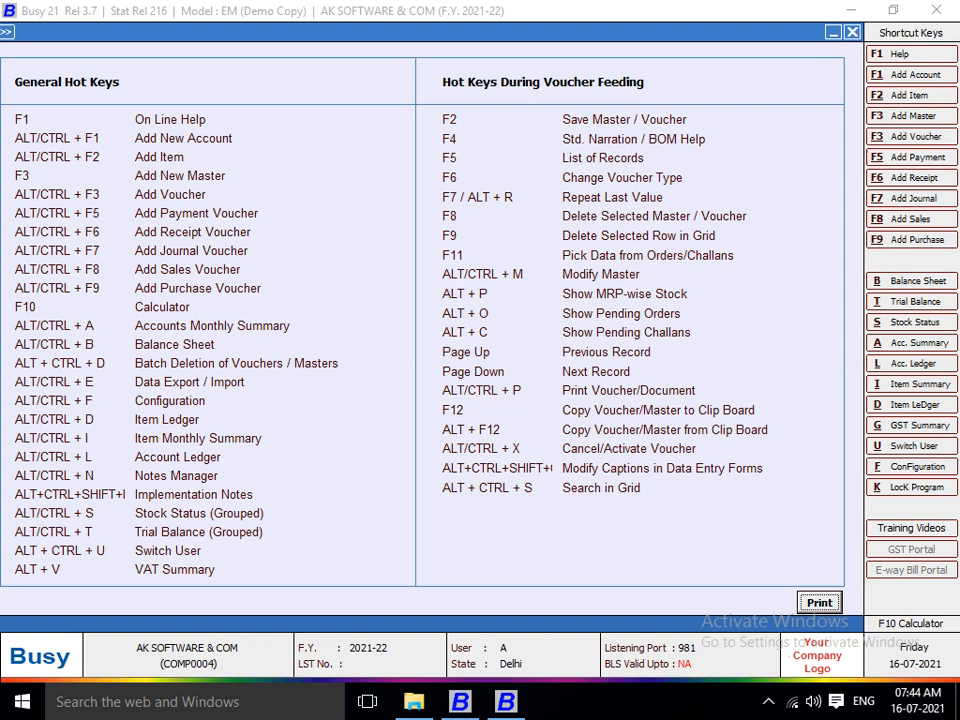
# Request the Alt+A monthly summary for the Sales account from April to March.
pyautogui.hotkey('alt', 'a')
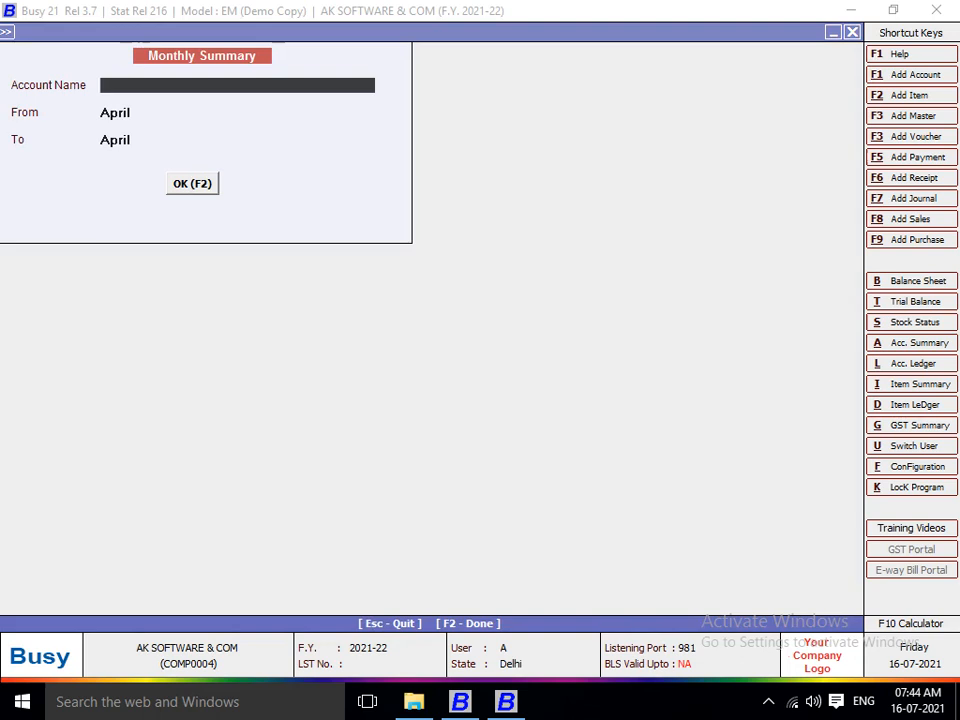
pyautogui.write('SALES')
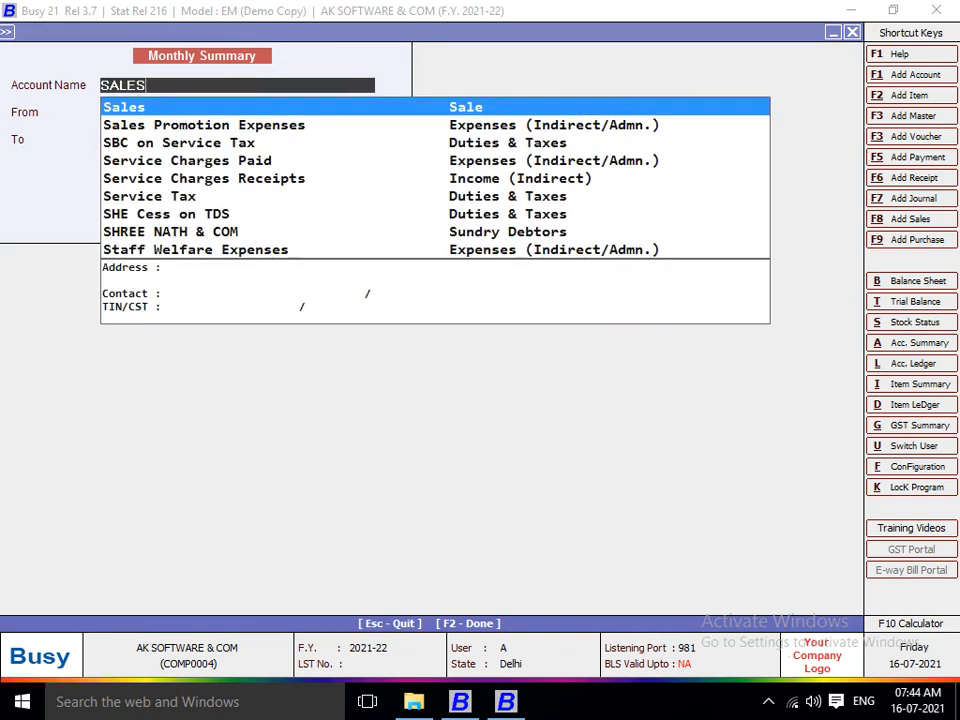
pyautogui.press('Return')
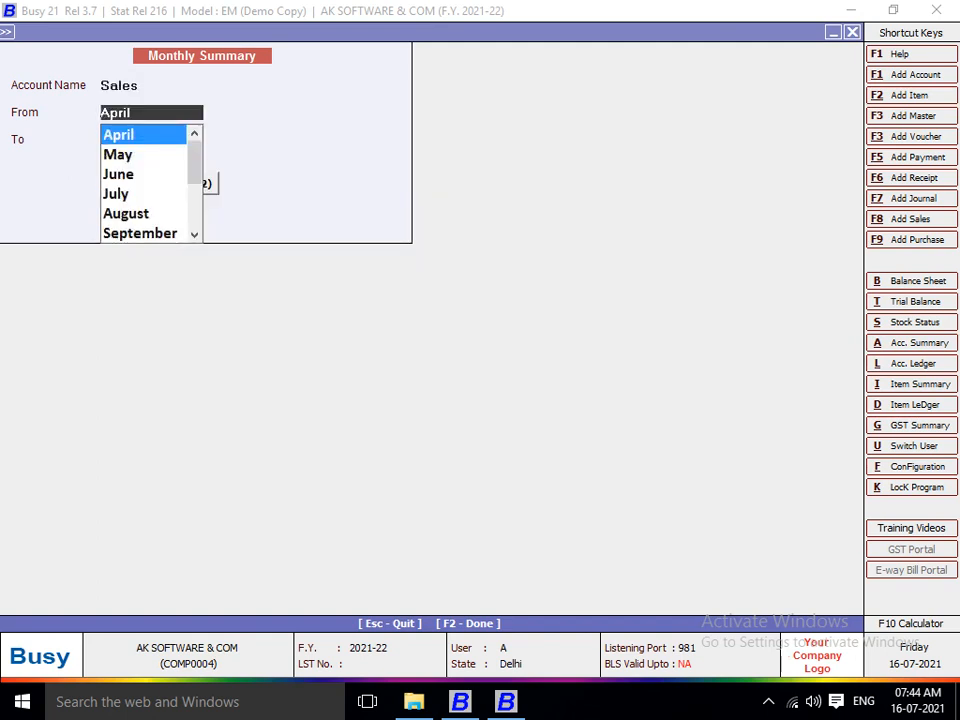
pyautogui.press('Return')
pyautogui.write('MAR')
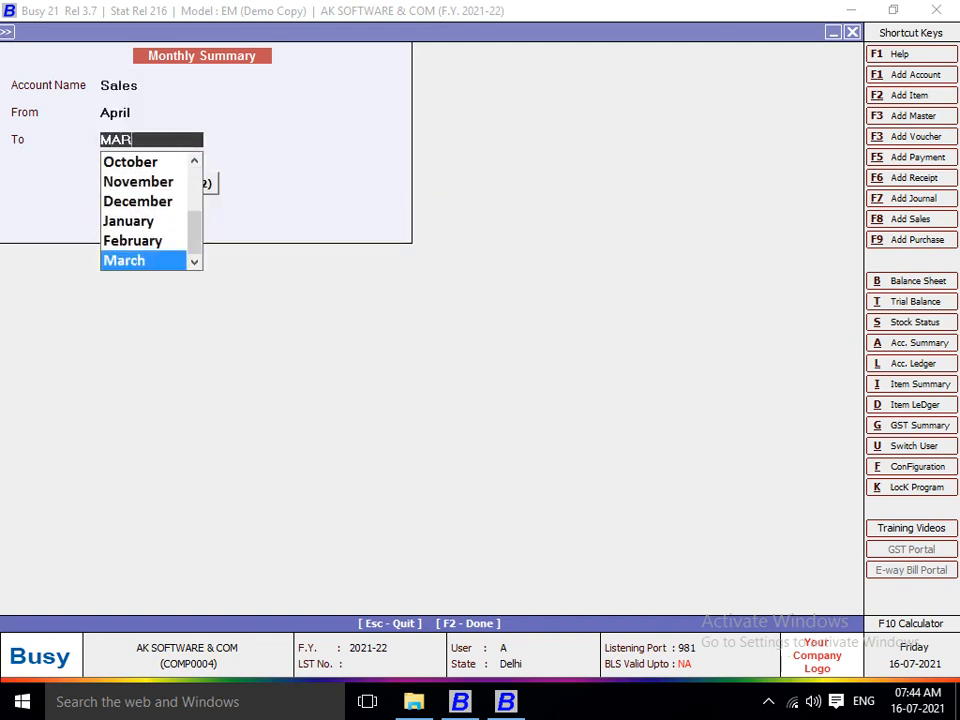
pyautogui.press('Return')
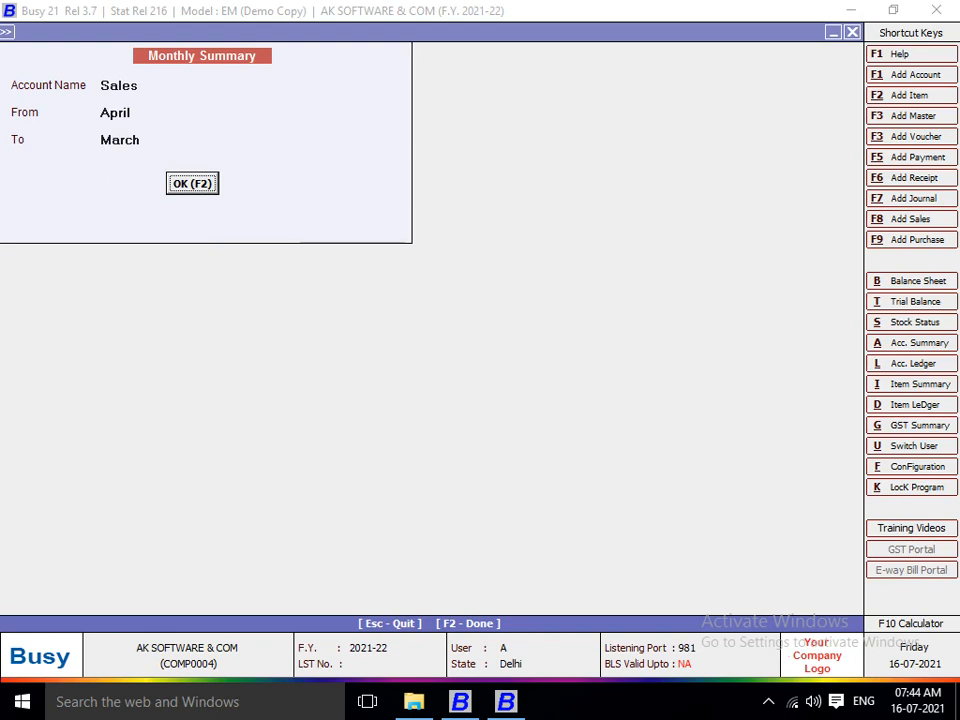
pyautogui.press('Return')
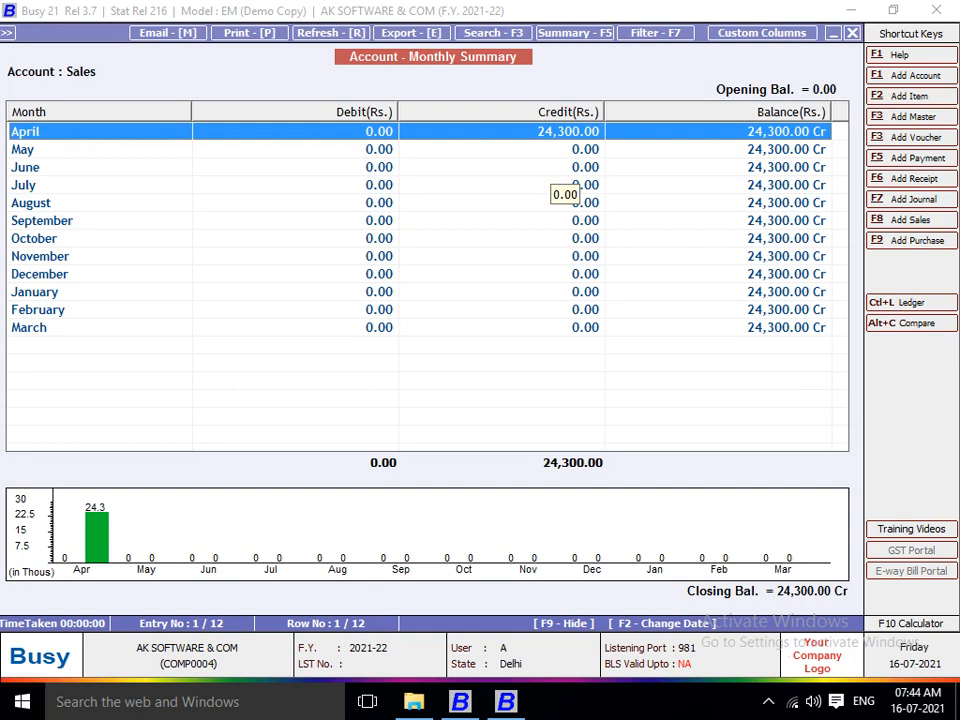
# Browse the Sales monthly rows and view the full-size graph and pie charts.
pyautogui.press('Down')
pyautogui.press('Down')
pyautogui.press('Down')
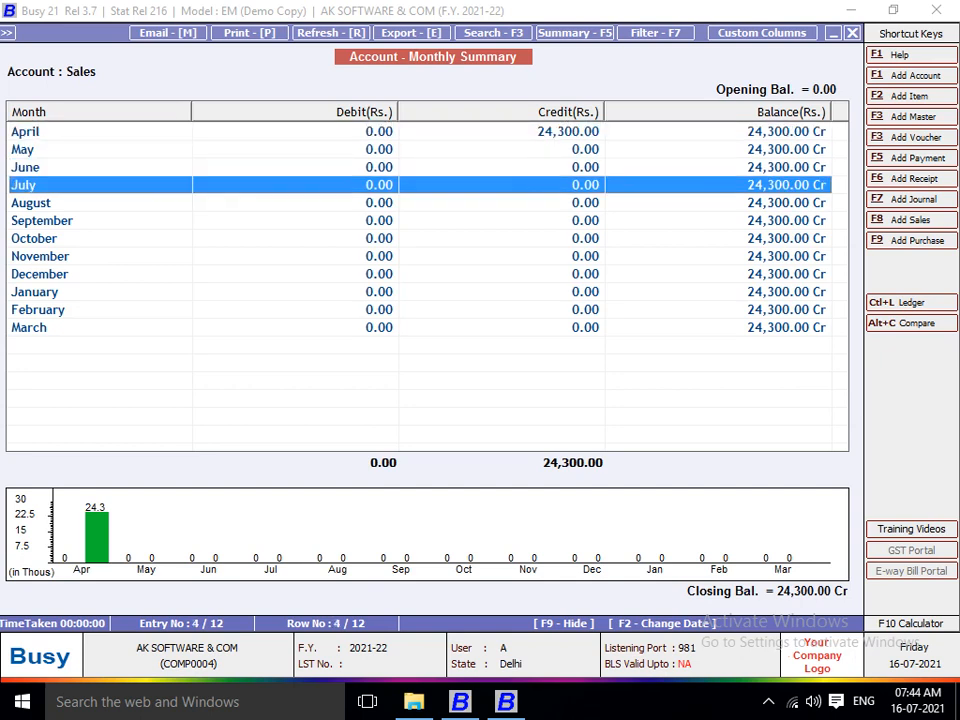
pyautogui.press('Down')
pyautogui.press('Down')
pyautogui.press('Down')
pyautogui.press('Down')
pyautogui.press('Down')
pyautogui.press('Down')
pyautogui.press('Down')
pyautogui.press('Down')
pyautogui.press('Tab')
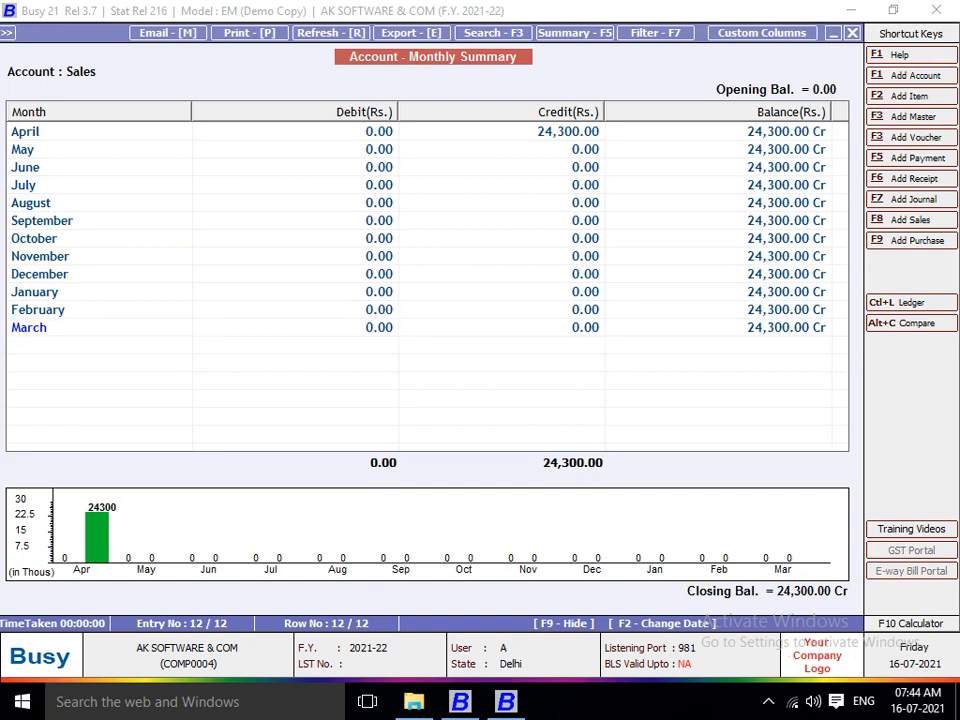
pyautogui.click(97, 538)
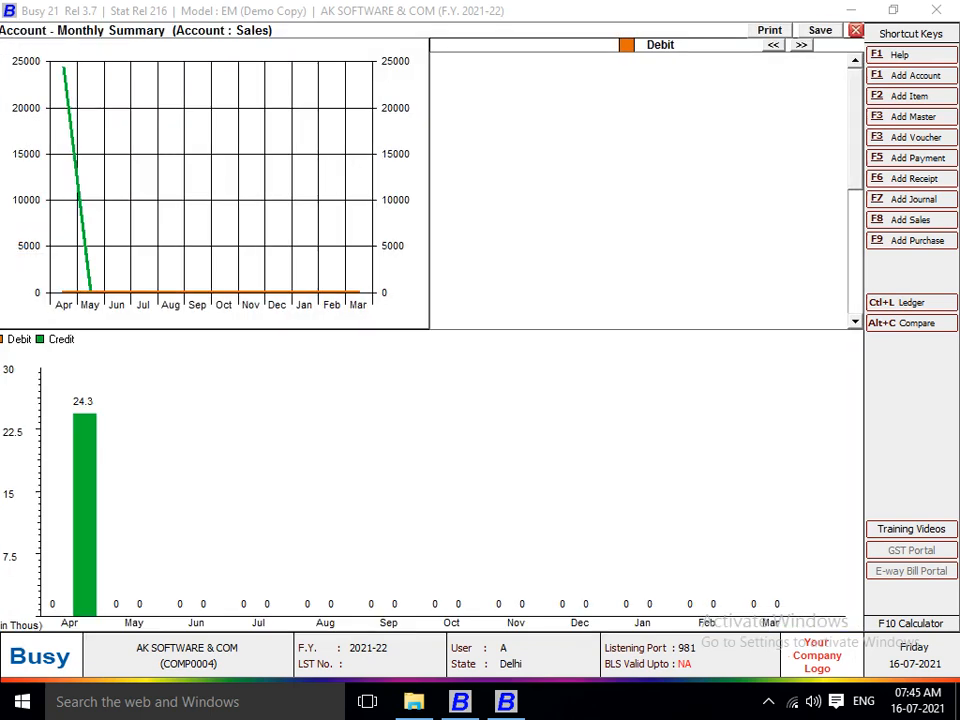
pyautogui.press('Escape')
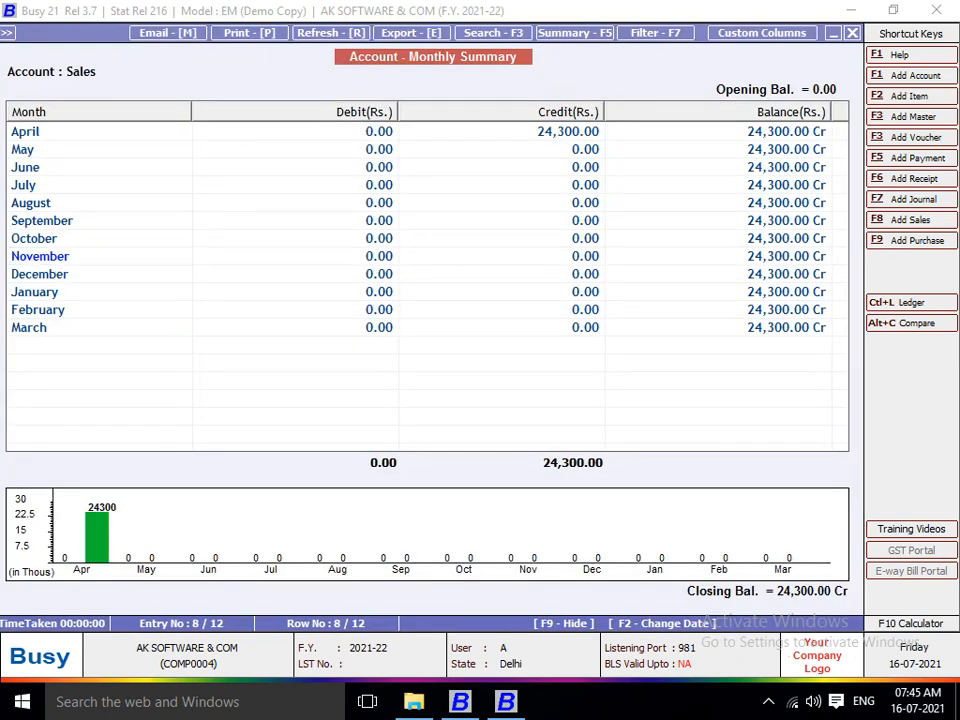
pyautogui.press('Return')
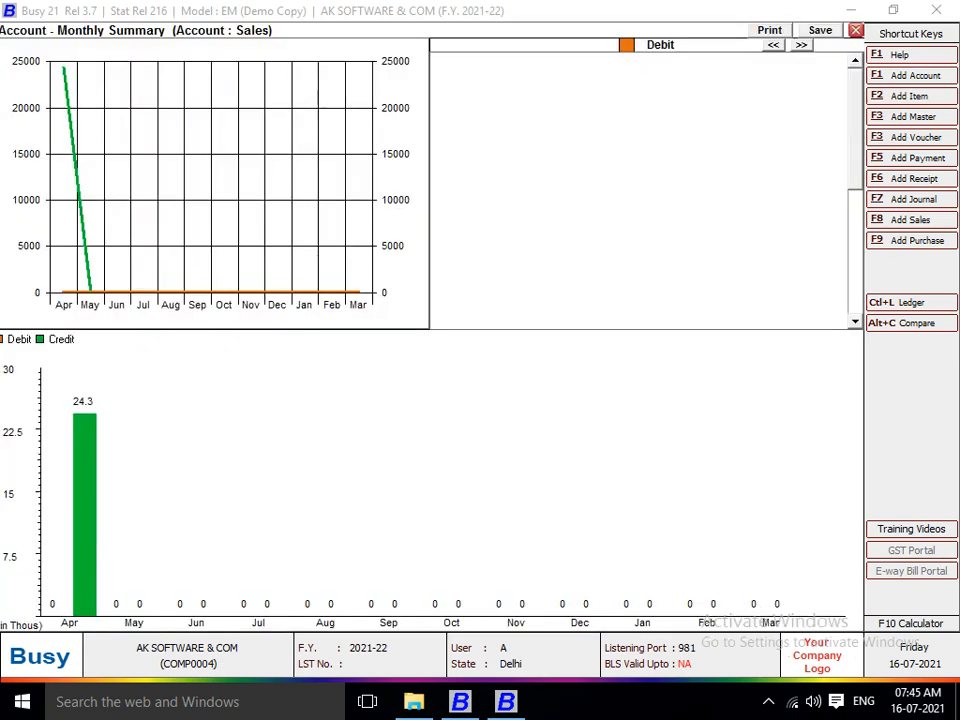
pyautogui.click(801, 45)
pyautogui.click(801, 45)
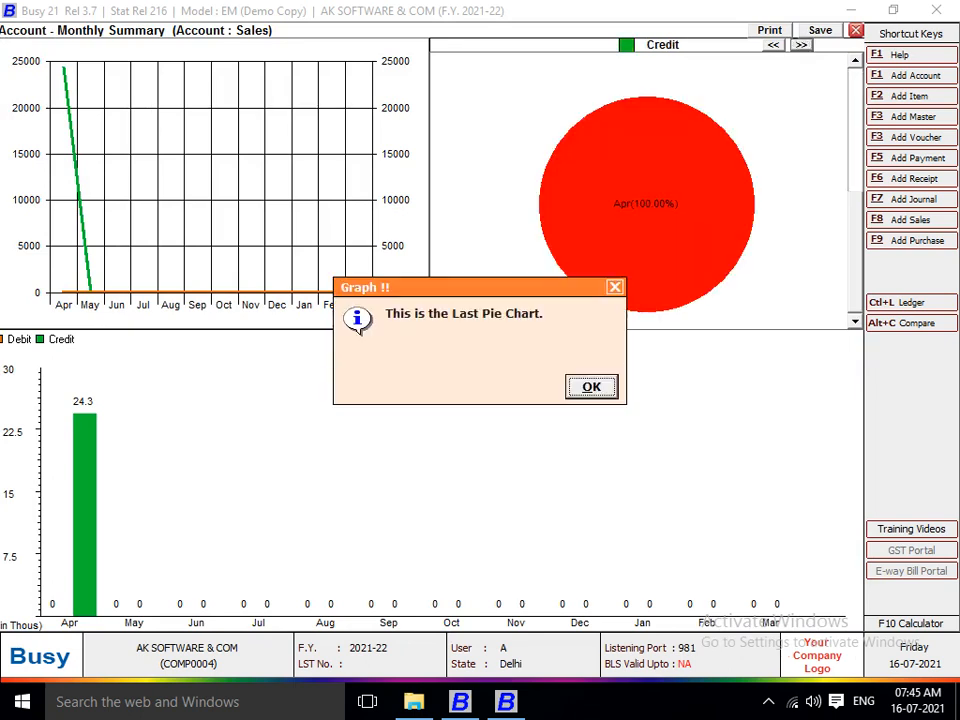
pyautogui.press('Return')
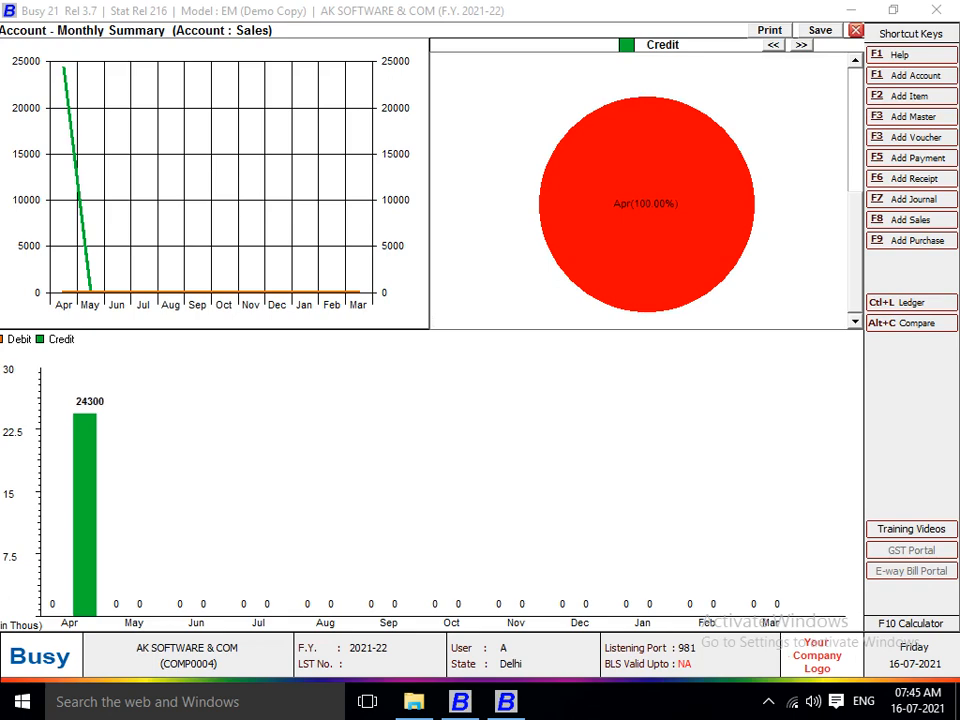
pyautogui.press('Escape')
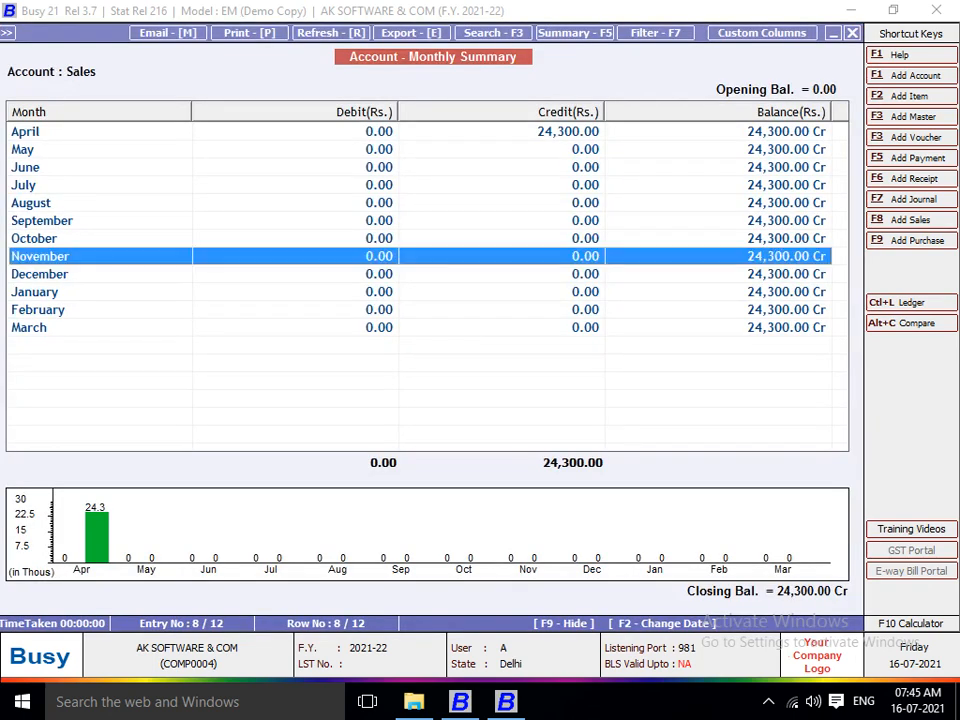
pyautogui.click(420, 131)
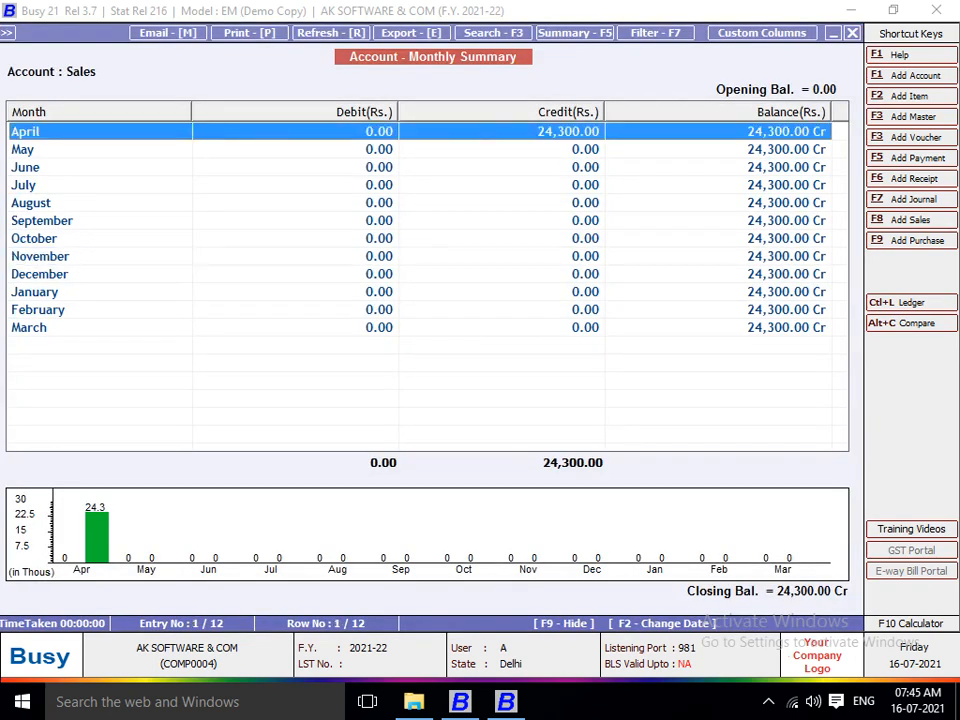
# Show the Purchase account's monthly summary, with 40,000.00 debited in April.
pyautogui.press('Escape')
pyautogui.write('PUR')
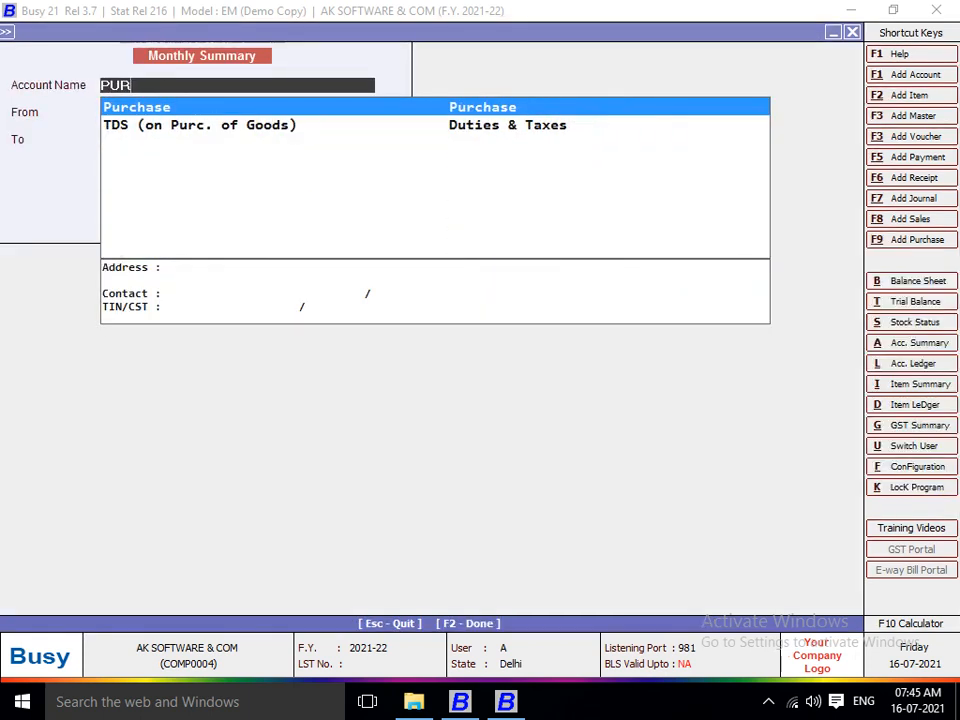
pyautogui.press('Return')
pyautogui.press('F2')
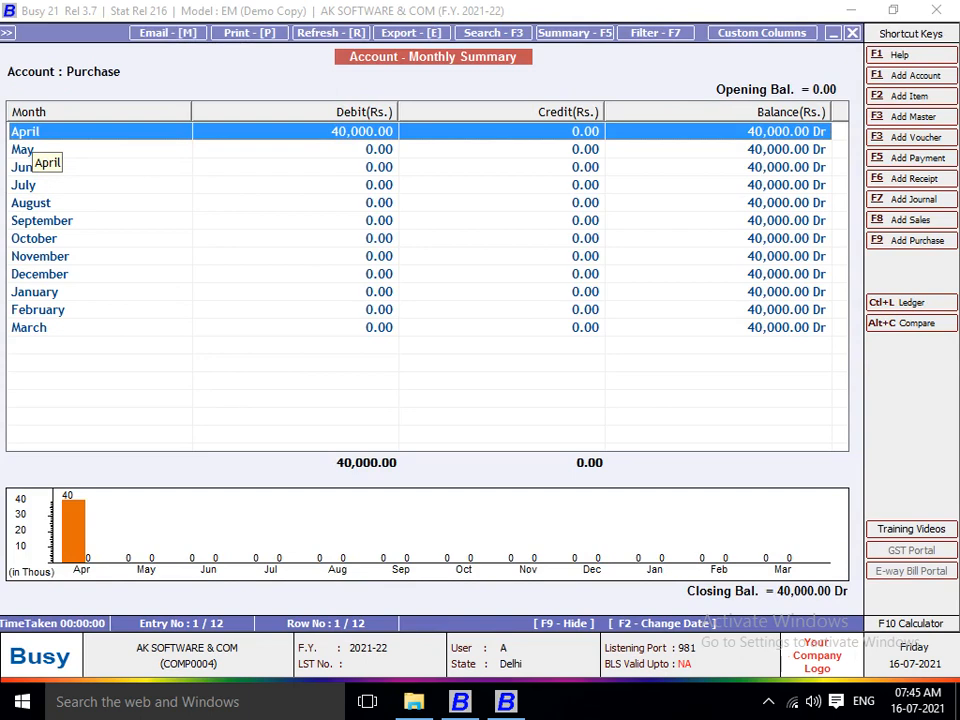
# Generate the monthly summary for creditor account ASHIS and enlarge its chart to a full-size graph.
pyautogui.press('Escape')
pyautogui.write('ASHIS')
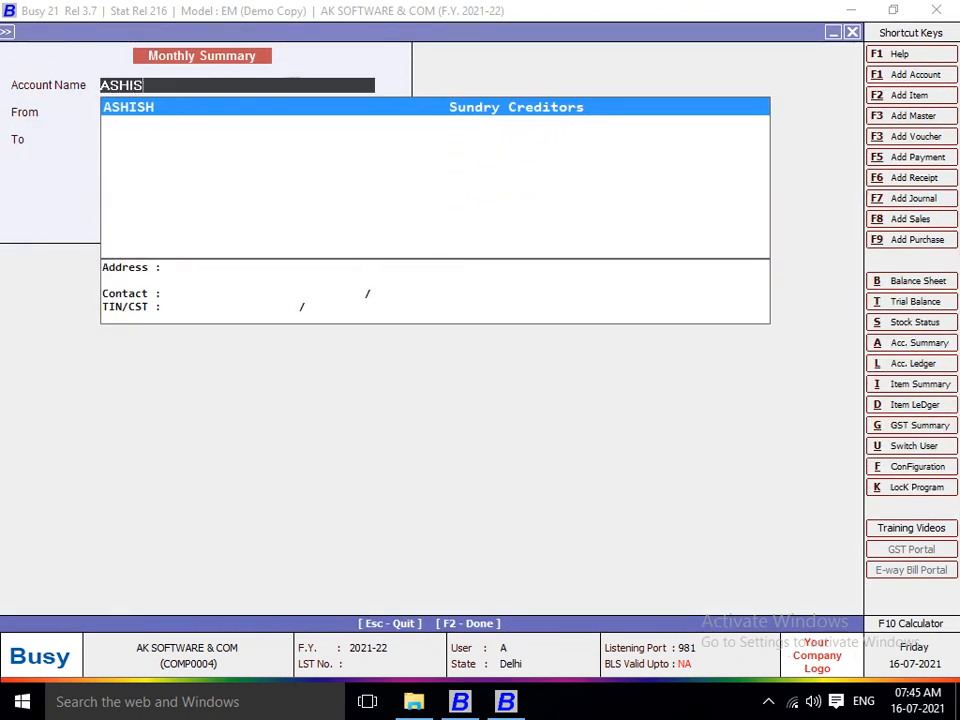
pyautogui.press('Return')
pyautogui.press('F2')
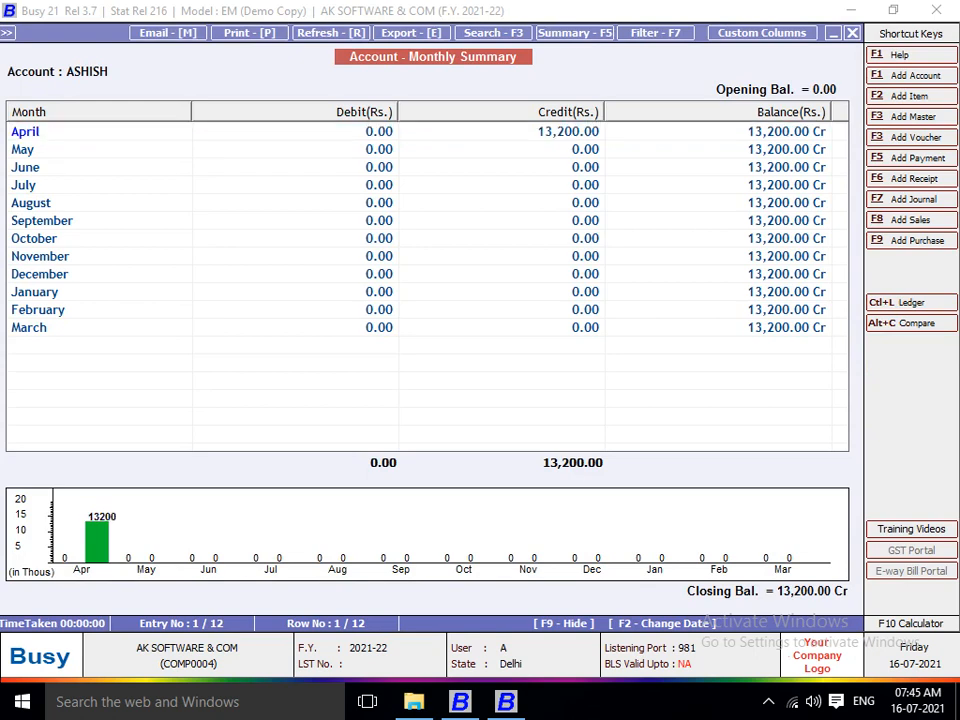
pyautogui.doubleClick(97, 542)
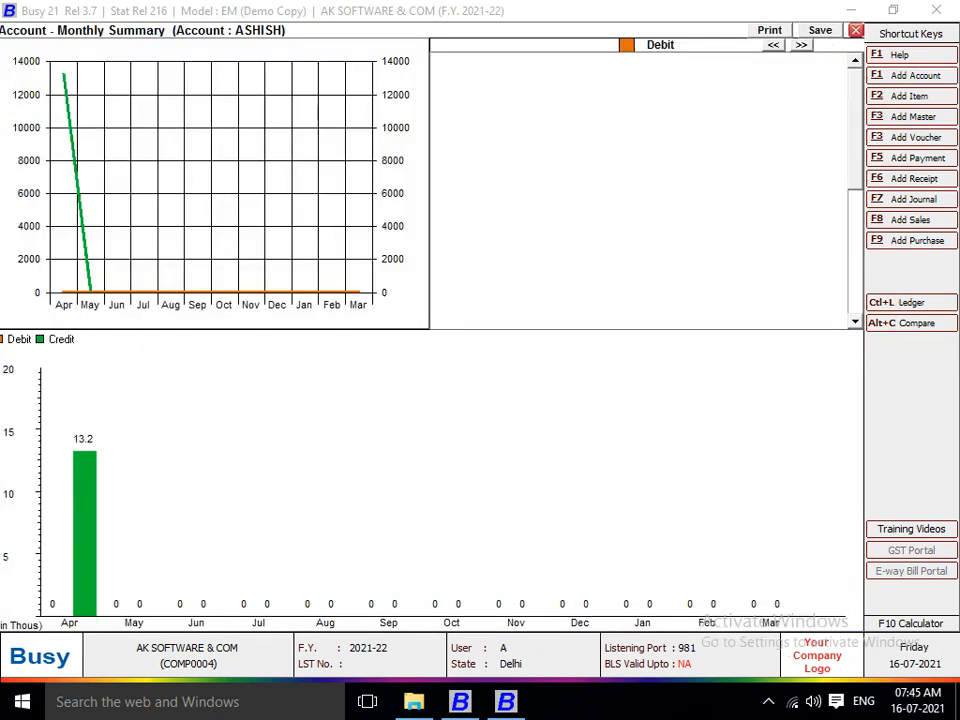
# Close the graph and the 13,200.00 Cr monthly summary, then show the hot keys list.
pyautogui.press('Escape')
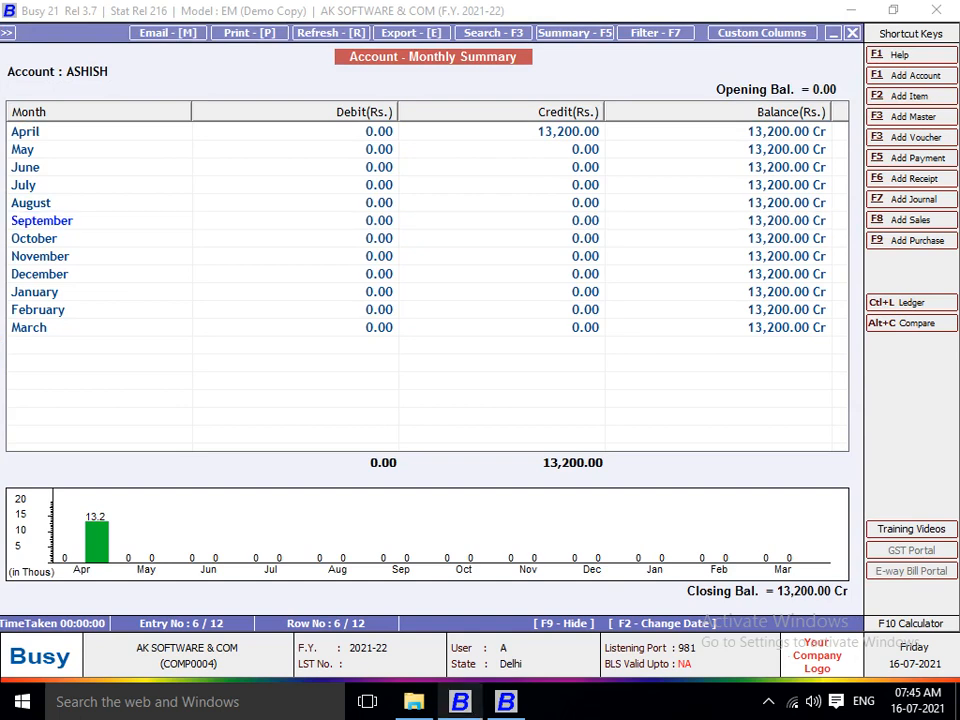
pyautogui.press('Escape')
pyautogui.press('F1')
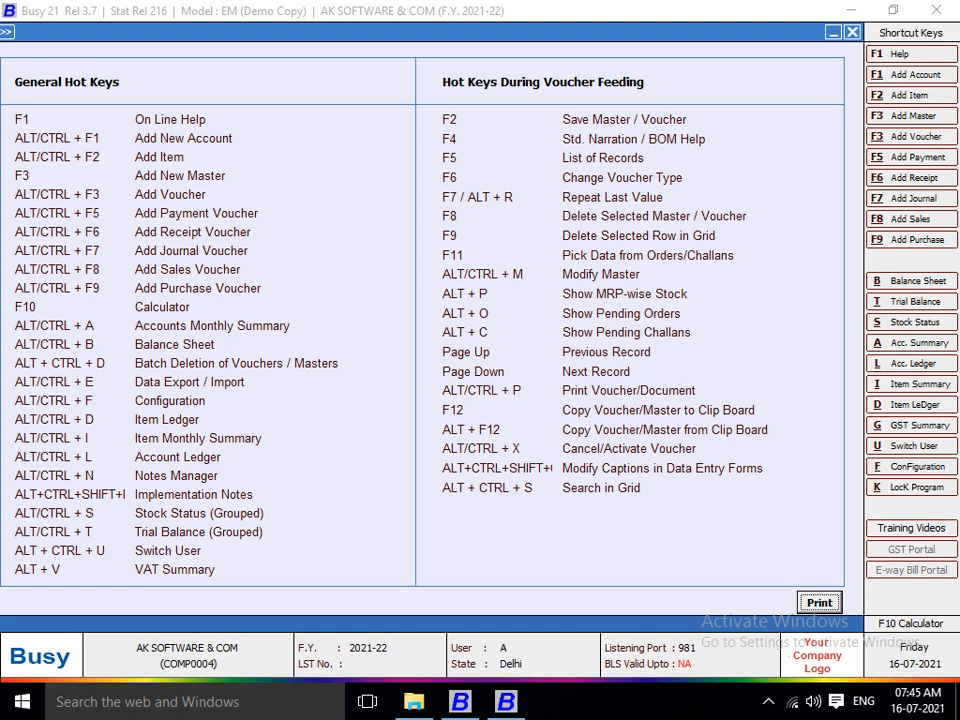
# Generate the balance sheet with stock updated and groups and amounts in separate columns.
pyautogui.hotkey('alt', 'b')
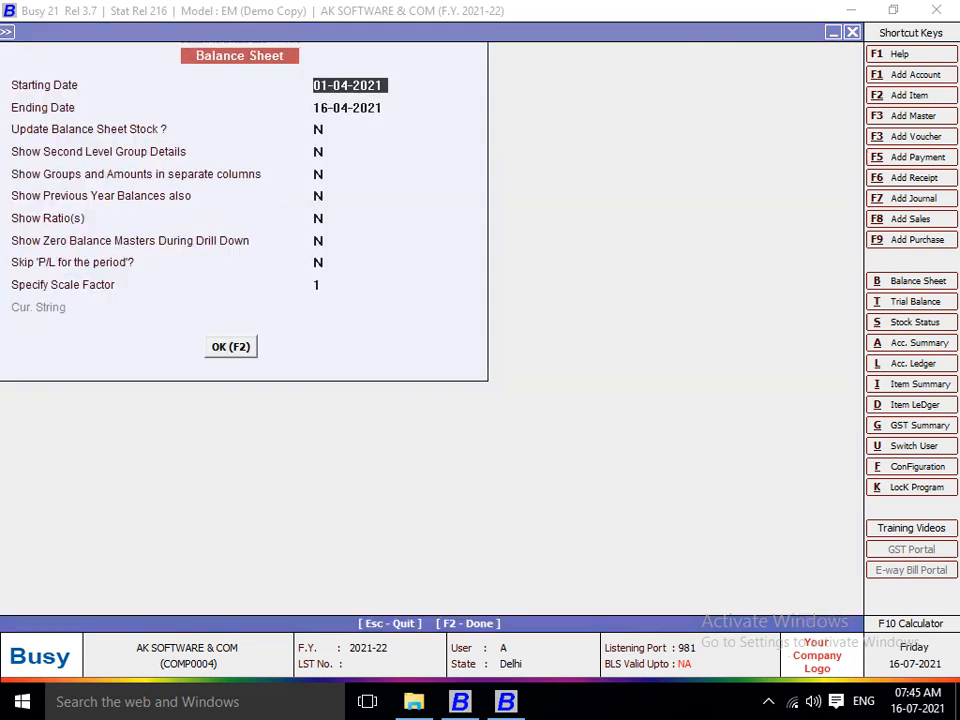
pyautogui.press('Return')
pyautogui.press('Return')
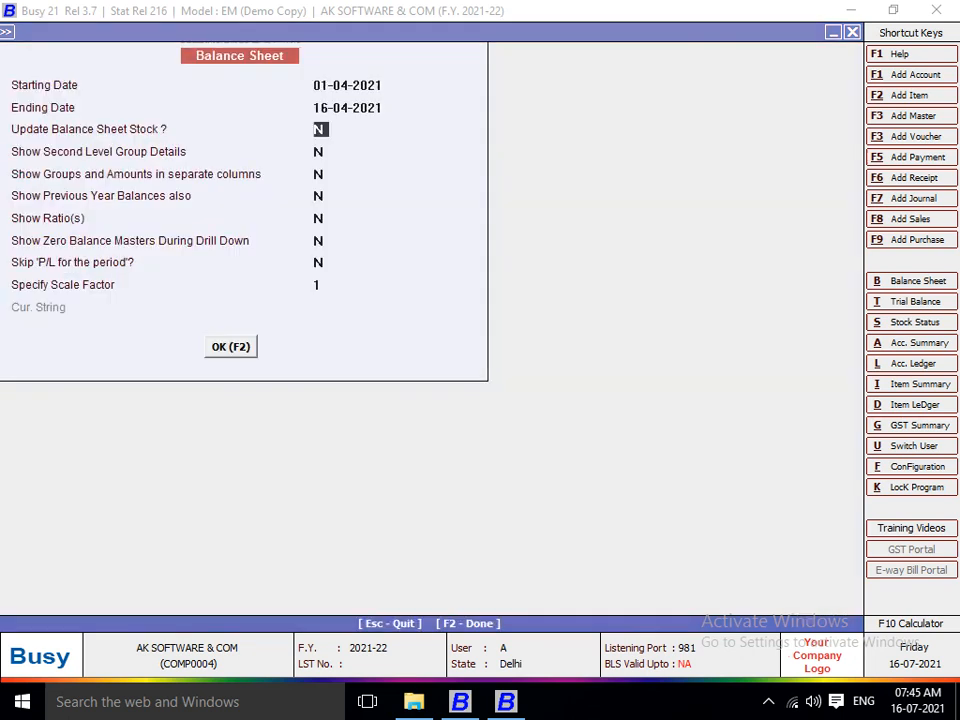
pyautogui.press('y')
pyautogui.press('Return')
pyautogui.press('Return')
pyautogui.press('Return')
pyautogui.press('Up')
pyautogui.press('y')
pyautogui.press('Return')
pyautogui.press('F2')
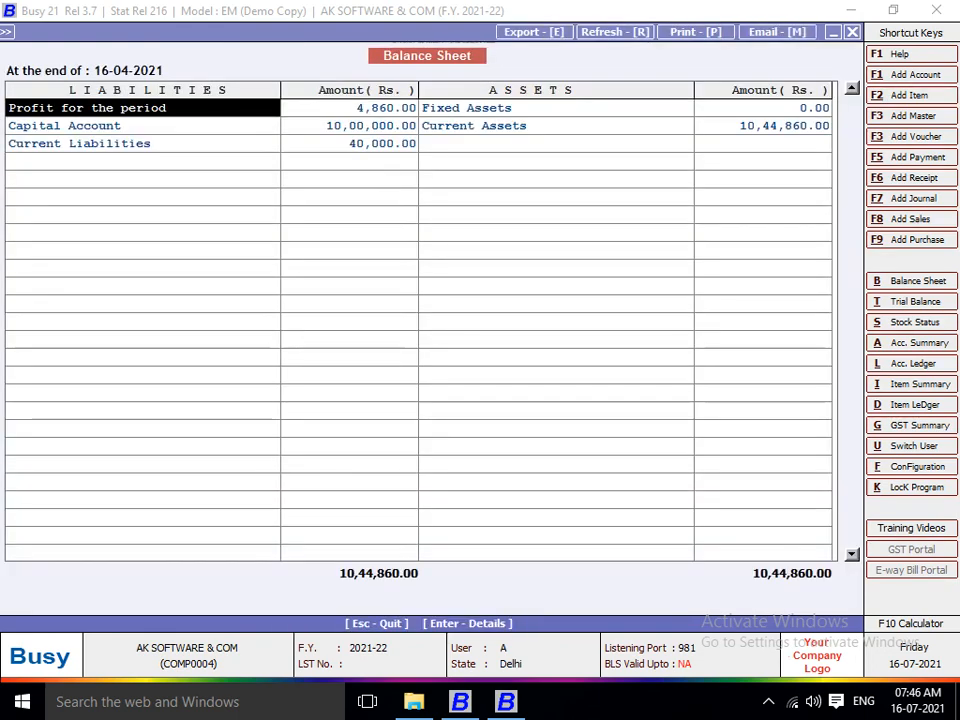
# Check the 4,860.00 profit for the period, then open the Current Assets group balances.
pyautogui.press('Right')
pyautogui.press('Left')
pyautogui.press('Right')
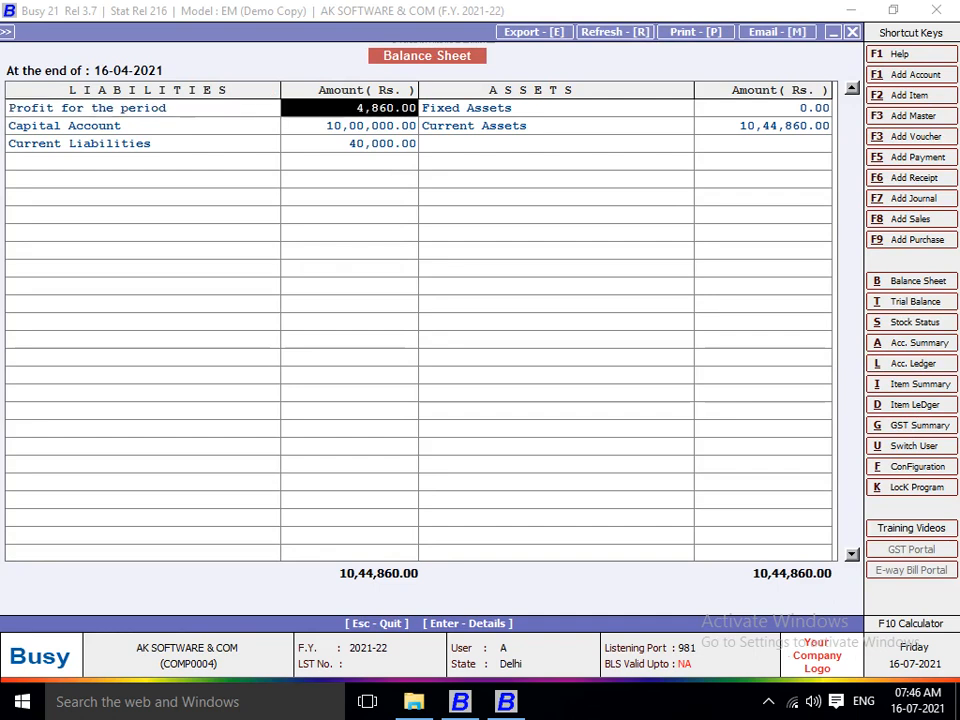
pyautogui.press('Left')
pyautogui.press('Right')
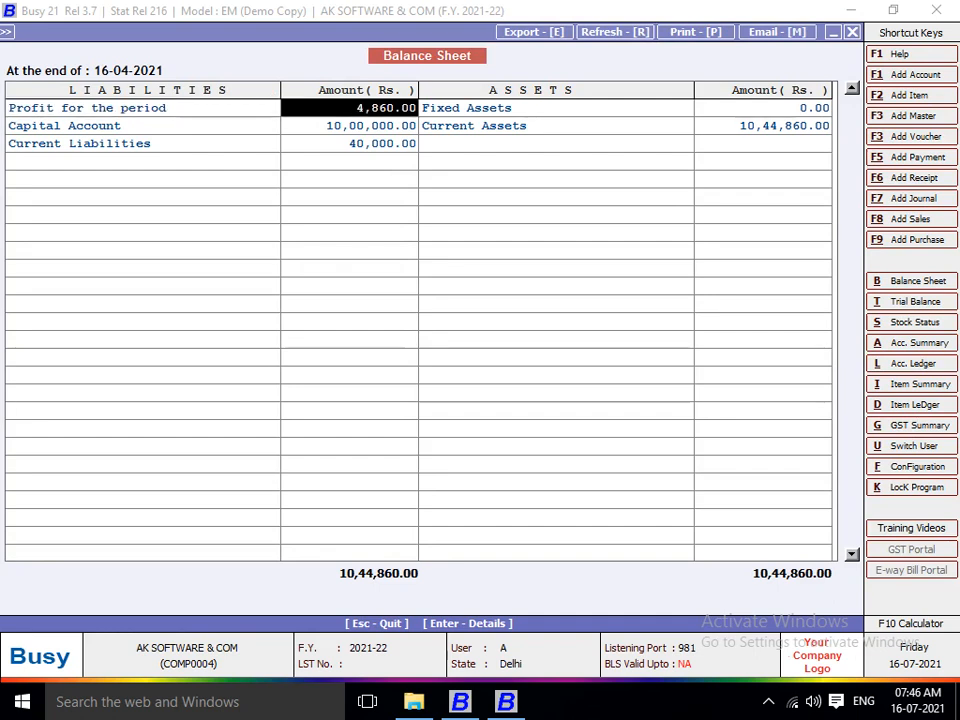
pyautogui.press('Left')
pyautogui.press('Down')
pyautogui.press('Down')
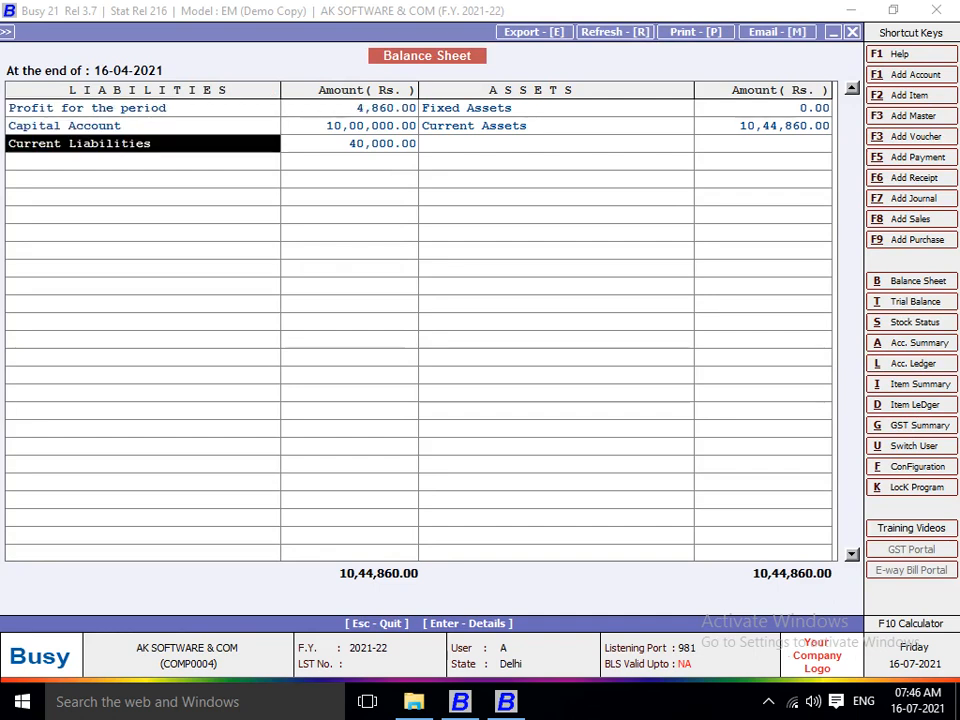
pyautogui.press('Right')
pyautogui.press('Right')
pyautogui.press('Up')
pyautogui.press('Return')
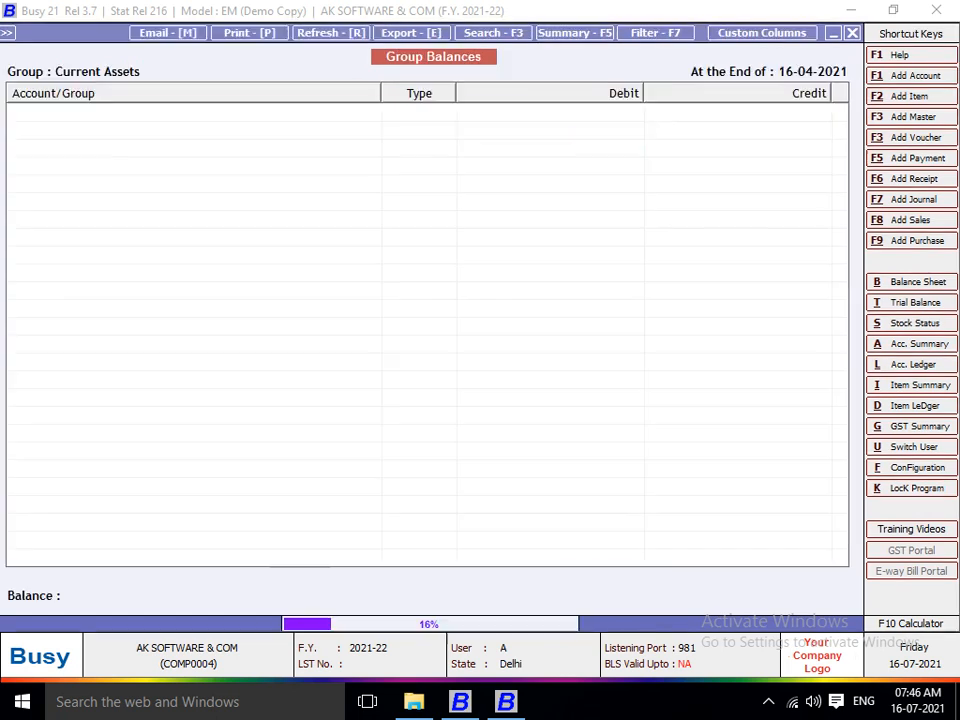
# Review the current asset groups like Stock-in-hand and Cash-in-hand, then return to the hot keys list.
pyautogui.press('Down')
pyautogui.press('Down')
pyautogui.press('Up')
pyautogui.press('Up')
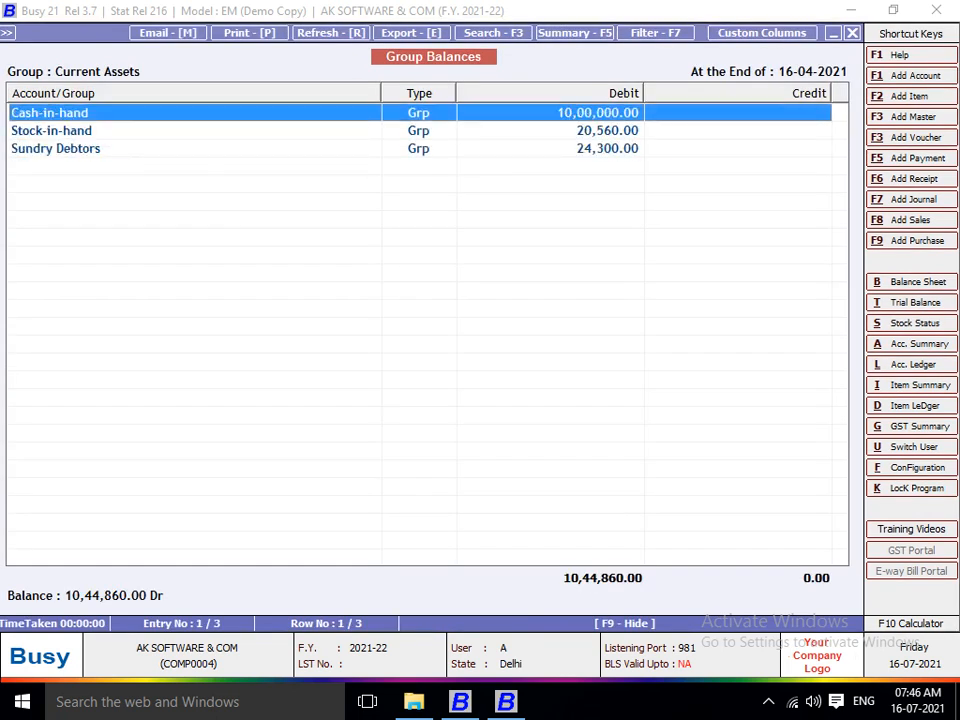
pyautogui.press('Down')
pyautogui.press('Down')
pyautogui.press('Up')
pyautogui.press('Up')
pyautogui.press('Down')
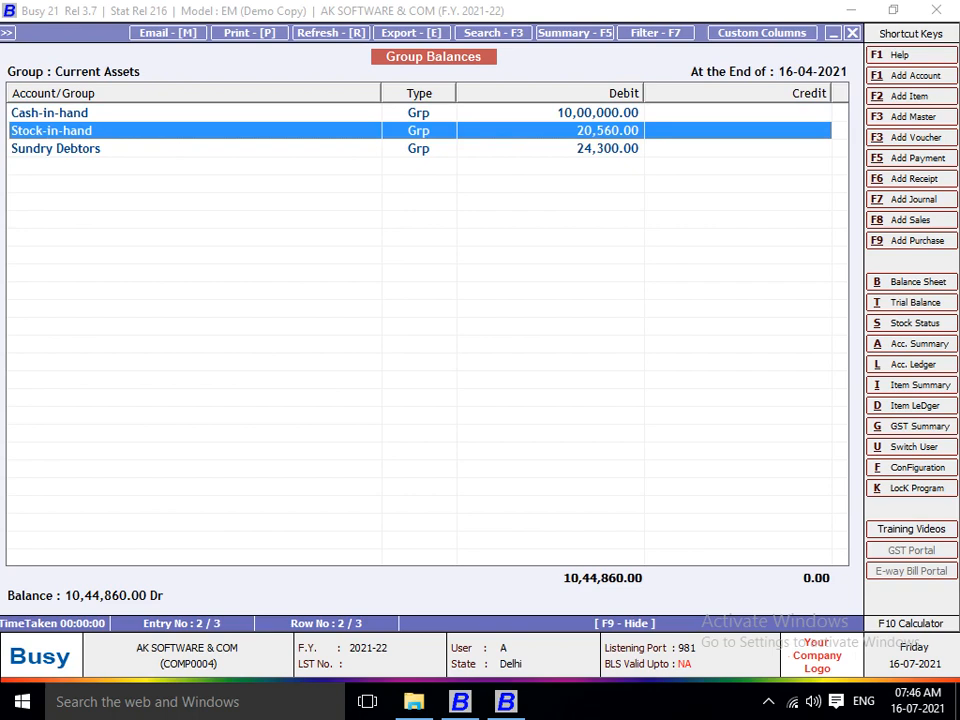
pyautogui.press('Escape')
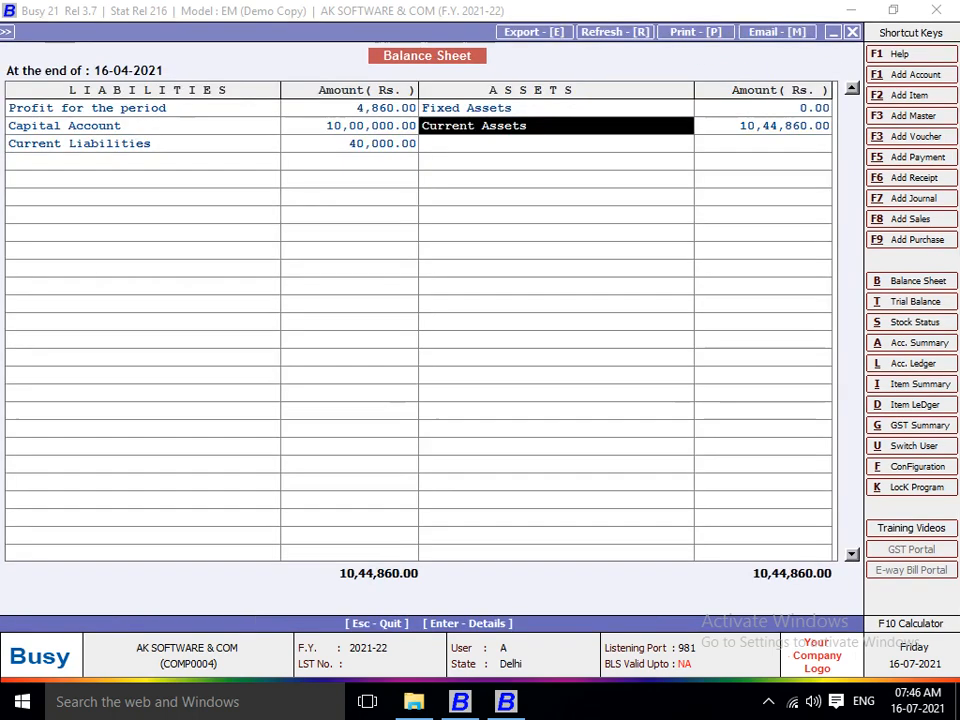
pyautogui.press('Escape')
pyautogui.press('Escape')
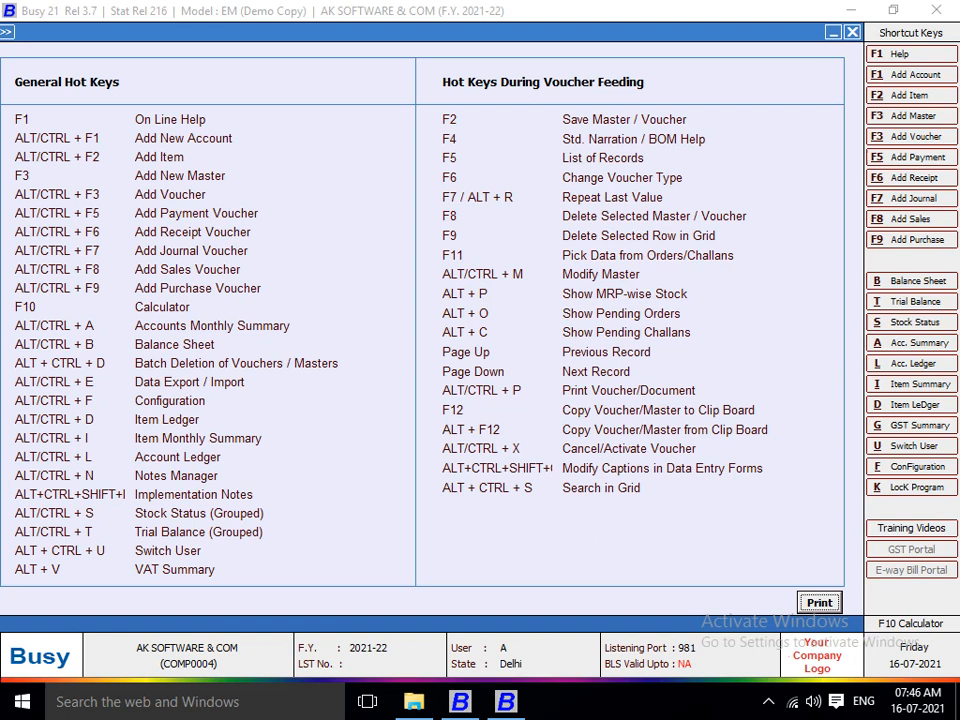
# Show and dismiss the Display main menu twice, then bring up the Configuration Type list with Alt+F.
pyautogui.hotkey('ctrl', 'alt', 'd')
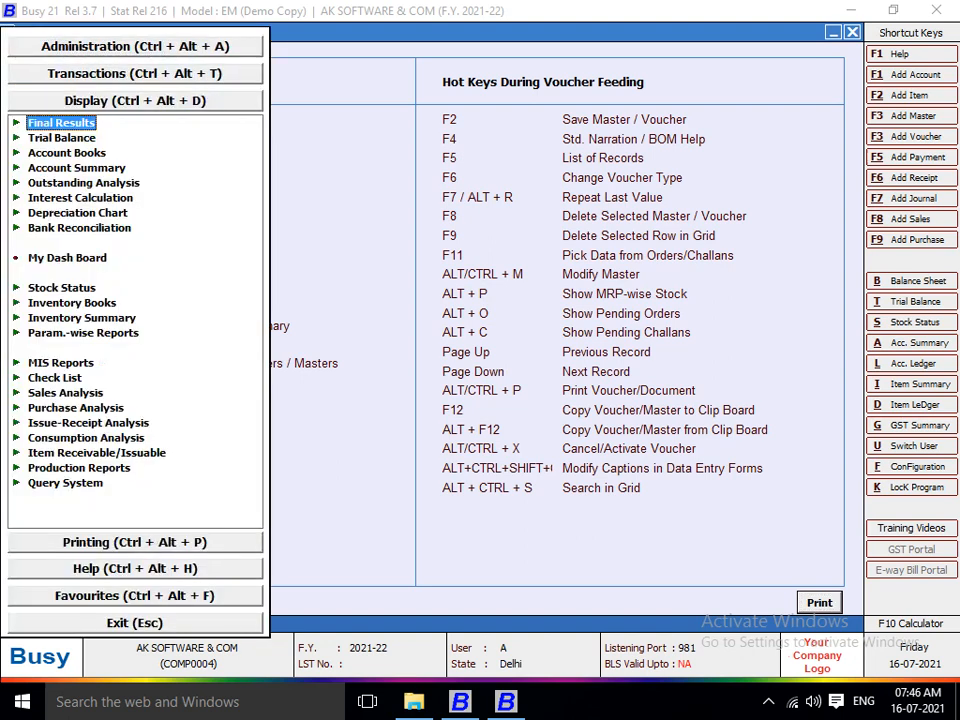
pyautogui.press('Escape')
pyautogui.press('Escape')
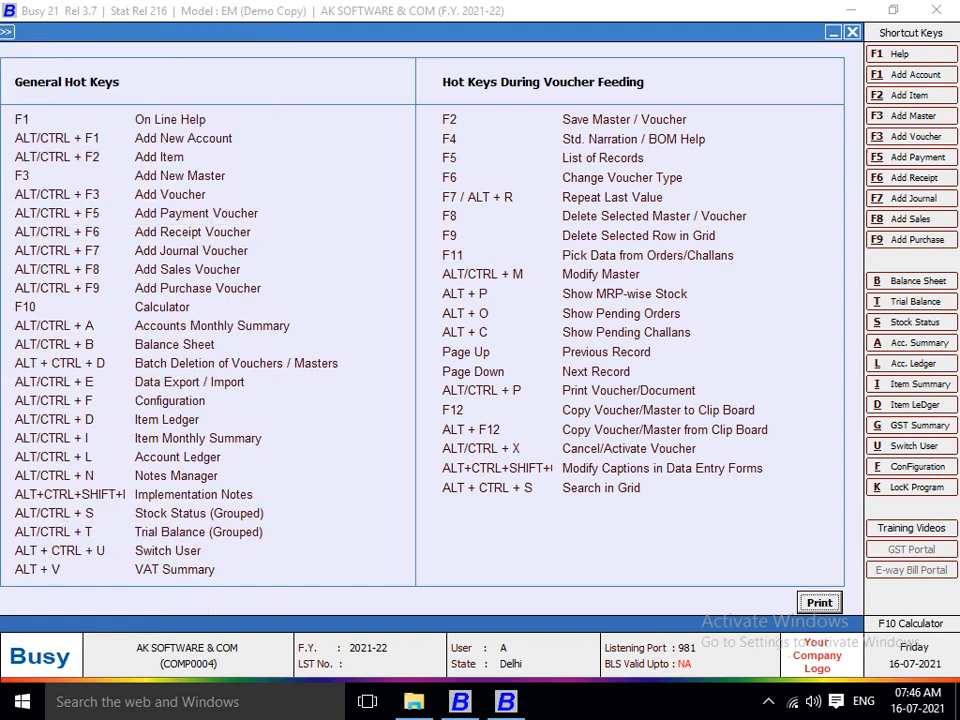
pyautogui.hotkey('ctrl', 'alt', 'd')
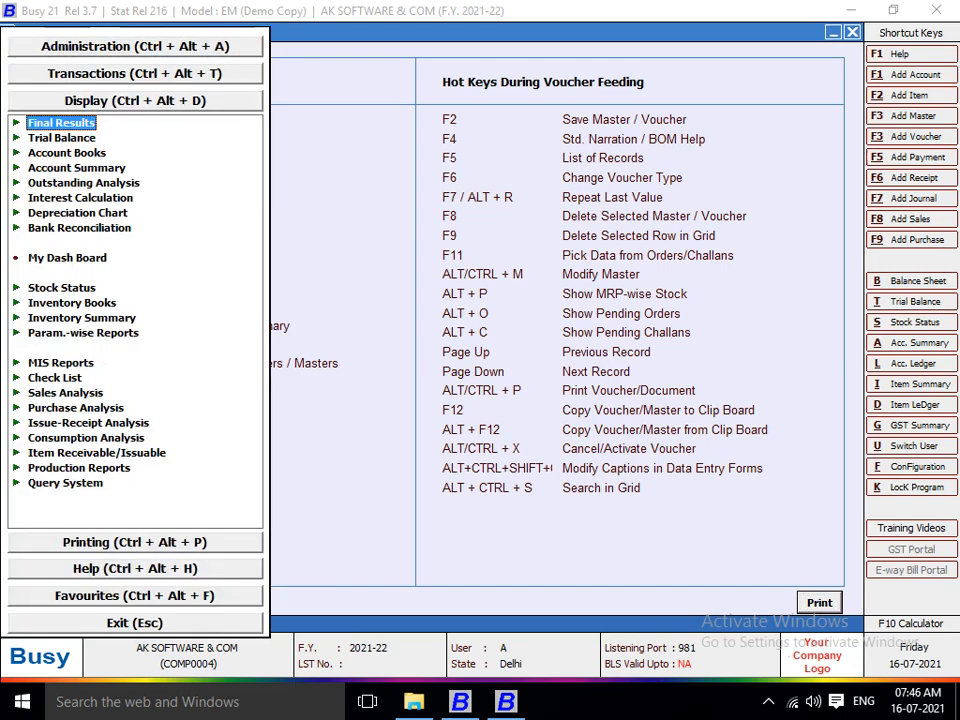
pyautogui.press('Escape')
pyautogui.press('Escape')
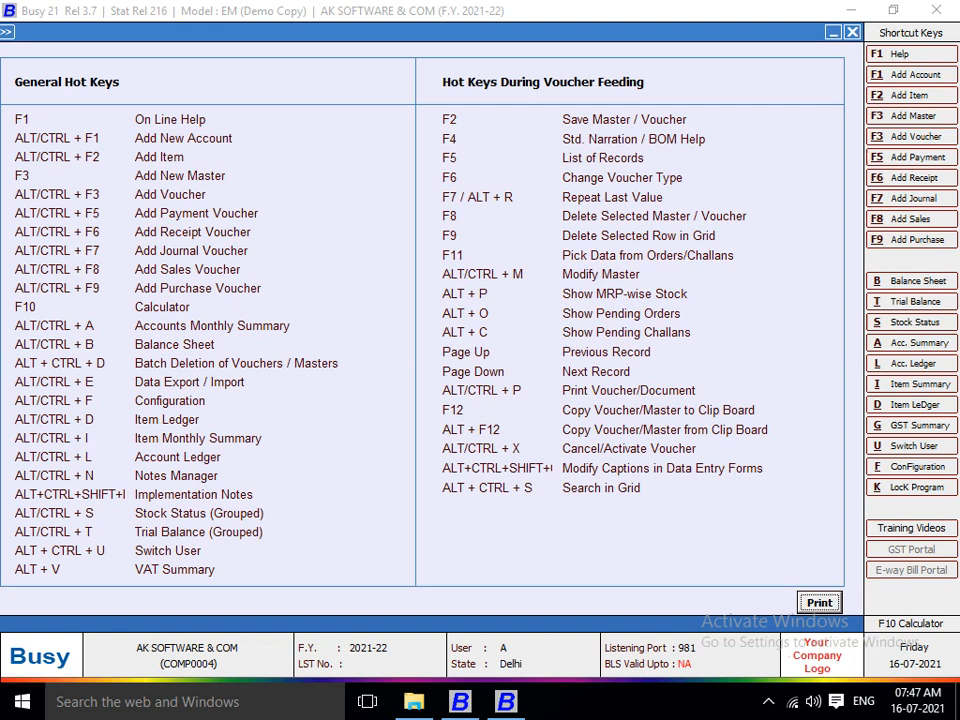
pyautogui.hotkey('alt', 'f')
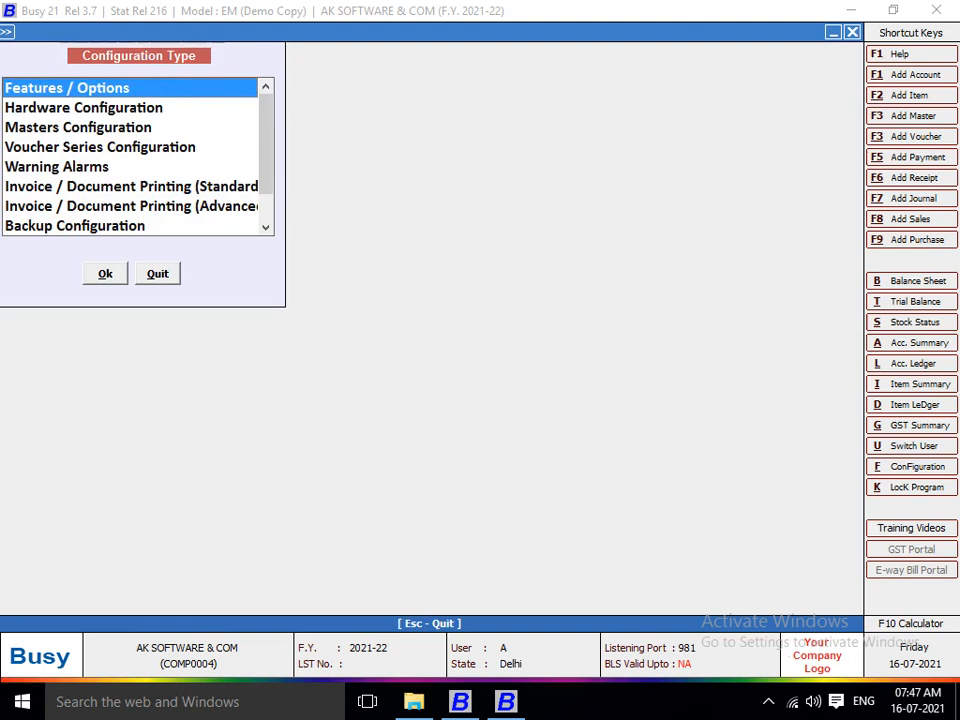
# Open Features / Options and review the Accounts feature settings.
pyautogui.press('Return')
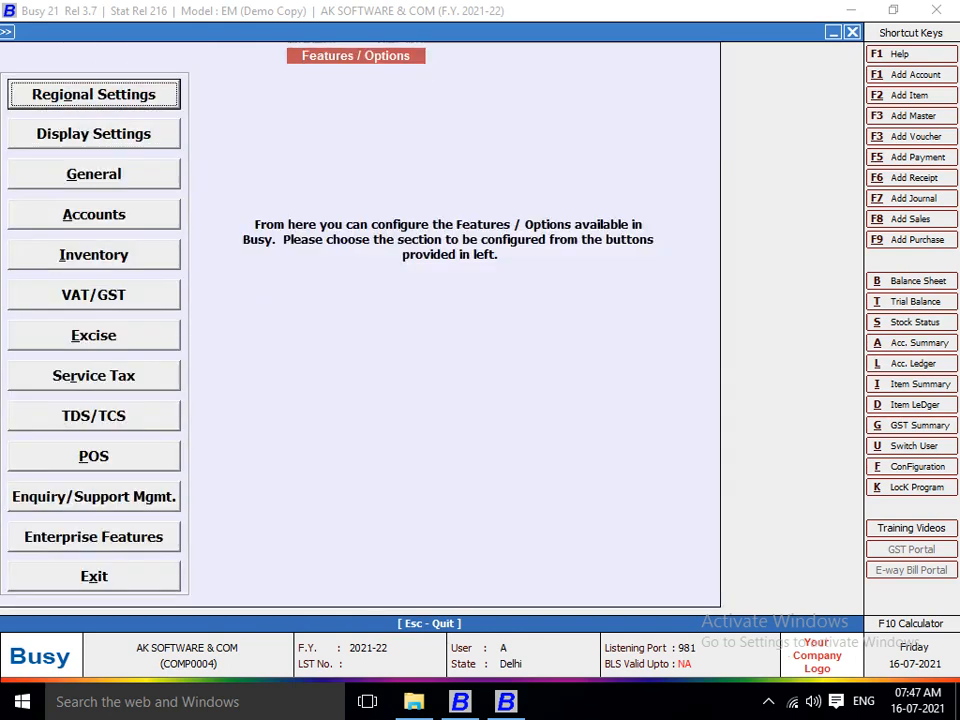
pyautogui.press('Down')
pyautogui.press('Down')
pyautogui.press('Down')
pyautogui.press('Down')
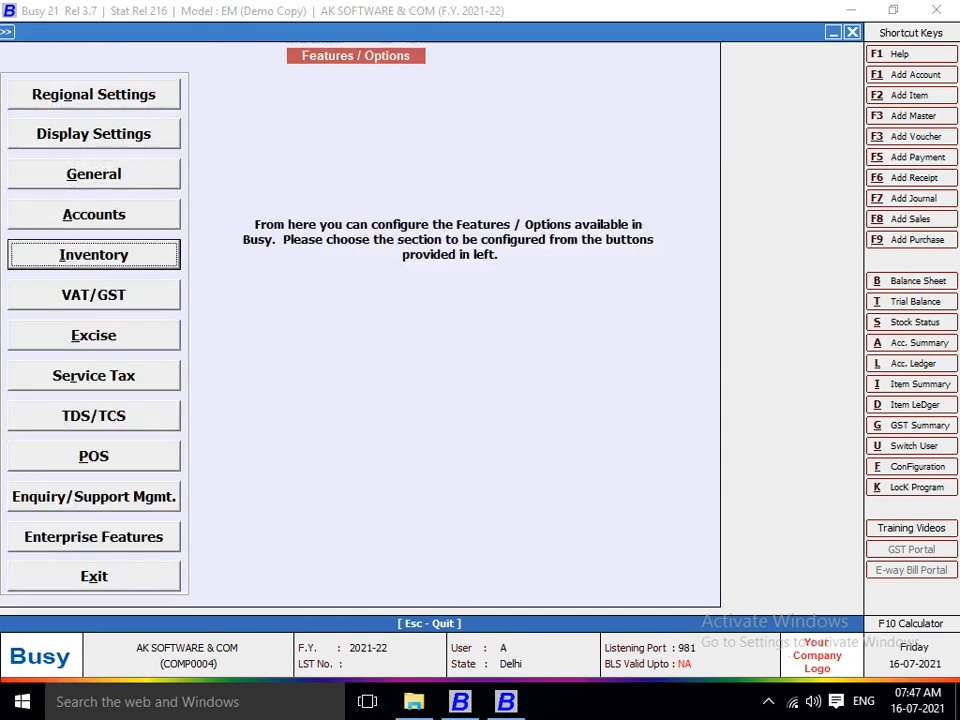
pyautogui.press('Up')
pyautogui.press('Return')
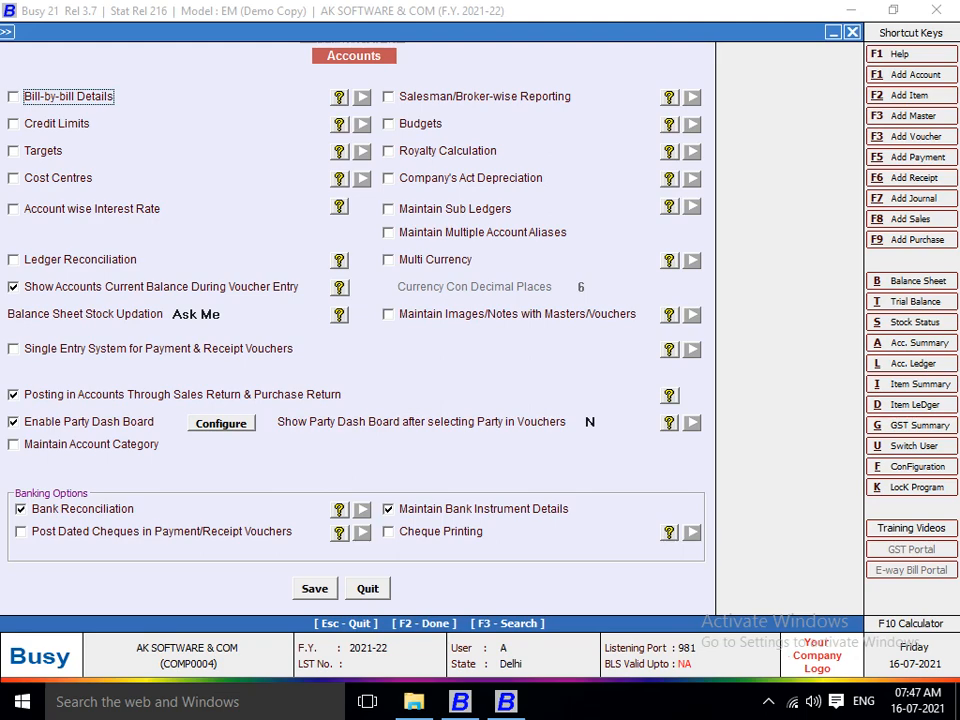
pyautogui.press('Escape')
# Save the Inventory feature options and exit configuration back to the hot keys list.
pyautogui.press('Down')
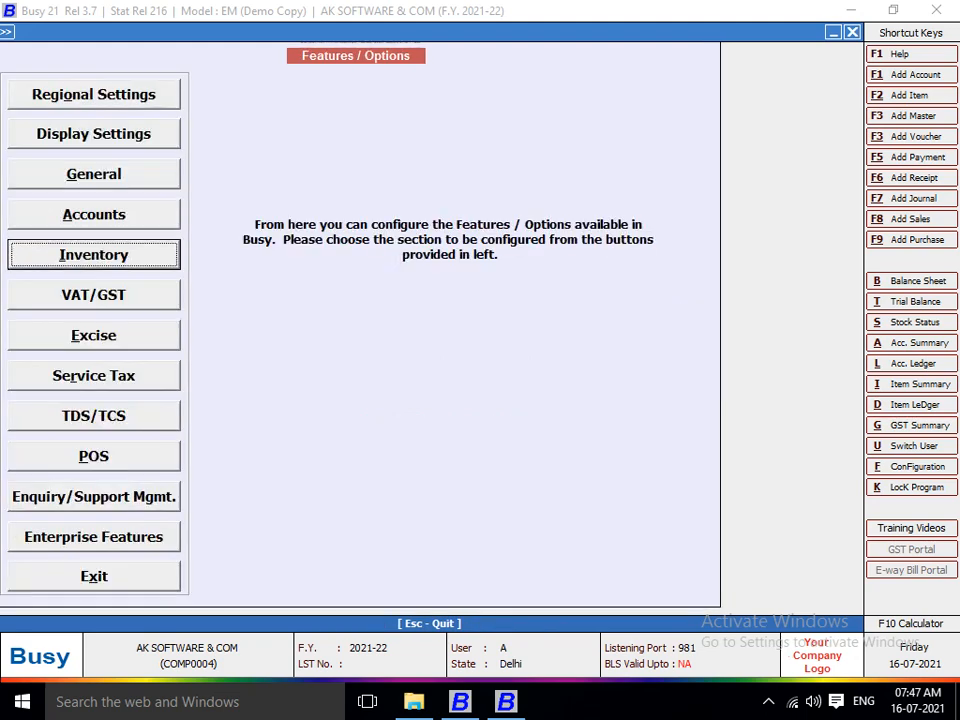
pyautogui.press('Return')
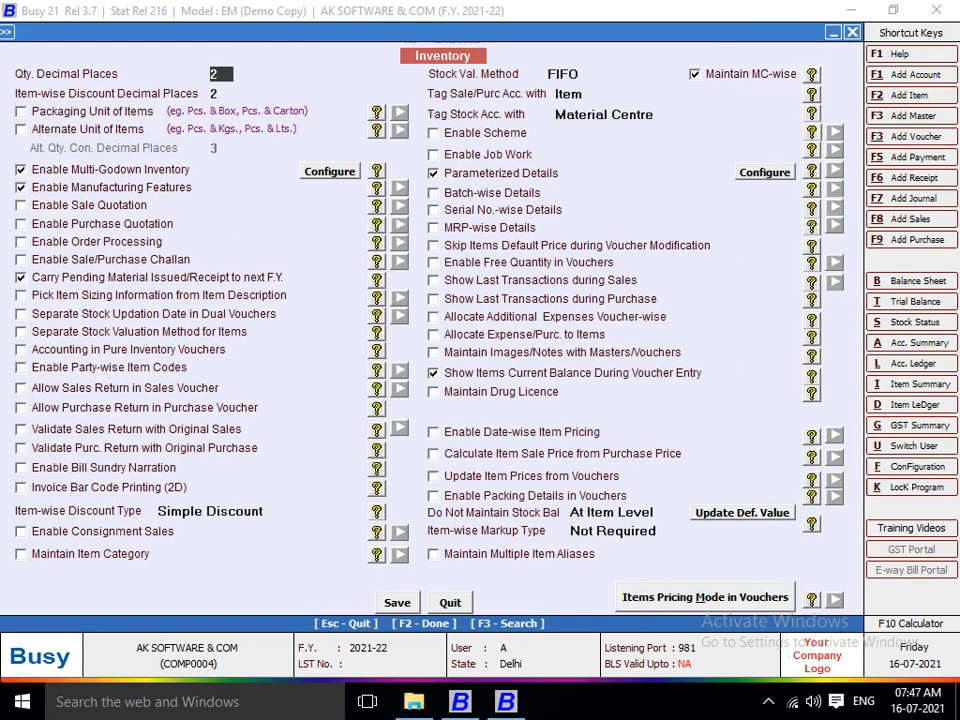
pyautogui.press('F2')
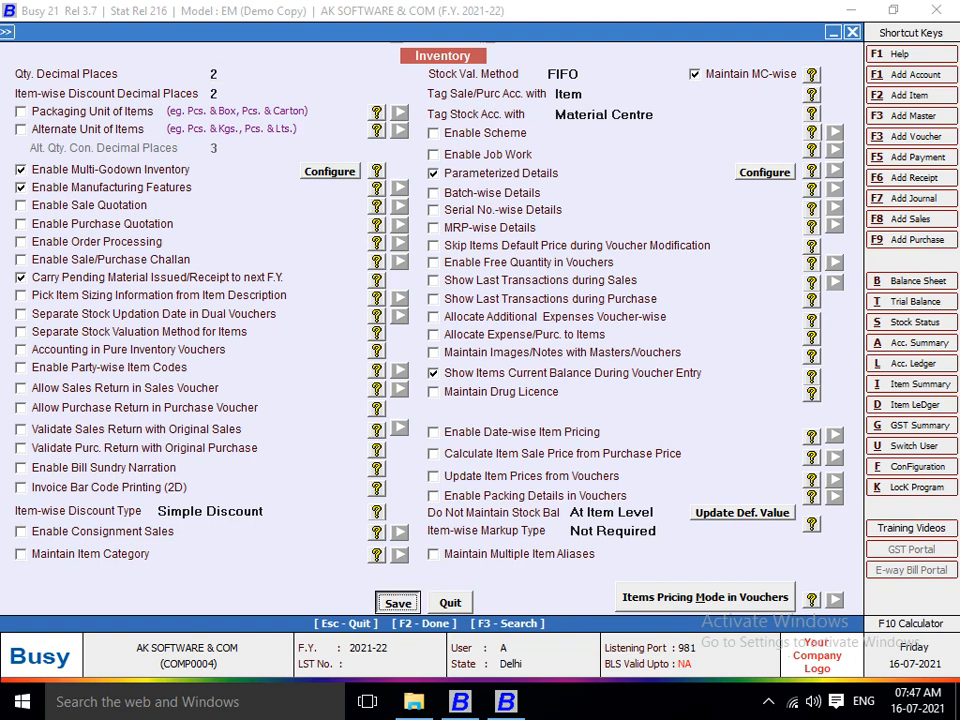
pyautogui.press('Return')
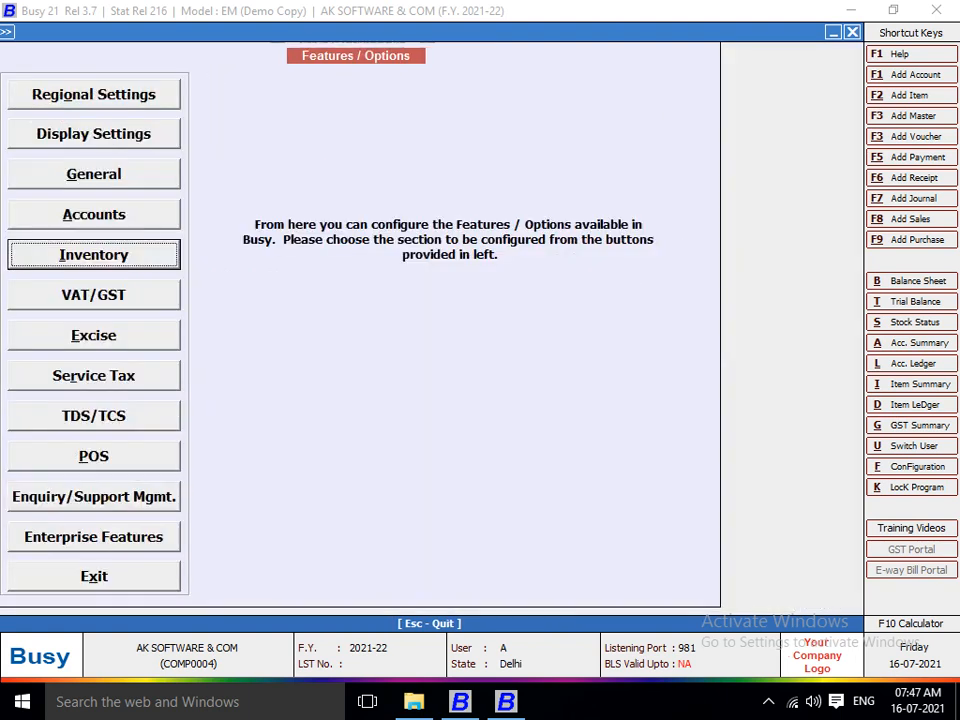
pyautogui.press('Escape')
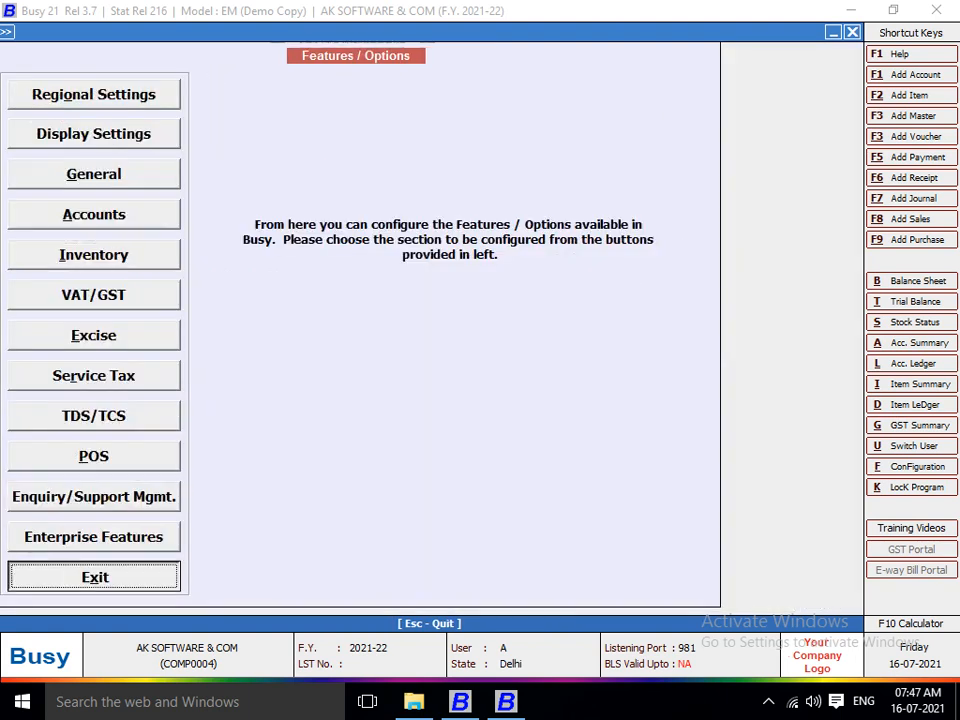
pyautogui.press('Escape')
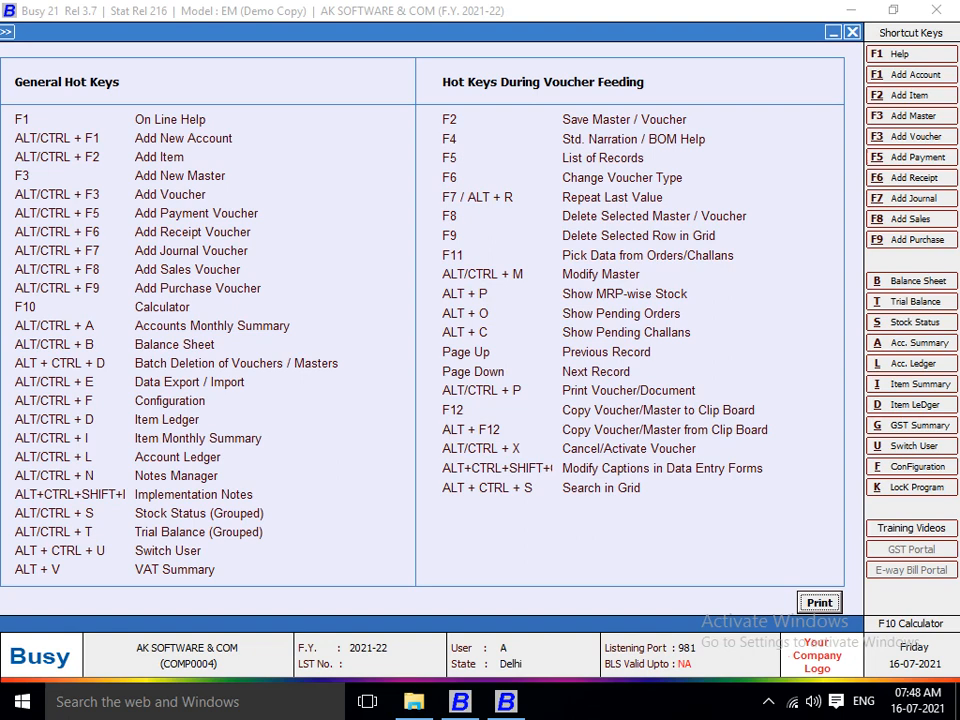
# Generate the stock ledger for item BUSY-1 from 01-04-2021 to 16-04-2021.
pyautogui.hotkey('alt', 'd')
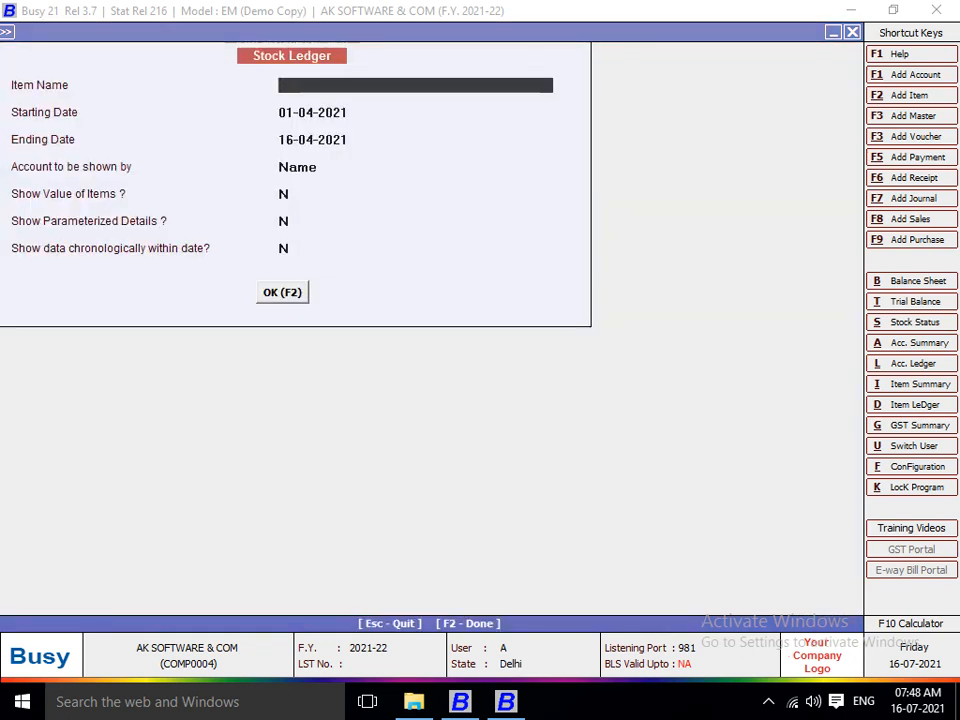
pyautogui.press('Return')
pyautogui.press('Return')
pyautogui.press('Return')
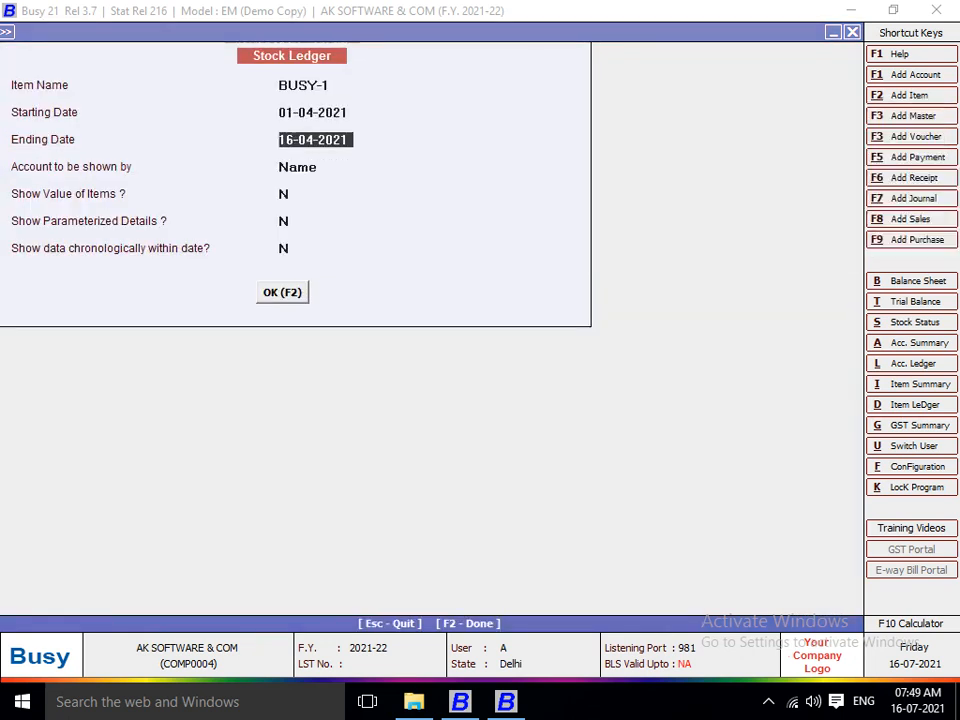
pyautogui.press('Return')
pyautogui.press('Return')
pyautogui.press('Return')
pyautogui.press('Return')
pyautogui.press('Return')
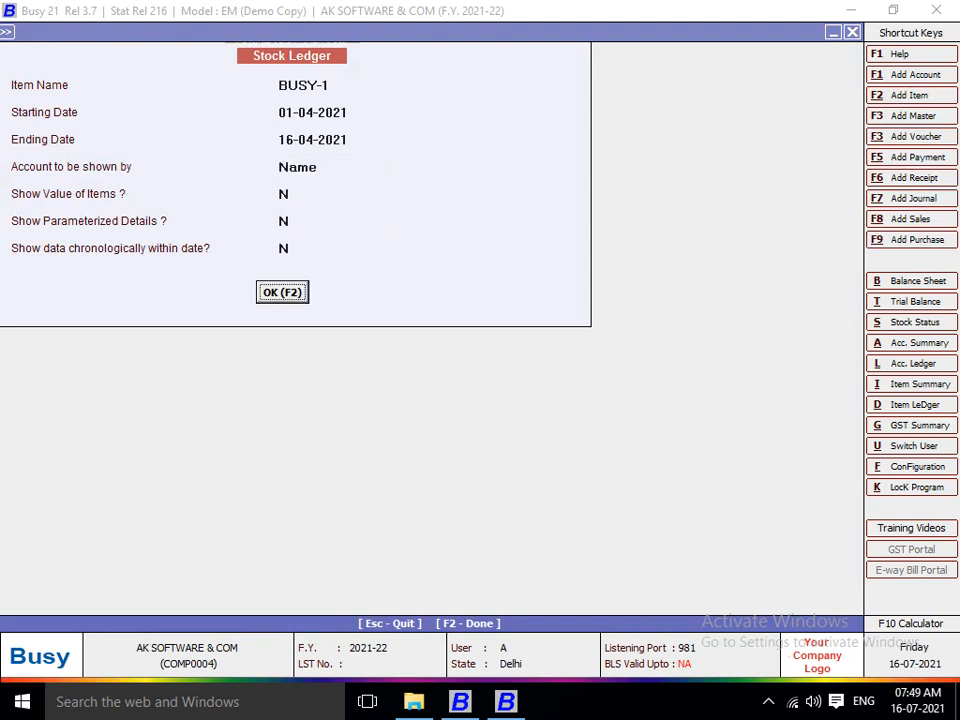
pyautogui.press('Return')
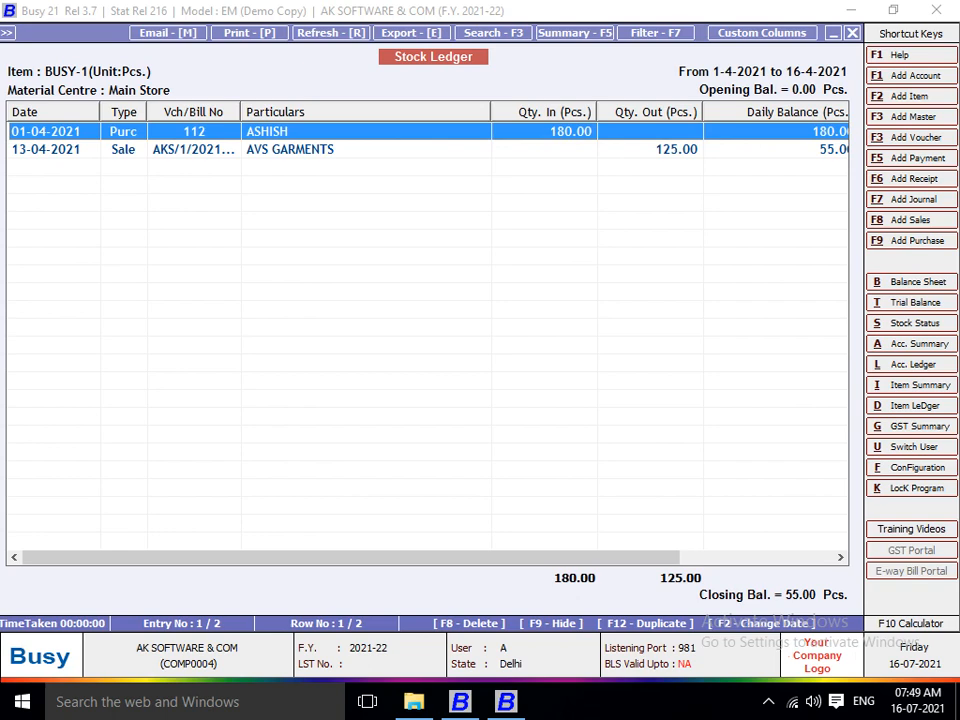
# Browse the ledger's entries and columns, closing balance 55.00 Pcs, then return to hot keys.
pyautogui.press('Down')
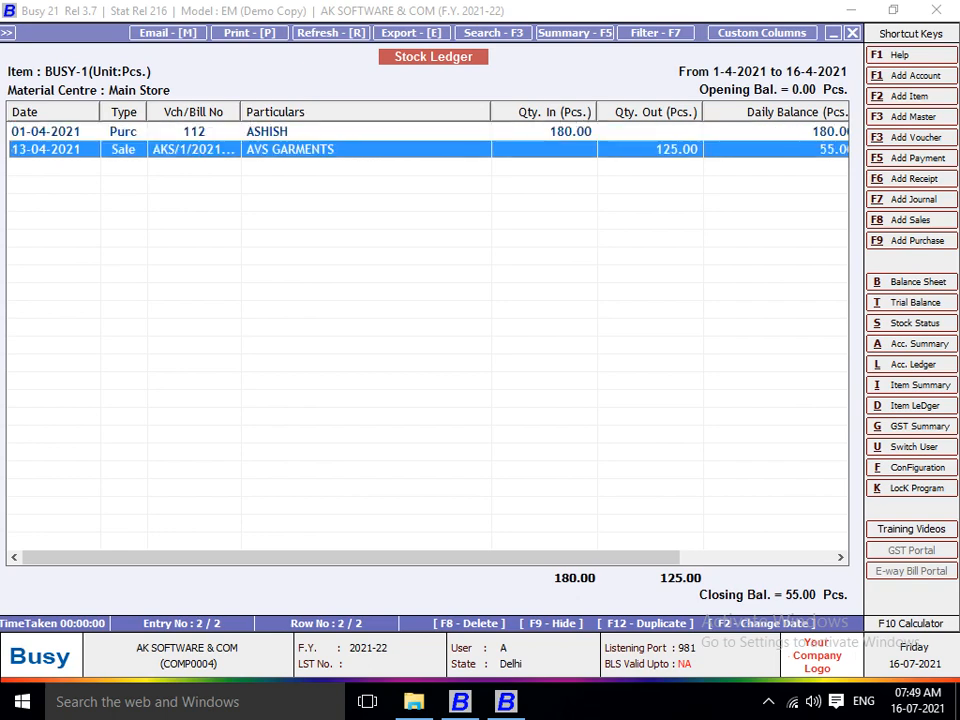
pyautogui.press('Right')
pyautogui.press('Right')
pyautogui.press('Right')
pyautogui.press('Right')
pyautogui.press('Right')
pyautogui.press('Right')
pyautogui.press('Right')
pyautogui.press('Right')
pyautogui.press('Right')
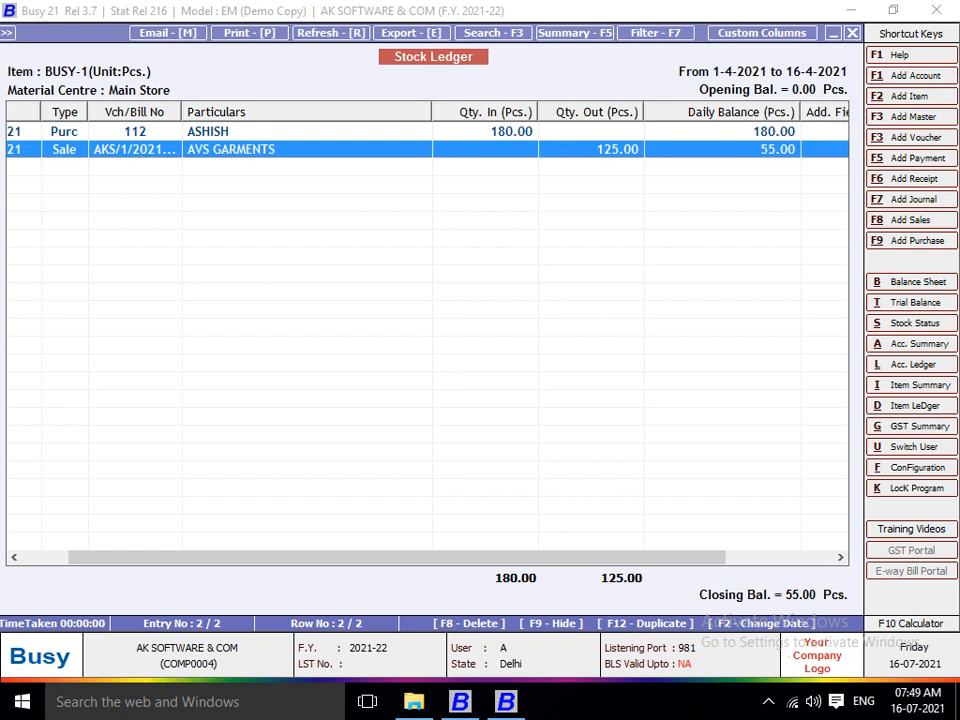
pyautogui.press('Up')
pyautogui.press('Left')
pyautogui.press('Left')
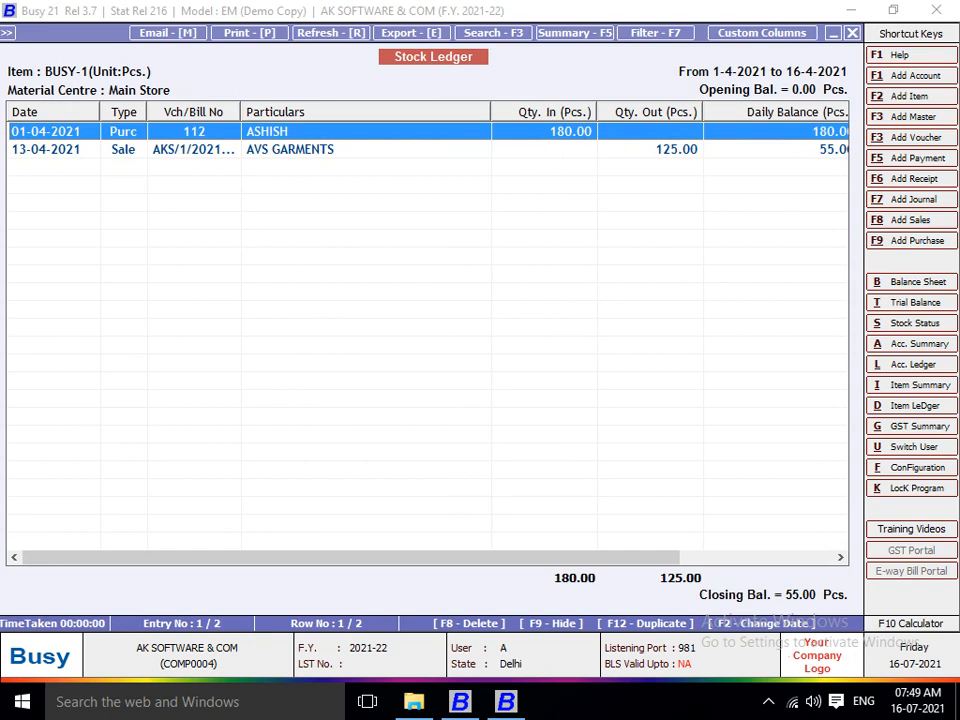
pyautogui.press('Escape')
pyautogui.press('F1')
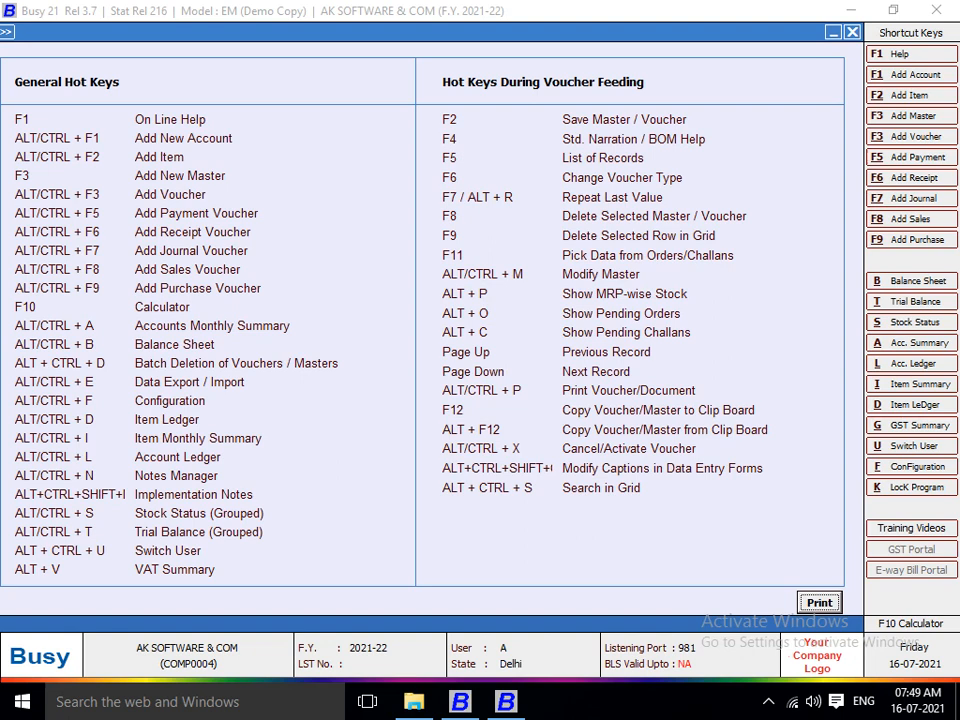
# Generate the BUSY-1 item monthly summary from April to March, then close it and show the general hot keys.
pyautogui.hotkey('alt', 'i')
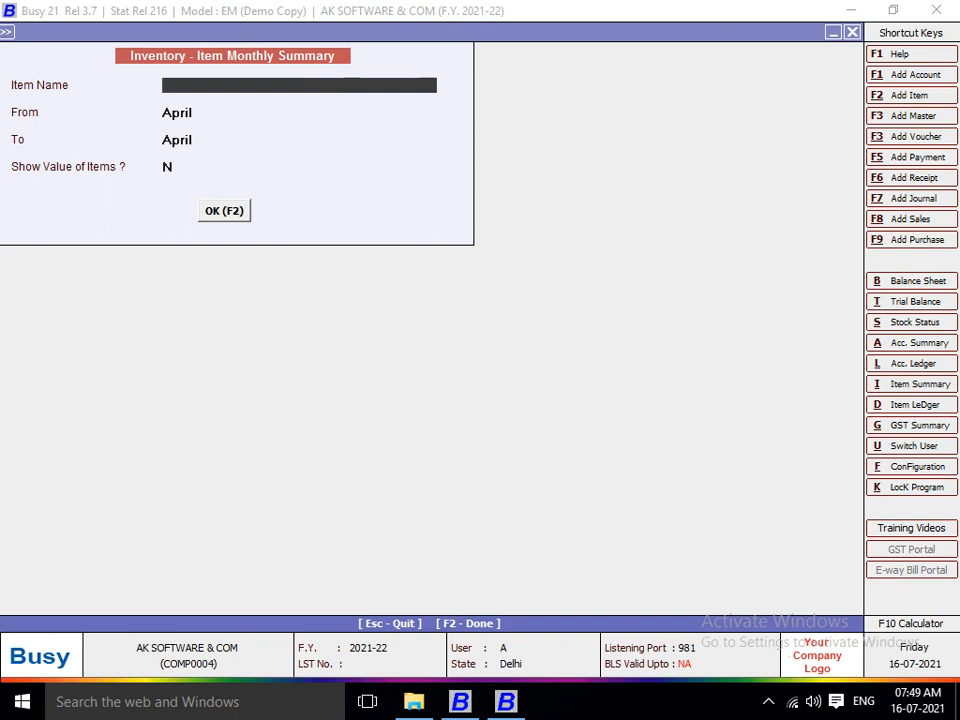
pyautogui.press('Return')
pyautogui.press('Return')
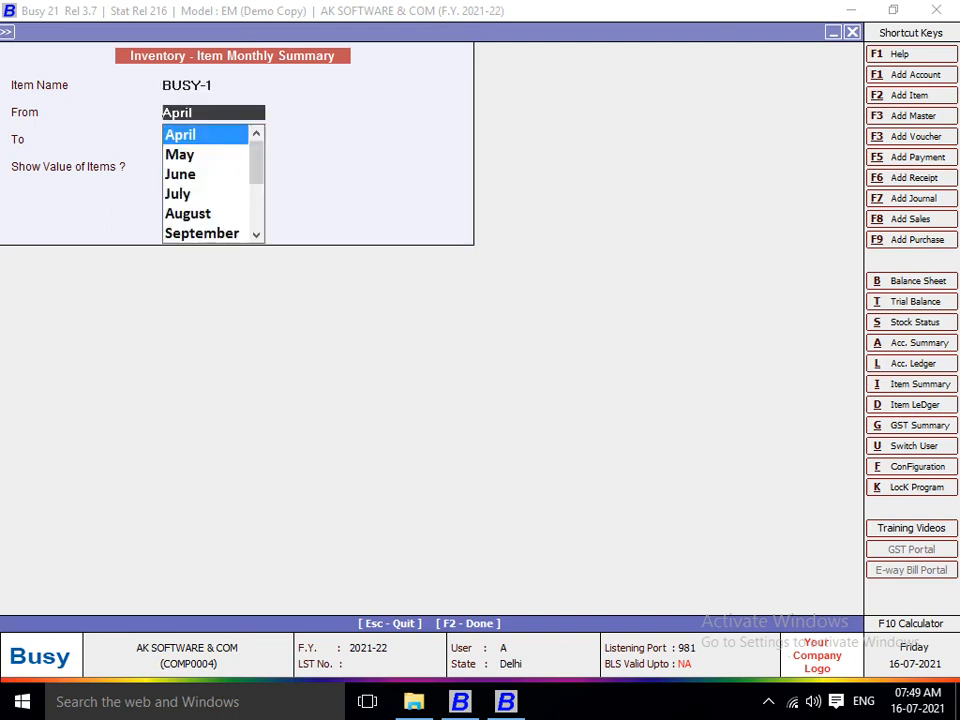
pyautogui.press('Return')
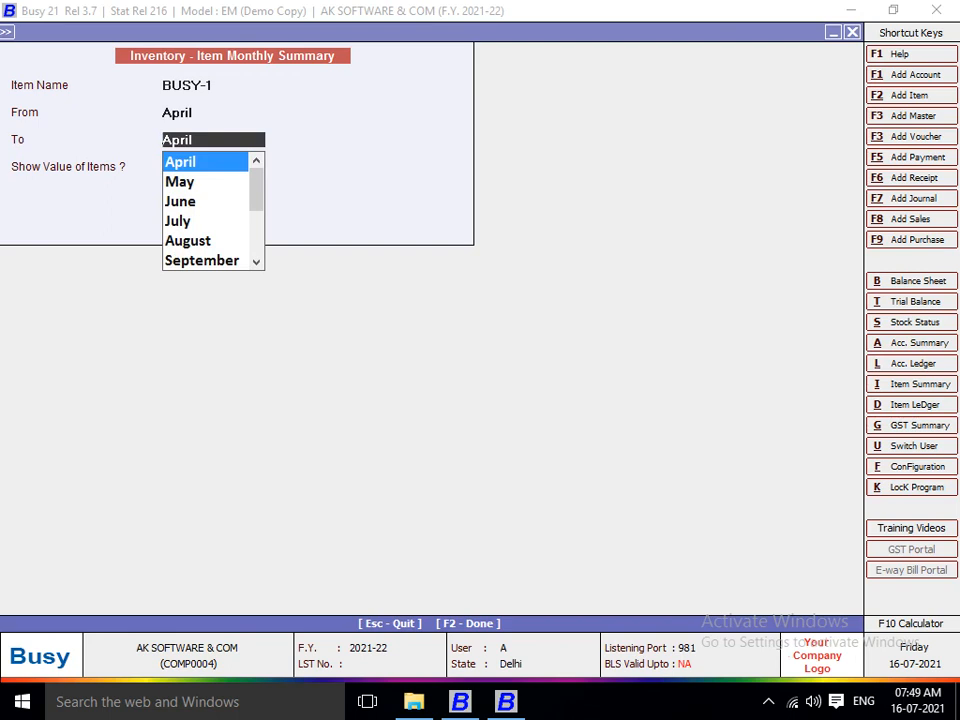
pyautogui.write('MAR')
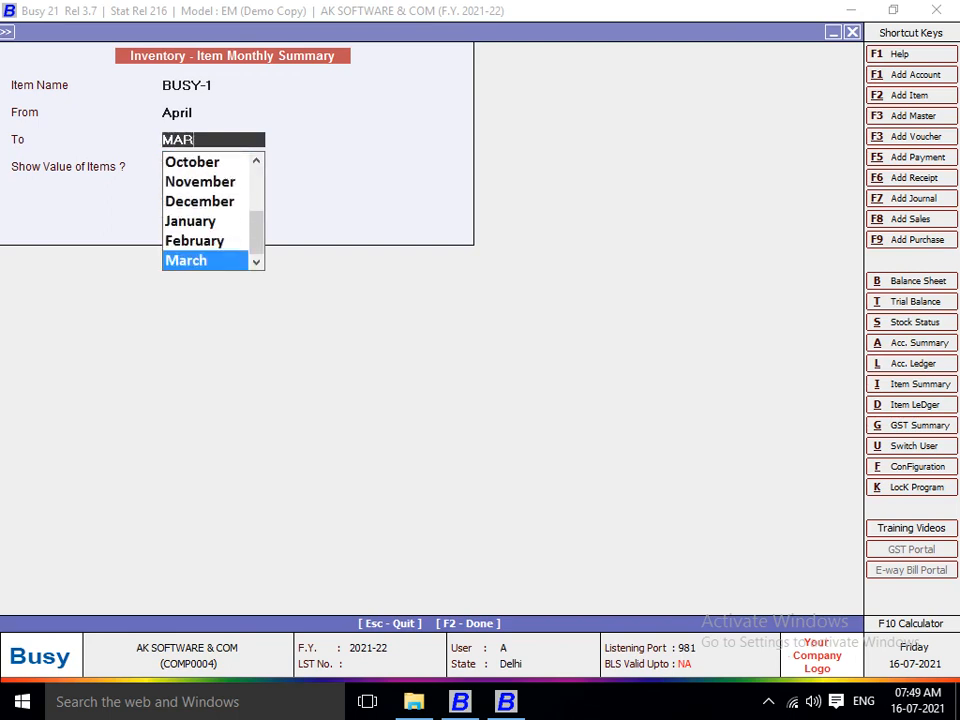
pyautogui.press('Return')
pyautogui.press('Return')
pyautogui.press('Return')
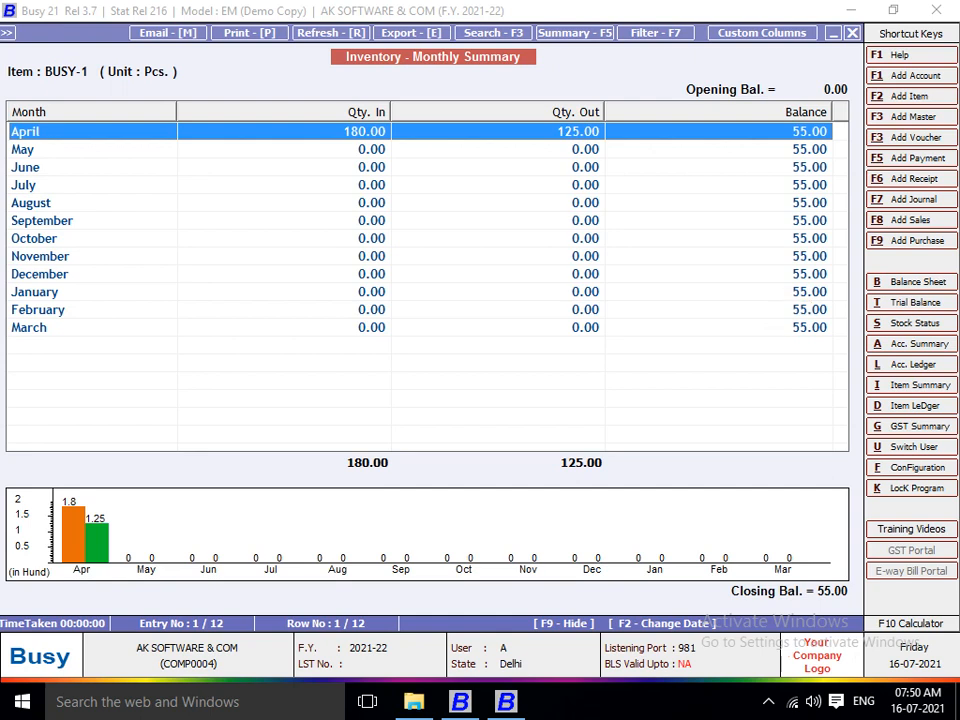
pyautogui.press('Escape')
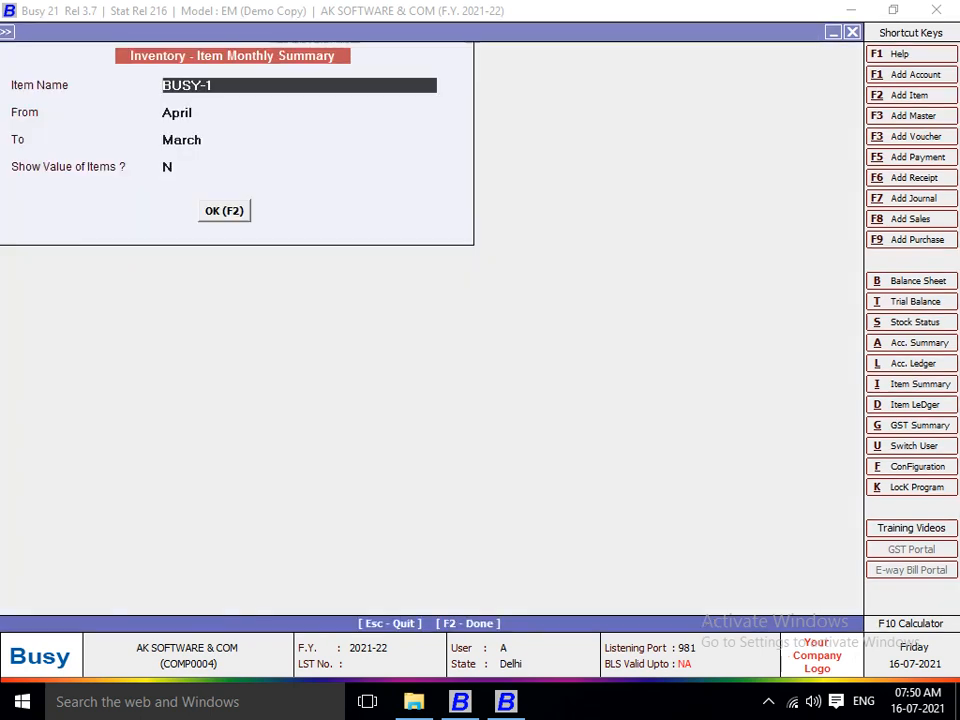
pyautogui.press('F1')
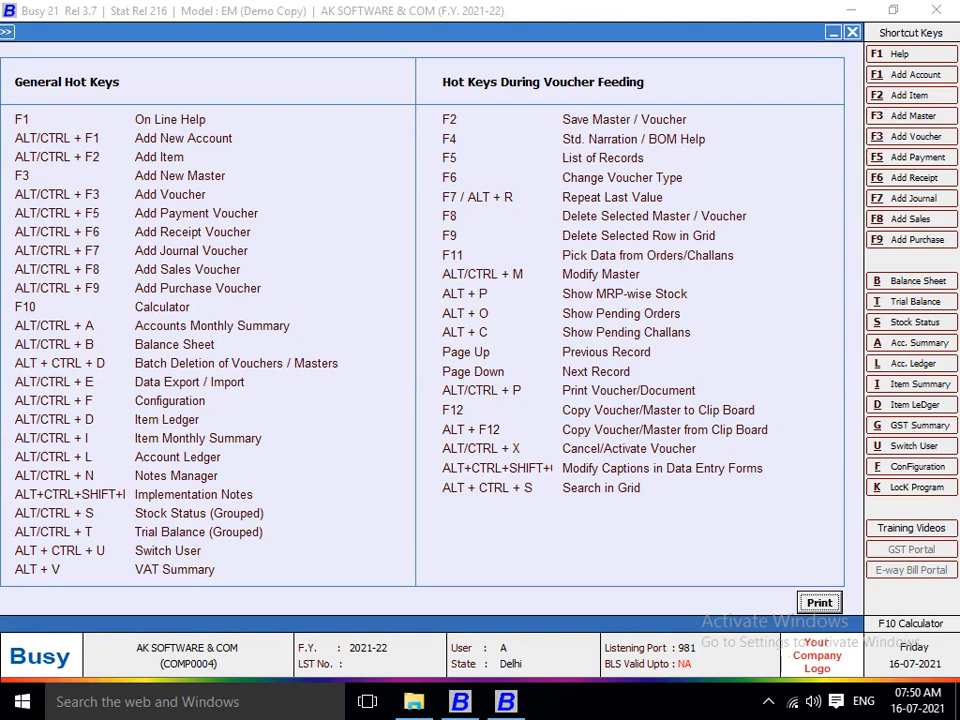
# Generate the Postal Expenses account ledger, then close it and show the general hot keys.
pyautogui.hotkey('alt', 'l')
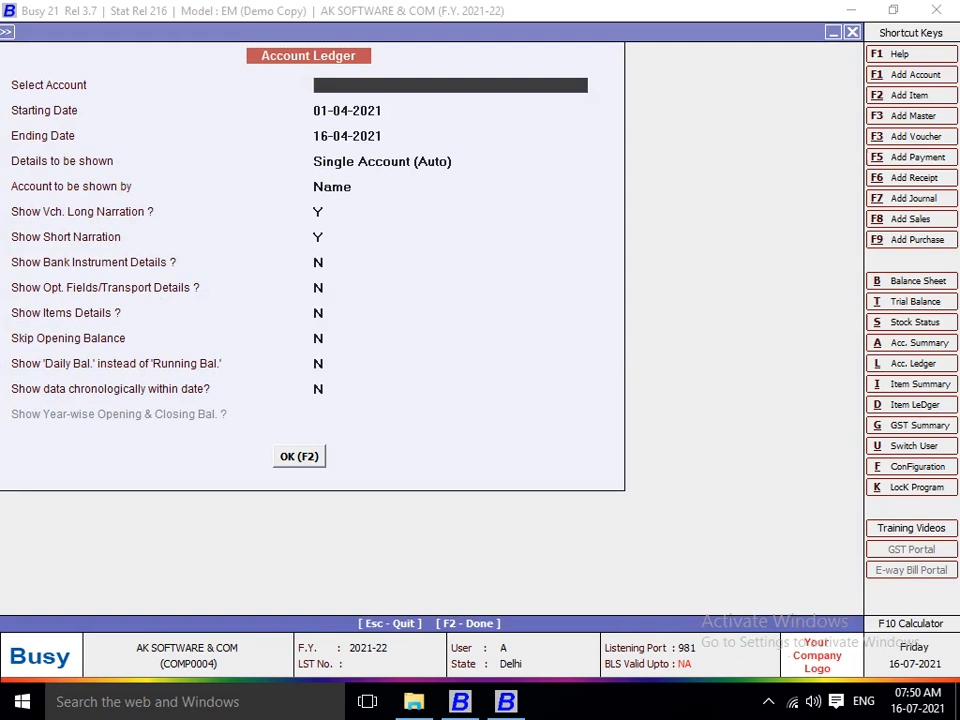
pyautogui.write('P')
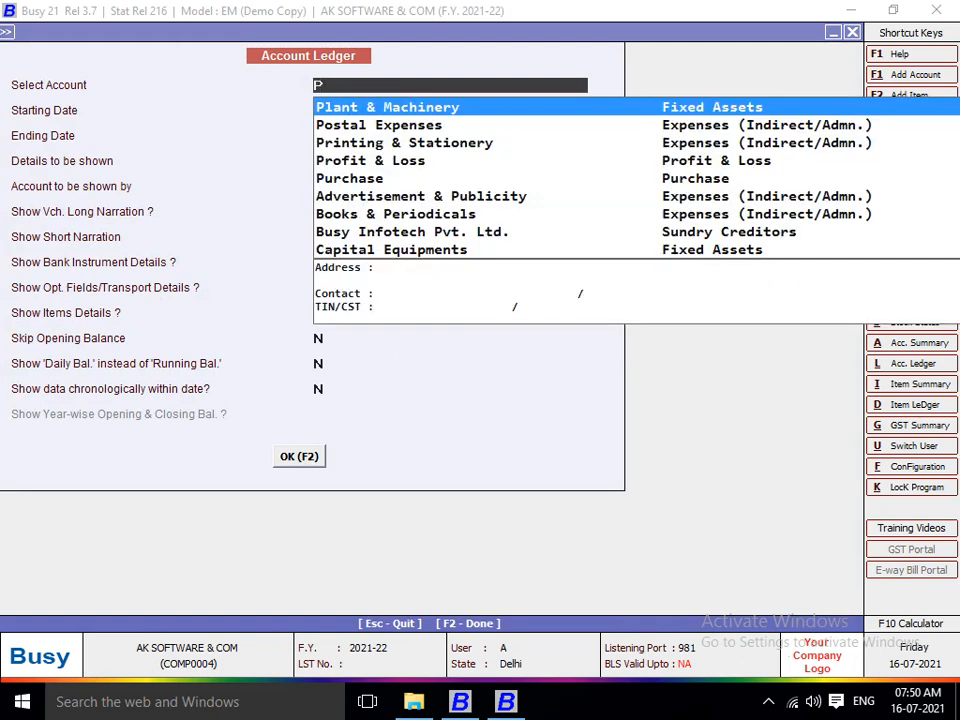
pyautogui.write('O')
pyautogui.press('Return')
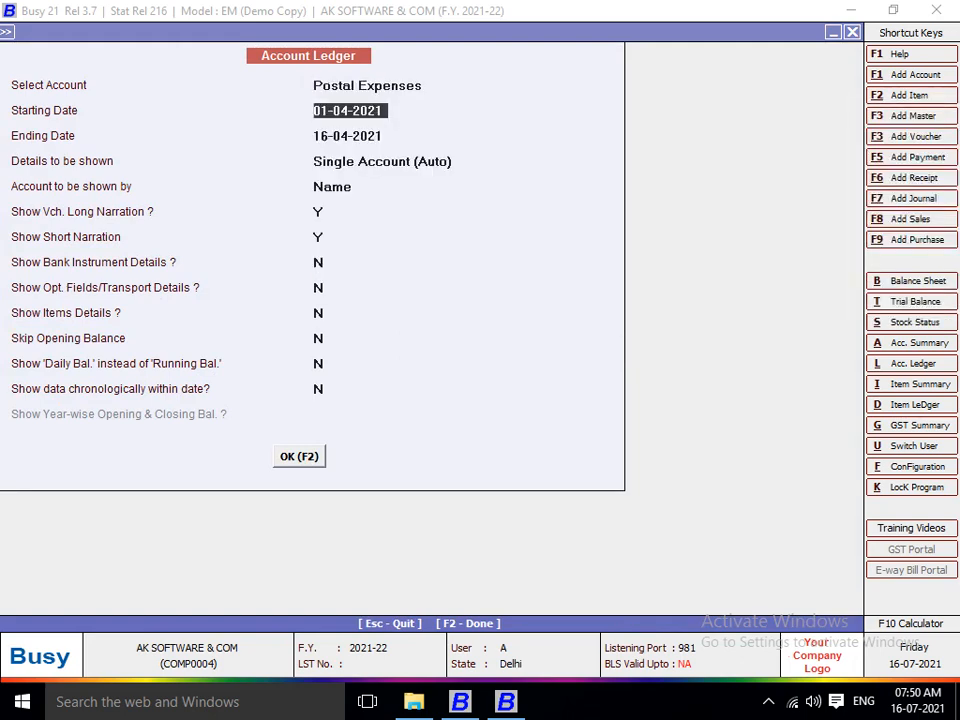
pyautogui.press('F2')
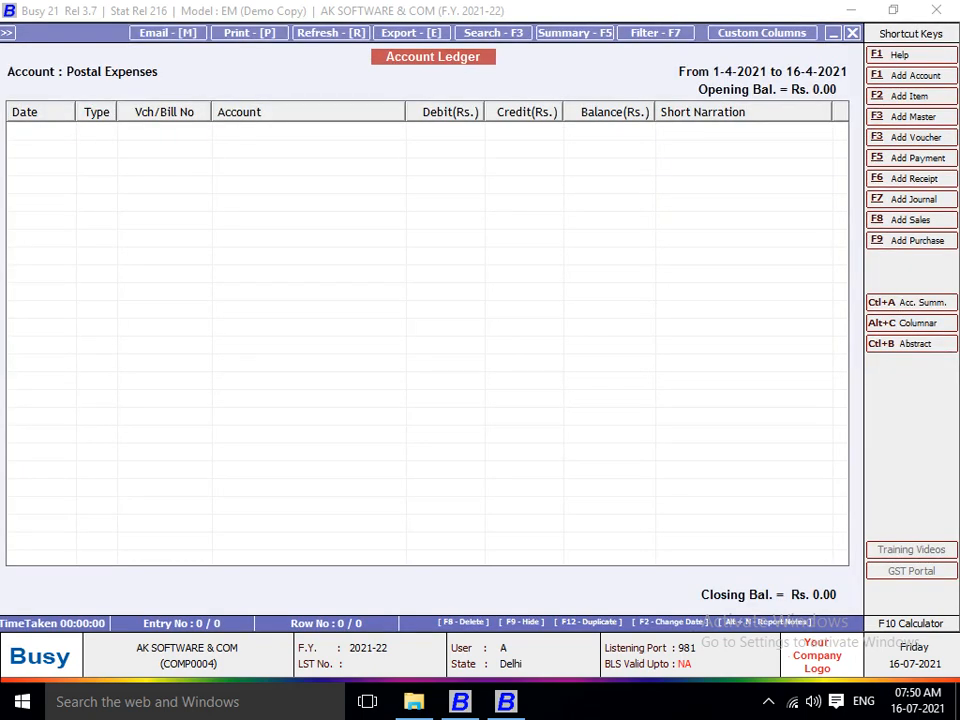
pyautogui.press('Escape')
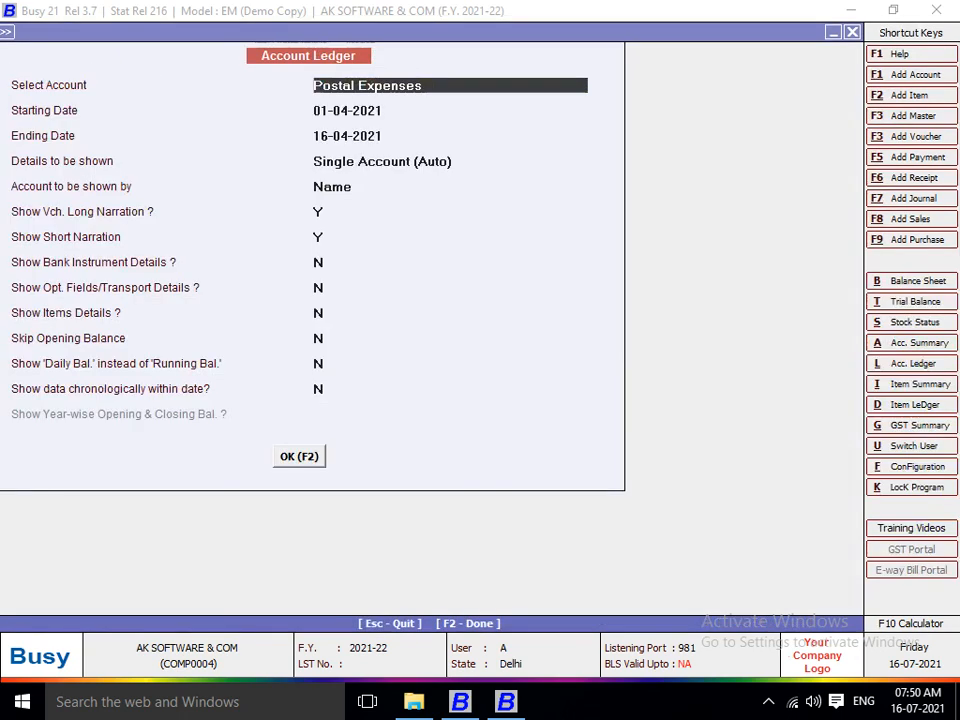
pyautogui.press('F1')
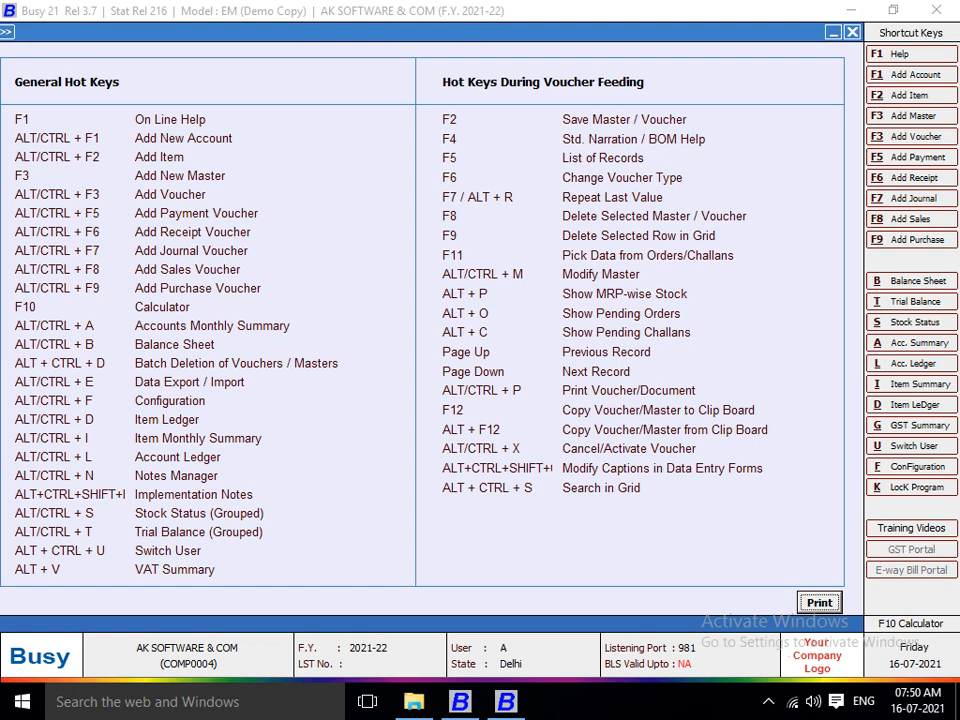
# Generate the Purchase account ledger for 1-4-2021 to 16-4-2021 and start a report note with Alt+N.
pyautogui.press('Escape')
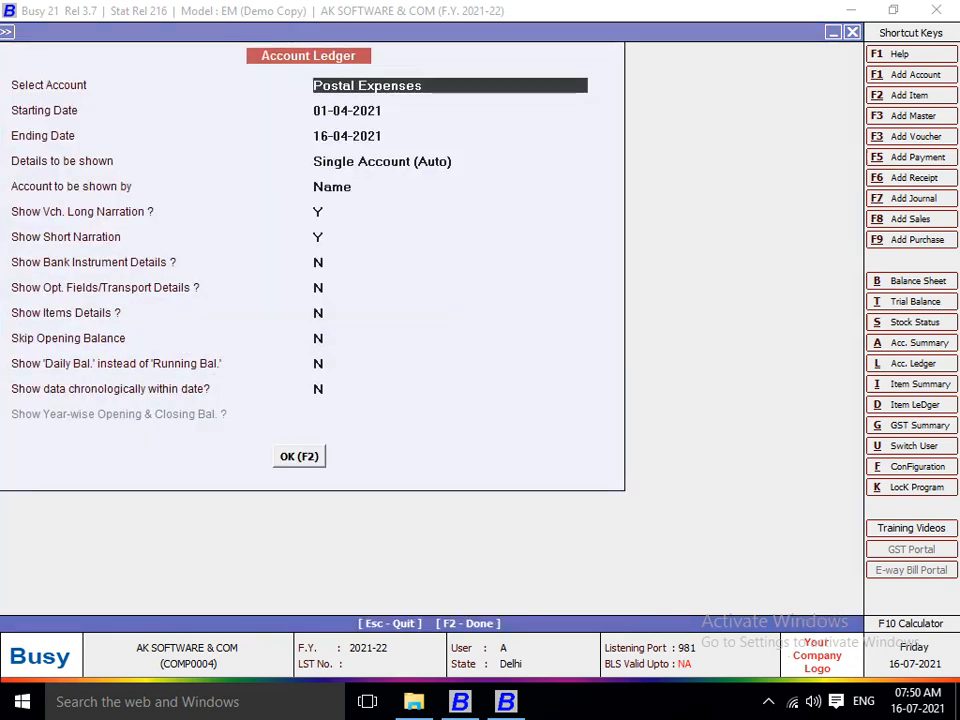
pyautogui.write('PU')
pyautogui.press('Return')
pyautogui.press('Return')
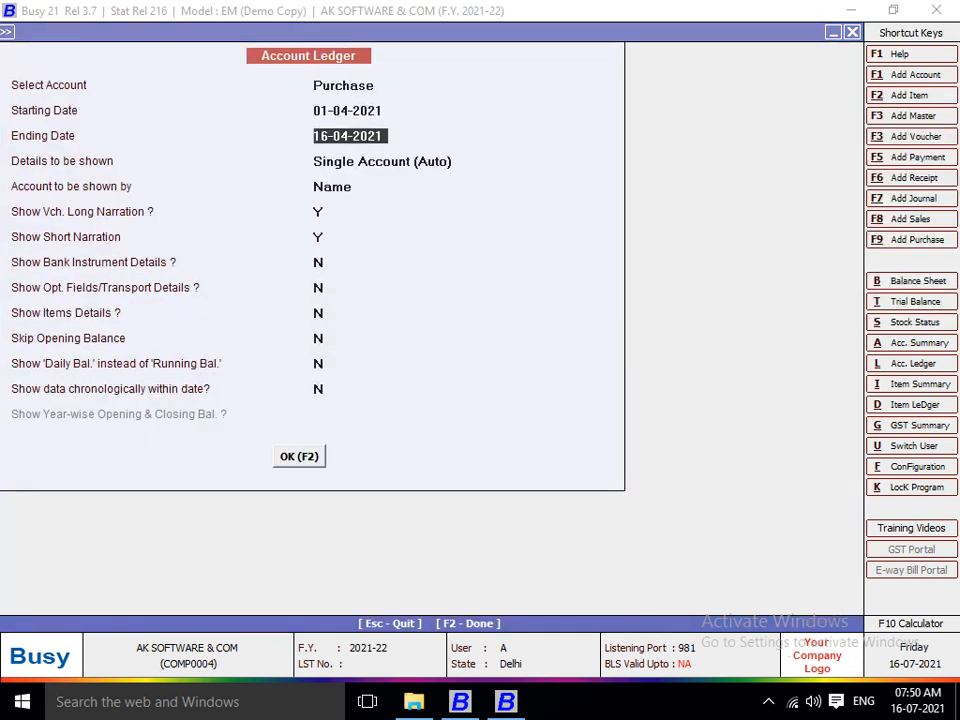
pyautogui.press('F2')
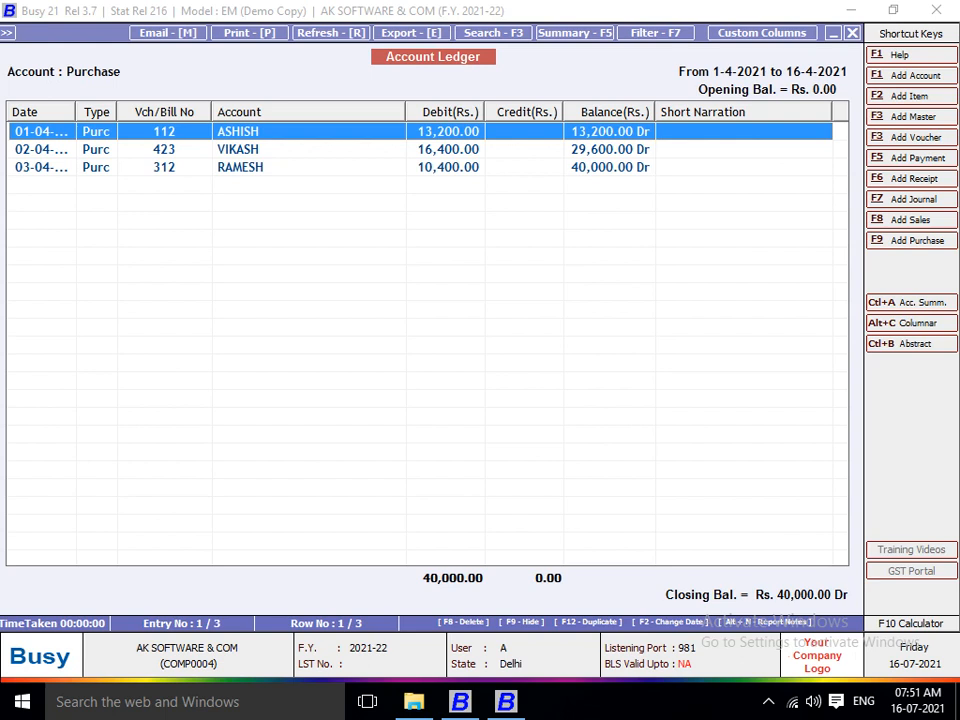
pyautogui.hotkey('alt', 'n')
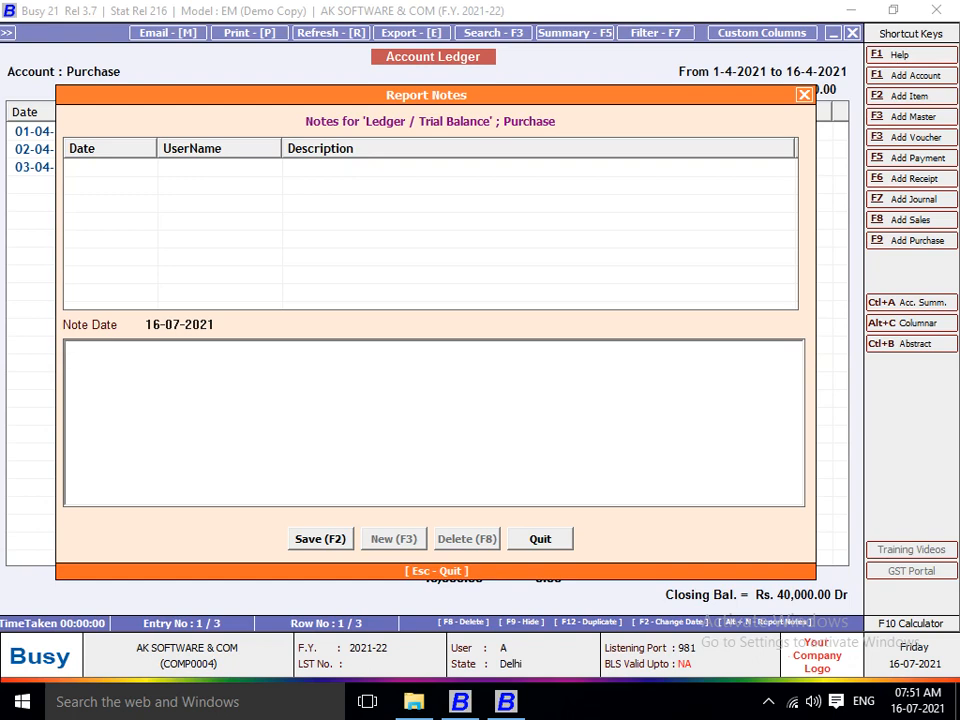
# Enter and save the note 'PURCHASE ACCOUNT TALLY 1.4.2021 TO 31.3.2022', correcting typos, then return to the ledger.
pyautogui.write('PURCHASE ACCO')
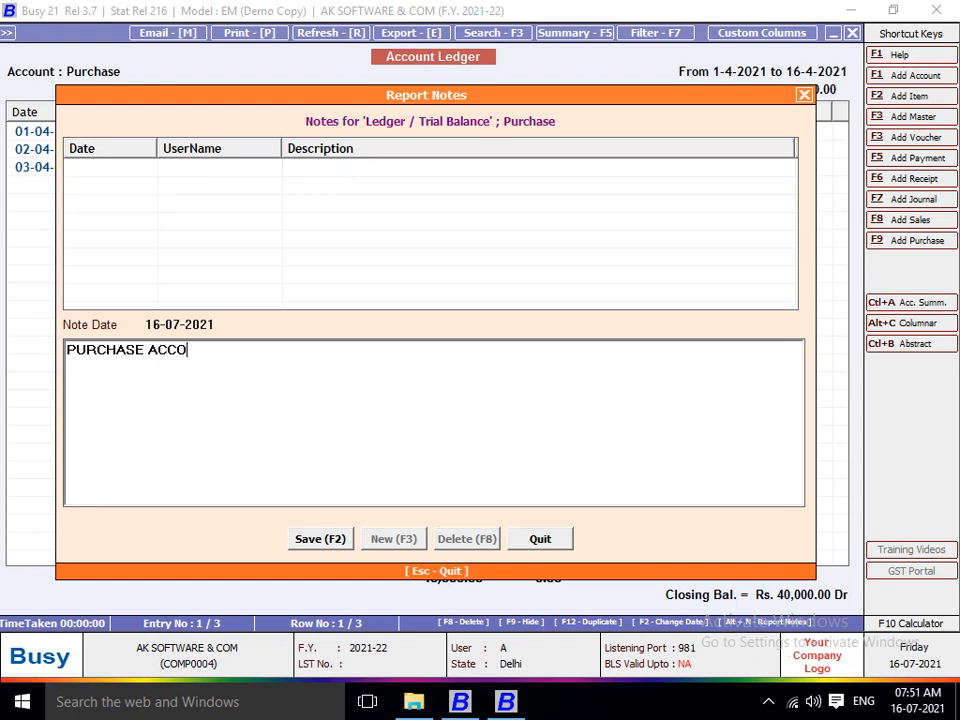
pyautogui.write('UNT TALLY 3.4.2021')
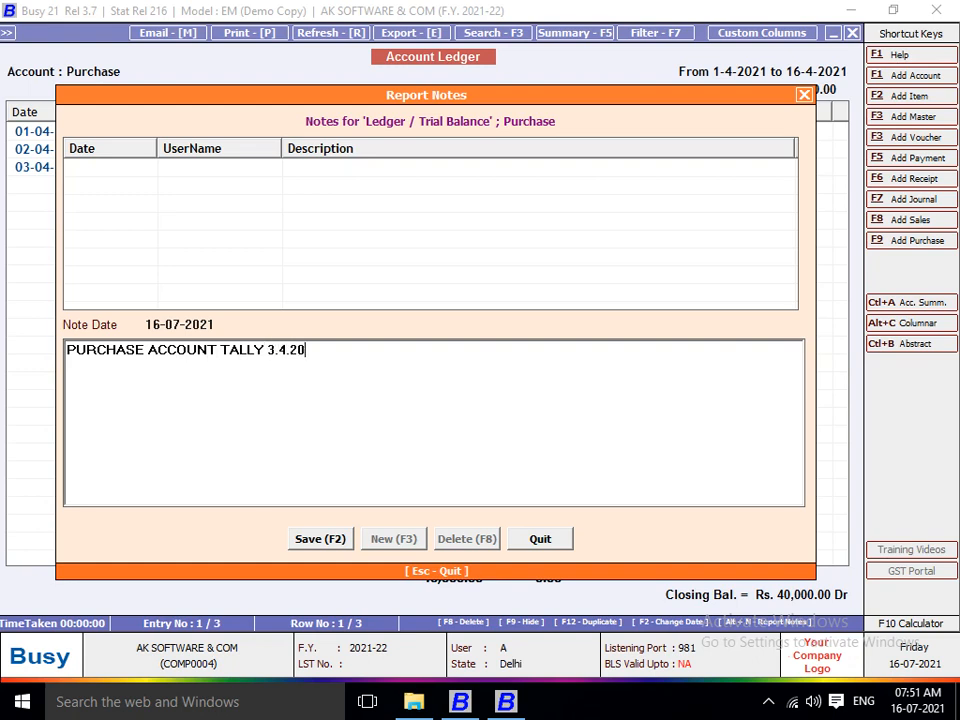
pyautogui.press('BackSpace')
pyautogui.press('BackSpace')
pyautogui.press('BackSpace')
pyautogui.press('BackSpace')
pyautogui.press('BackSpace')
pyautogui.press('BackSpace')
pyautogui.press('BackSpace')
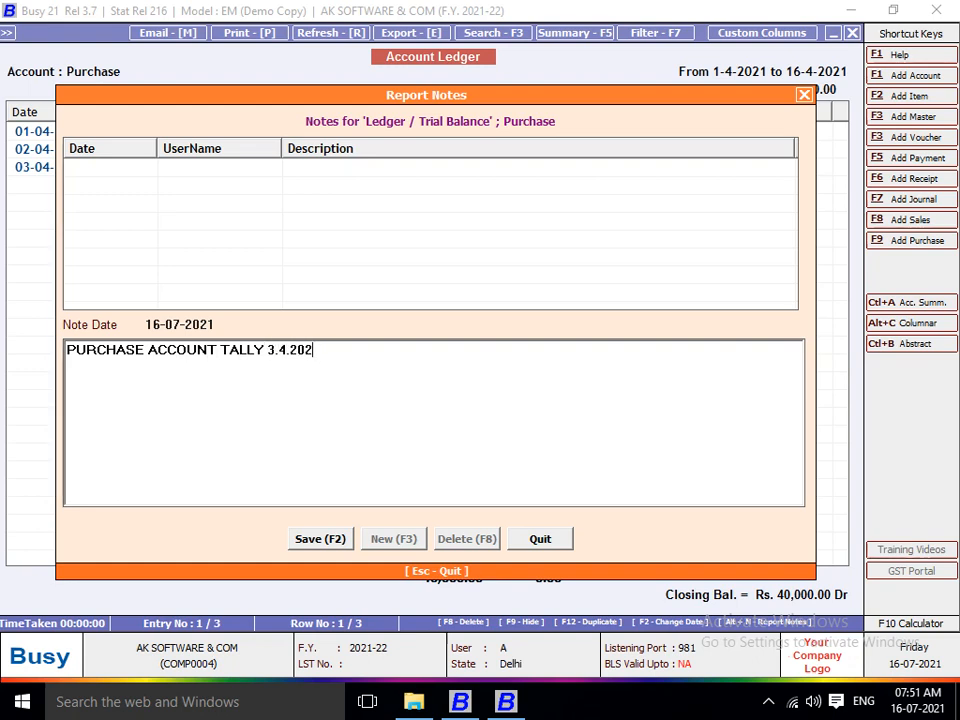
pyautogui.press('BackSpace')
pyautogui.write('1')
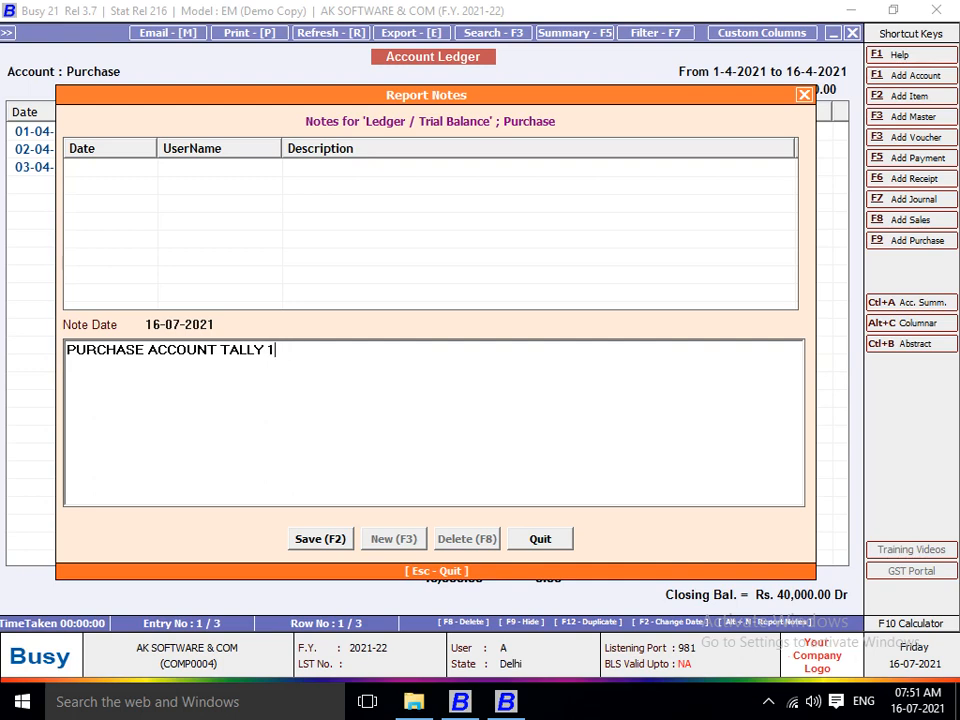
pyautogui.write('.4.2021 TO 31.3.2022')
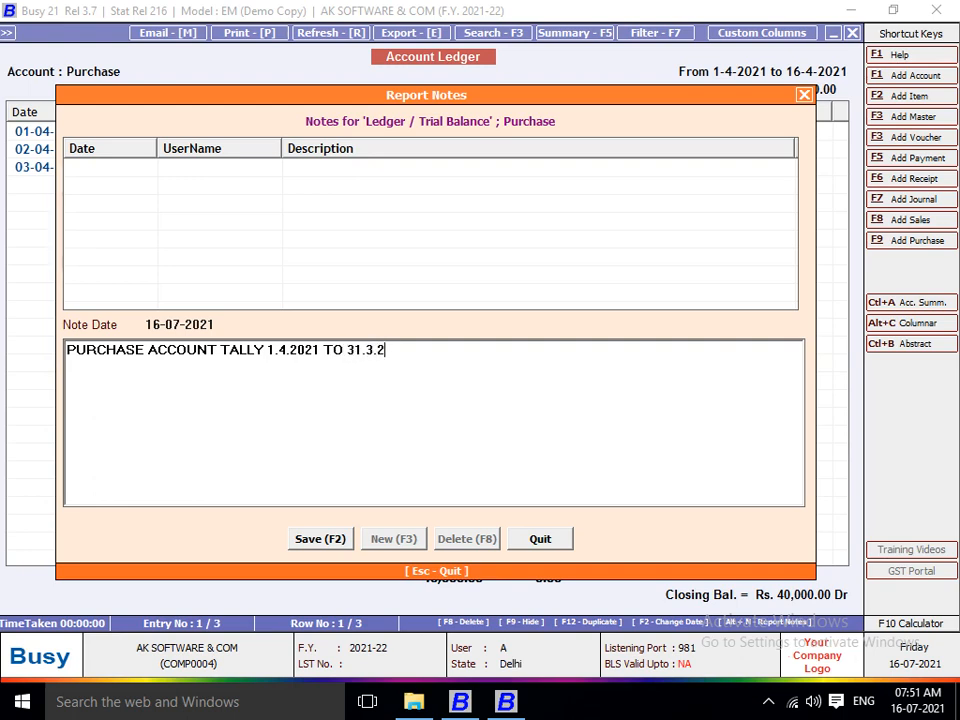
pyautogui.press('Return')
pyautogui.press('F2')
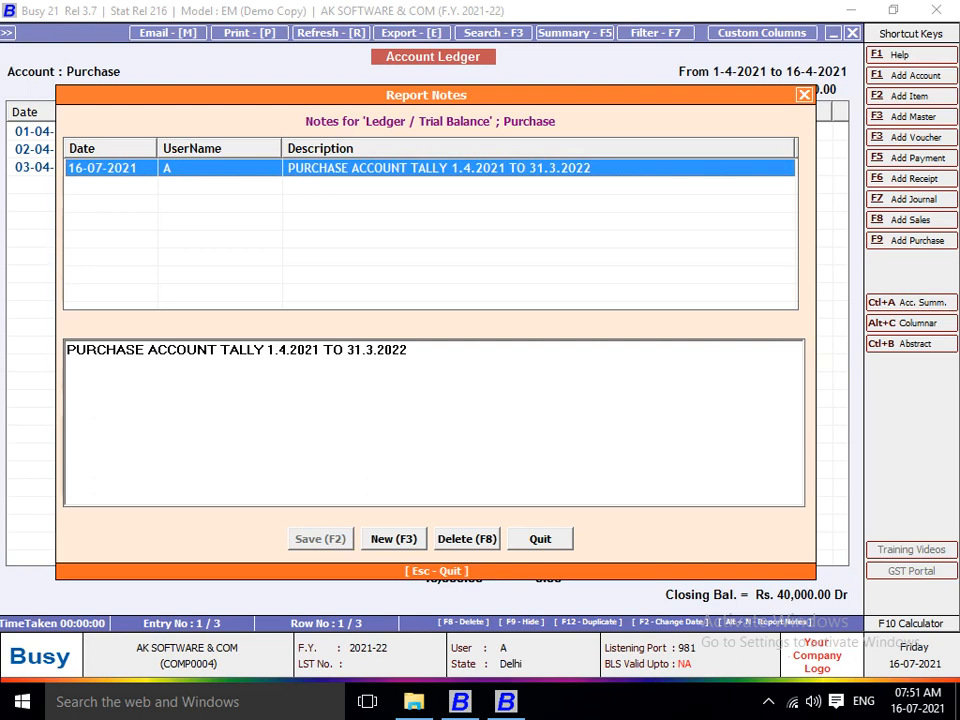
pyautogui.press('Escape')
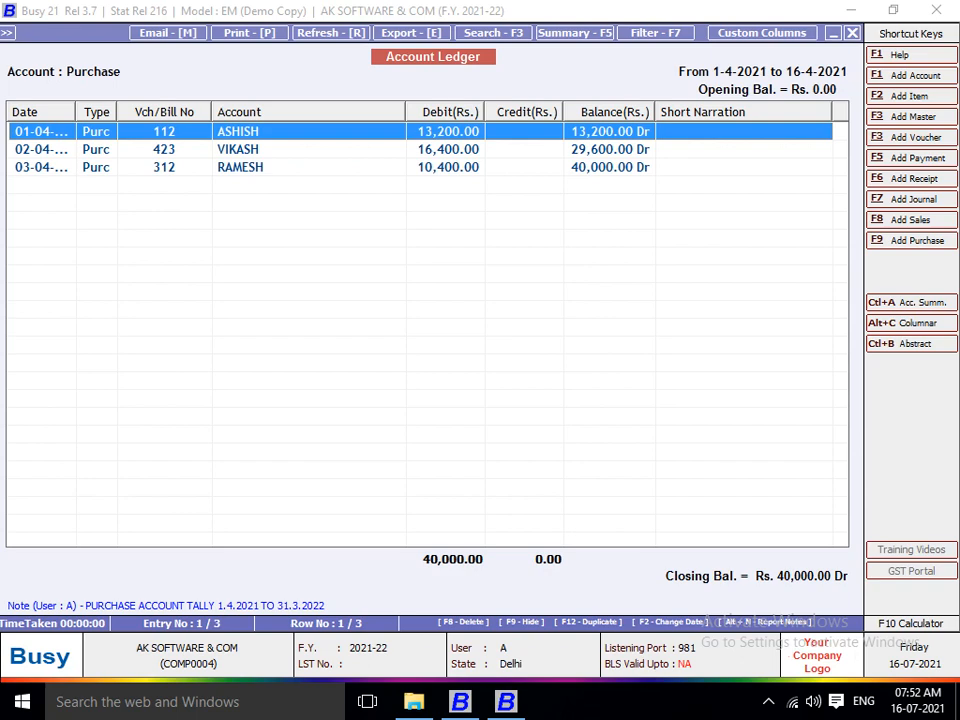
# Regenerate the Purchase ledger and delete its saved report note with F8.
pyautogui.press('Escape')
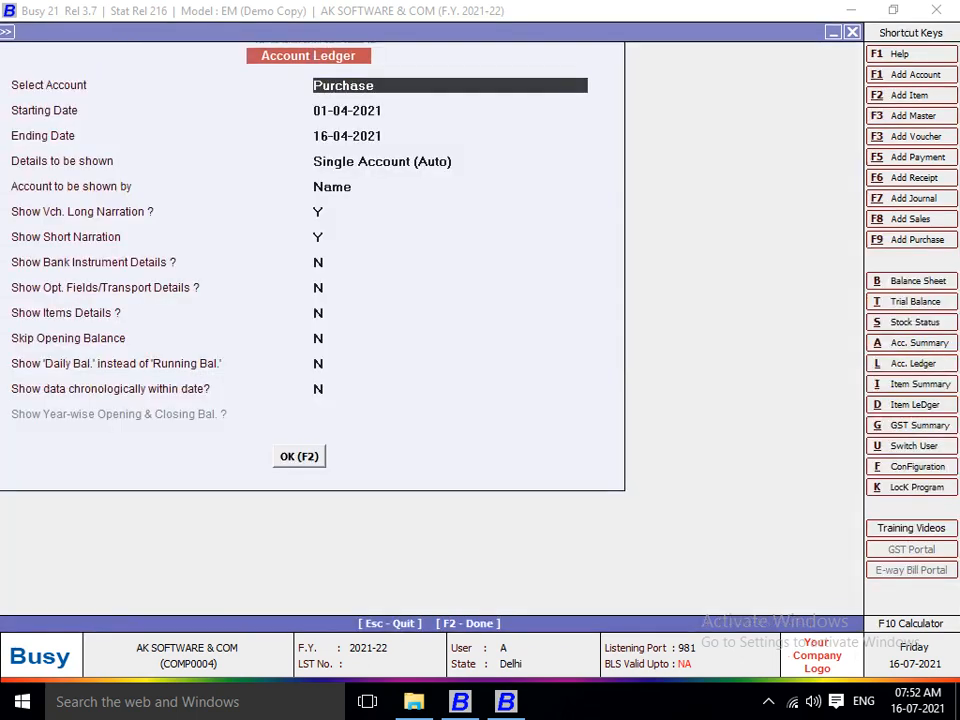
pyautogui.press('F2')
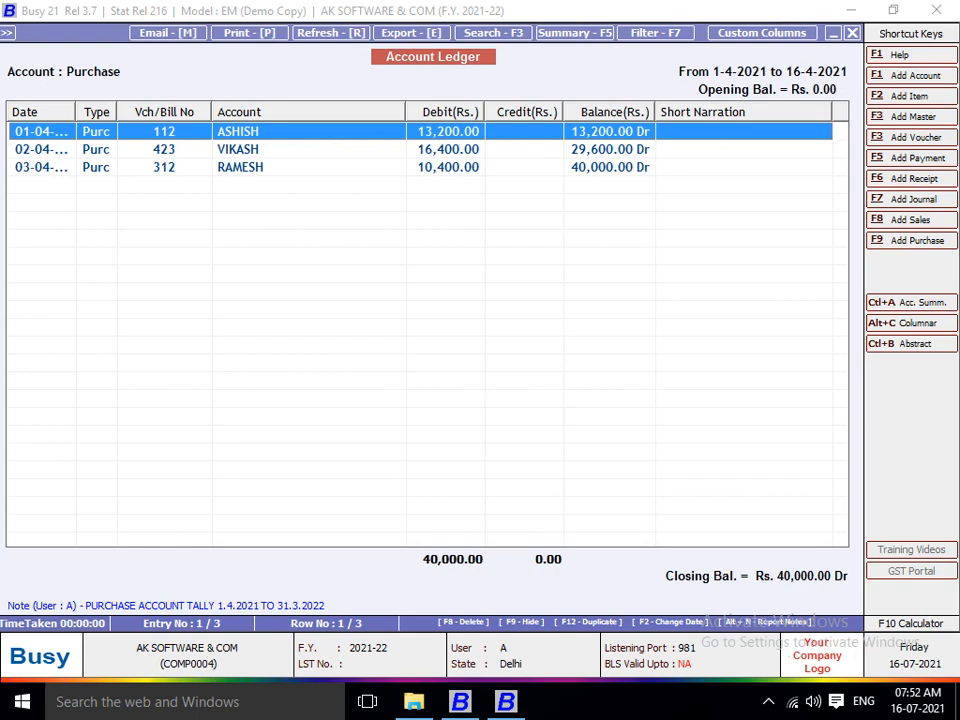
pyautogui.hotkey('alt', 'n')
pyautogui.press('Return')
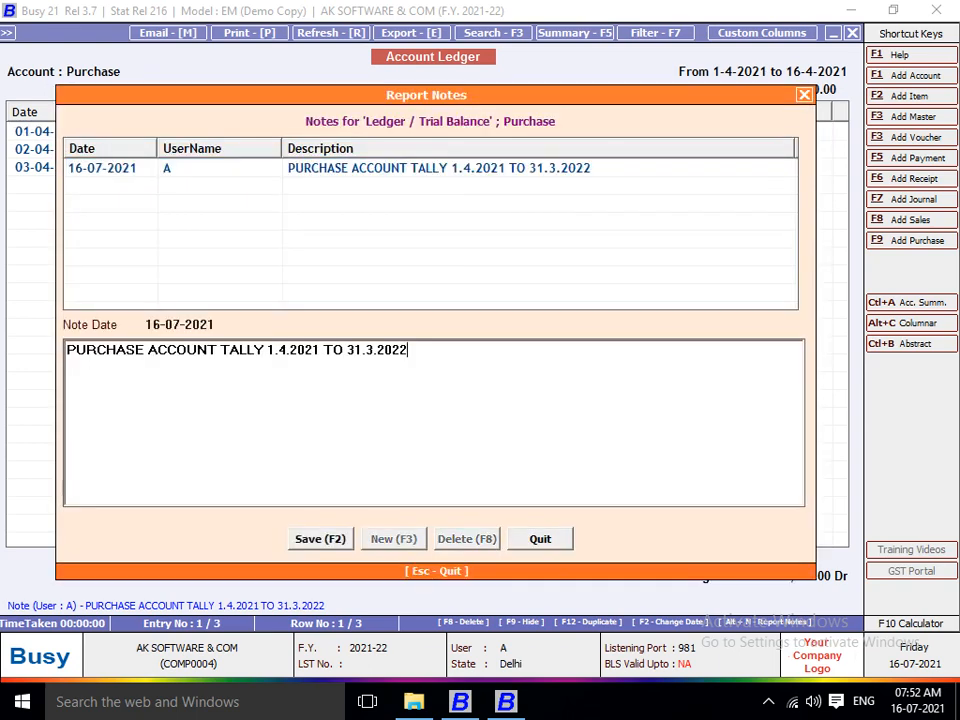
pyautogui.press('Escape')
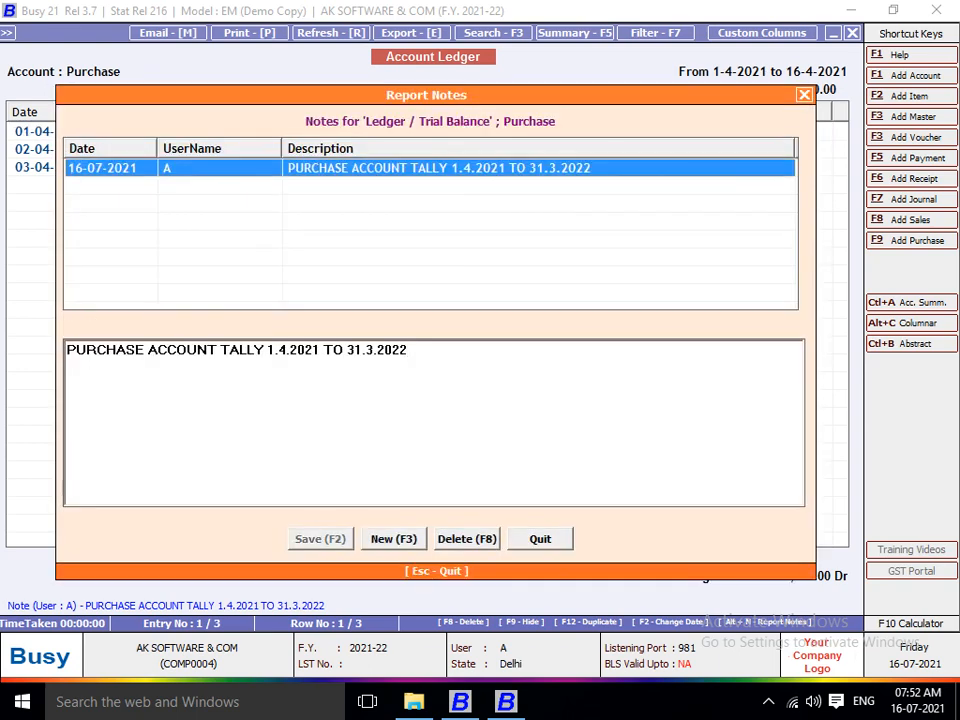
pyautogui.press('F8')
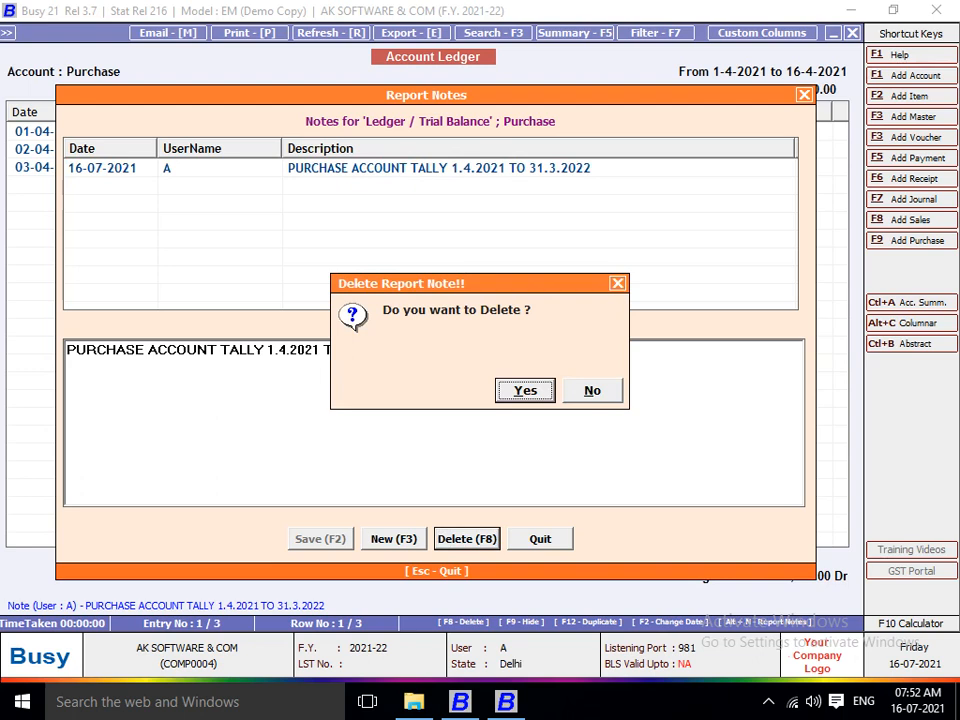
pyautogui.press('Return')
pyautogui.press('Escape')
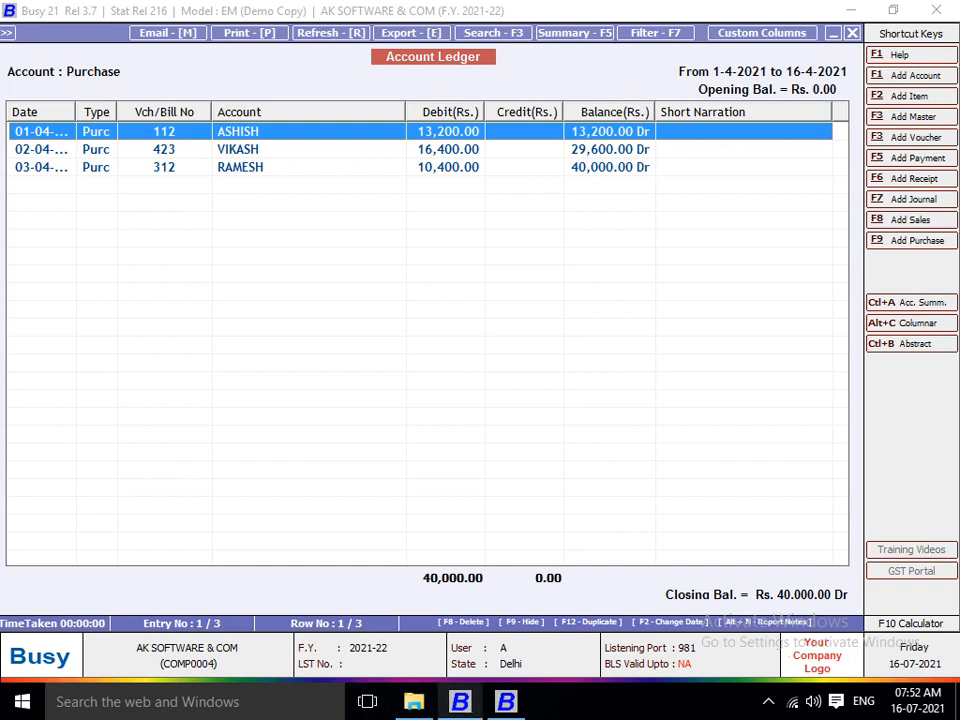
# Regenerate the Purchase ledger without the note, then close it and show the general hot keys.
pyautogui.press('Escape')
pyautogui.press('F2')
pyautogui.press('Escape')
pyautogui.press('F1')
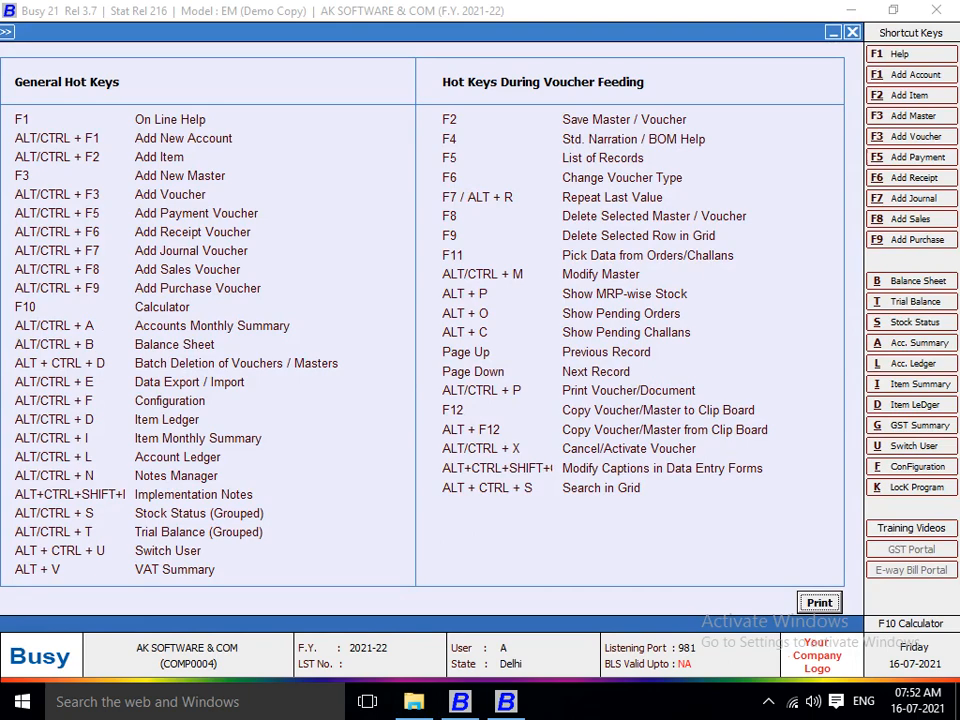
# Start a new purchase voucher from Transactions and open its Main series caption and font settings with Ctrl+F.
pyautogui.press('Escape')
pyautogui.press('Left')
pyautogui.press('Left')
pyautogui.press('Left')
pyautogui.press('Left')
pyautogui.press('Return')
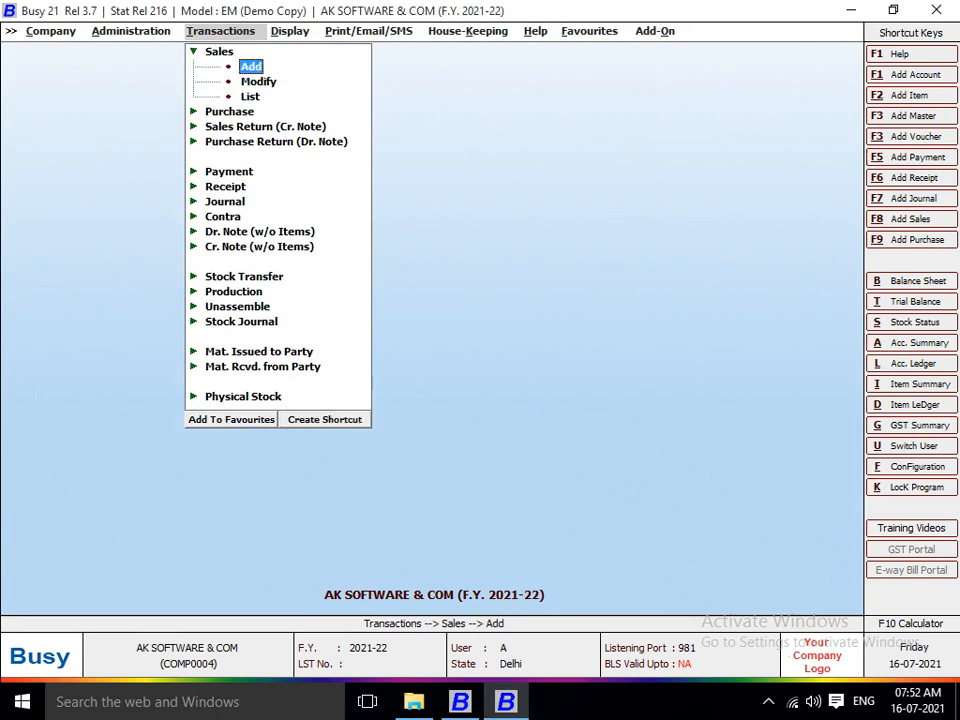
pyautogui.press('Return')
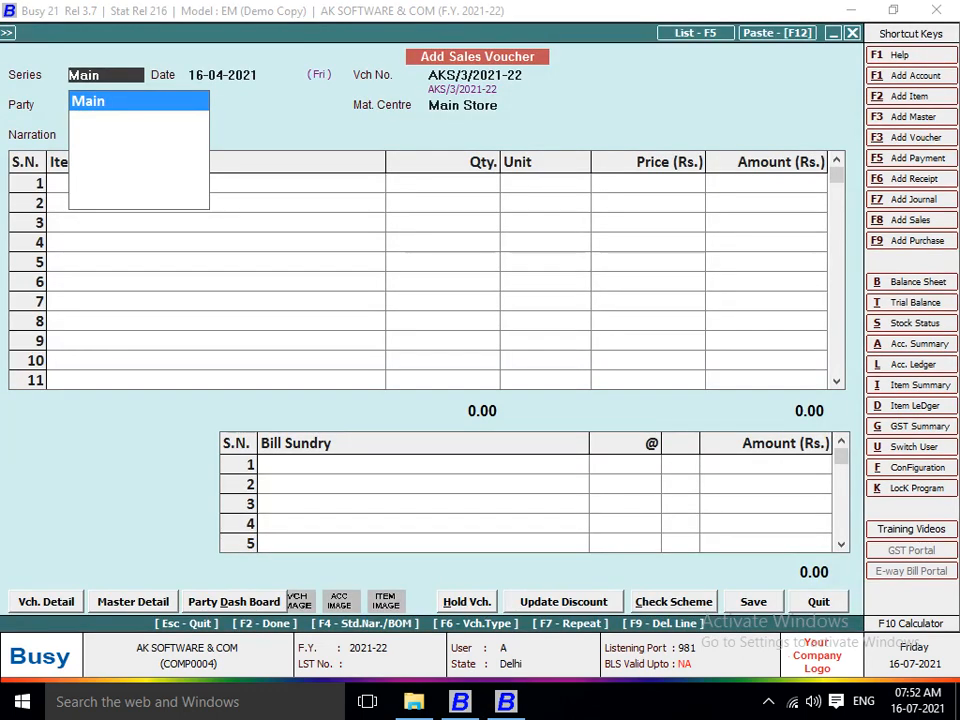
pyautogui.press('Escape')
pyautogui.press('Escape')
pyautogui.press('Down')
pyautogui.press('Return')
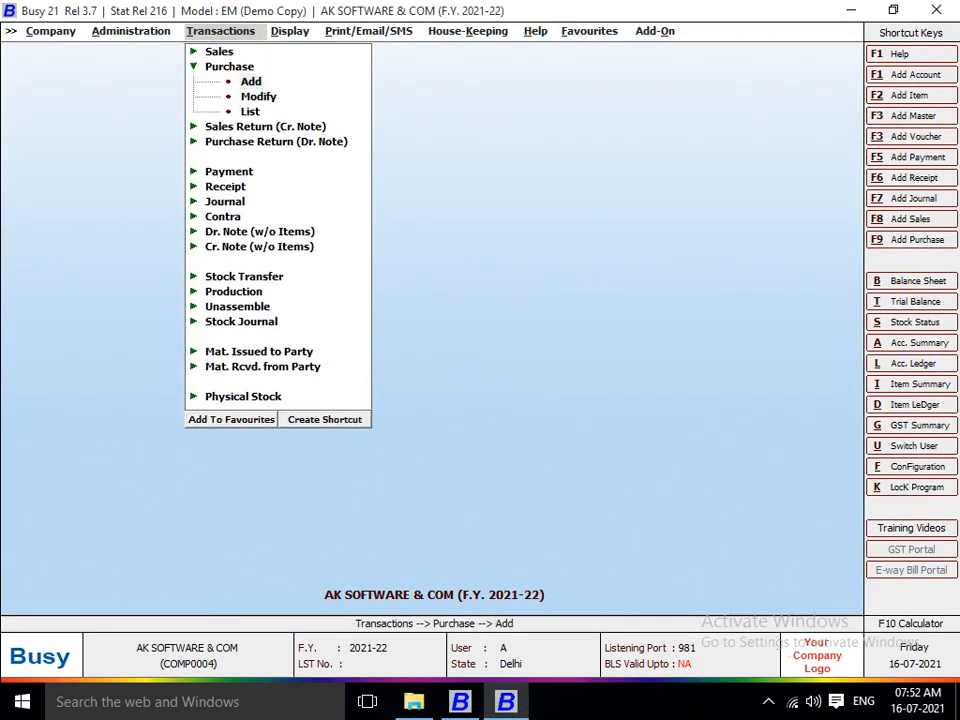
pyautogui.press('Return')
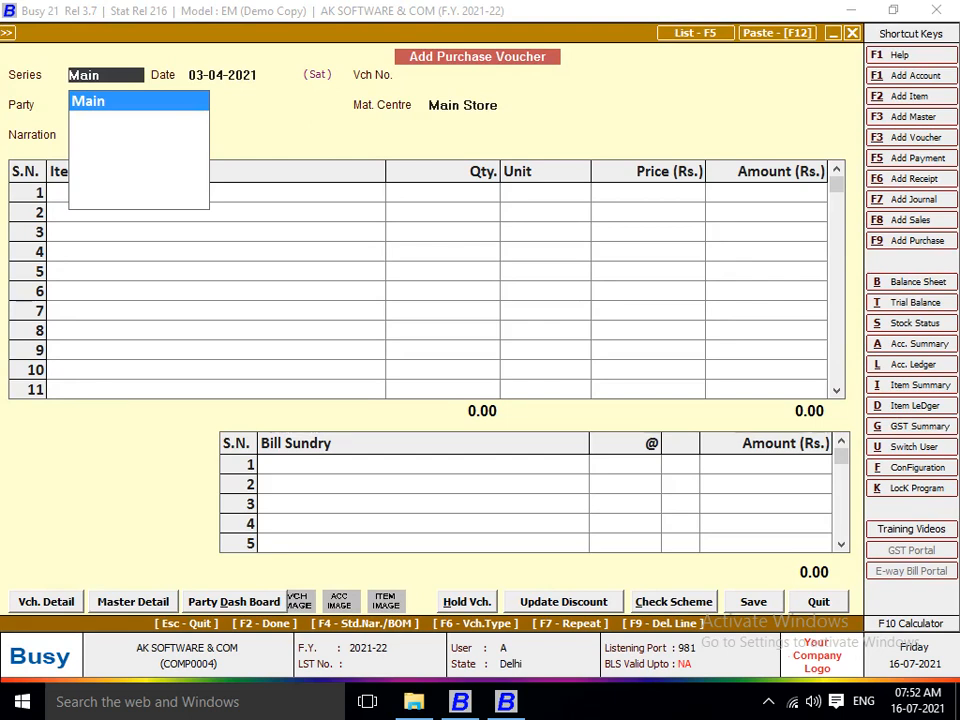
pyautogui.hotkey('ctrl', 'f')
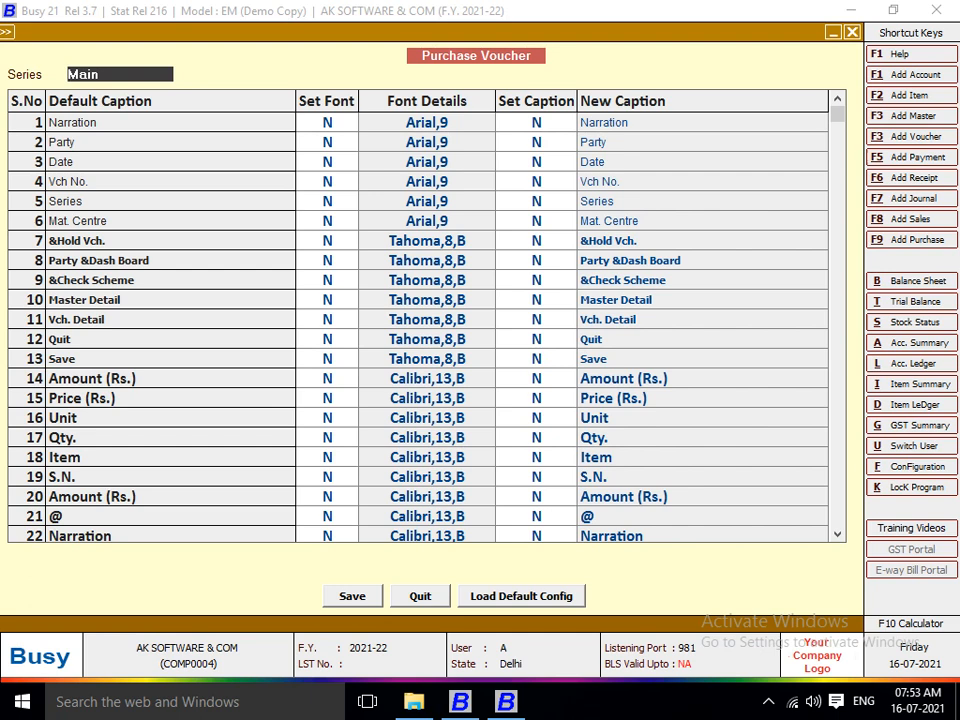
# Give the Party field a custom bold Arial 10 caption font.
pyautogui.press('Return')
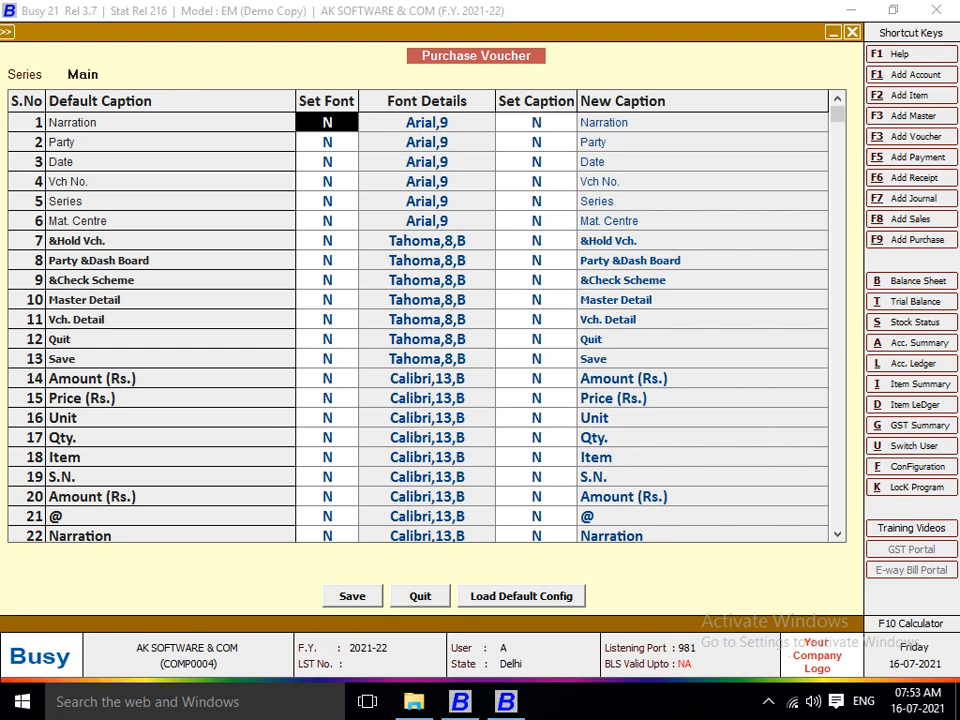
pyautogui.press('Down')
pyautogui.press('Down')
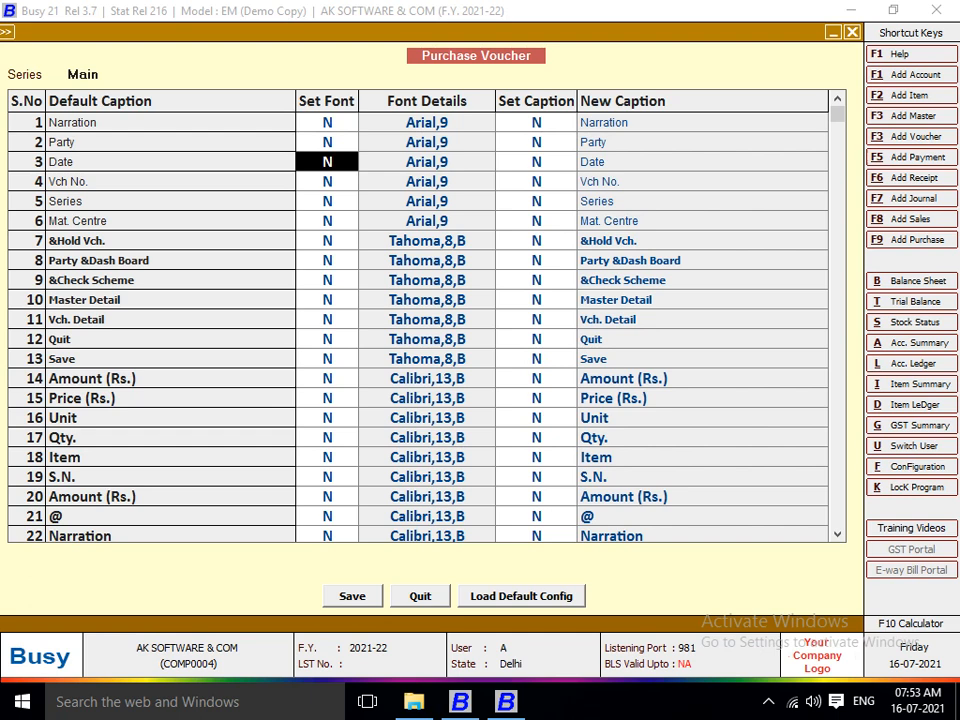
pyautogui.press('Up')
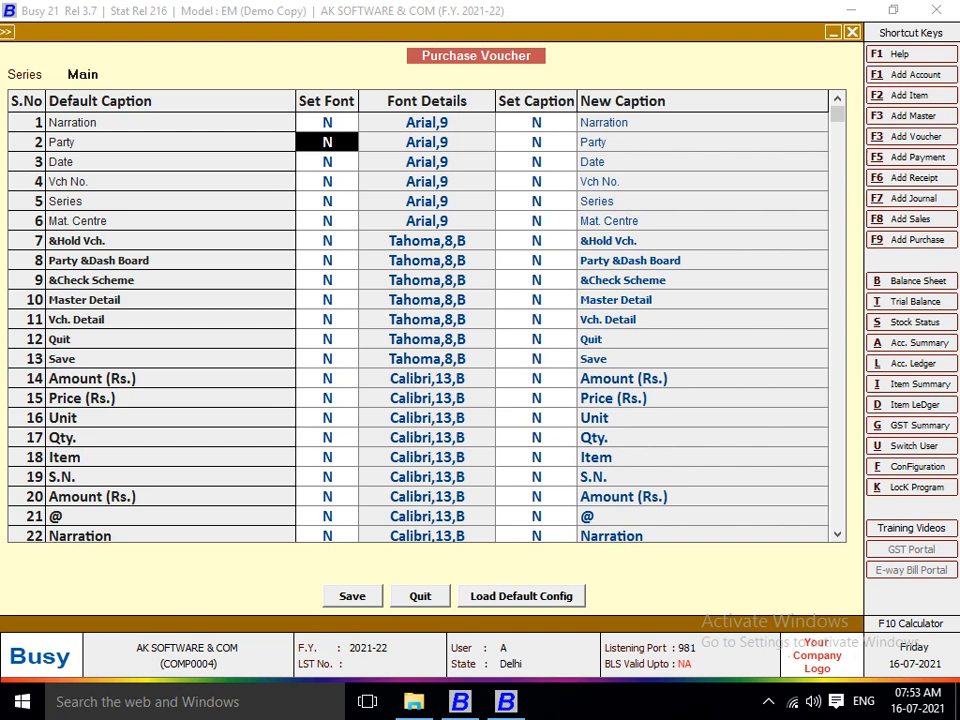
pyautogui.write('Y')
pyautogui.press('Return')
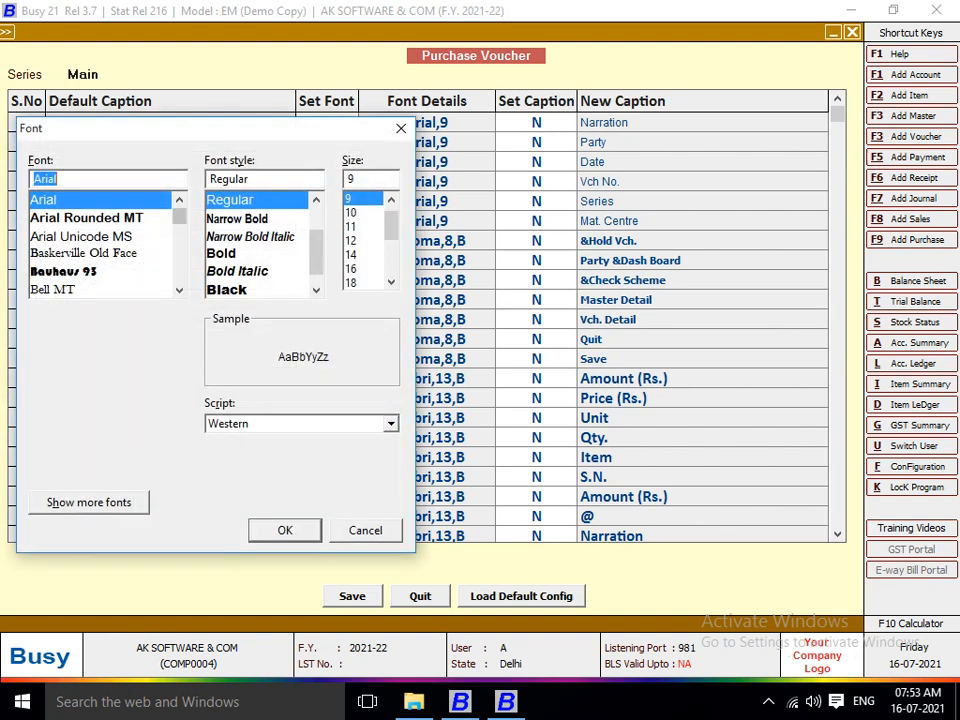
pyautogui.click(222, 254)
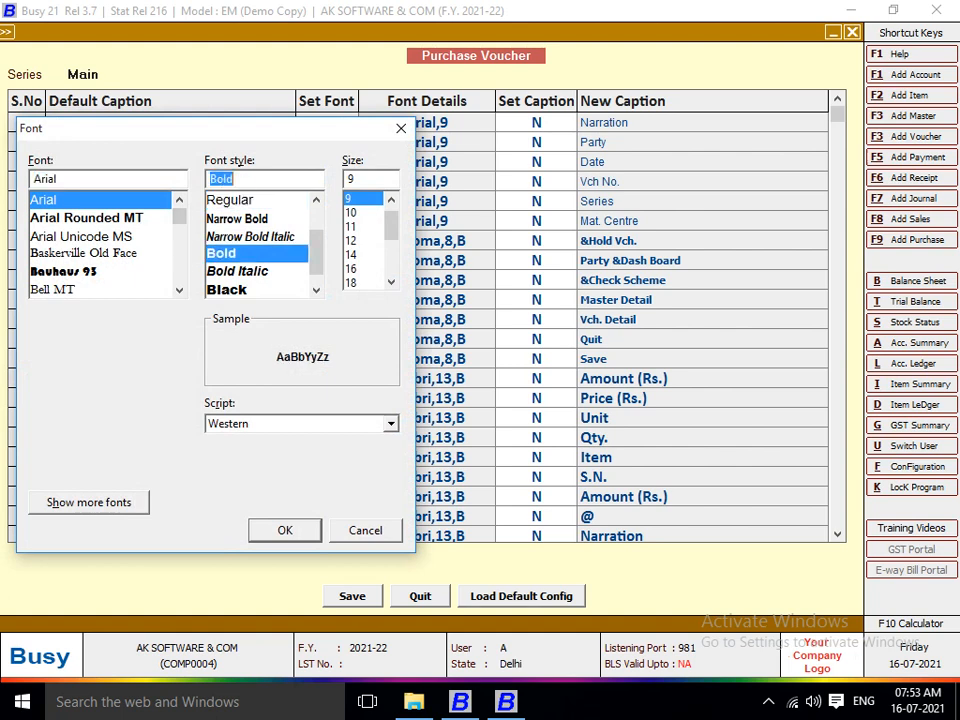
pyautogui.click(352, 213)
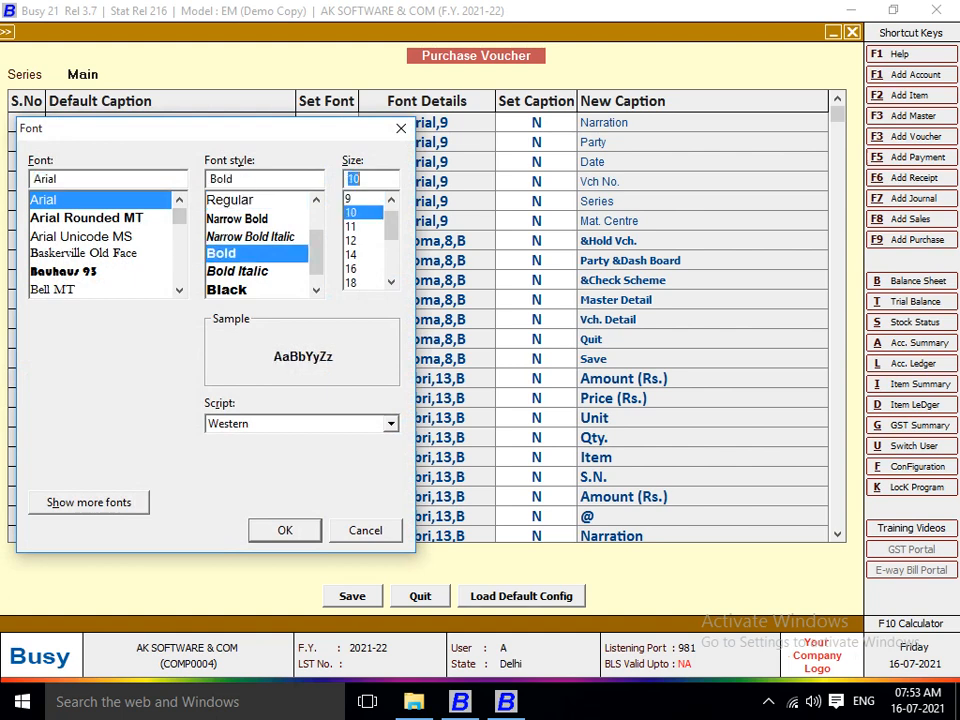
pyautogui.press('Return')
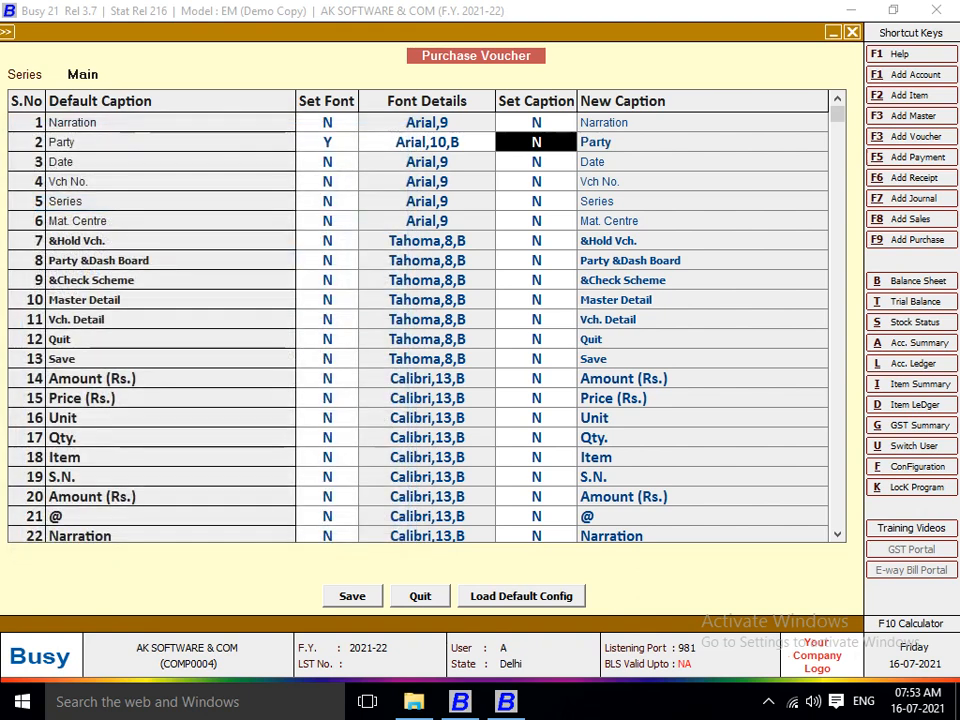
# Set the Party field's custom caption to 'cUSTOMER'.
pyautogui.write('Y')
pyautogui.press('Return')
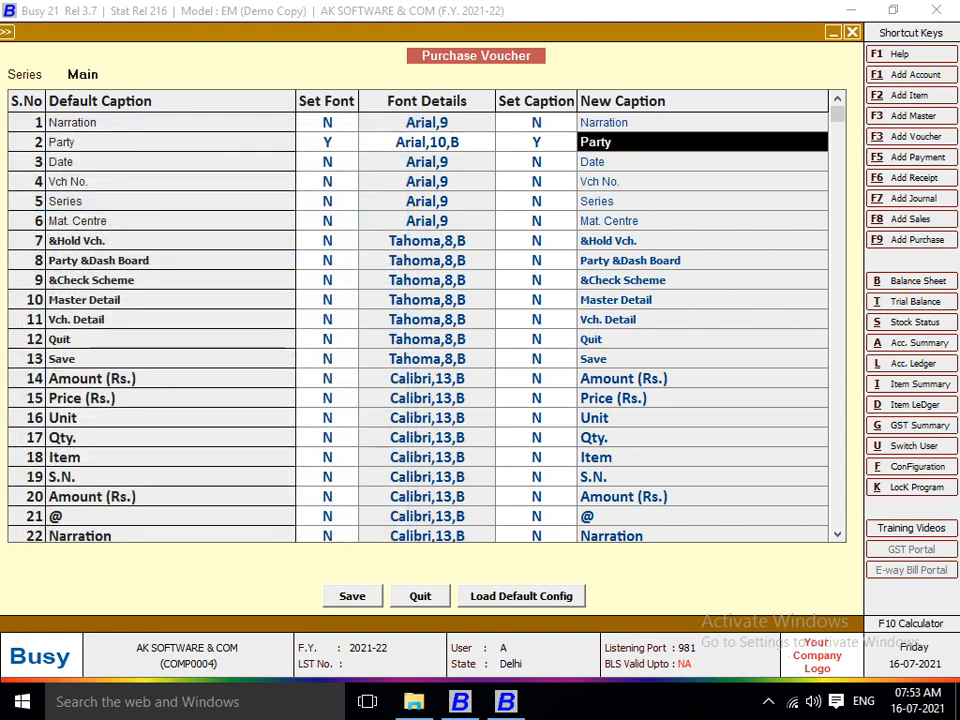
pyautogui.write('cUTOMER')
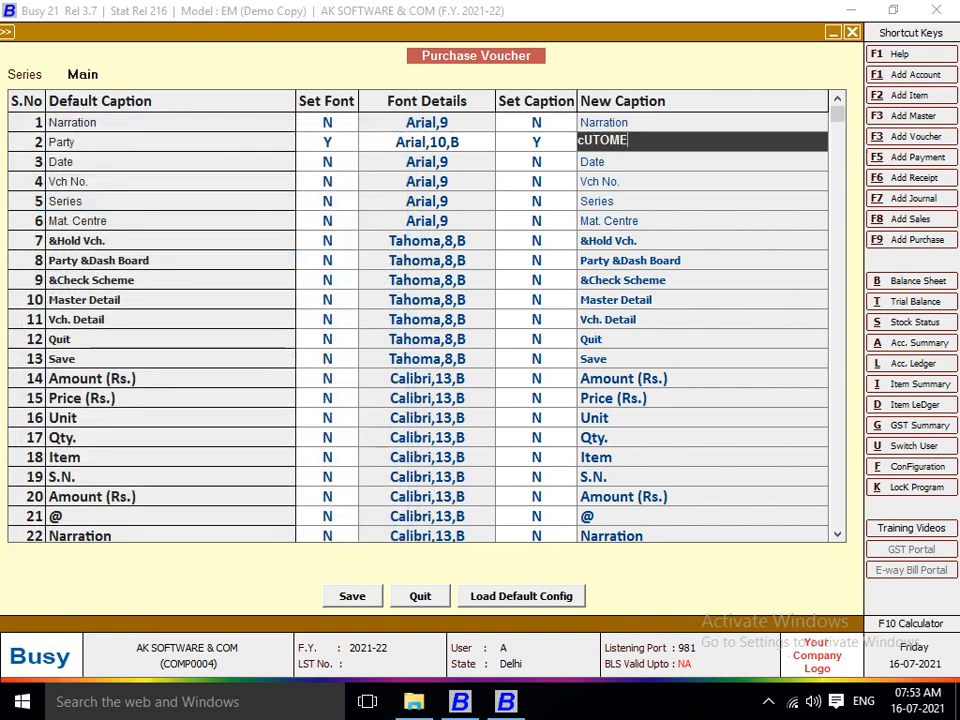
pyautogui.press('BackSpace')
pyautogui.press('BackSpace')
pyautogui.press('BackSpace')
pyautogui.press('BackSpace')
pyautogui.press('BackSpace')
pyautogui.press('BackSpace')
pyautogui.write('STOMER')
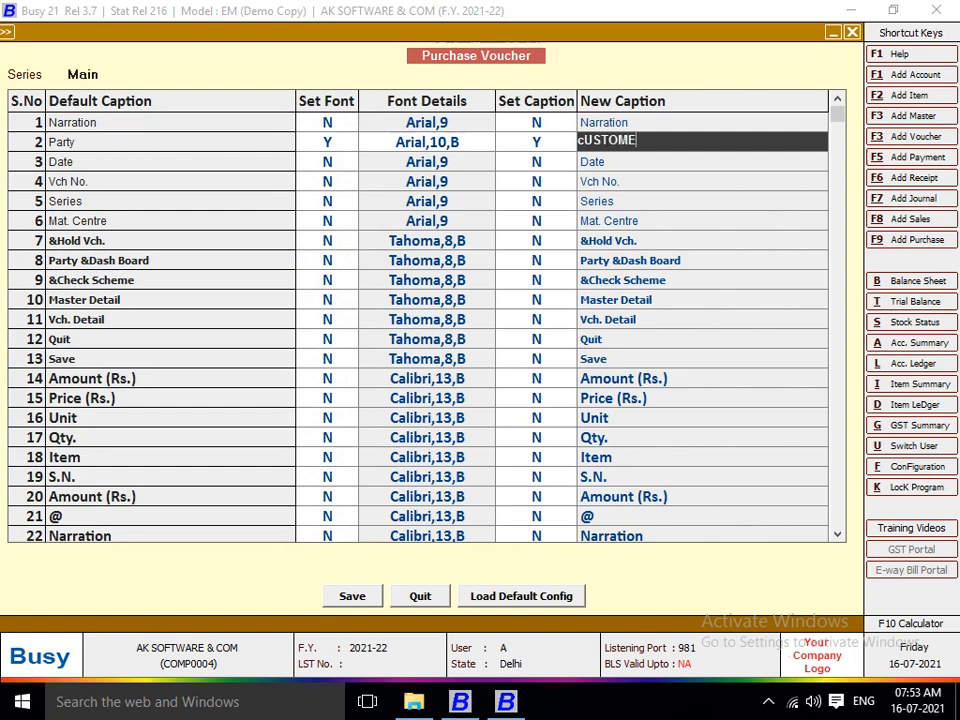
pyautogui.press('Return')
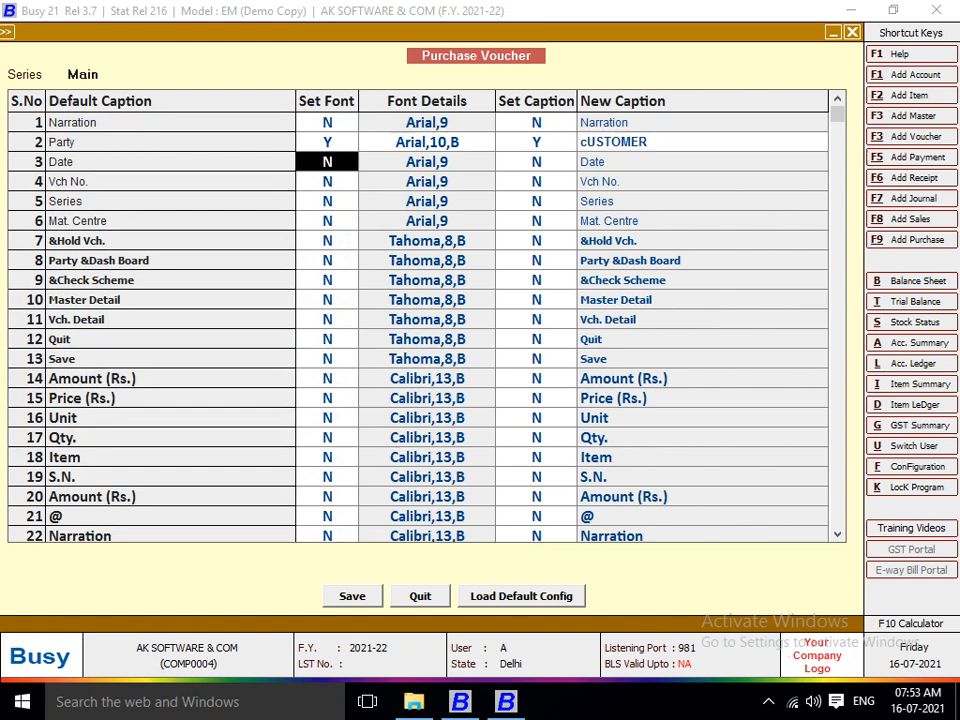
# Relabel Vch No. as 'bILL NO' in bold Arial 10.
pyautogui.press('Return')
pyautogui.press('Return')
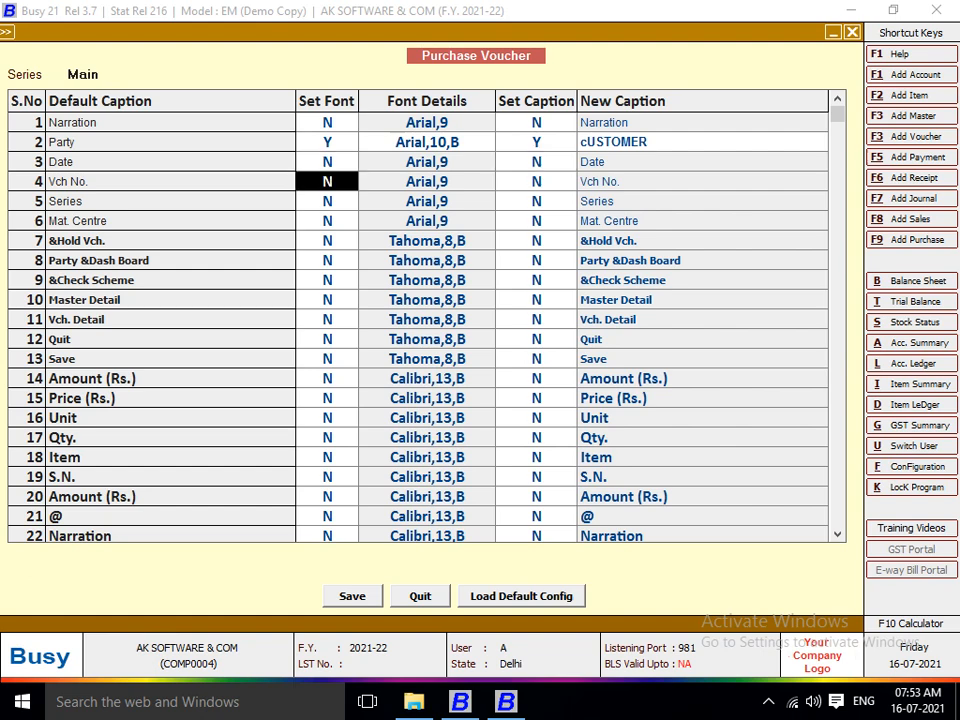
pyautogui.write('Y')
pyautogui.press('Return')
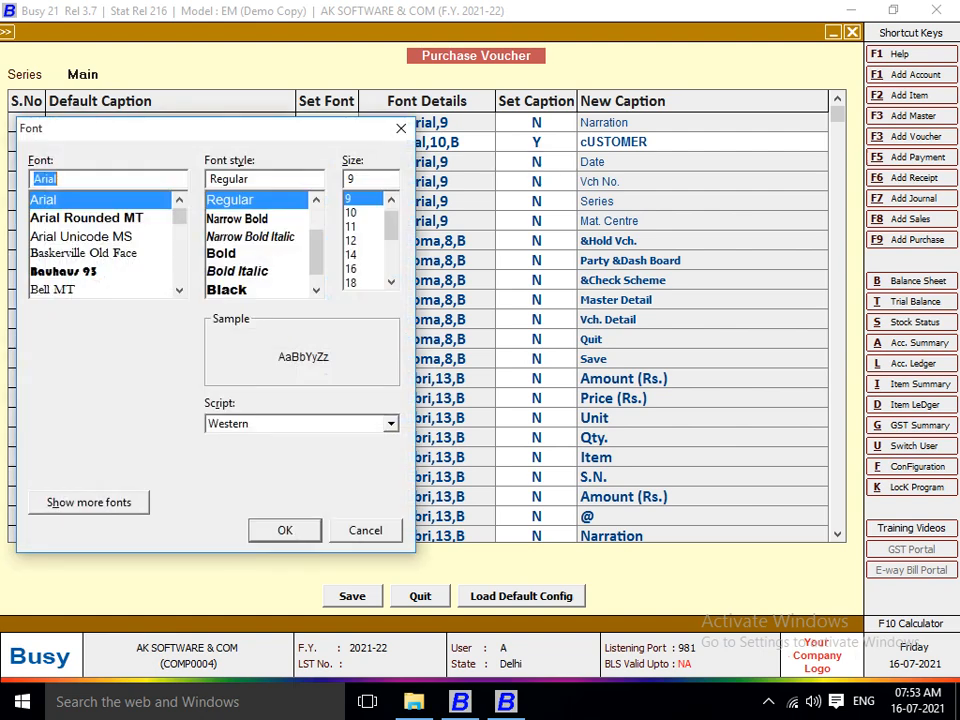
pyautogui.click(222, 254)
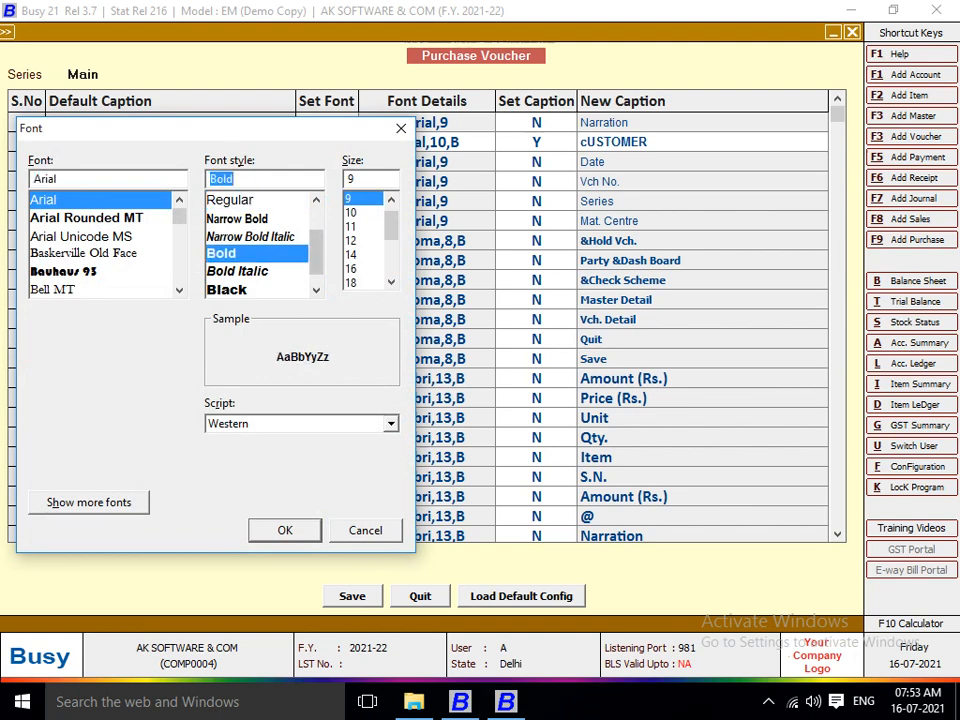
pyautogui.click(352, 213)
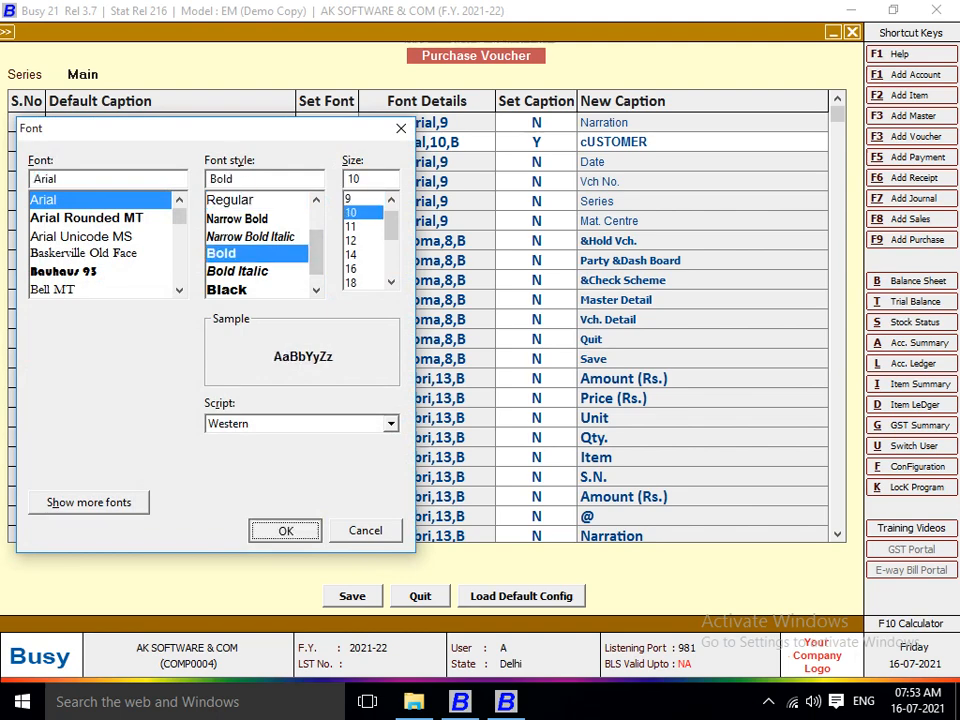
pyautogui.press('Return')
pyautogui.write('Y')
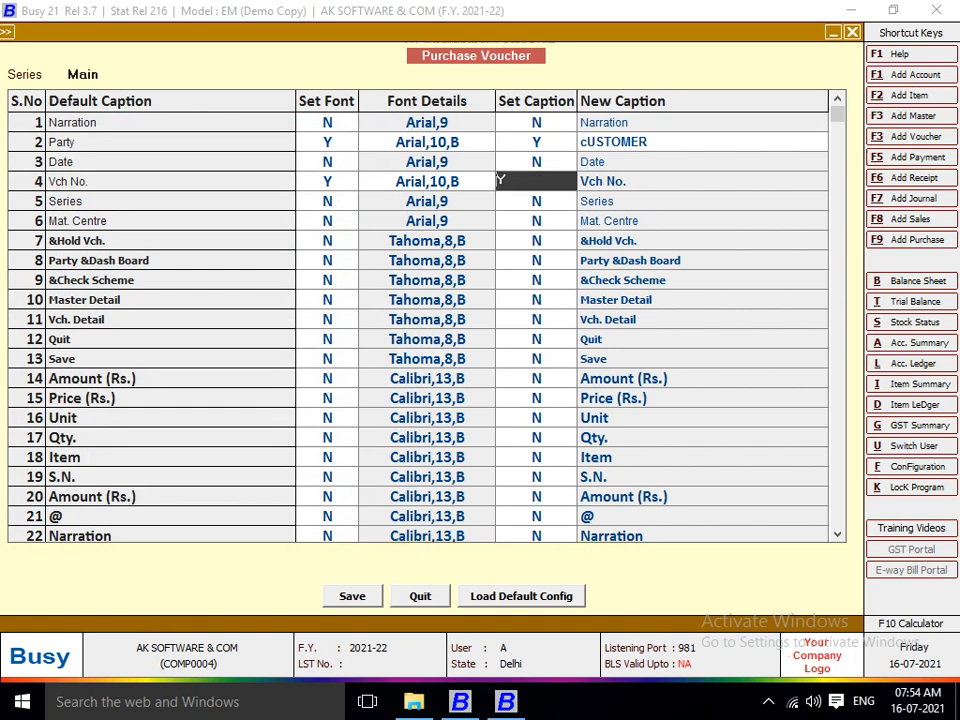
pyautogui.press('Return')
pyautogui.write('bILL NO')
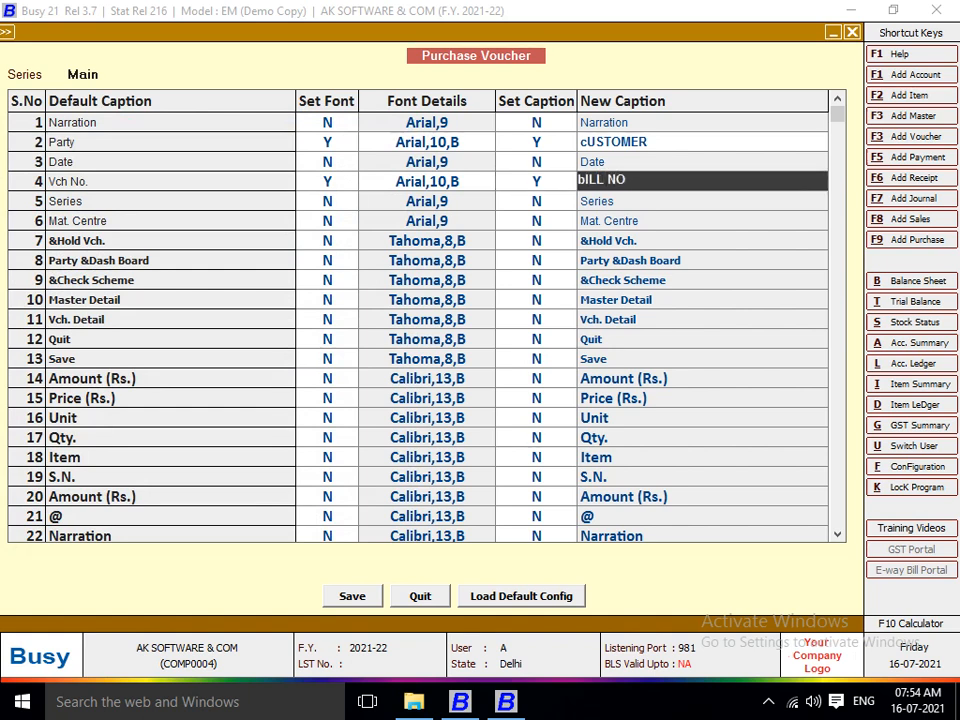
pyautogui.press('Return')
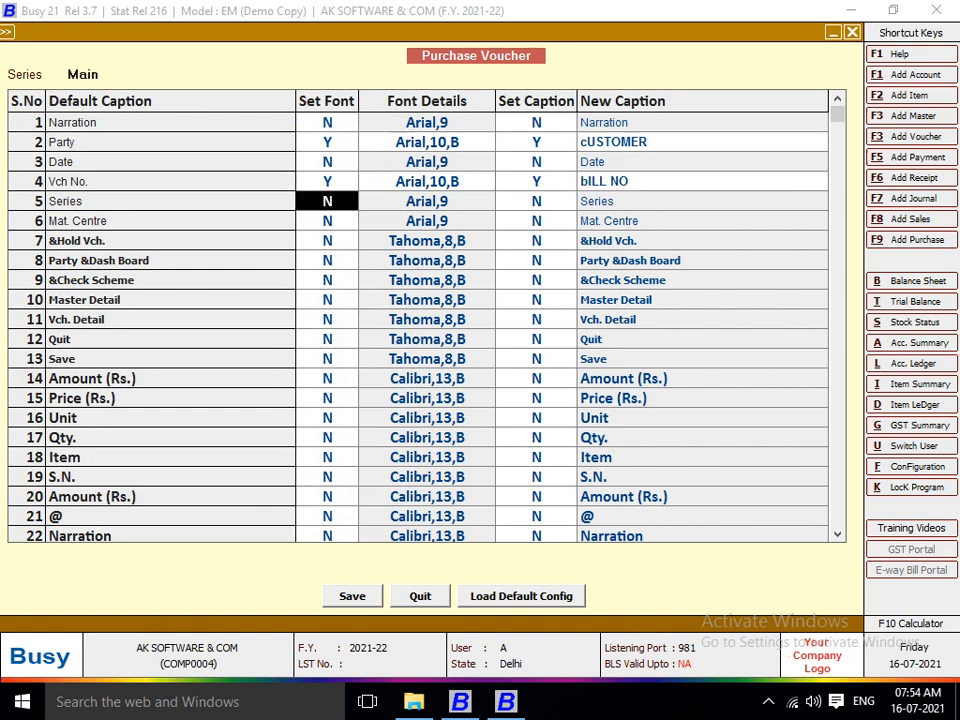
# Relabel Mat. Centre as 'gOODWON' in bold, then save the caption and font changes with F2.
pyautogui.press('Return')
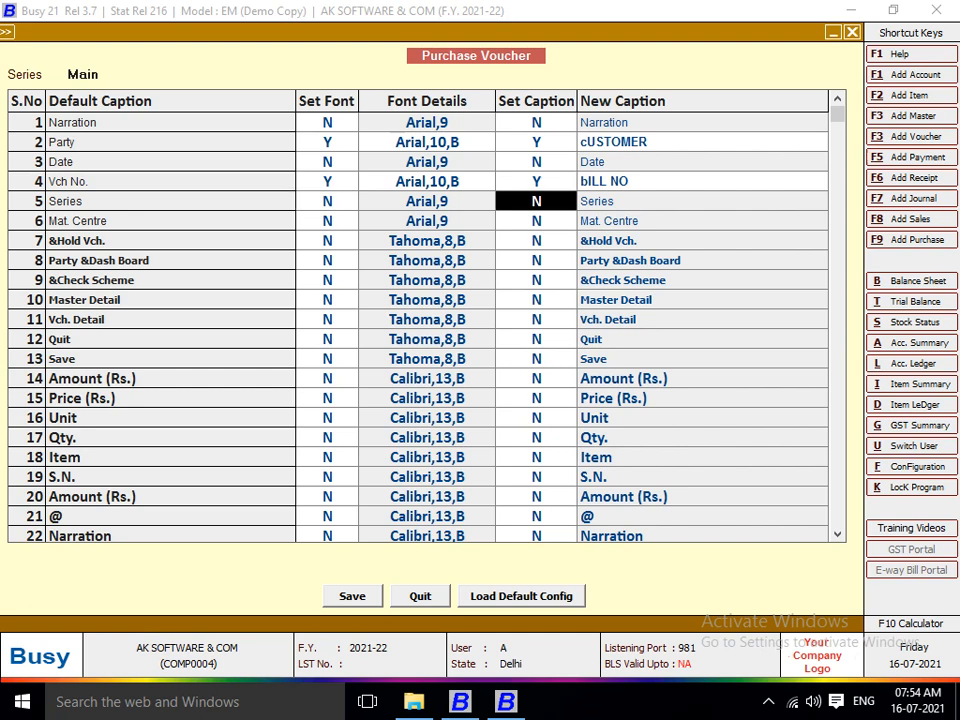
pyautogui.press('Return')
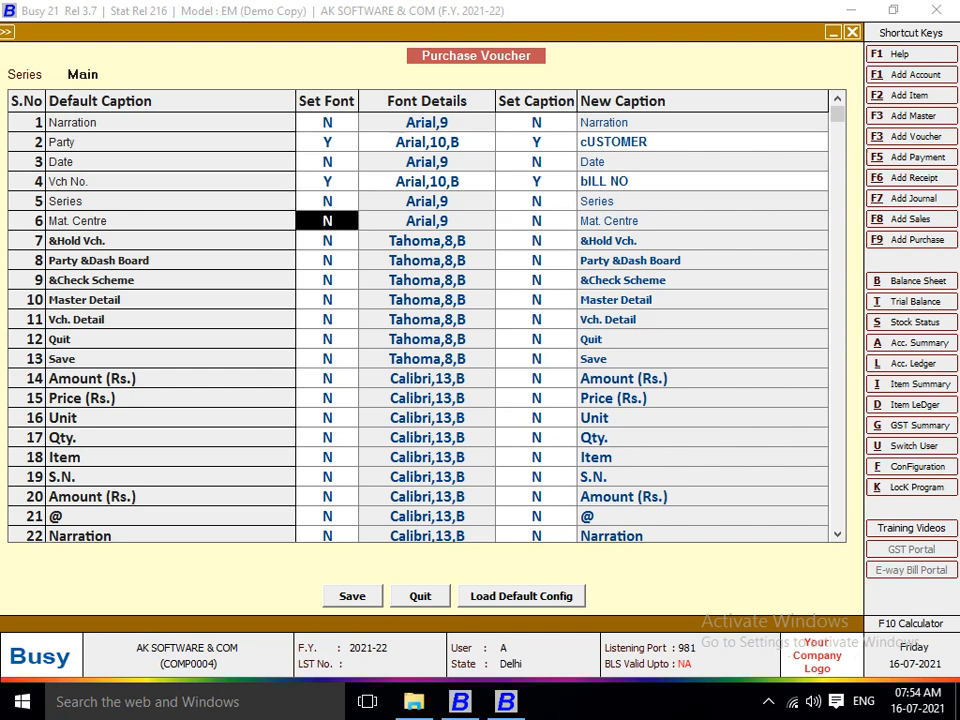
pyautogui.write('Y')
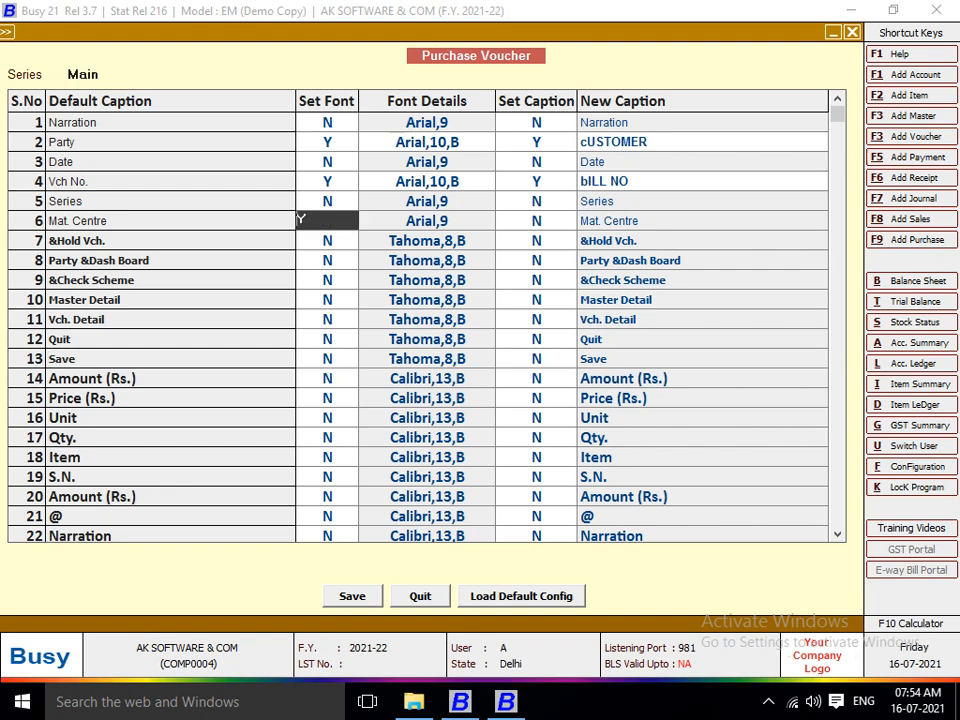
pyautogui.press('Return')
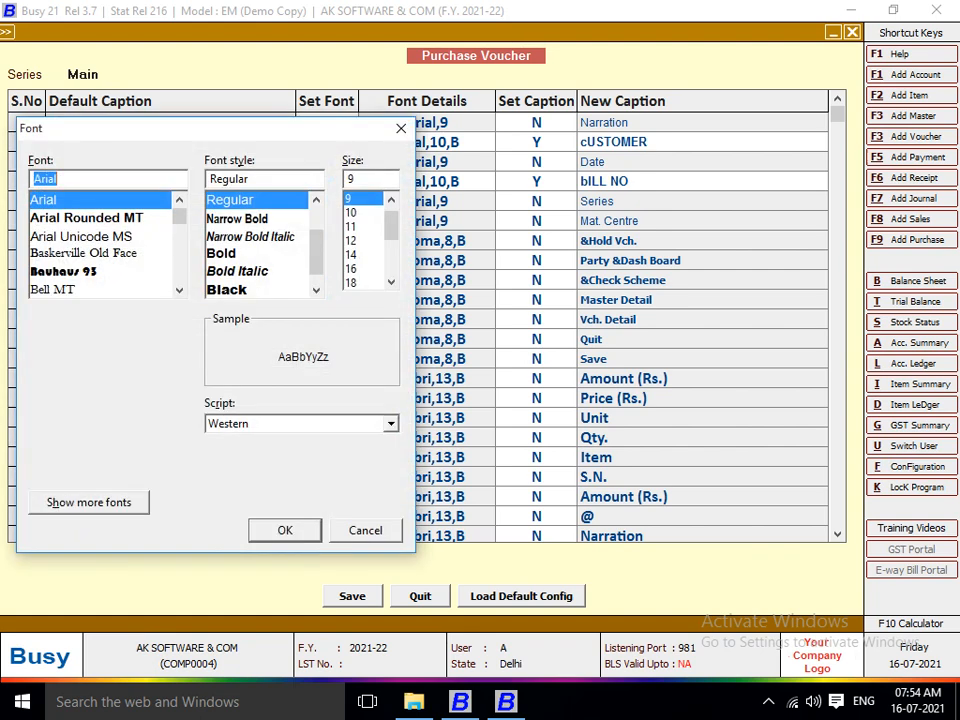
pyautogui.click(223, 254)
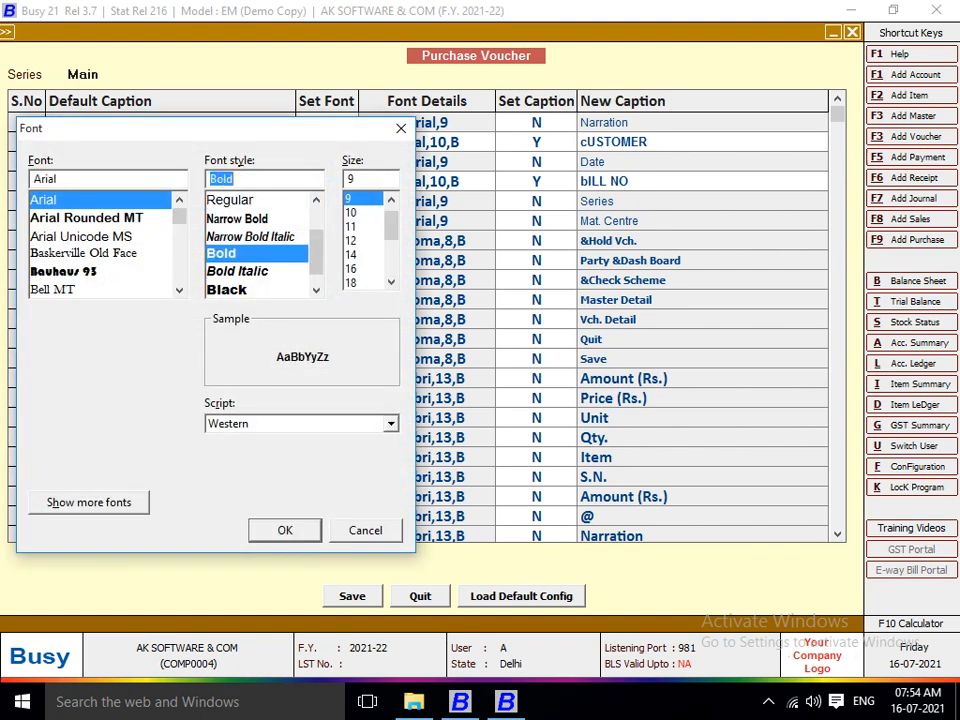
pyautogui.press('Return')
pyautogui.write('Y')
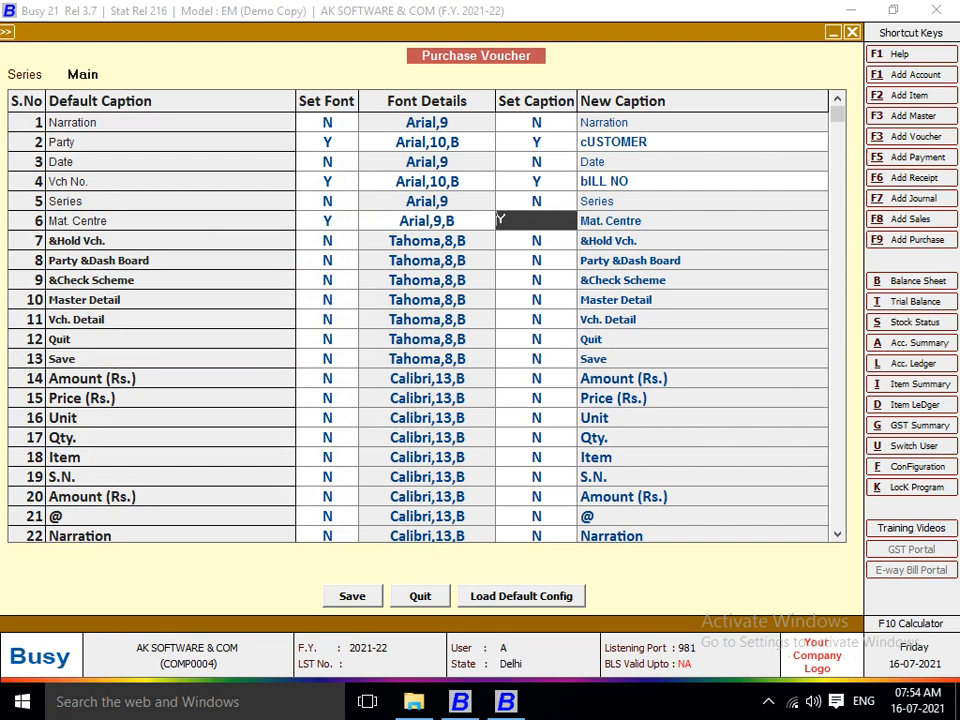
pyautogui.press('Return')
pyautogui.write('g')
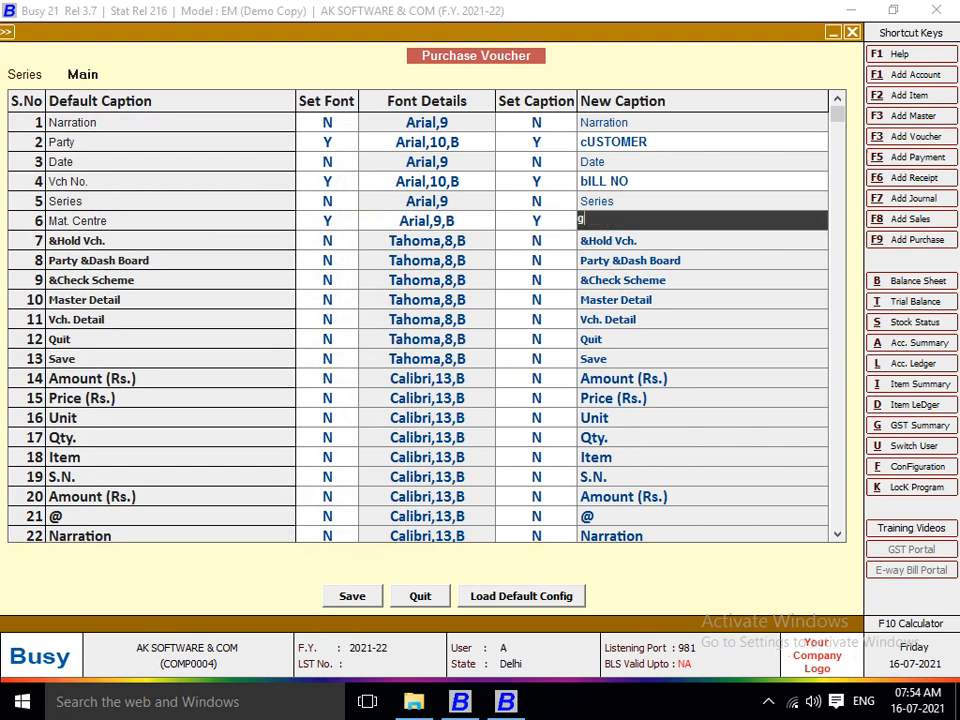
pyautogui.write('OODWON')
pyautogui.press('Return')
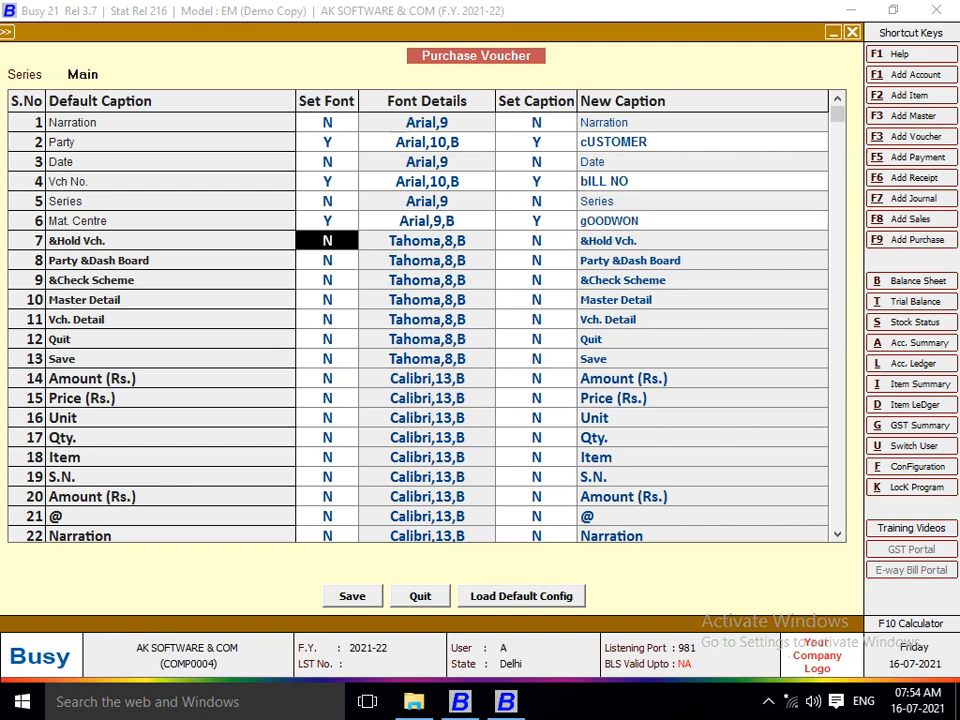
pyautogui.press('F2')
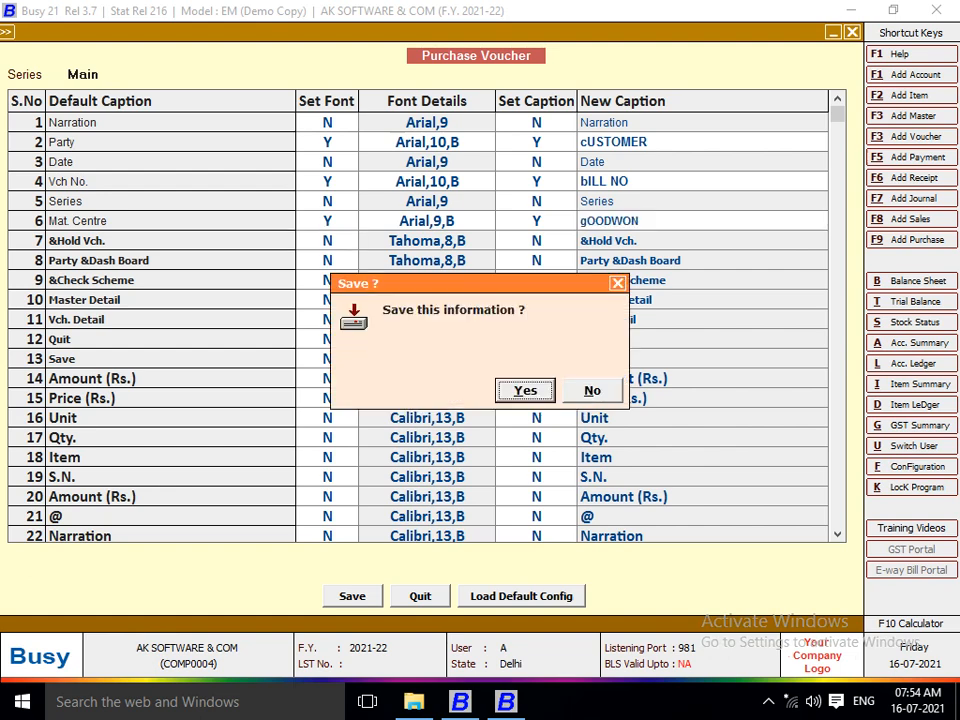
# Confirm saving the voucher configuration and exit the purchase voucher form.
pyautogui.press('Return')
pyautogui.press('Return')
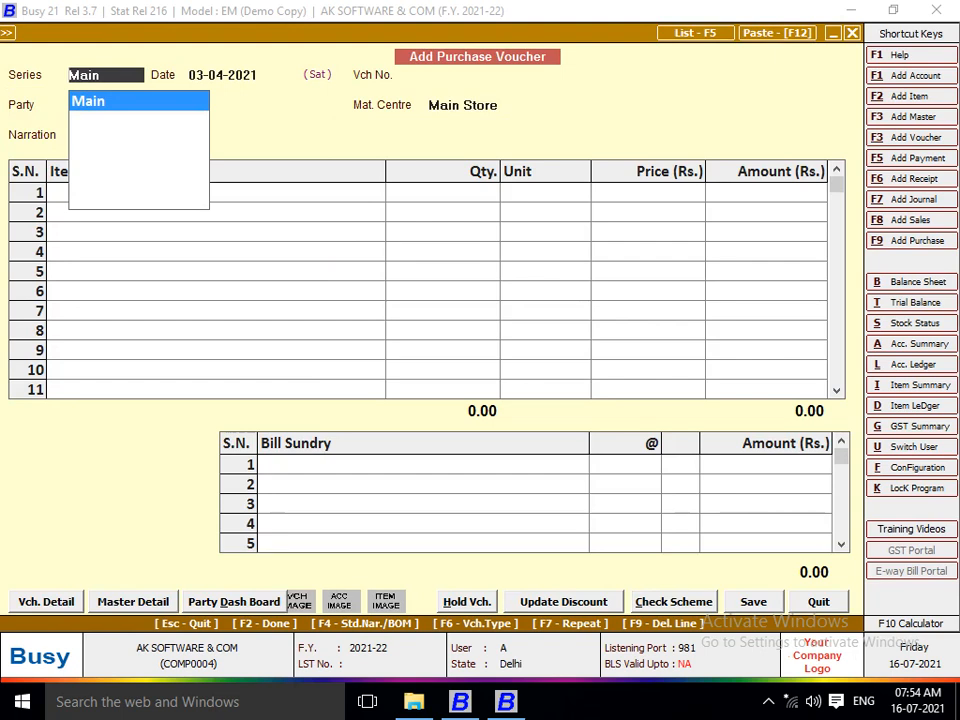
pyautogui.press('Escape')
pyautogui.press('Escape')
pyautogui.press('Return')
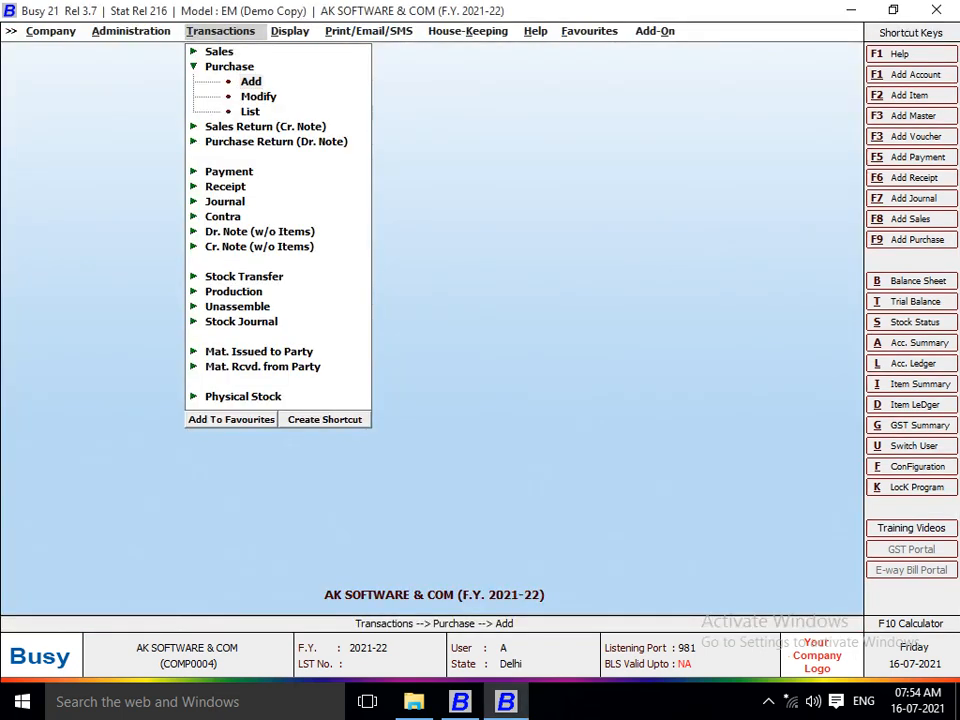
# Reopen a purchase voucher in the Main series, then quit it without saving.
pyautogui.press('Return')
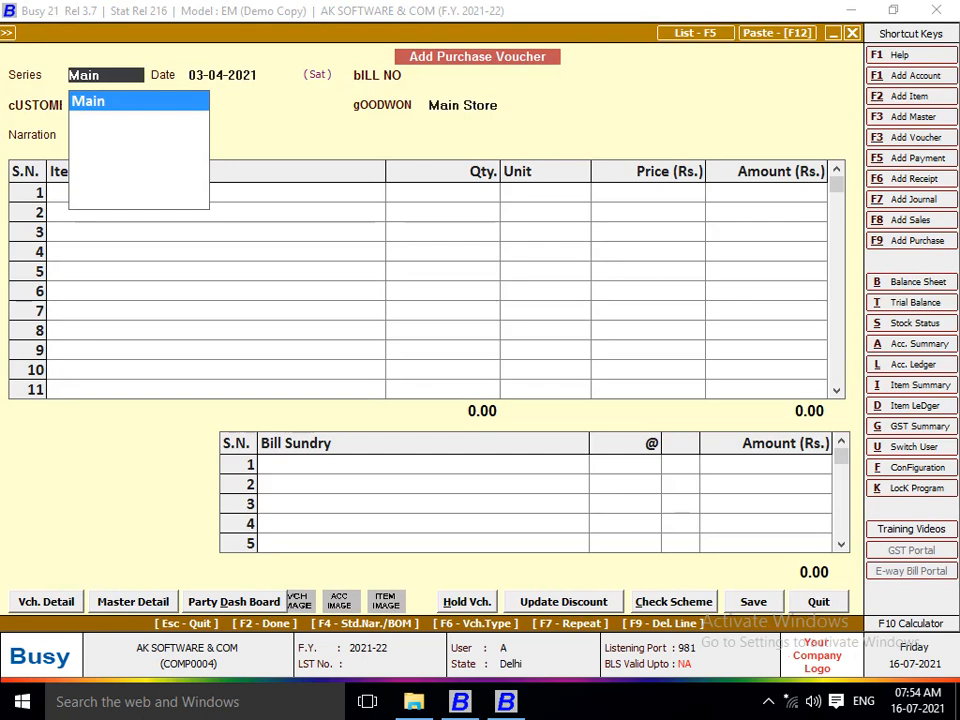
pyautogui.press('Return')
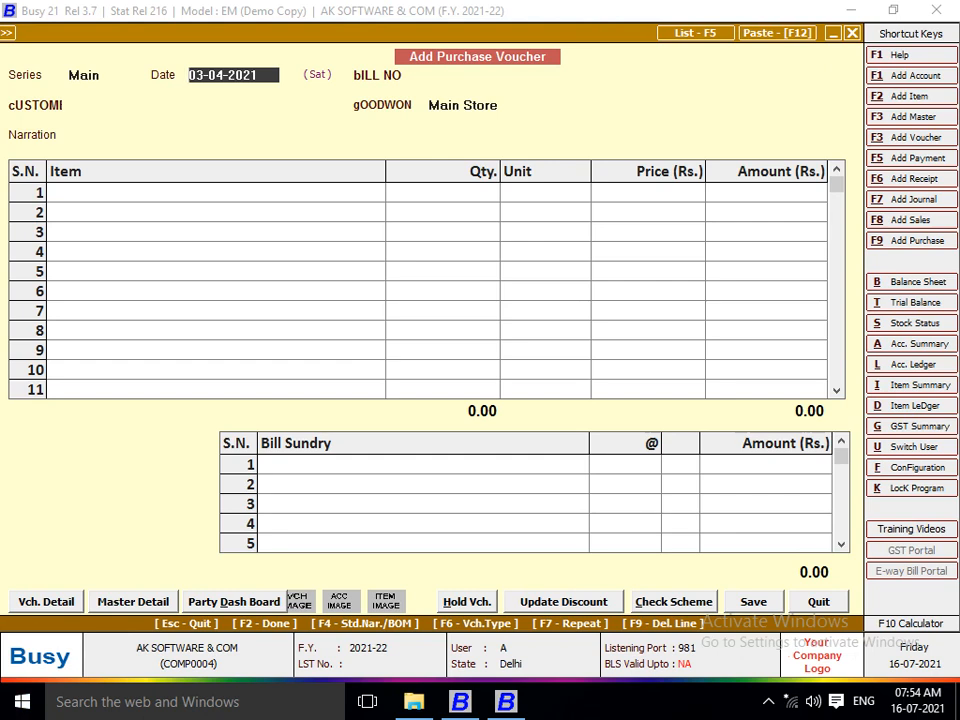
pyautogui.press('Escape')
pyautogui.press('Return')
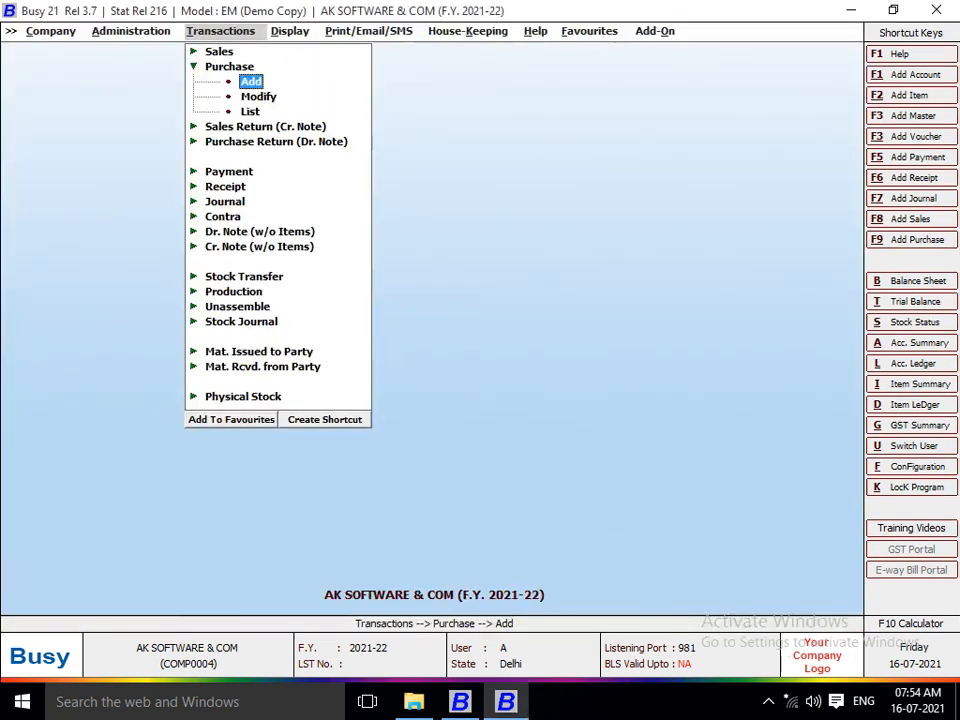
# Switch between the Busy windows, then open the Help > Shortcut Keys reference in Busy 21.
pyautogui.press('Escape')
pyautogui.hotkey('alt', 'Tab')
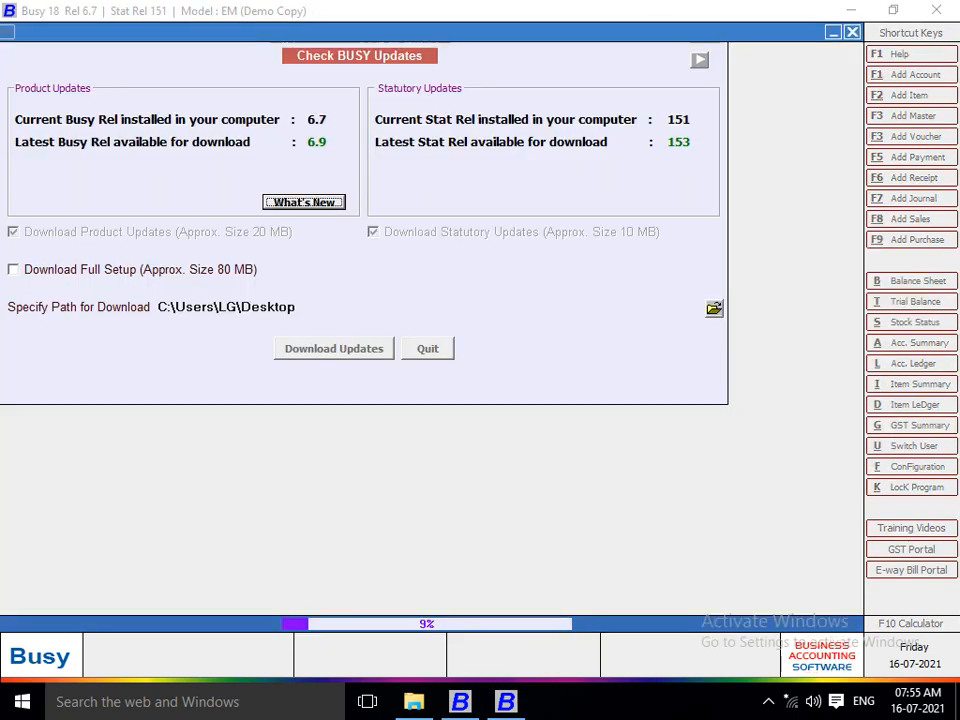
pyautogui.hotkey('alt', 'Tab')
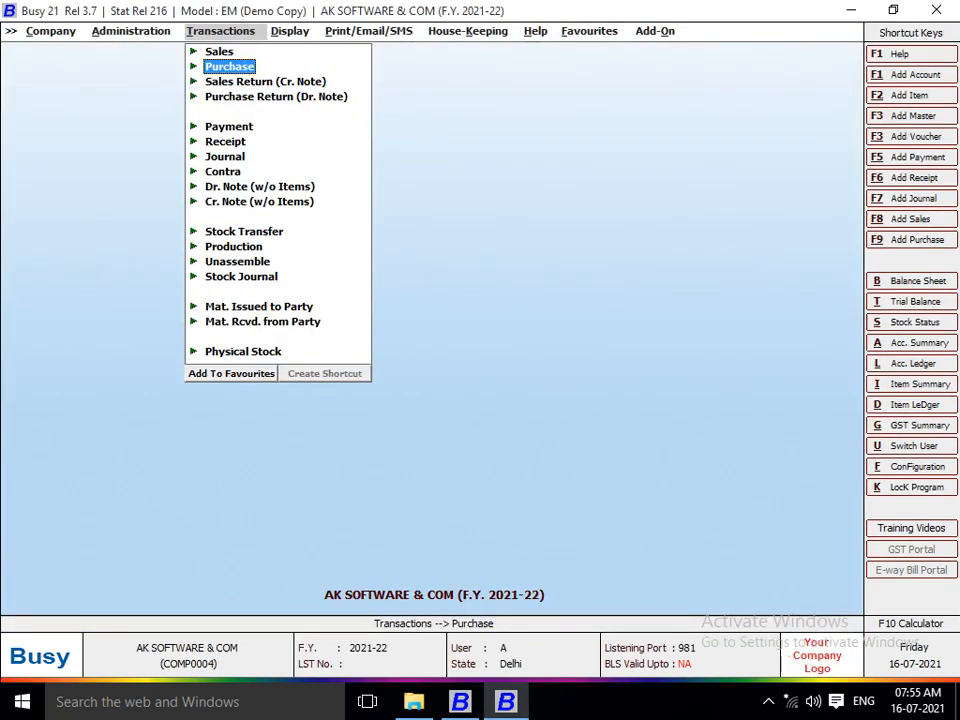
pyautogui.press('Down')
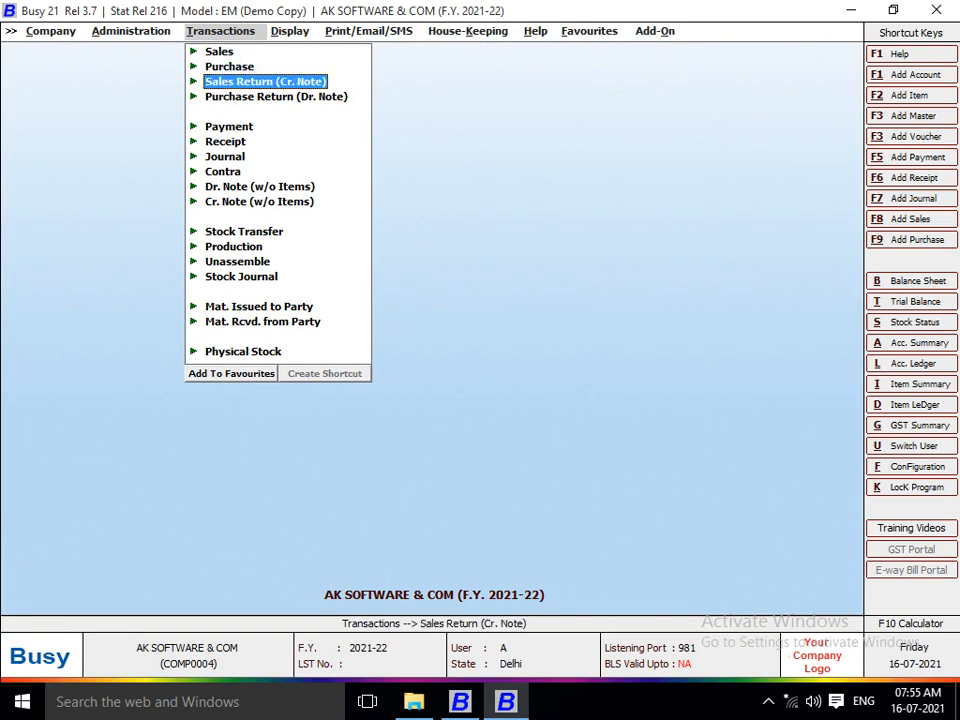
pyautogui.press('Down')
pyautogui.press('Right')
pyautogui.press('Right')
pyautogui.press('Right')
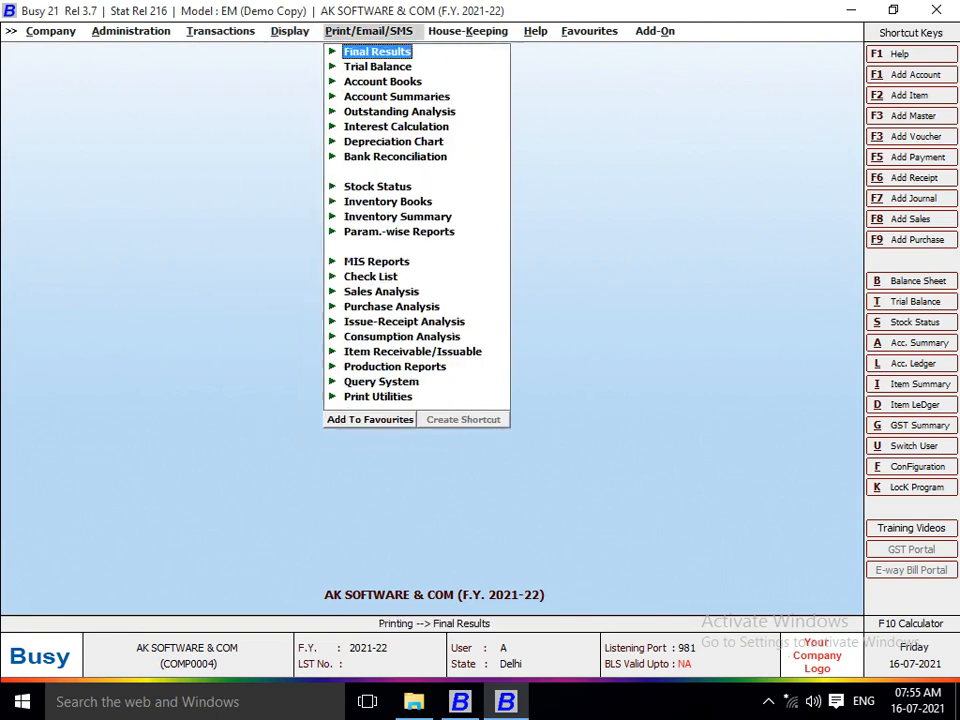
pyautogui.press('Right')
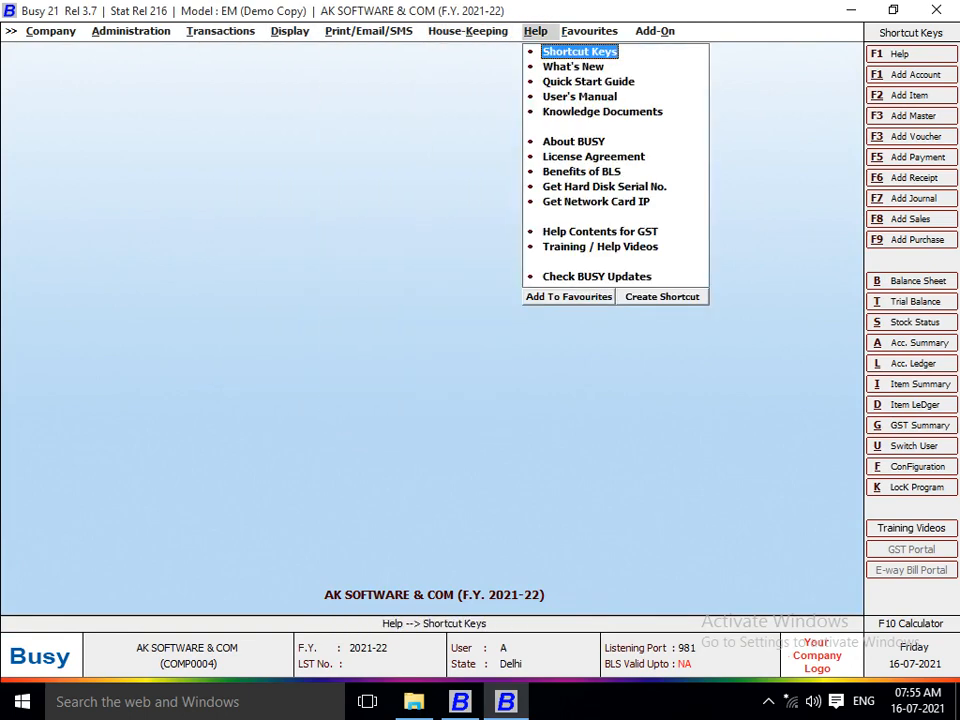
pyautogui.press('Return')
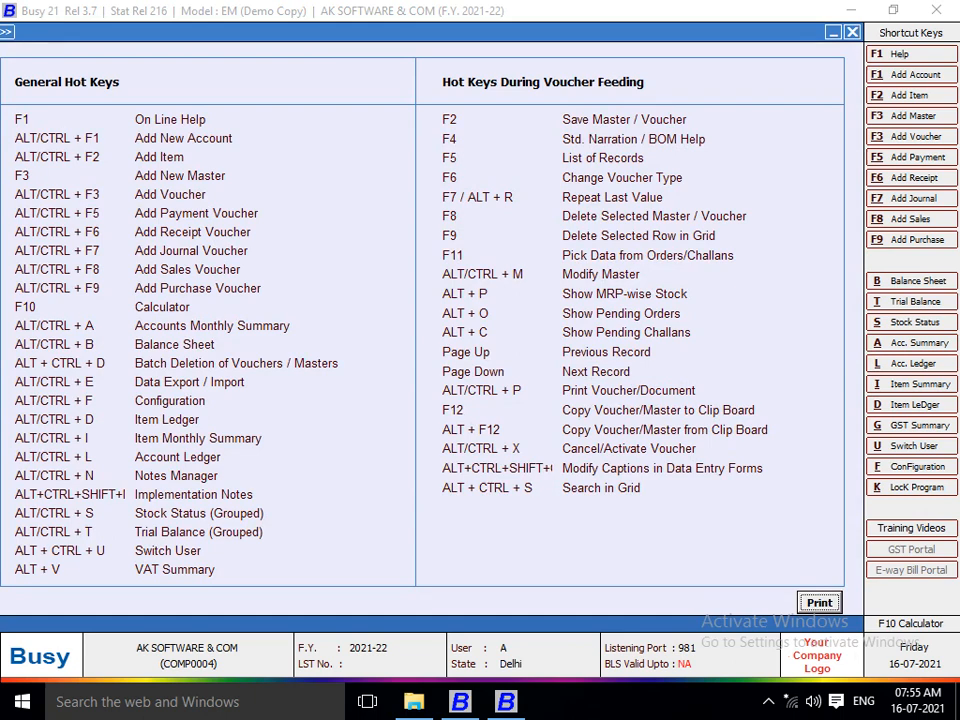
pyautogui.hotkey('alt', 's')
pyautogui.press('Return')
pyautogui.press('Return')
pyautogui.press('Return')
pyautogui.press('Return')
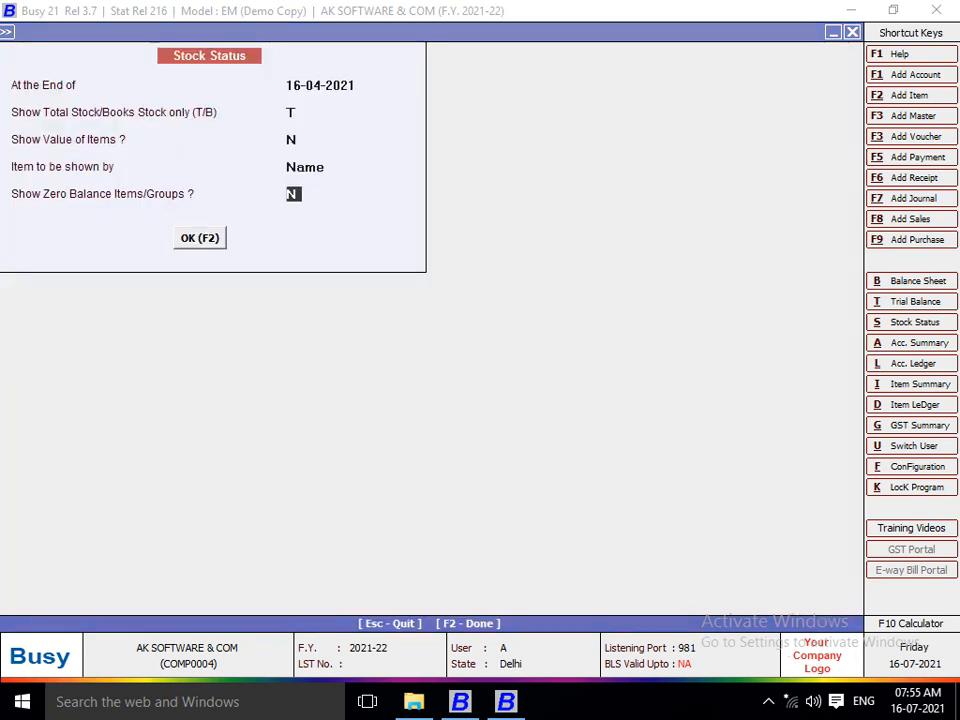
pyautogui.press('Return')
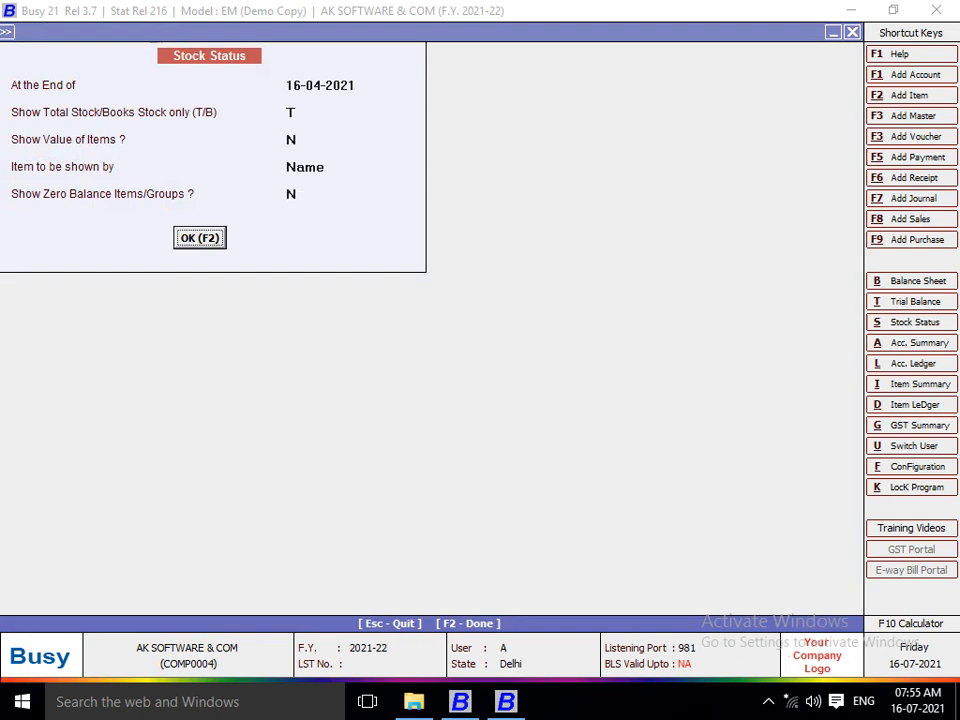
pyautogui.click(290, 139)
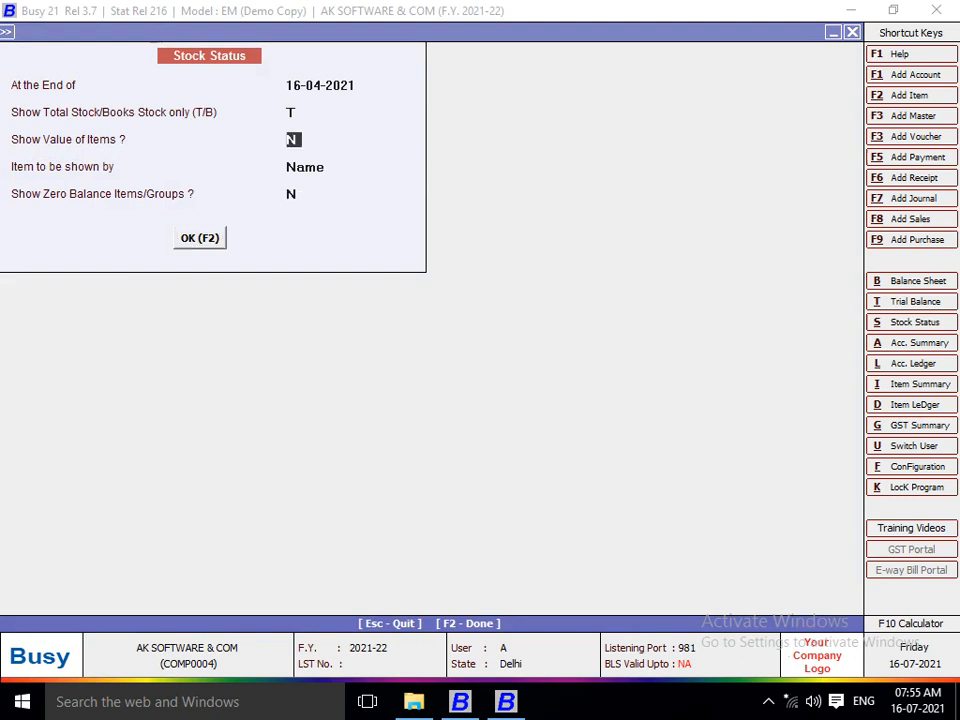
pyautogui.write('Y')
pyautogui.press('Return')
pyautogui.press('Return')
pyautogui.press('Return')
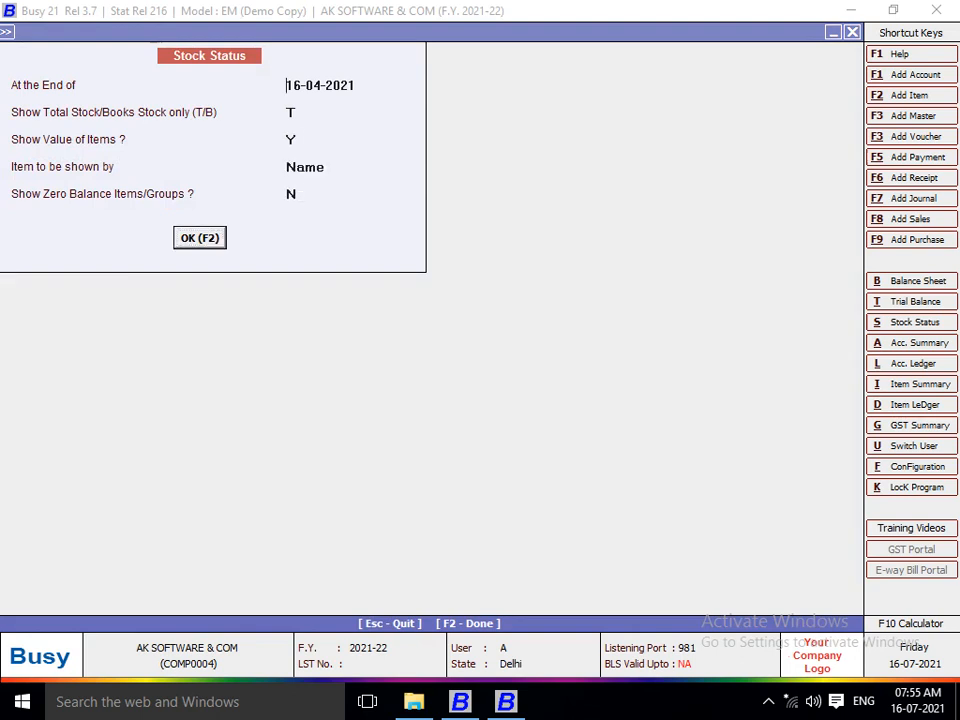
pyautogui.press('Return')
pyautogui.press('Return')
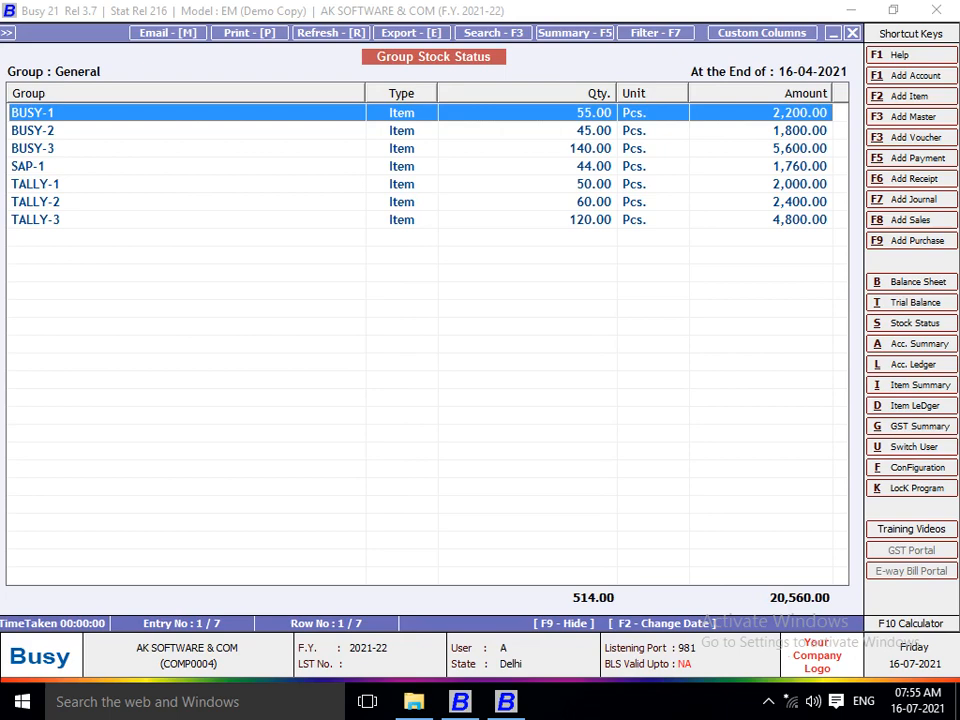
pyautogui.press('Escape')
pyautogui.press('Escape')
pyautogui.press('Escape')
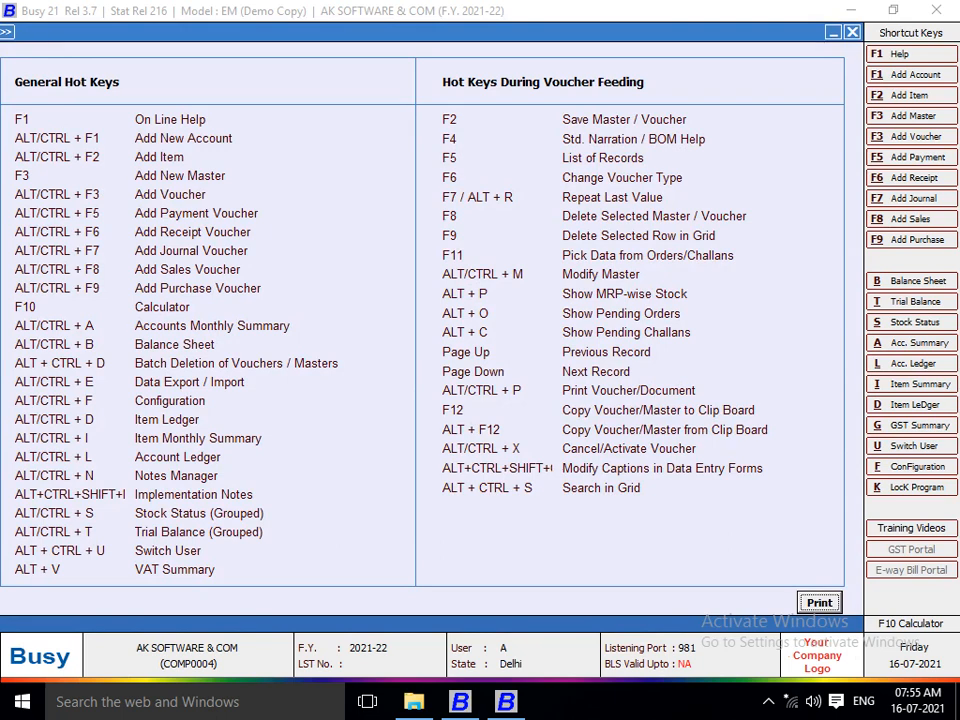
pyautogui.hotkey('alt', 't')
pyautogui.press('Return')
pyautogui.press('Return')
pyautogui.press('Return')
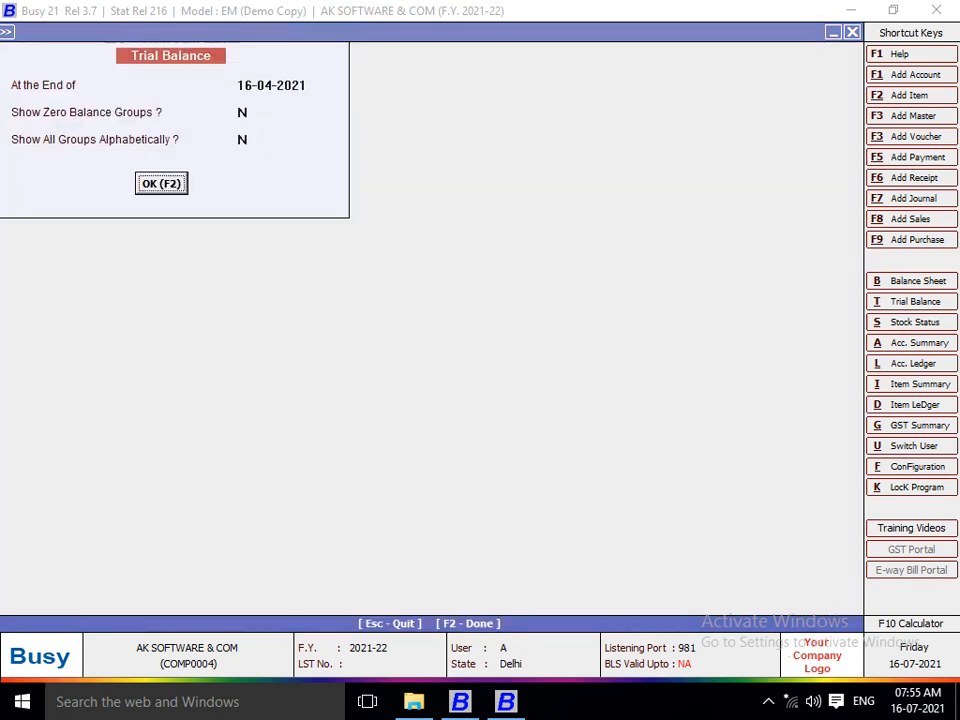
pyautogui.press('Up')
pyautogui.press('Up')
pyautogui.write('y')
pyautogui.press('Return')
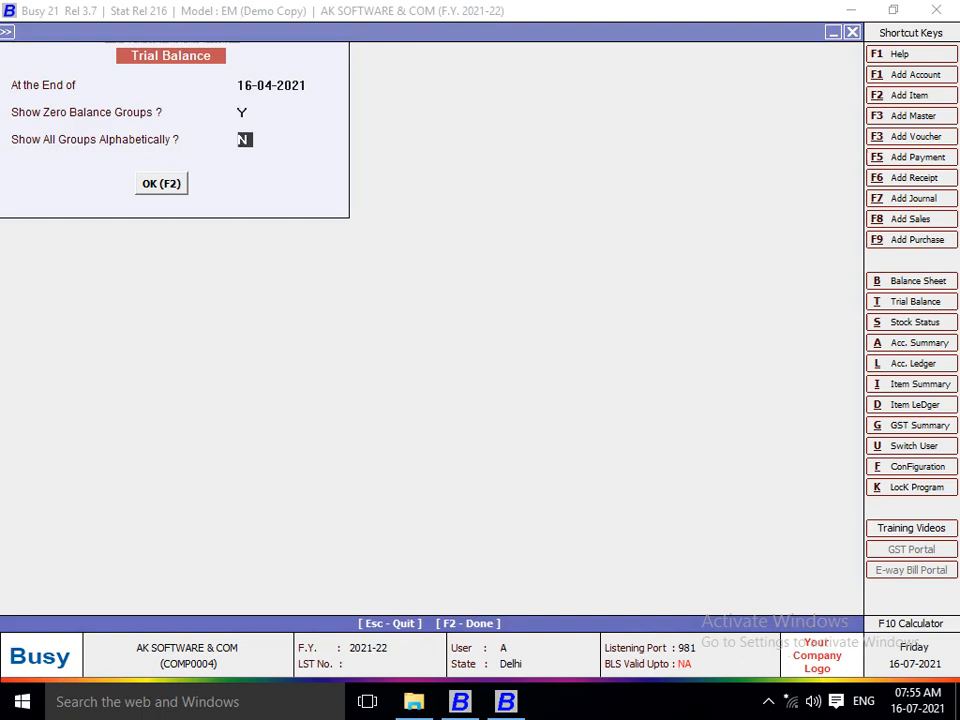
pyautogui.write('y')
pyautogui.press('Return')
pyautogui.press('Return')
pyautogui.press('Down')
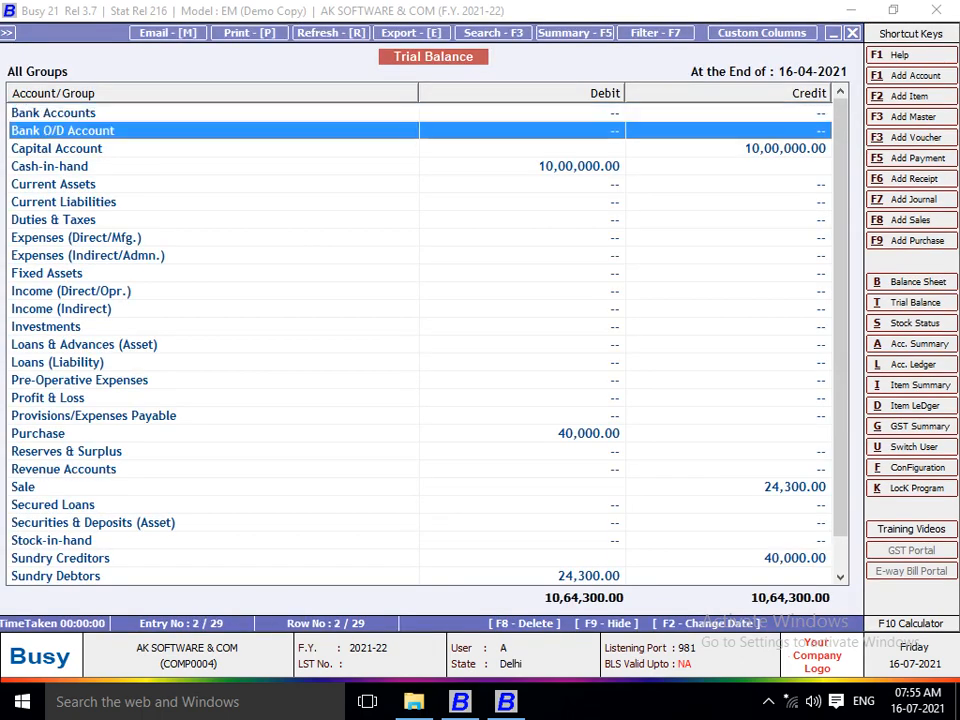
pyautogui.press('Down')
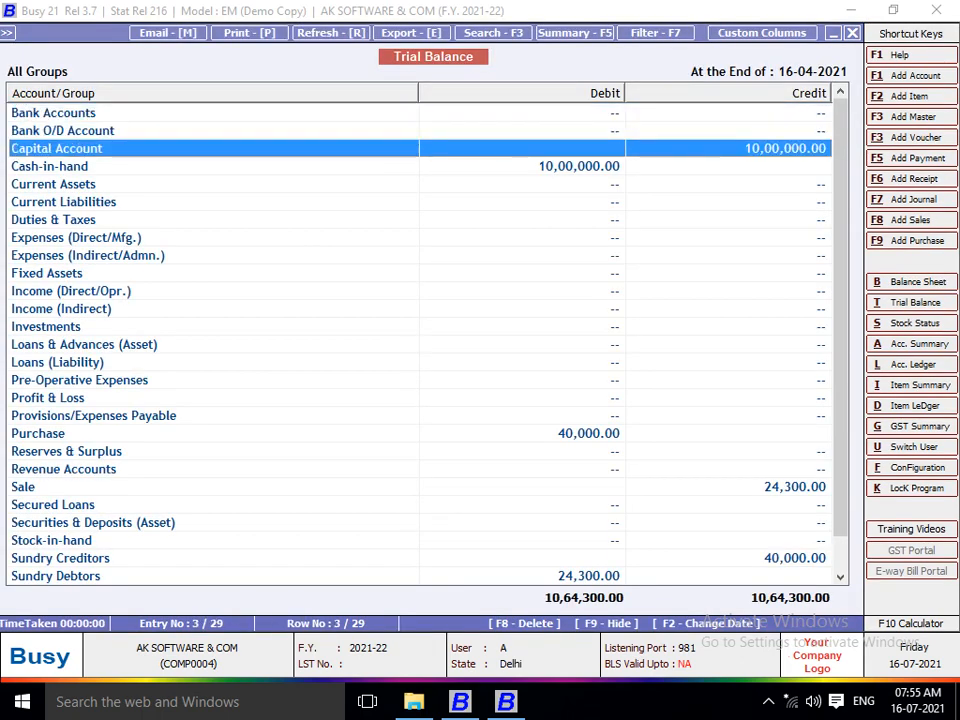
pyautogui.press('Down')
pyautogui.press('Down')
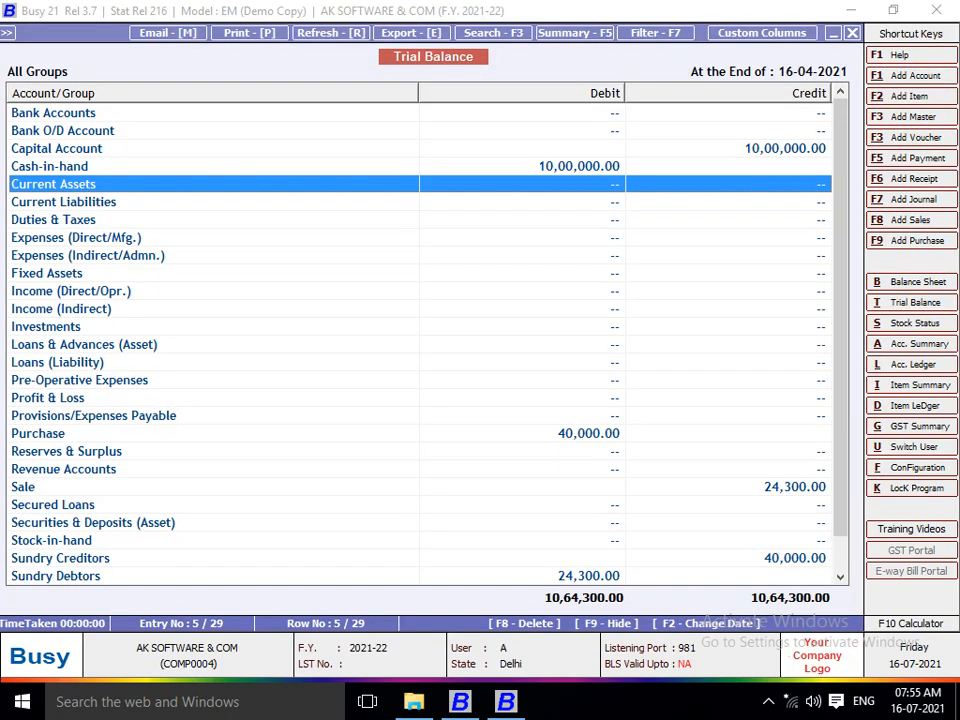
pyautogui.press('Escape')
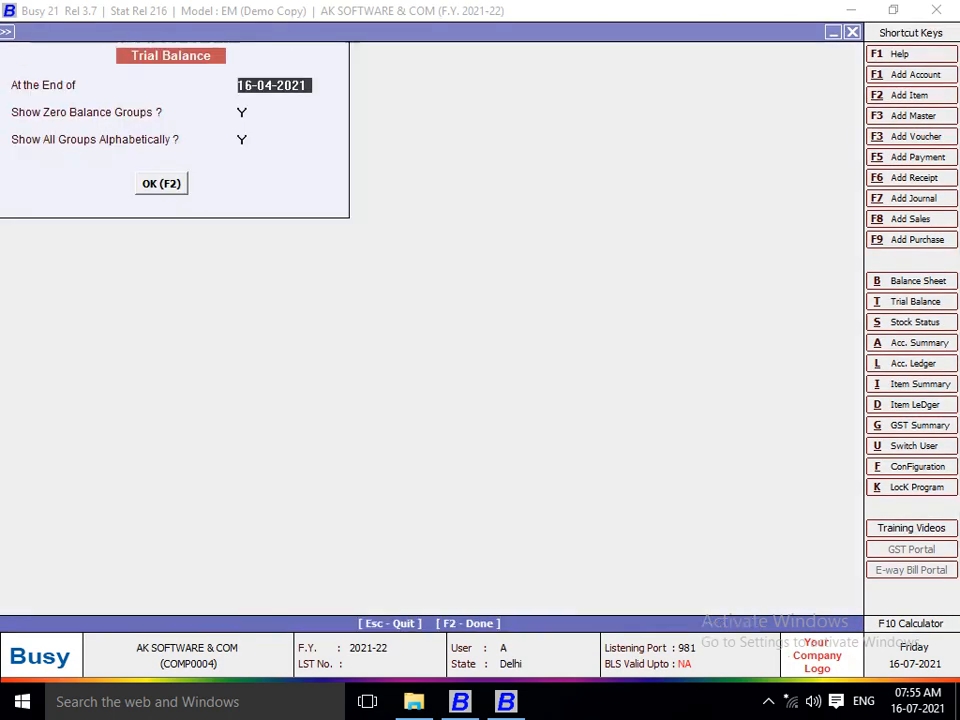
pyautogui.press('F1')
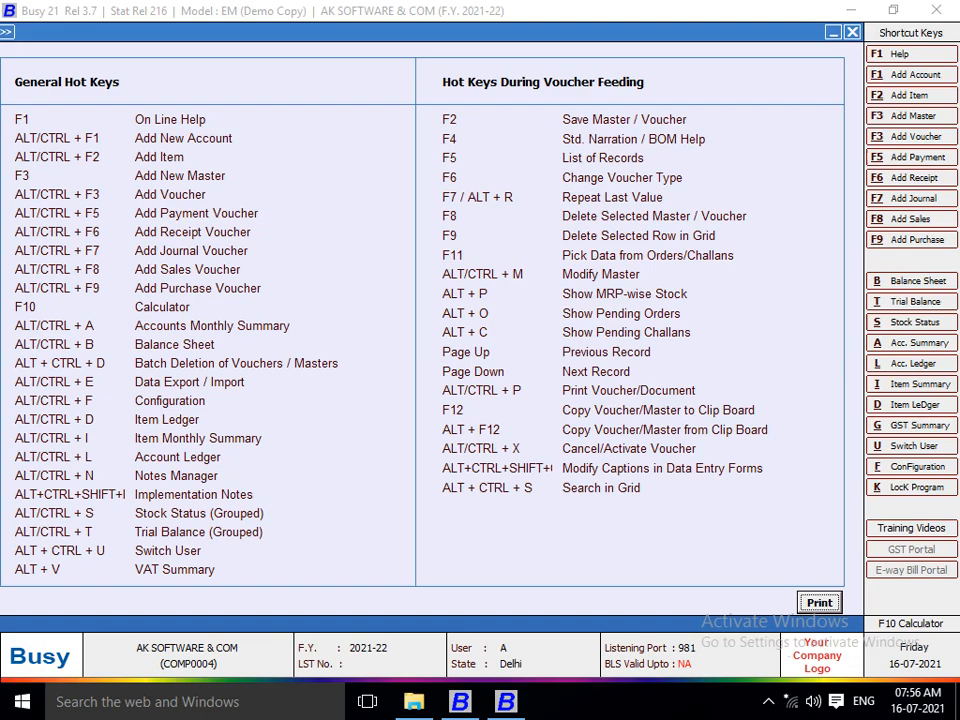
# Use Ctrl+Alt+U to switch user, entering the same user name and password to log in.
pyautogui.hotkey('ctrl', 'alt', 'u')
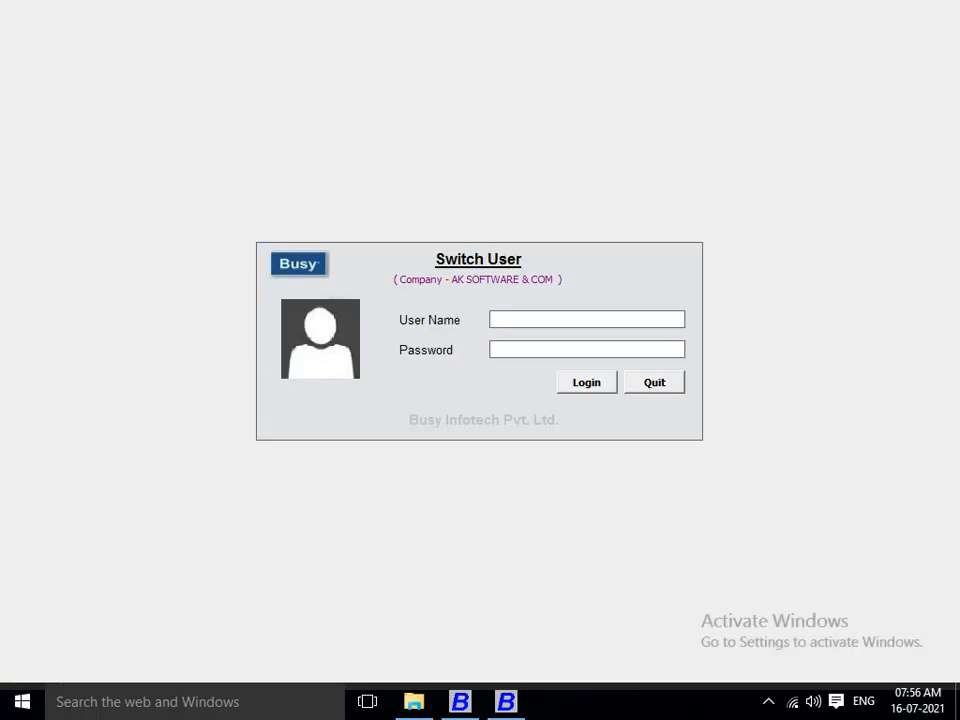
pyautogui.write('A')
pyautogui.press('Return')
pyautogui.write('a')
pyautogui.press('Return')
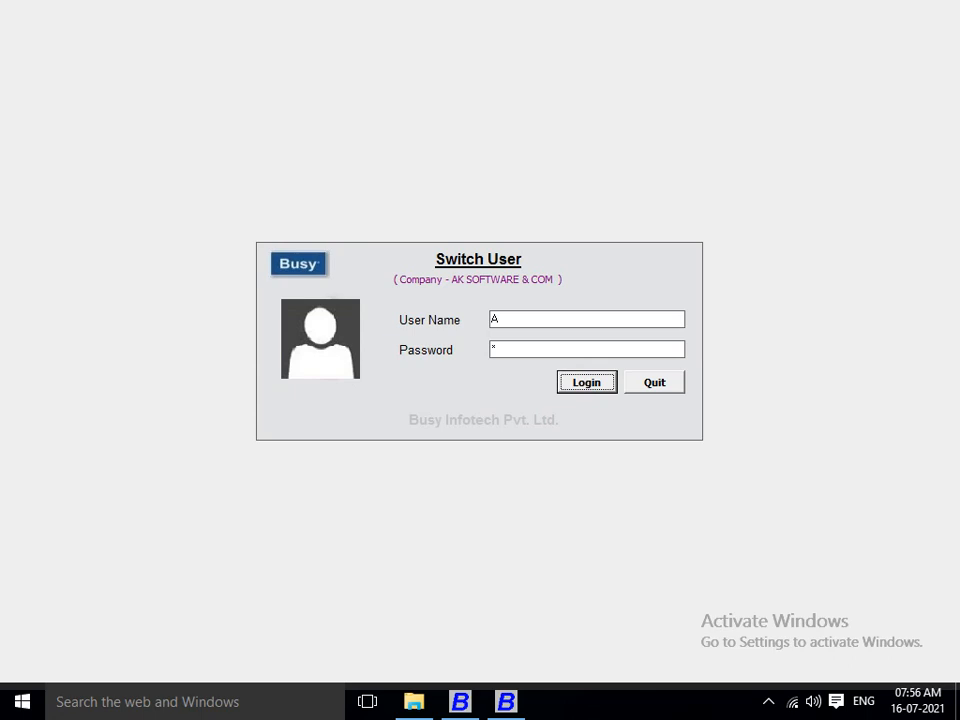
pyautogui.press('Return')
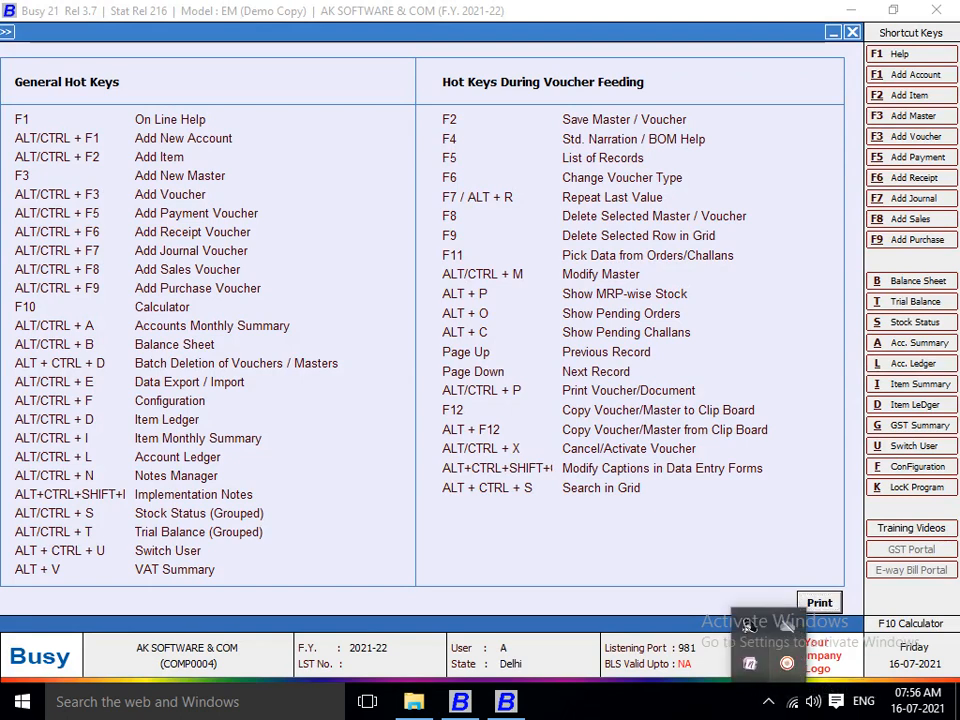
pyautogui.moveTo(838, 624)
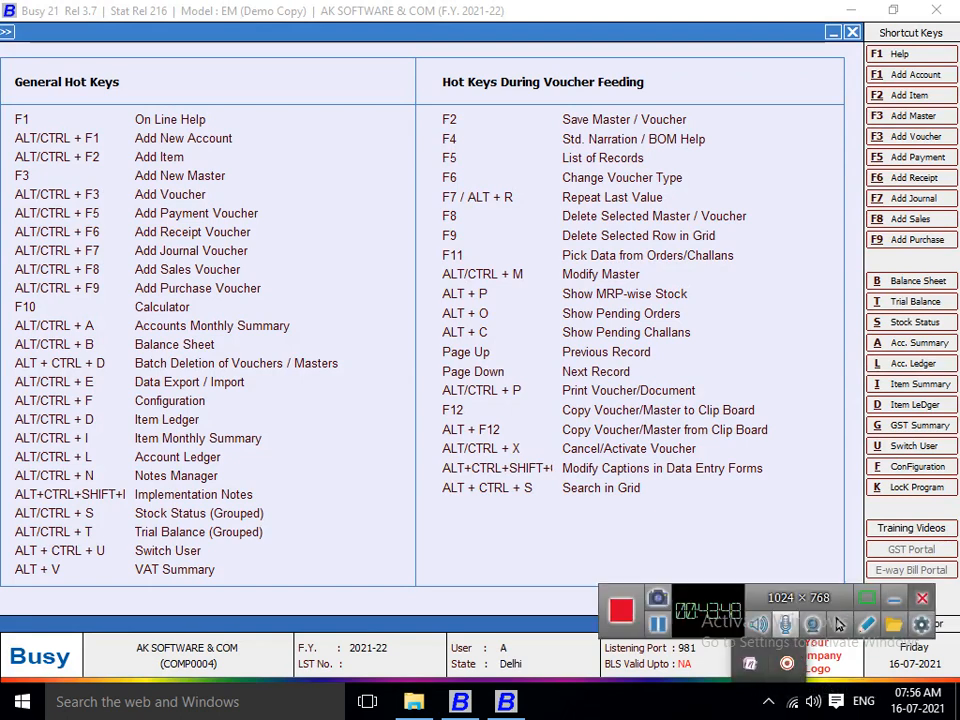
pyautogui.click(921, 597)
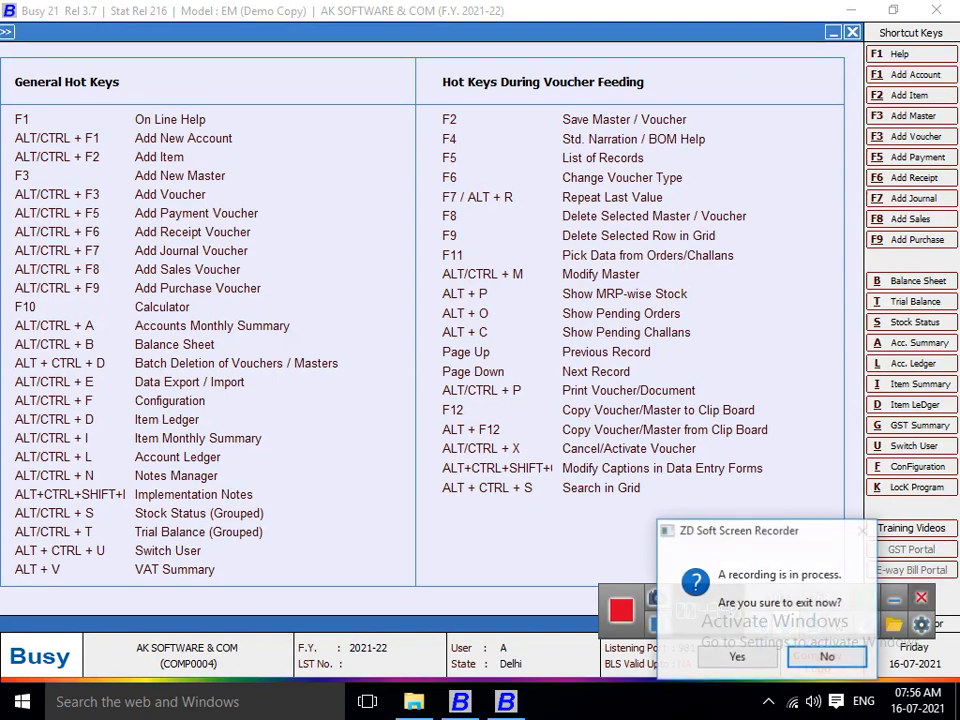